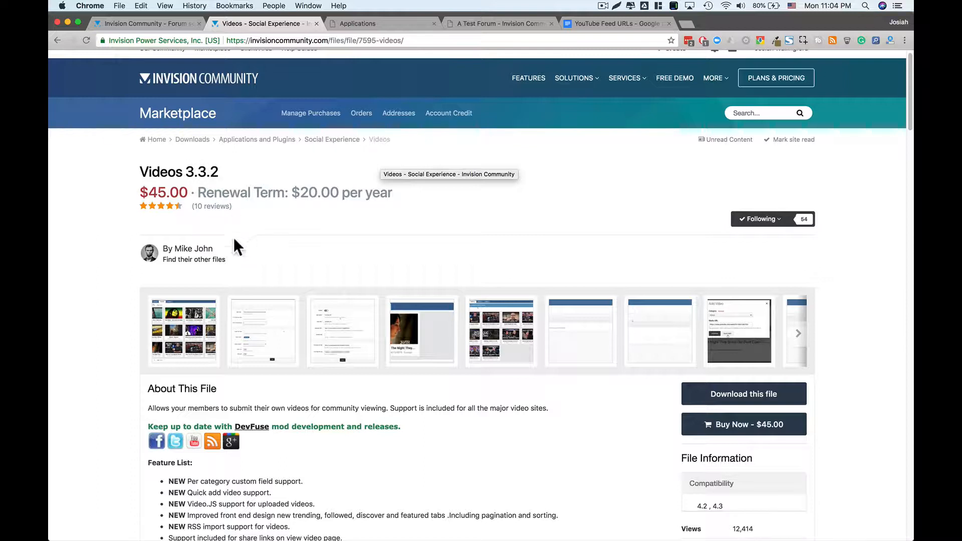
# - Open the Downloads folder in Finder and expand the extracted Videos folder
pyautogui.moveTo(198, 249)
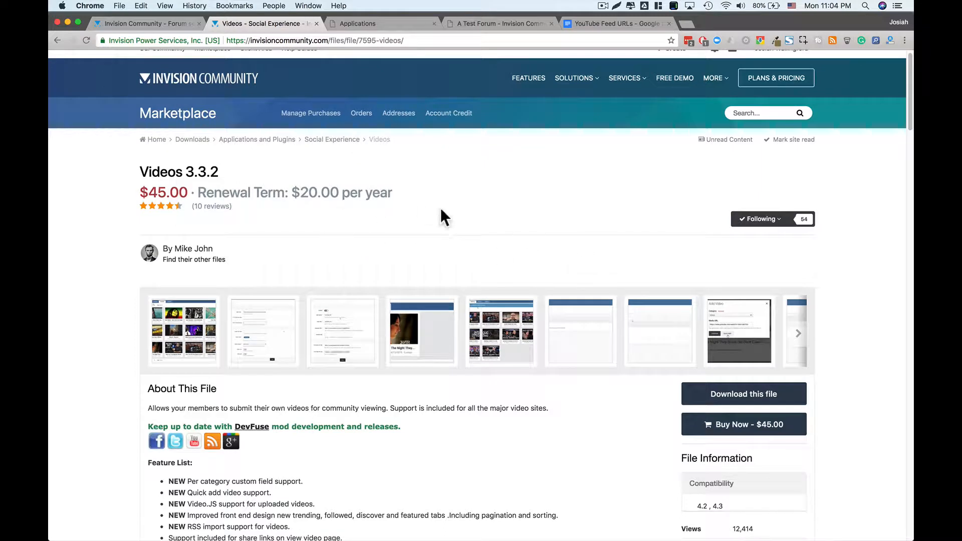
pyautogui.scroll(-2, 588, 359)
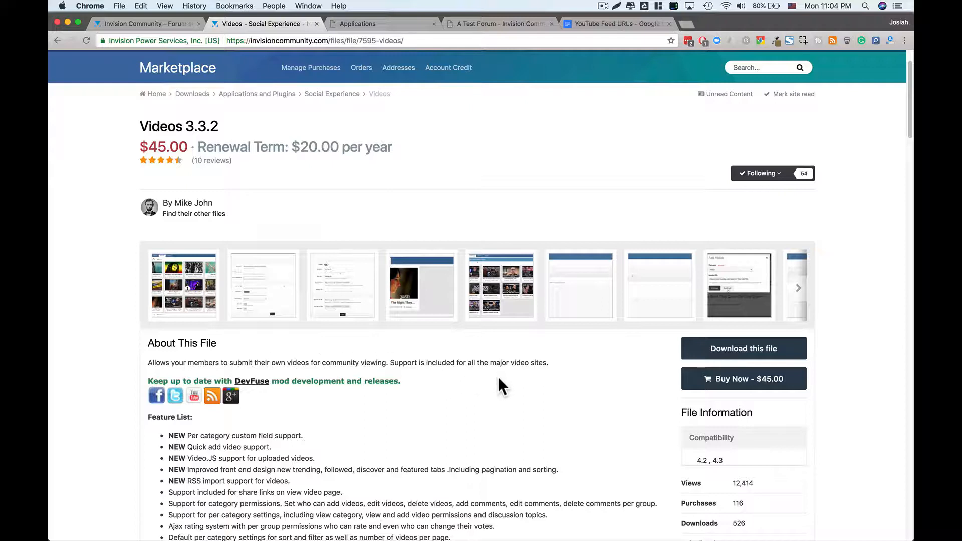
pyautogui.scroll(-2, 499, 380)
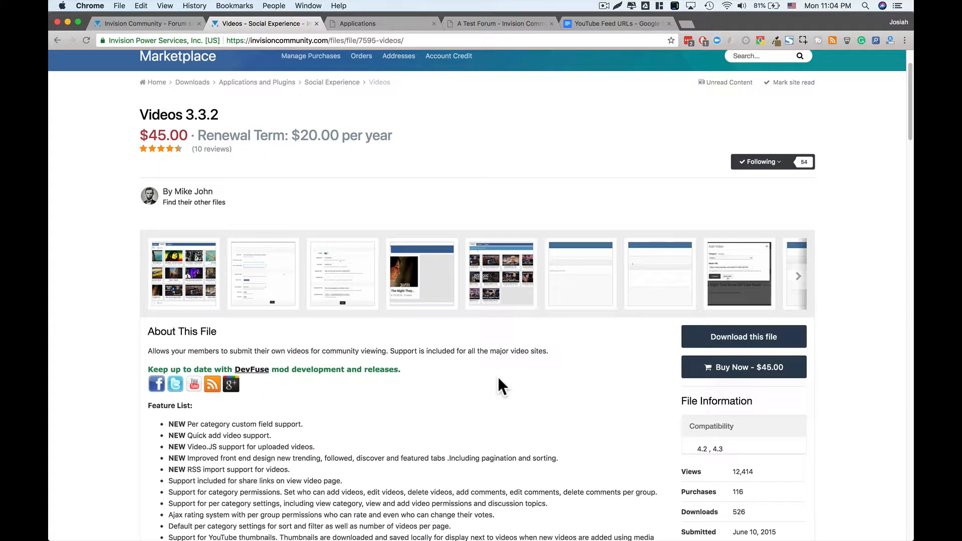
pyautogui.scroll(-1, 497, 377)
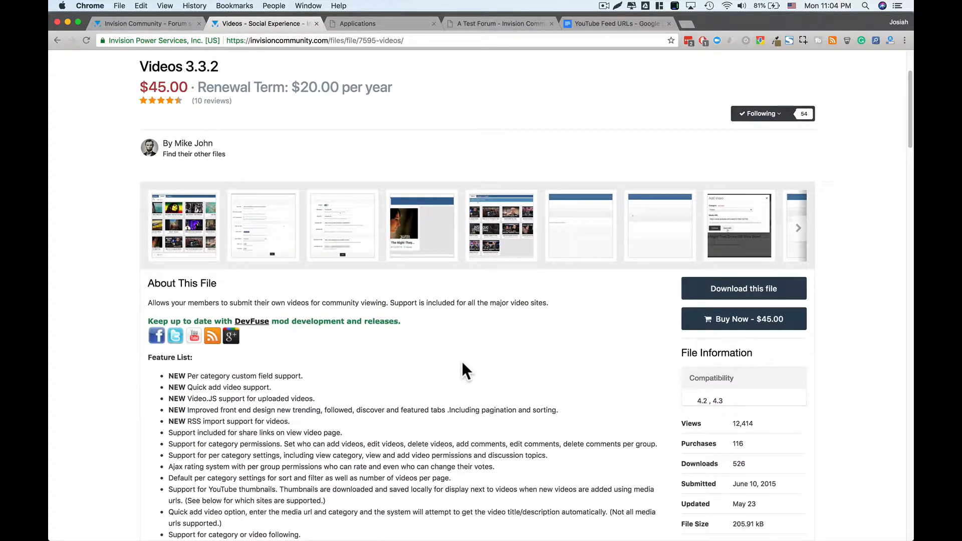
pyautogui.scroll(-1, 462, 362)
pyautogui.scroll(-2, 462, 362)
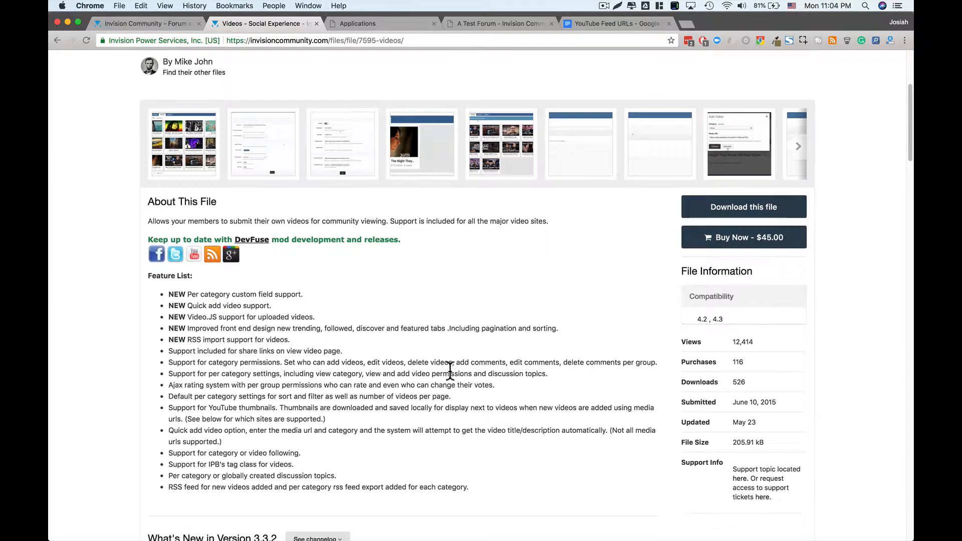
pyautogui.scroll(8, 450, 371)
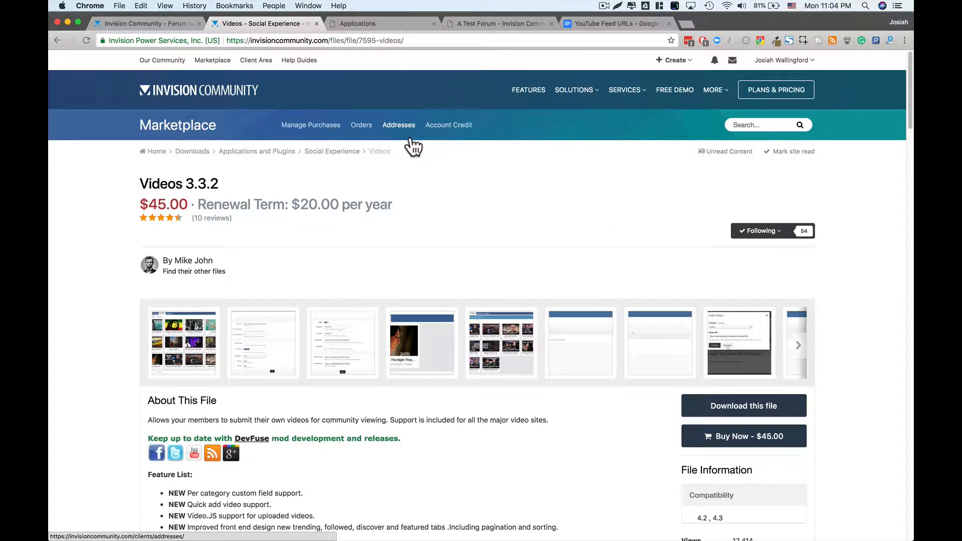
pyautogui.moveTo(331, 539)
pyautogui.click(298, 521)
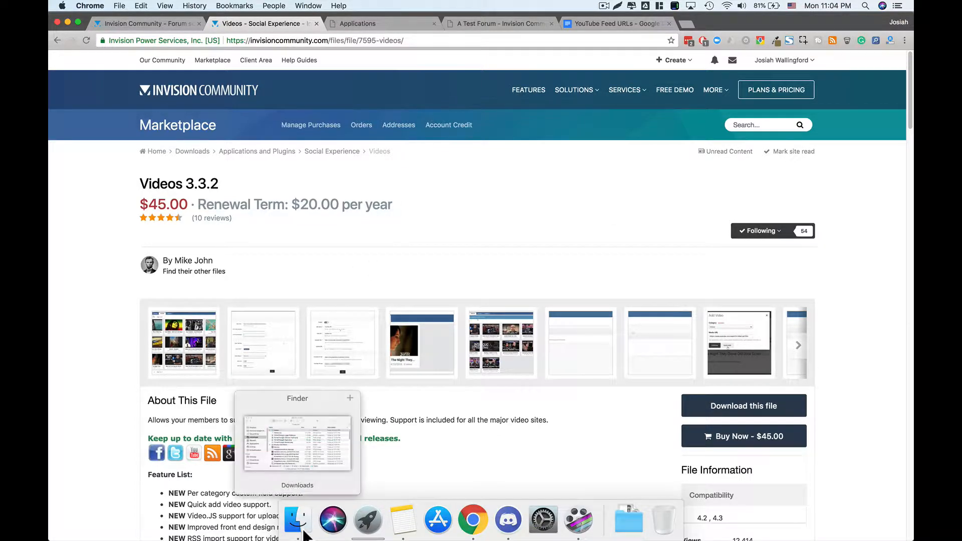
pyautogui.click(446, 156)
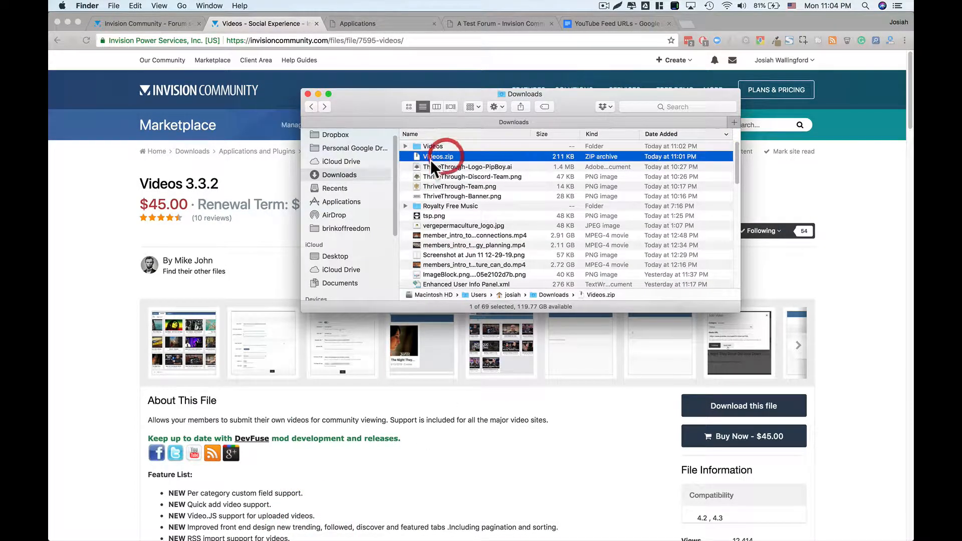
pyautogui.click(416, 145)
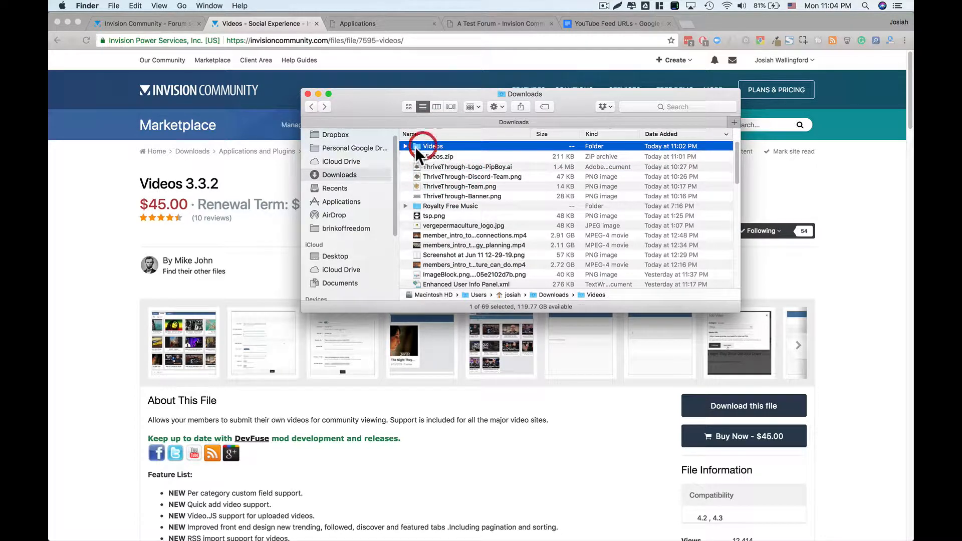
pyautogui.click(406, 146)
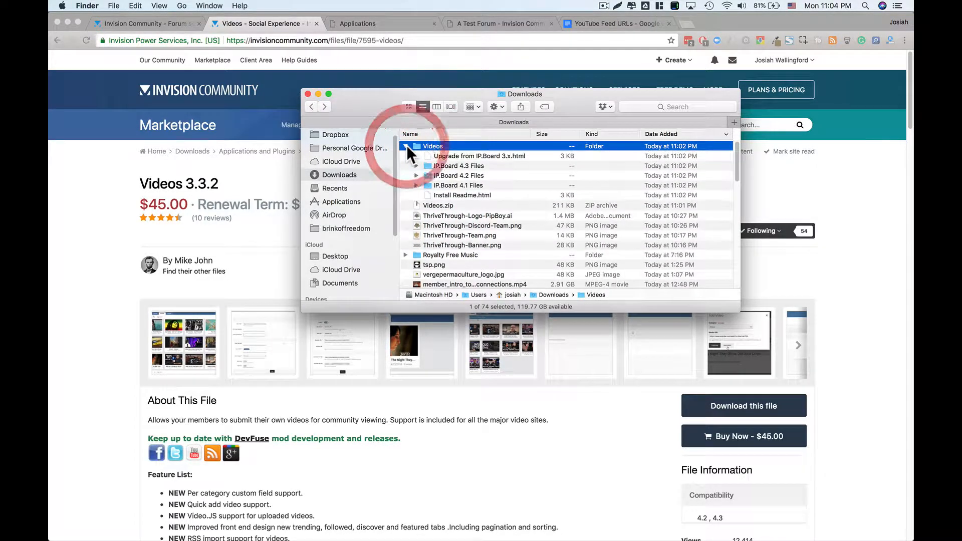
# - Expand IP.Board 4.3 Files, select videos.tar, and go back to the Applications admin page
pyautogui.click(443, 165)
pyautogui.click(458, 174)
pyautogui.click(457, 185)
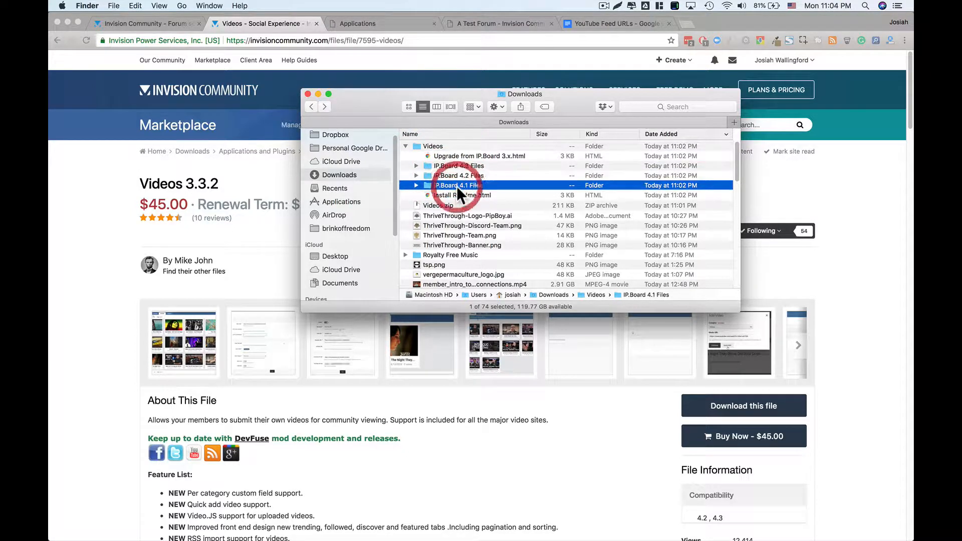
pyautogui.click(461, 167)
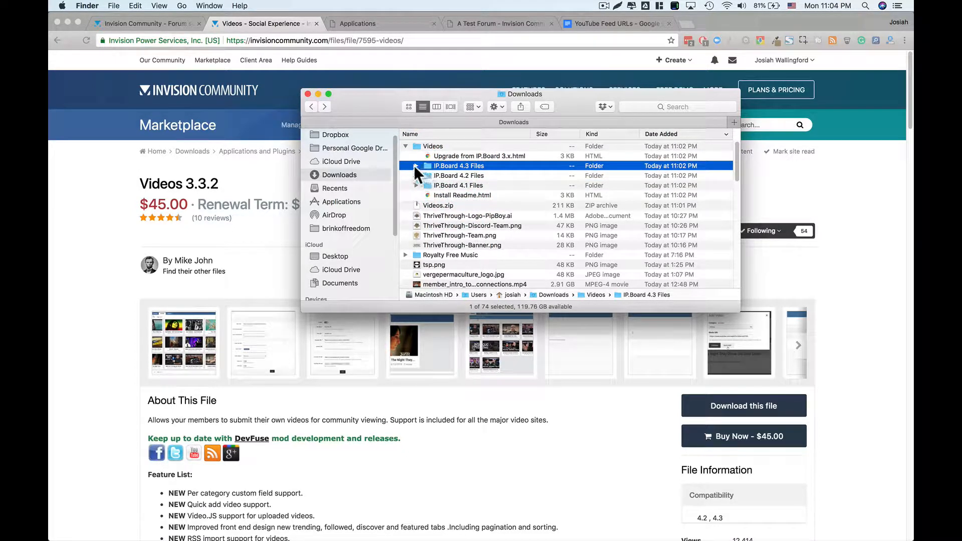
pyautogui.click(417, 166)
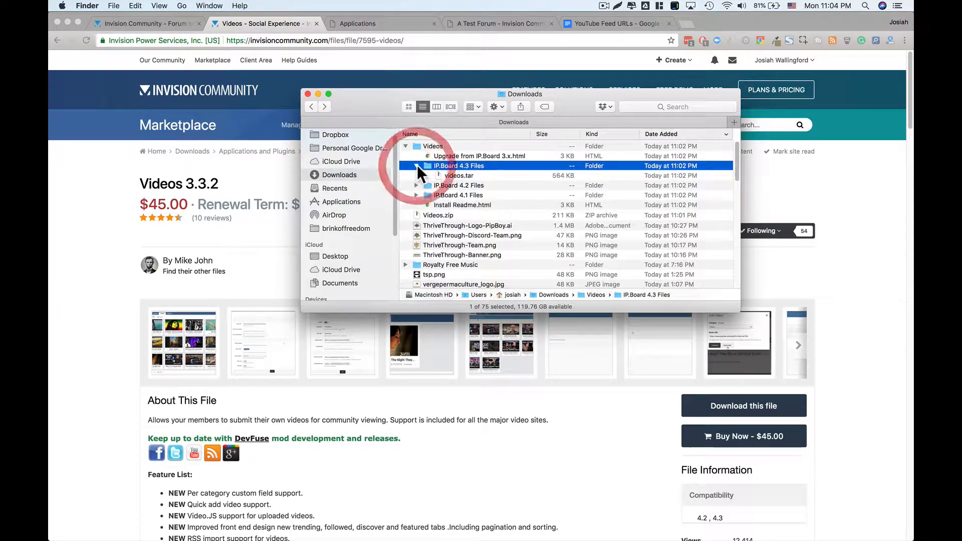
pyautogui.click(450, 174)
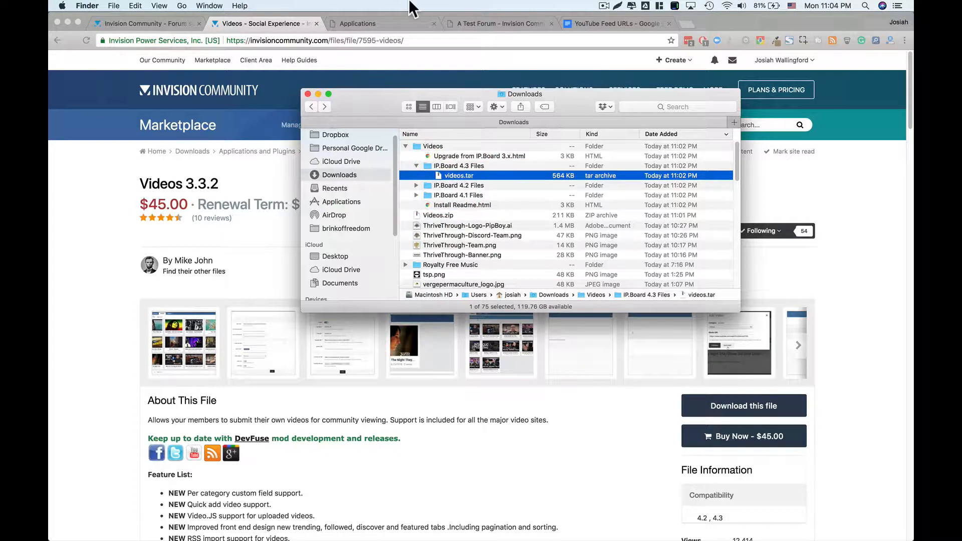
pyautogui.click(383, 22)
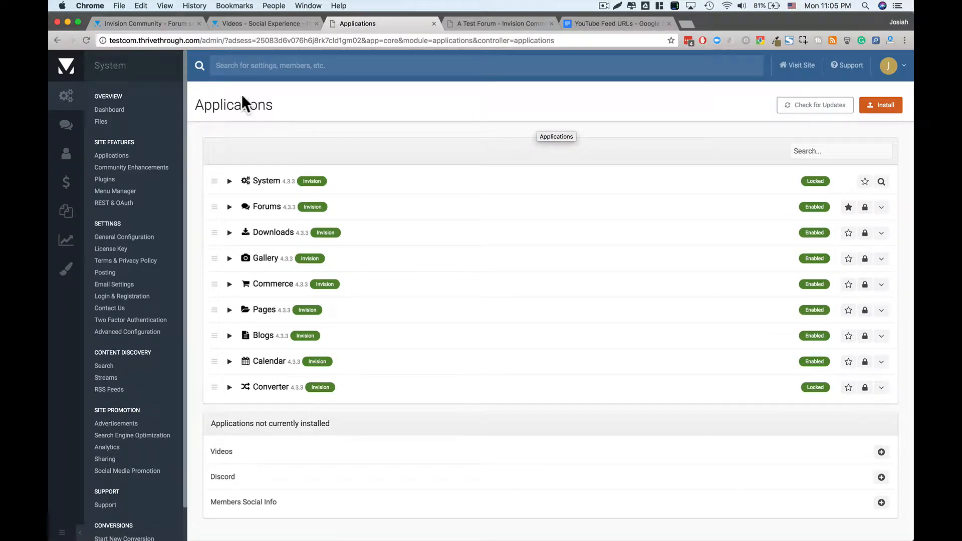
# - Upload videos.tar from Videos > IP.Board 4.3 Files and install it as Videos 3.3.2
pyautogui.click(886, 106)
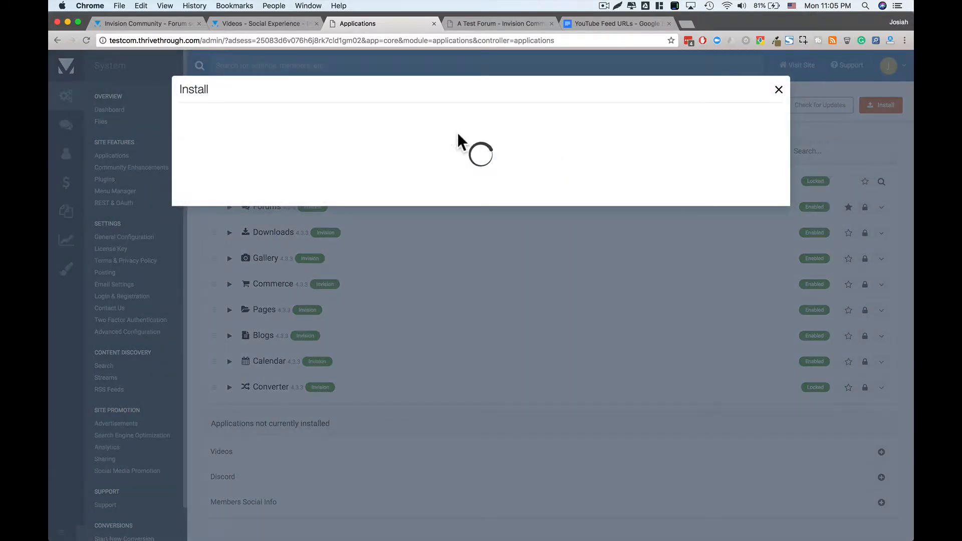
pyautogui.click(398, 125)
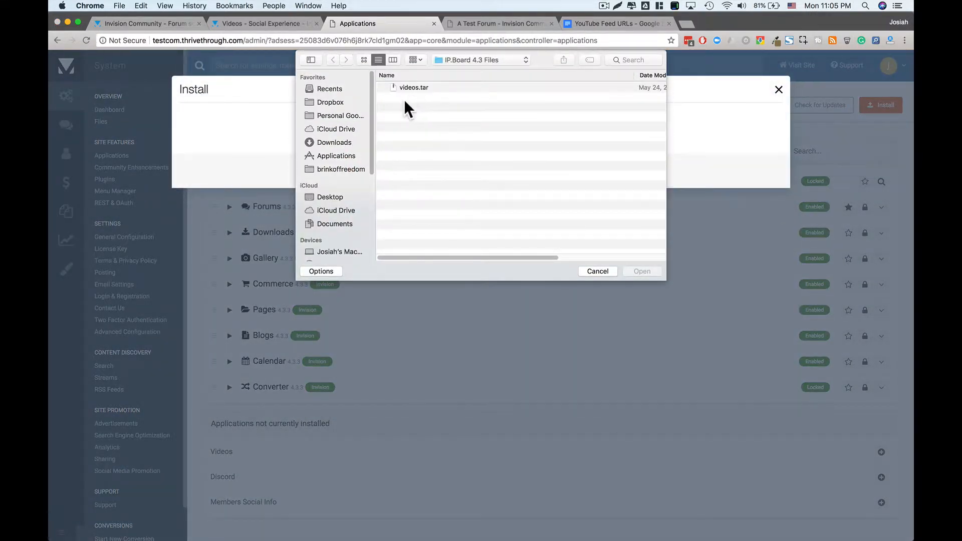
pyautogui.click(466, 60)
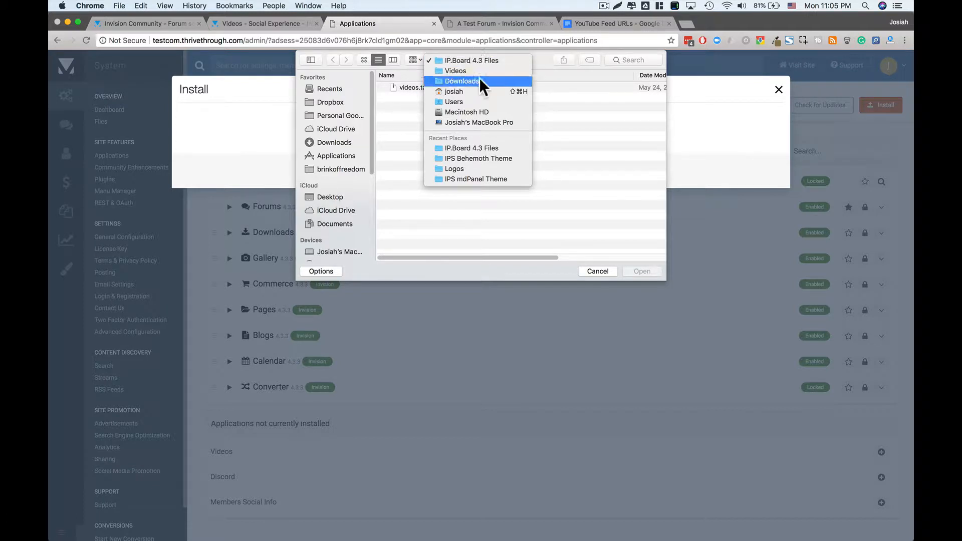
pyautogui.click(474, 72)
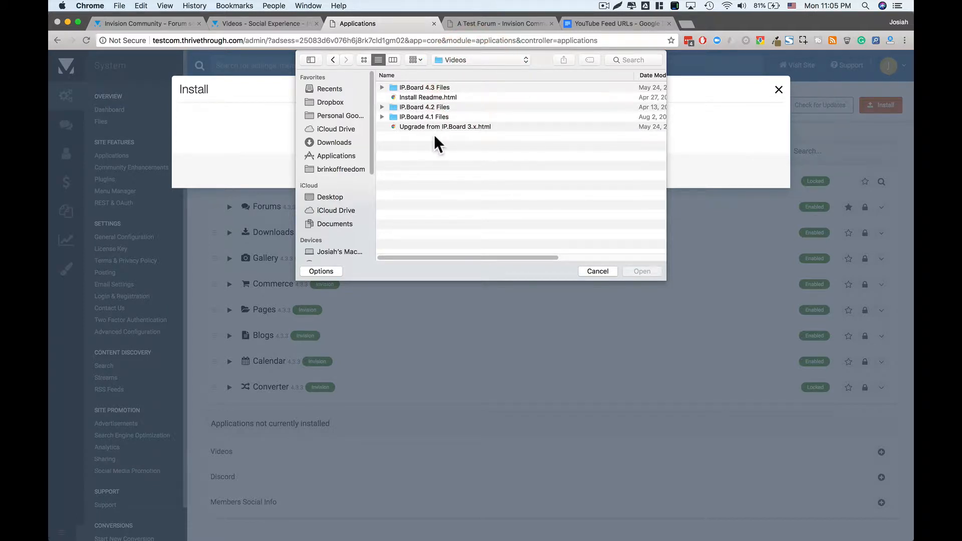
pyautogui.doubleClick(423, 88)
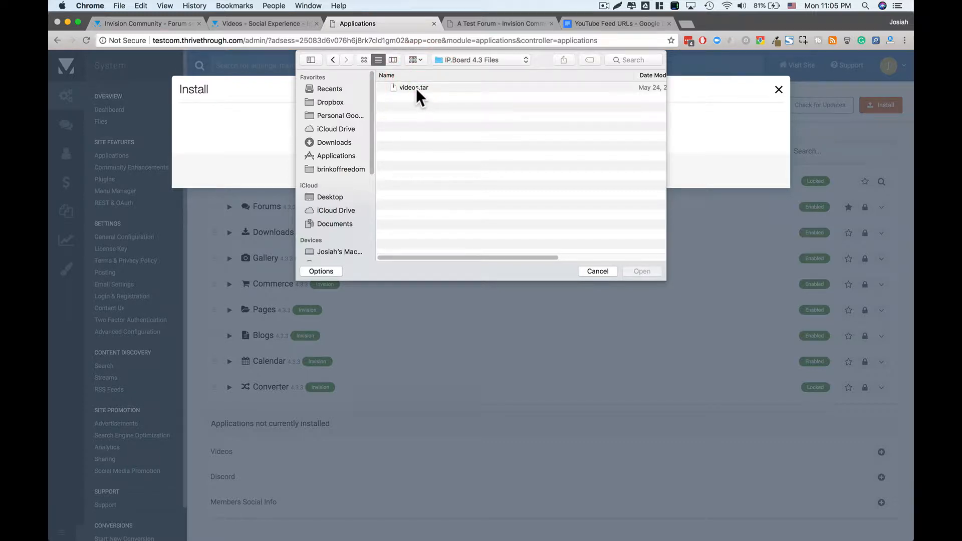
pyautogui.doubleClick(416, 89)
pyautogui.click(482, 171)
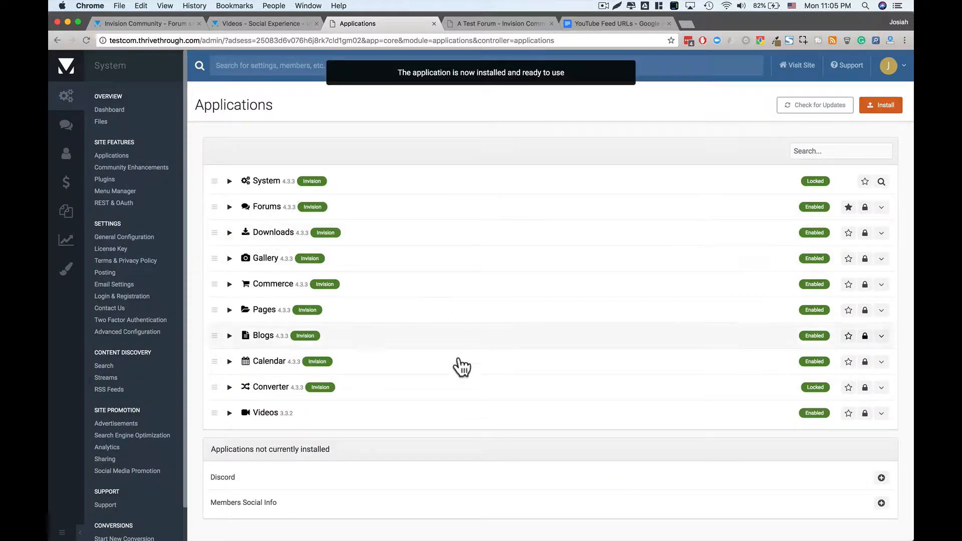
# - Reload the front-end site, open Videos, and view the Following, Discover and Featured lists
pyautogui.click(497, 22)
pyautogui.click(87, 41)
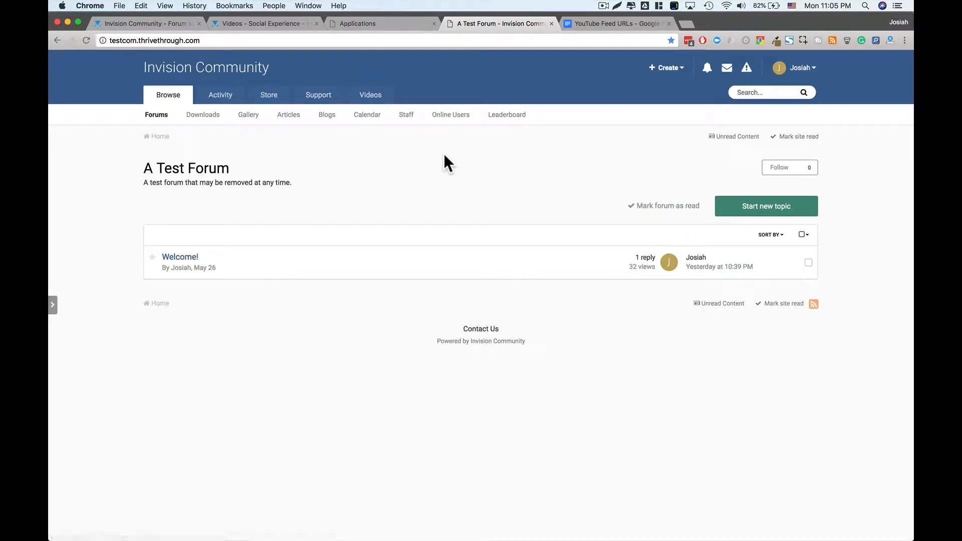
pyautogui.click(373, 98)
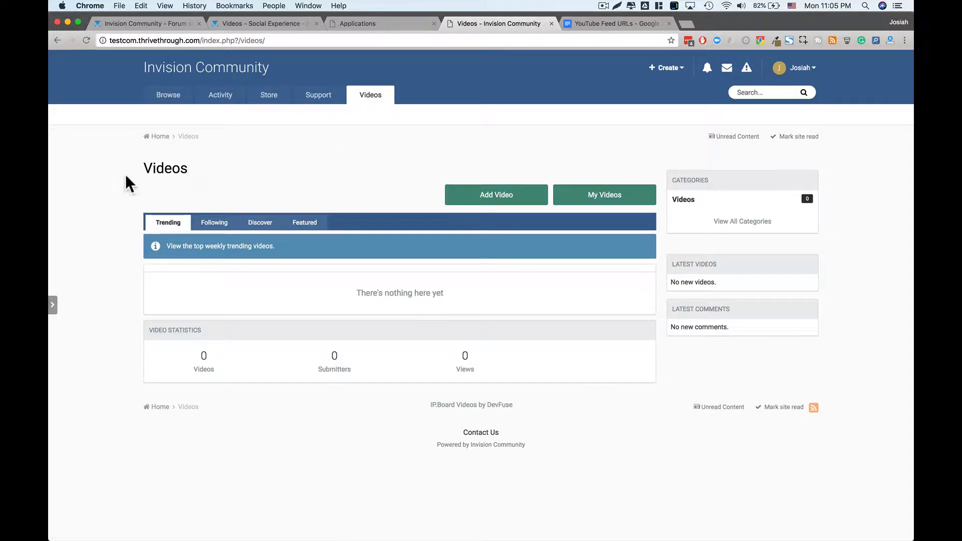
pyautogui.click(205, 226)
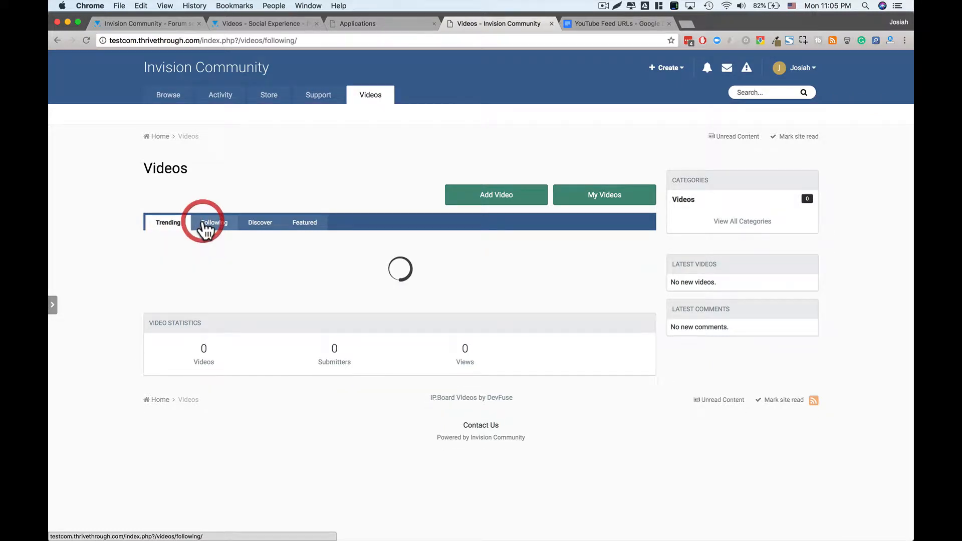
pyautogui.click(257, 226)
pyautogui.click(311, 226)
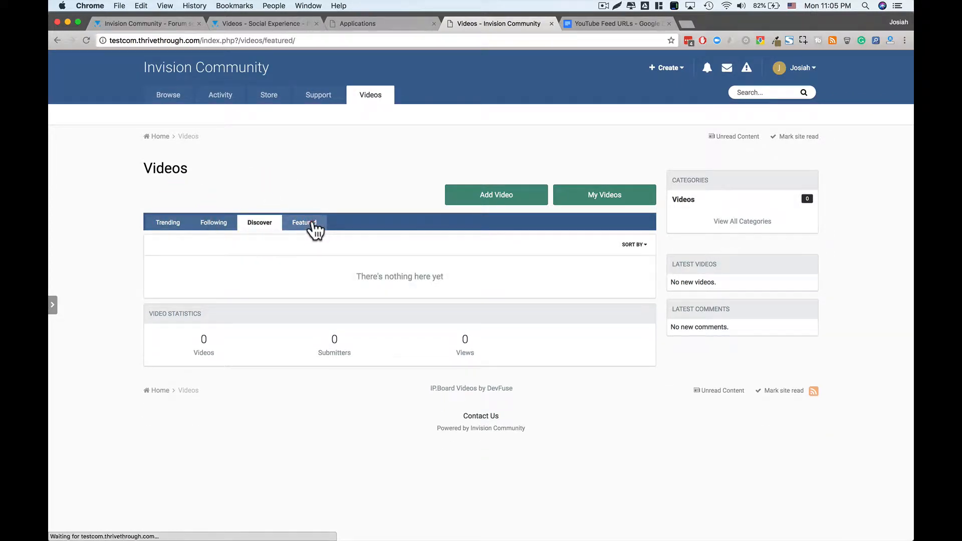
# - Check My Videos, return to the main Videos page, and open the block manager
pyautogui.click(346, 197)
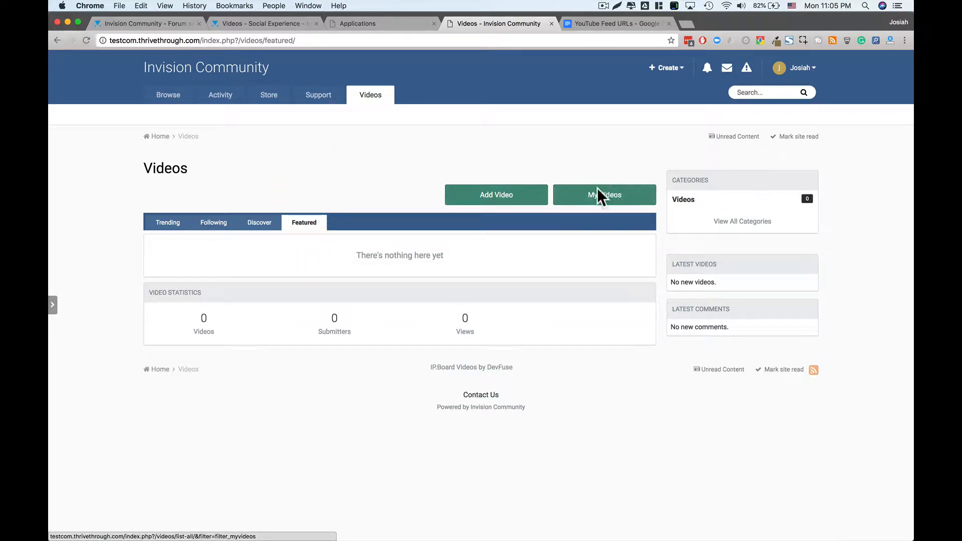
pyautogui.click(628, 204)
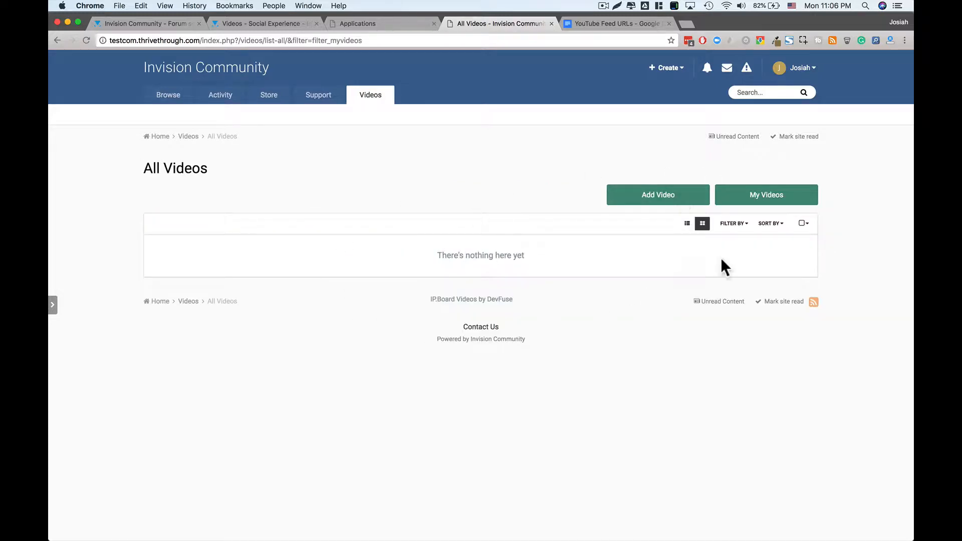
pyautogui.click(372, 102)
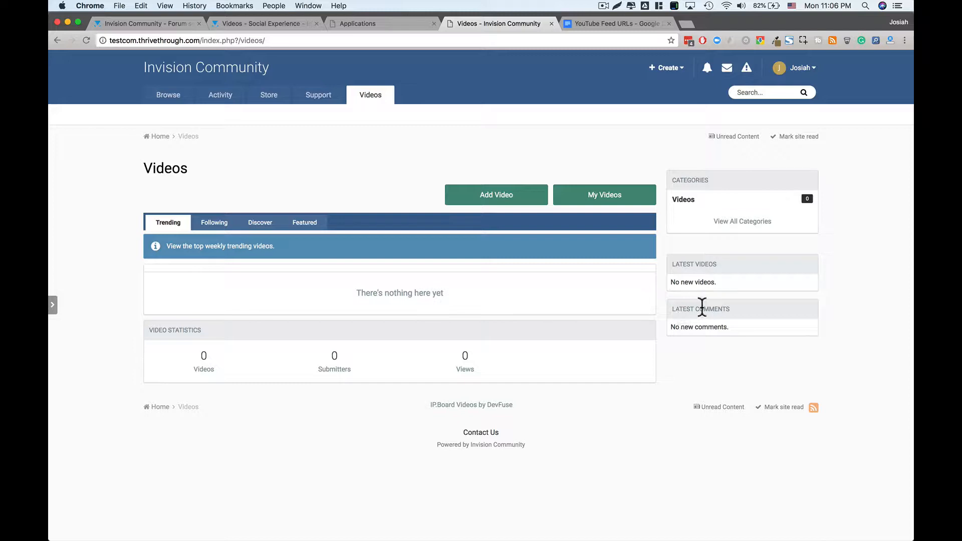
pyautogui.click(53, 307)
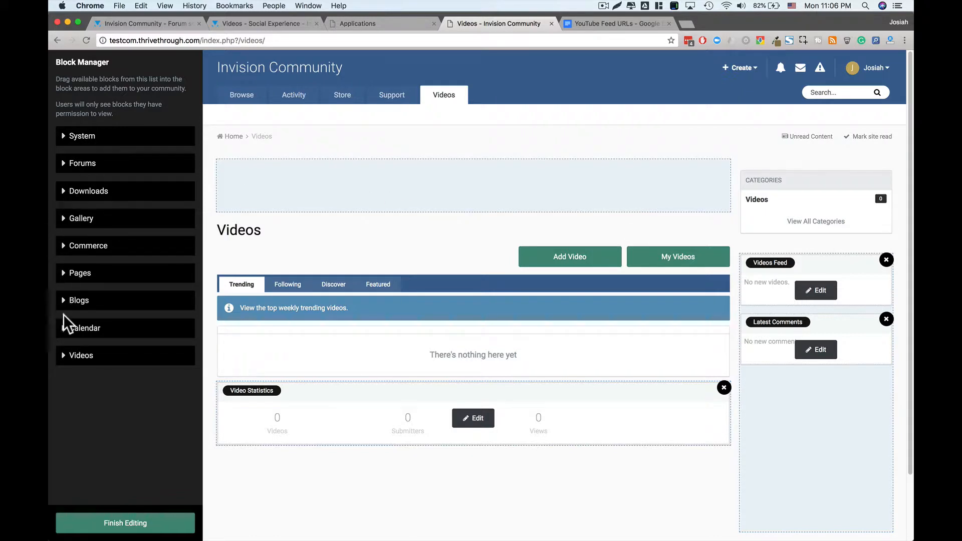
# - Drag Video Statistics into the sidebar under Latest Comments, then open the Latest Comments settings
pyautogui.click(64, 359)
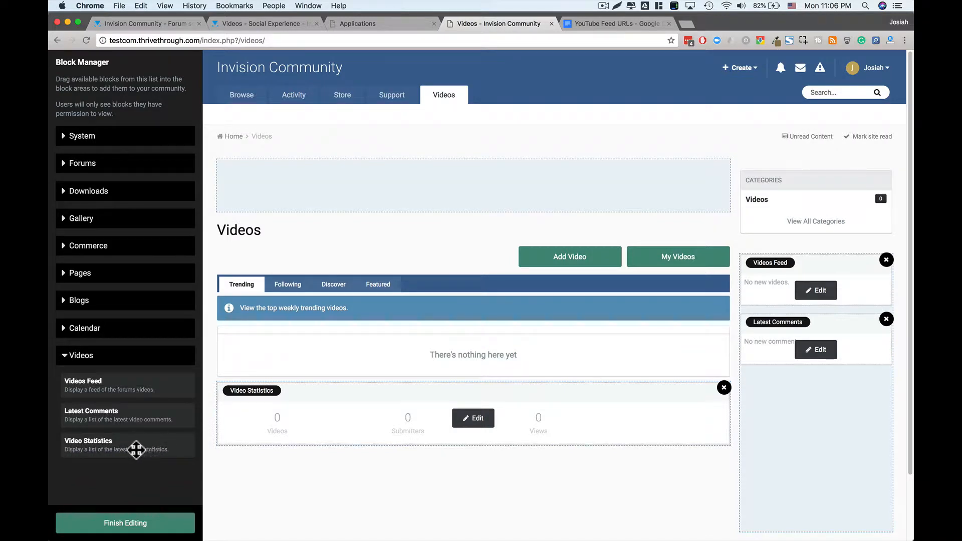
pyautogui.moveTo(125, 447); pyautogui.dragTo(845, 387)
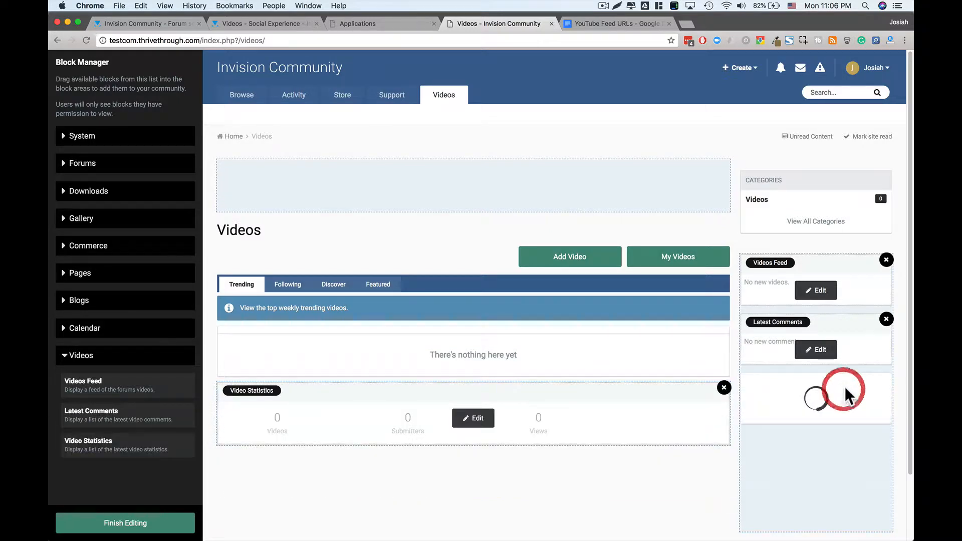
pyautogui.click(820, 409)
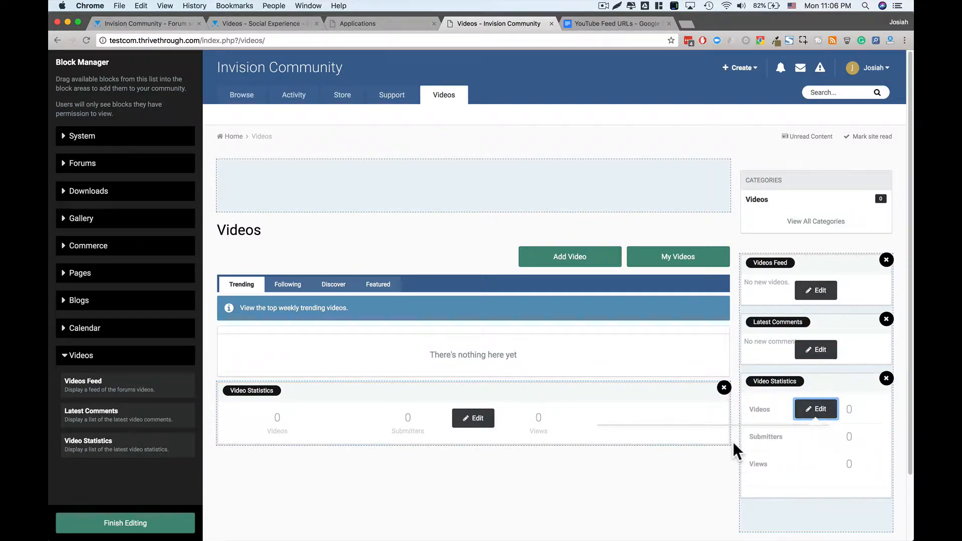
pyautogui.click(821, 409)
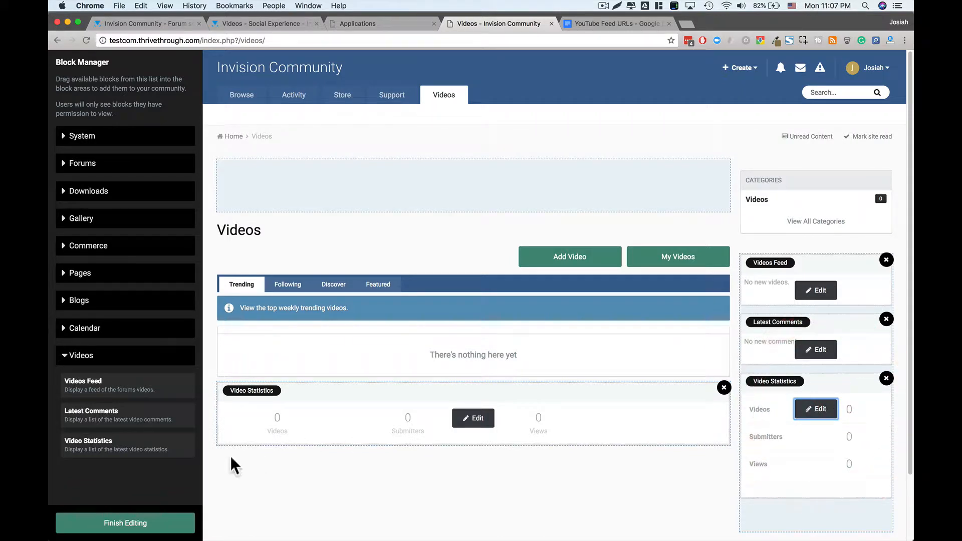
pyautogui.click(817, 351)
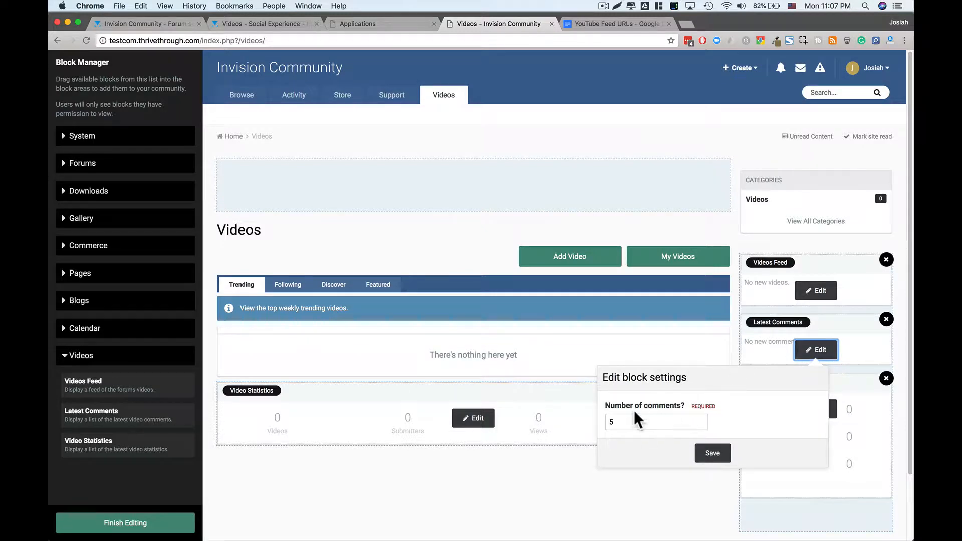
# - Save Latest Comments with 5 comments and open the Videos Feed block settings
pyautogui.click(716, 452)
pyautogui.click(826, 296)
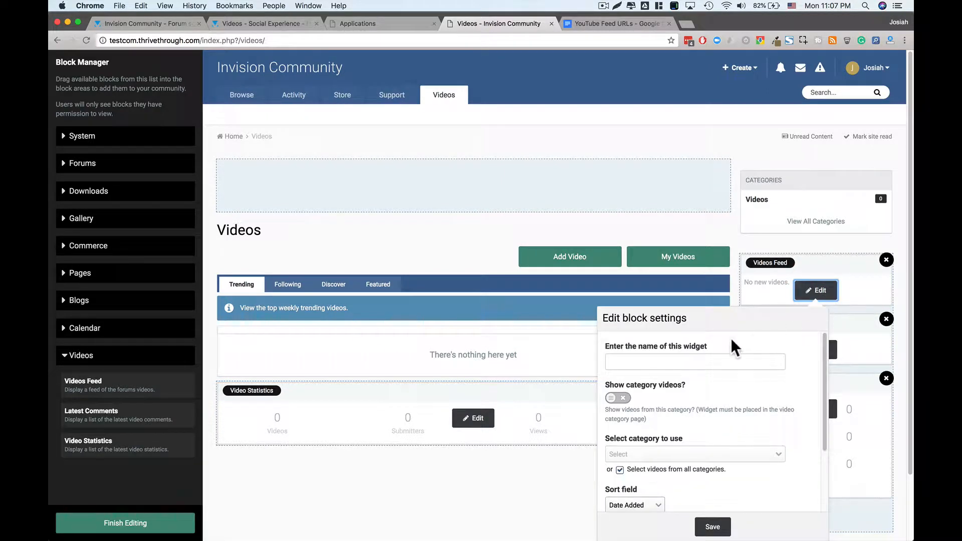
pyautogui.click(684, 367)
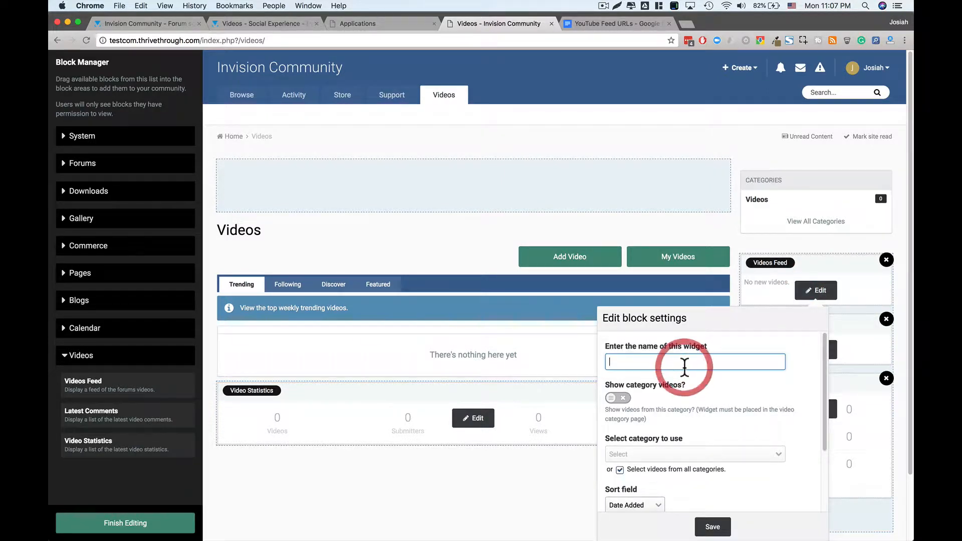
pyautogui.scroll(-1, 694, 377)
pyautogui.scroll(-1, 681, 378)
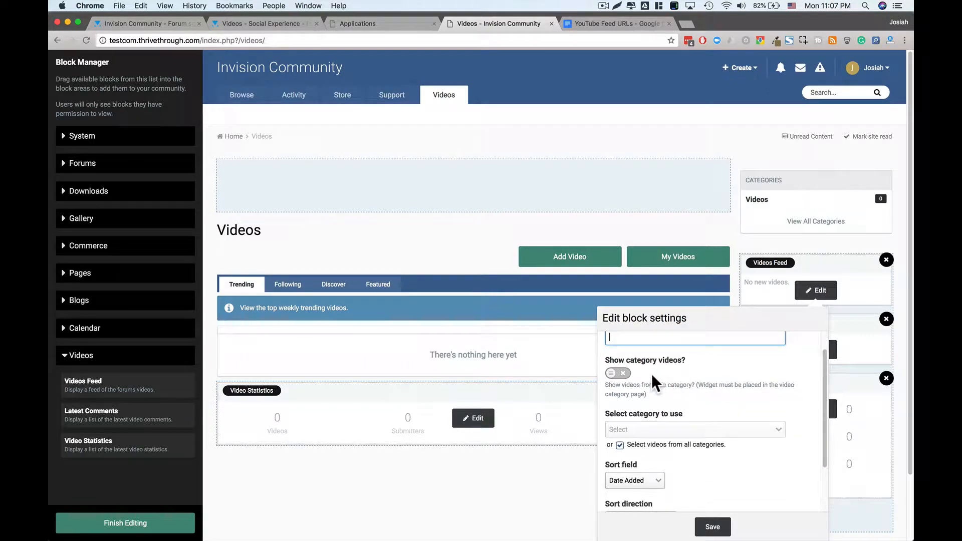
# - Try the category options, leaving the Videos Feed drawing from all categories
pyautogui.click(626, 376)
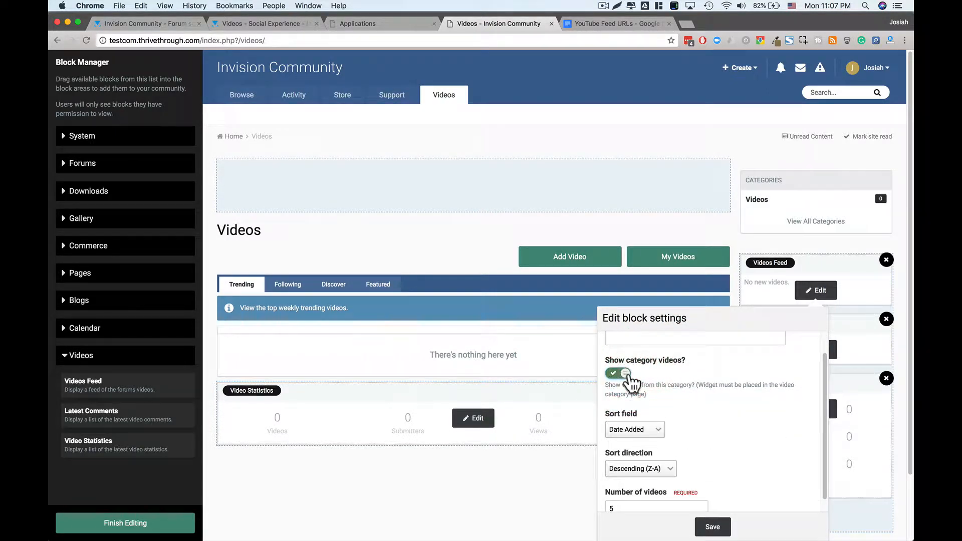
pyautogui.scroll(-1, 678, 392)
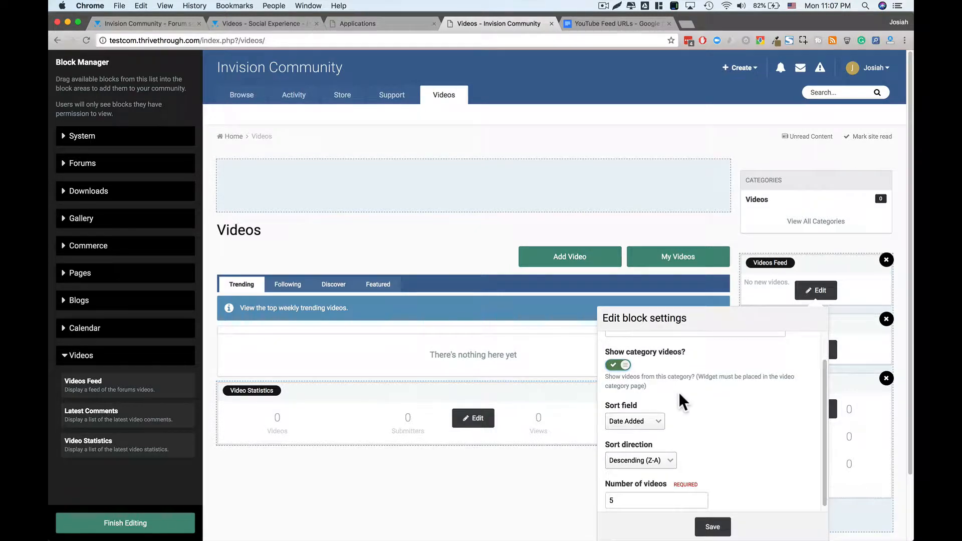
pyautogui.scroll(-2, 679, 392)
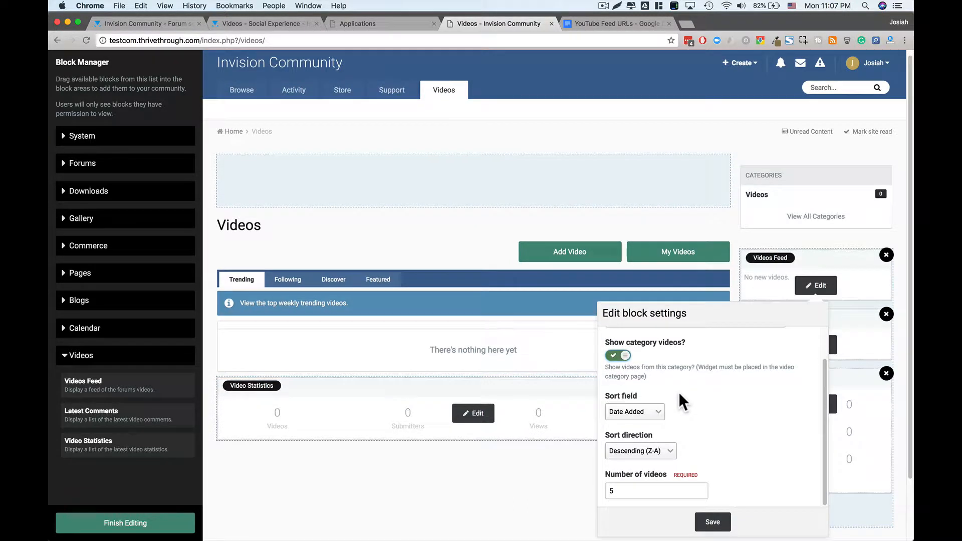
pyautogui.scroll(-1, 701, 393)
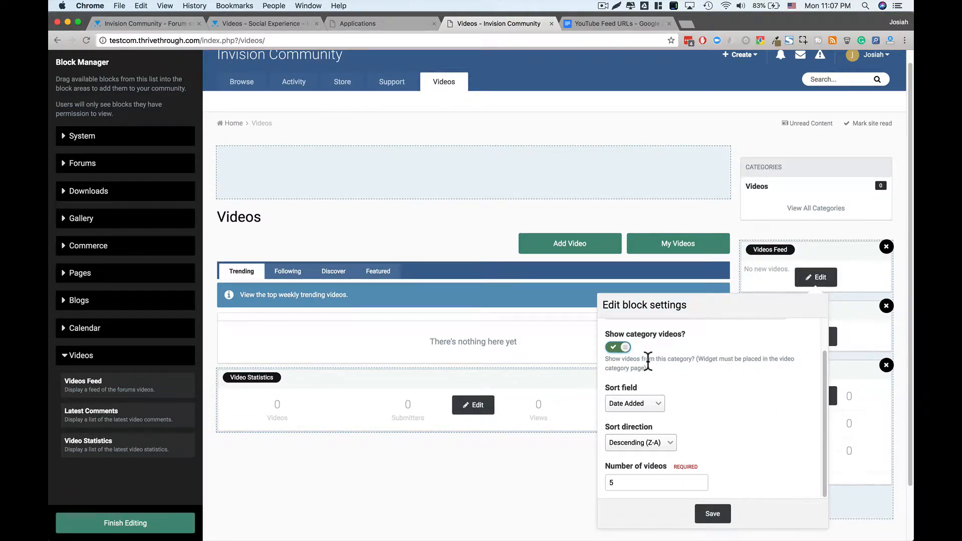
pyautogui.click(619, 347)
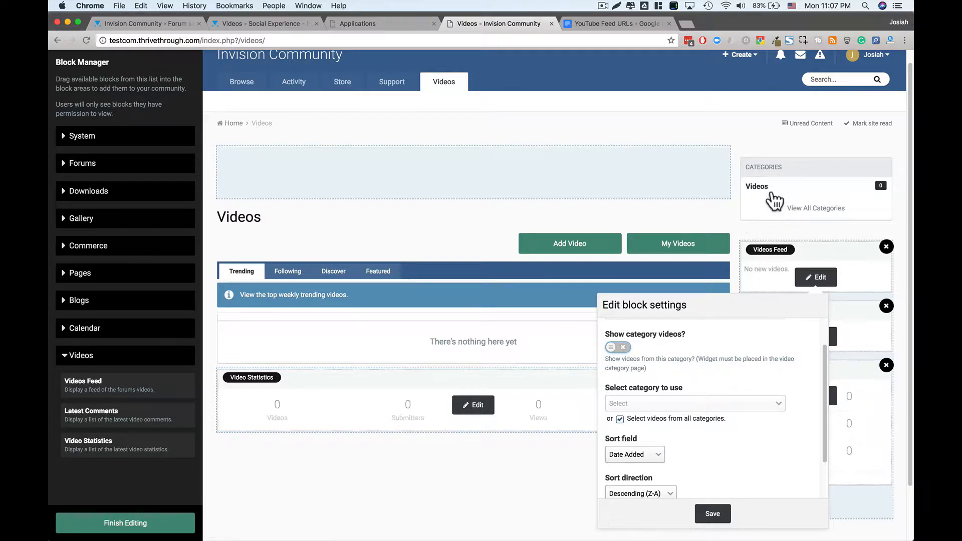
pyautogui.scroll(-1, 692, 409)
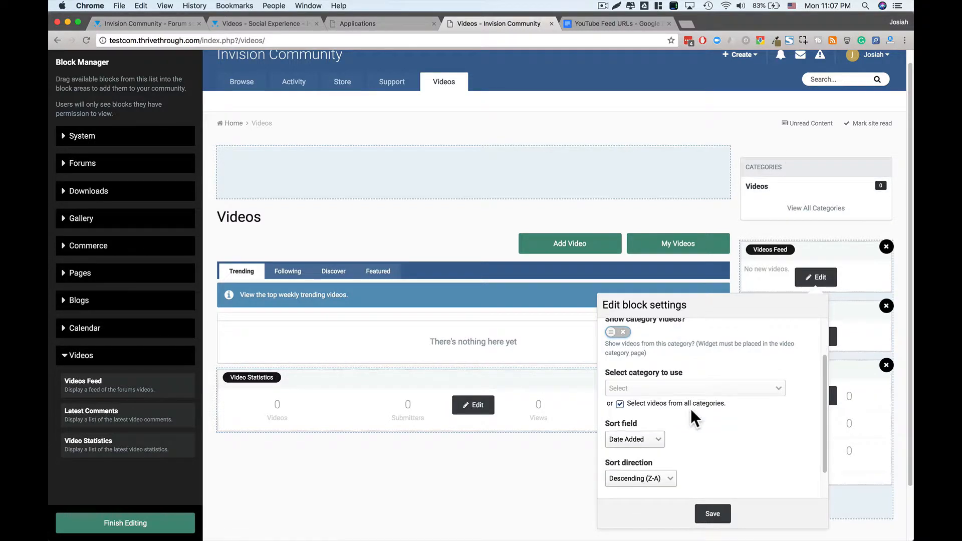
pyautogui.scroll(-2, 692, 409)
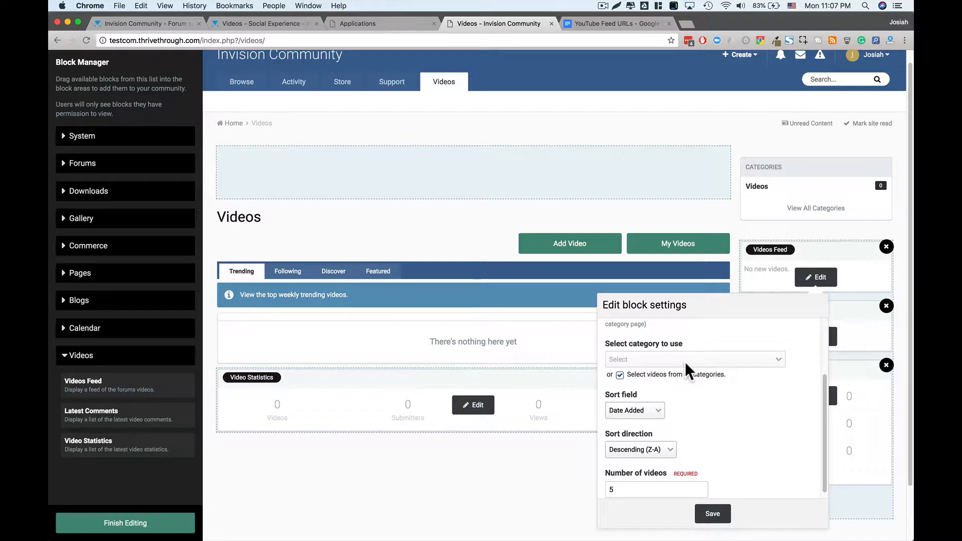
pyautogui.click(663, 374)
pyautogui.click(665, 360)
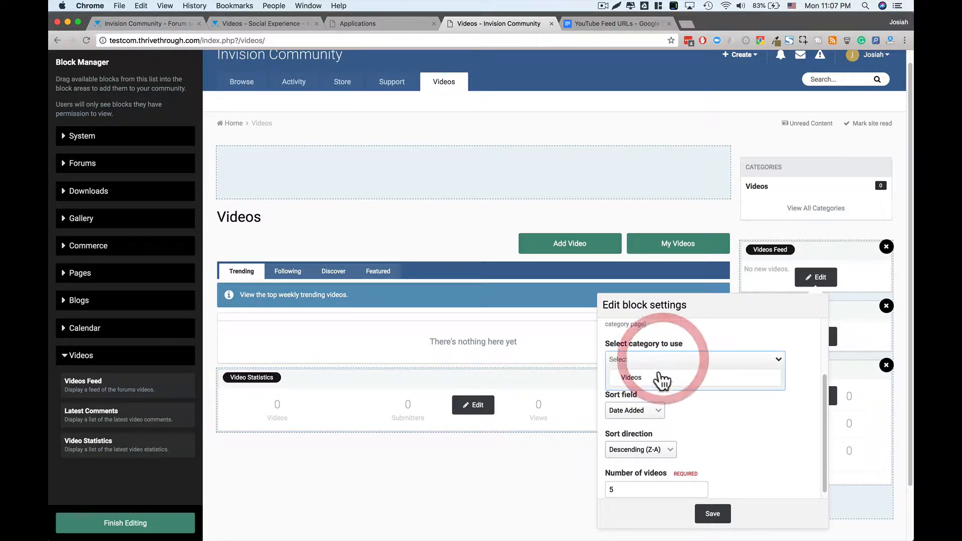
pyautogui.click(690, 359)
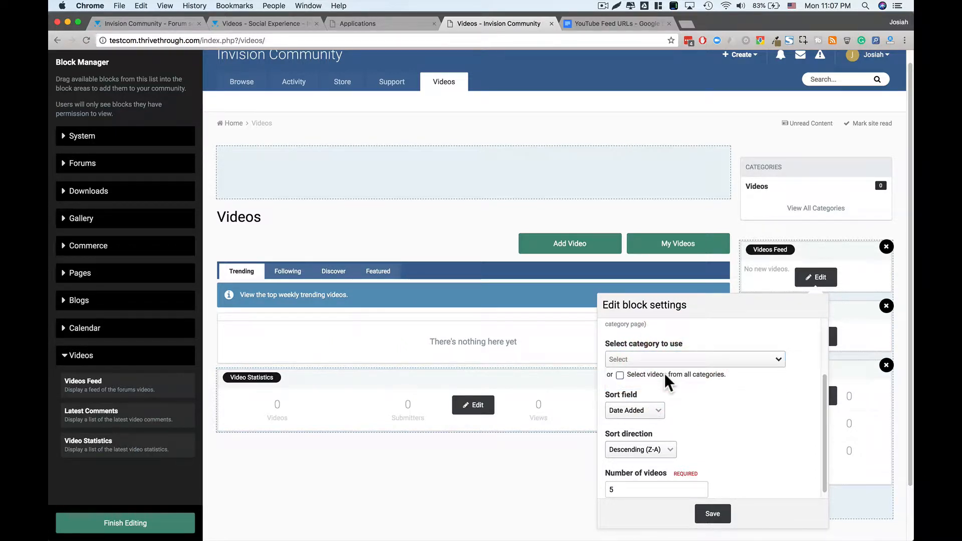
pyautogui.click(717, 375)
pyautogui.scroll(-1, 702, 411)
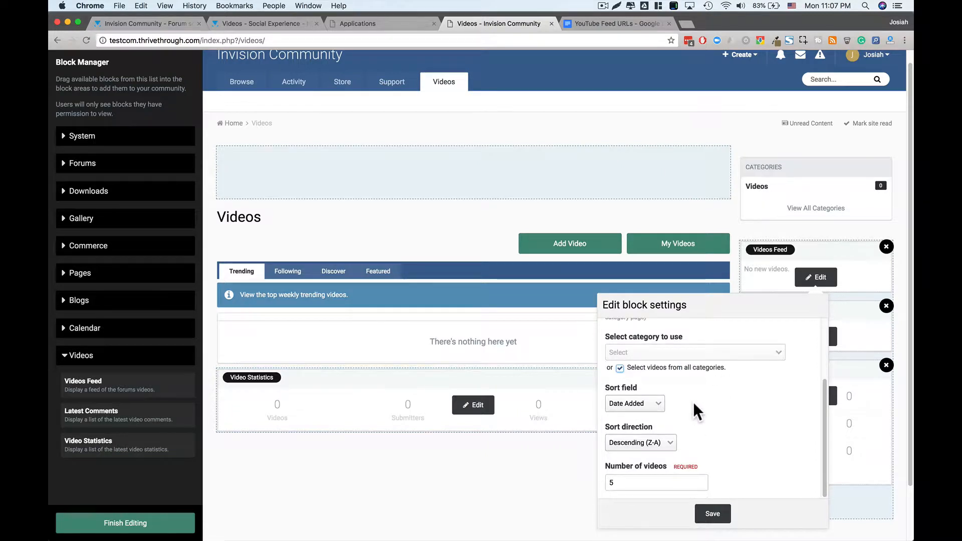
pyautogui.scroll(-1, 682, 400)
# - Keep Date Added sorting, Descending order and 5 videos, and save the Videos Feed block
pyautogui.click(654, 394)
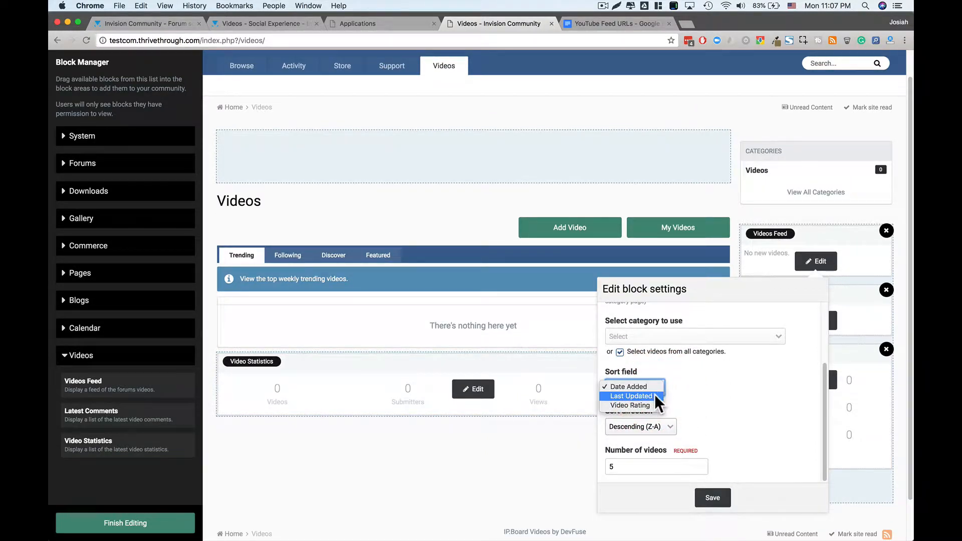
pyautogui.click(737, 400)
pyautogui.click(659, 427)
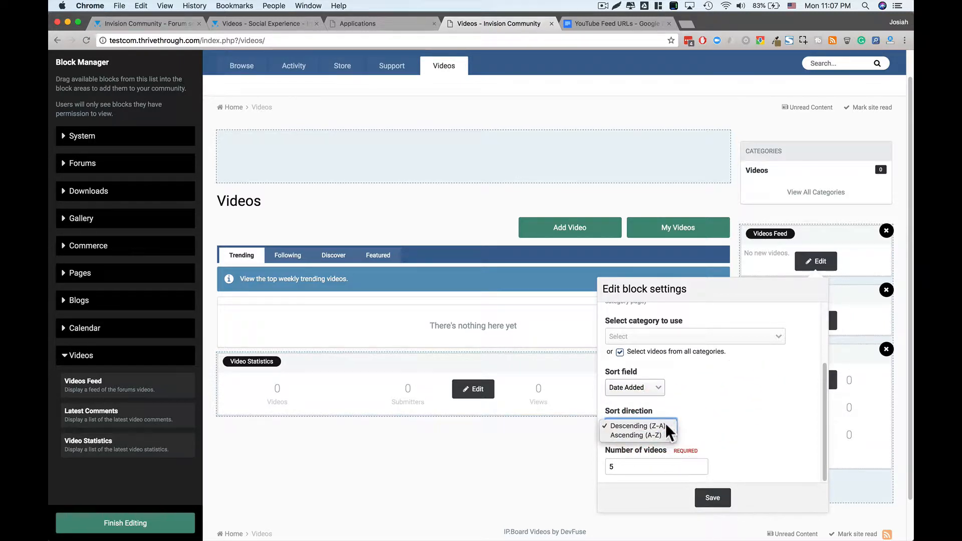
pyautogui.click(791, 427)
pyautogui.scroll(-1, 732, 444)
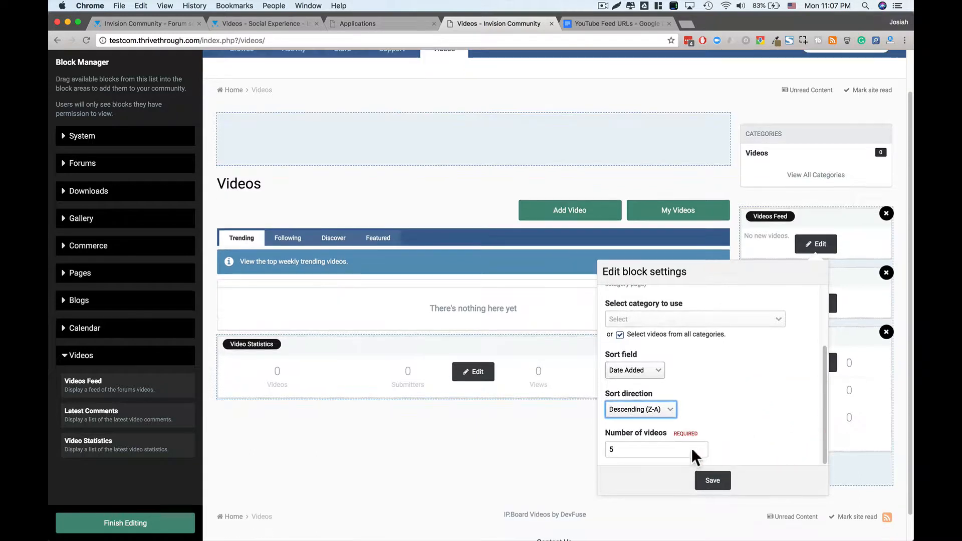
pyautogui.scroll(3, 716, 414)
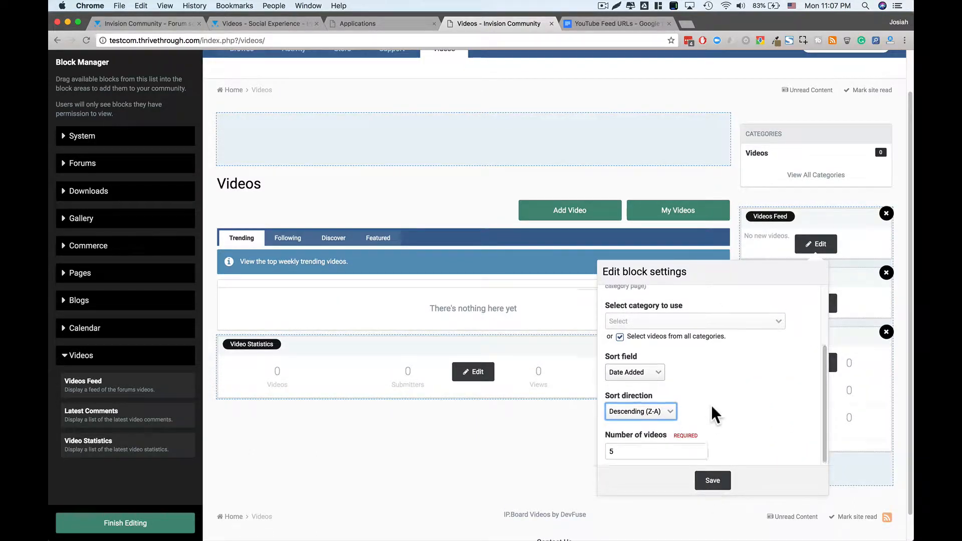
pyautogui.click(712, 481)
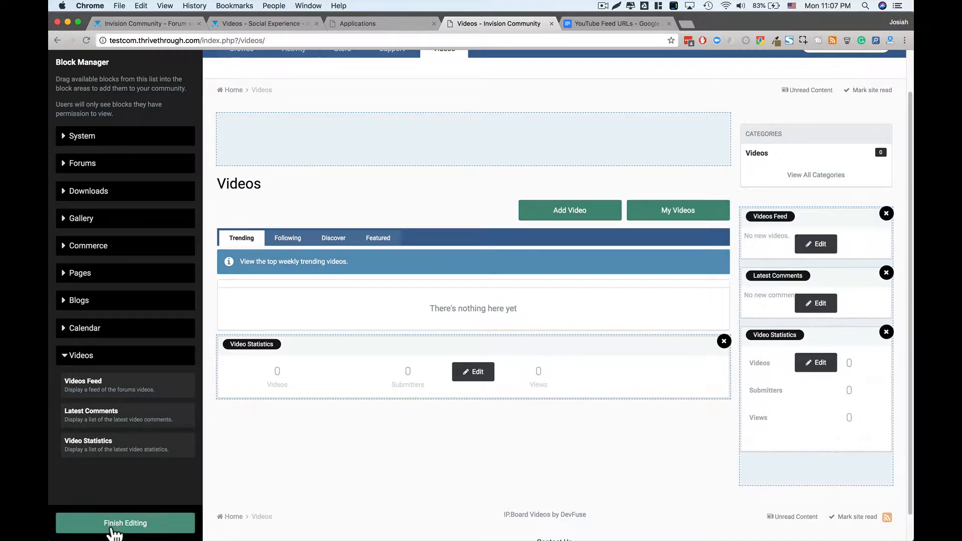
# - Reopen block editing, delete the duplicate sidebar Video Statistics block, and finish editing
pyautogui.click(114, 526)
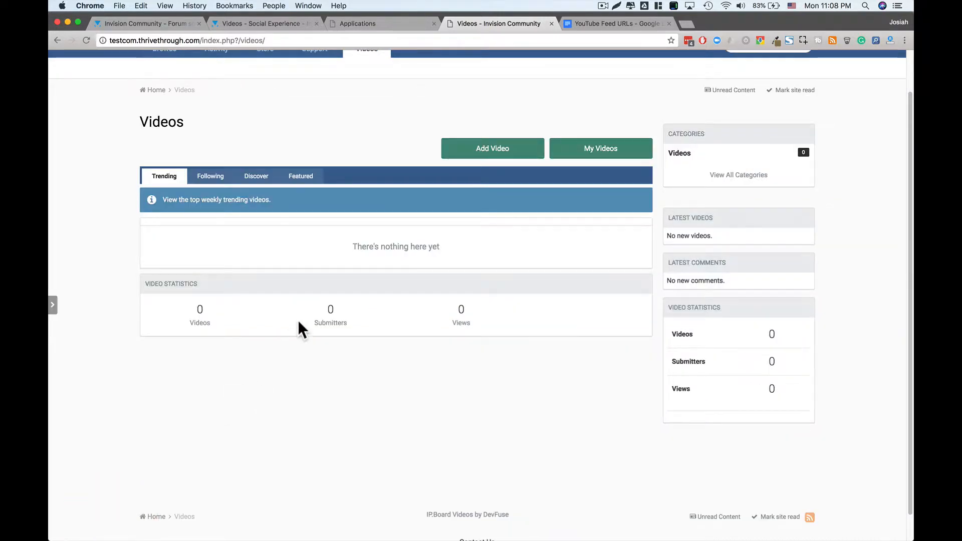
pyautogui.click(52, 307)
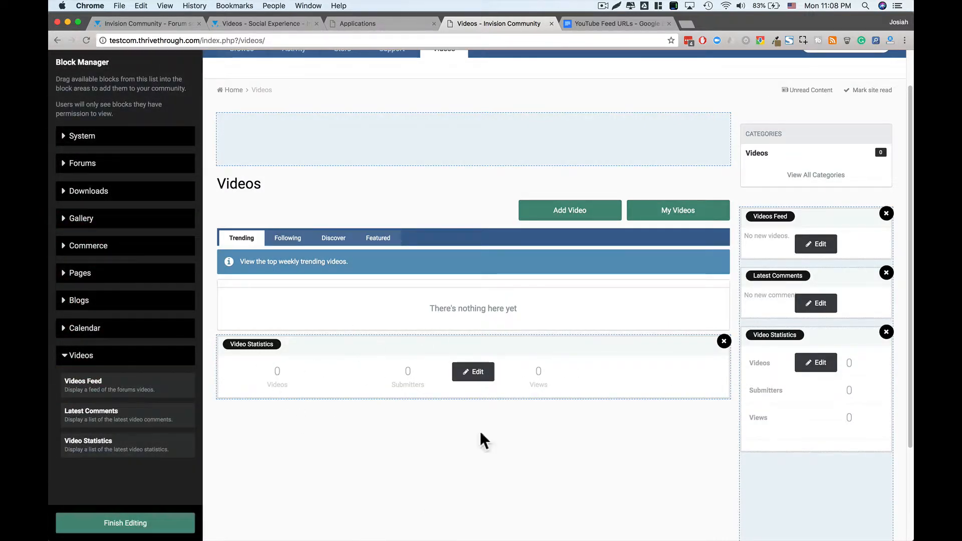
pyautogui.click(886, 333)
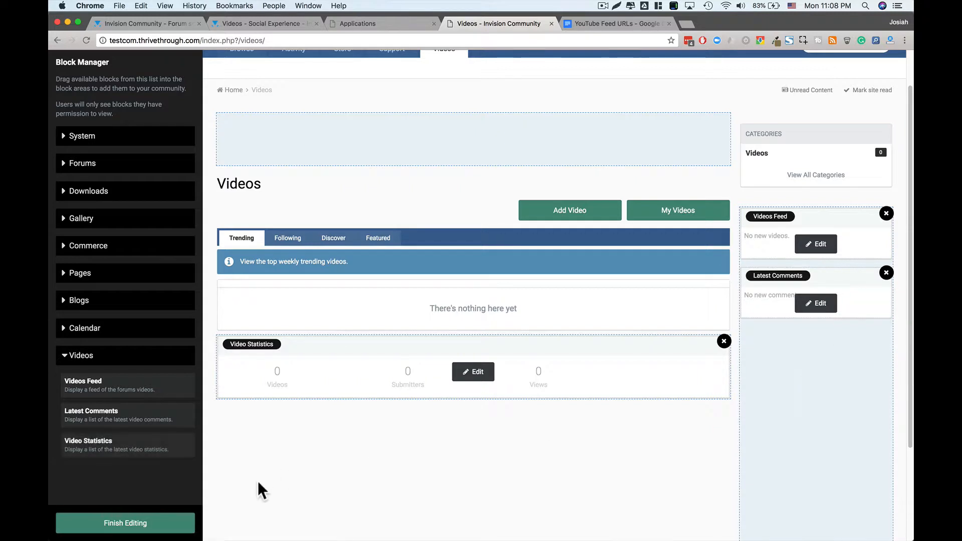
pyautogui.click(145, 524)
pyautogui.scroll(2, 446, 349)
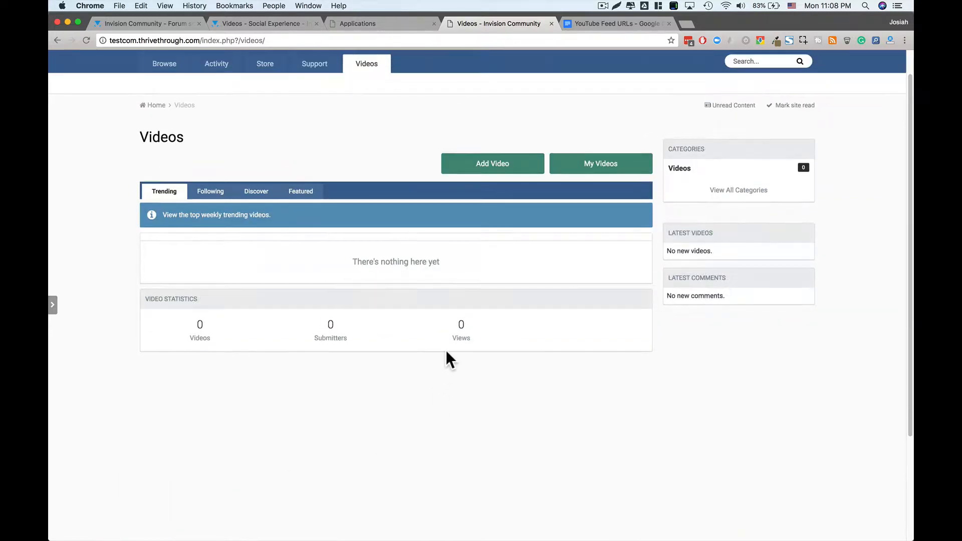
pyautogui.scroll(1, 446, 350)
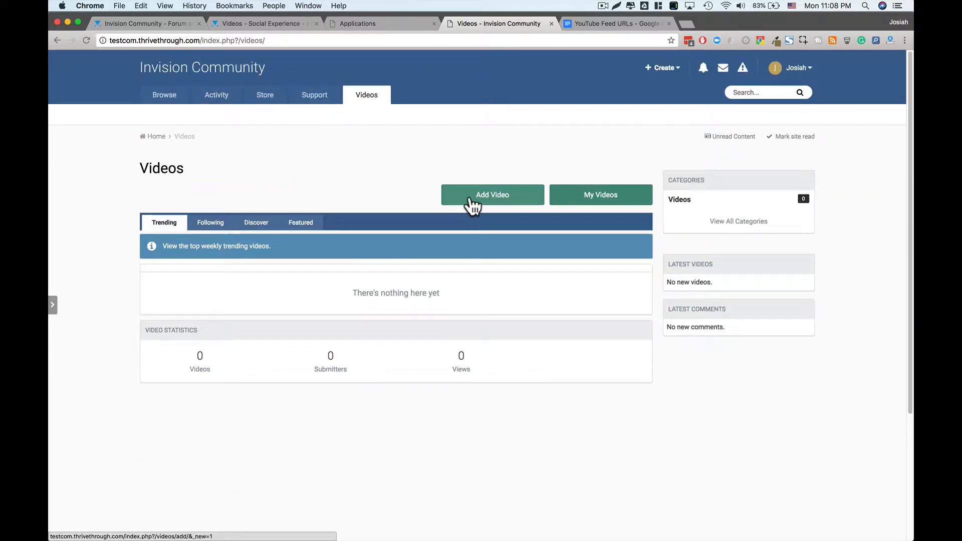
# - Start a new video in the Videos category and dismiss the old Media URL suggestions
pyautogui.click(484, 197)
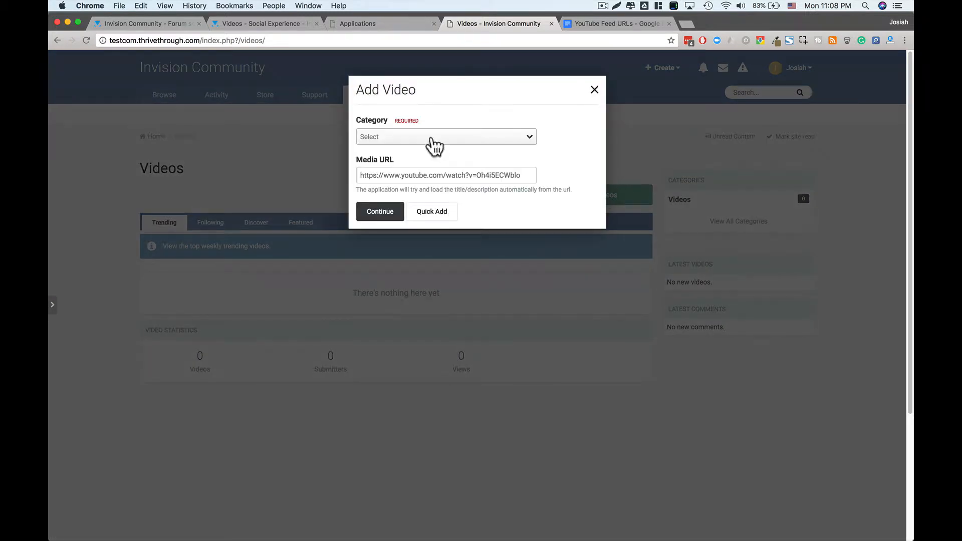
pyautogui.click(432, 142)
pyautogui.click(414, 157)
pyautogui.click(445, 144)
pyautogui.click(444, 144)
pyautogui.click(417, 175)
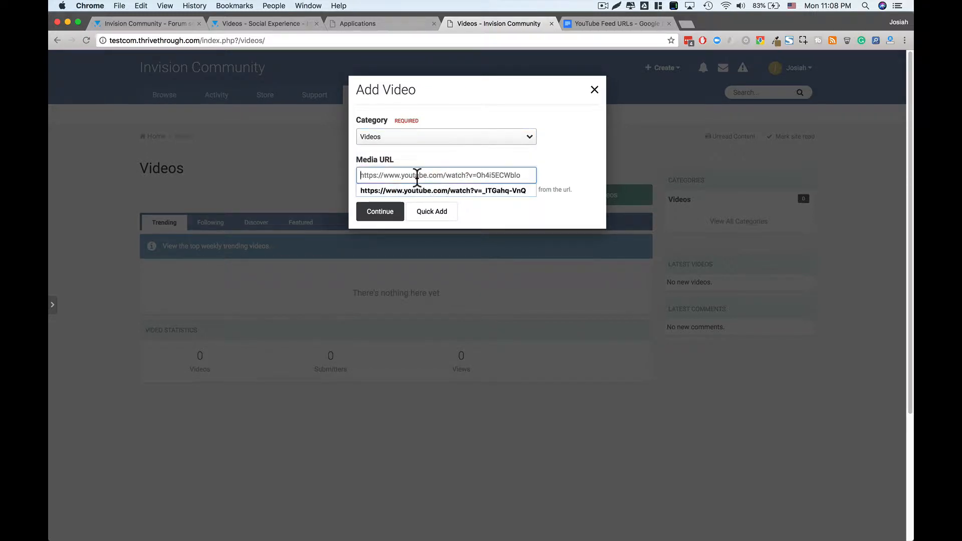
pyautogui.click(458, 175)
pyautogui.click(440, 157)
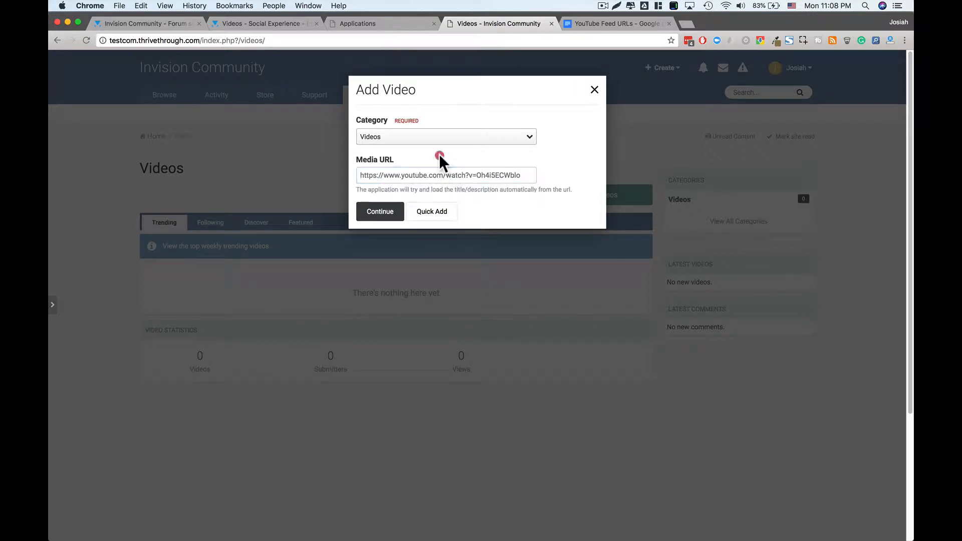
pyautogui.click(364, 178)
pyautogui.click(486, 172)
# - Copy the Members Social Info 2.0.0 YouTube link into Media URL and continue
pyautogui.click(685, 22)
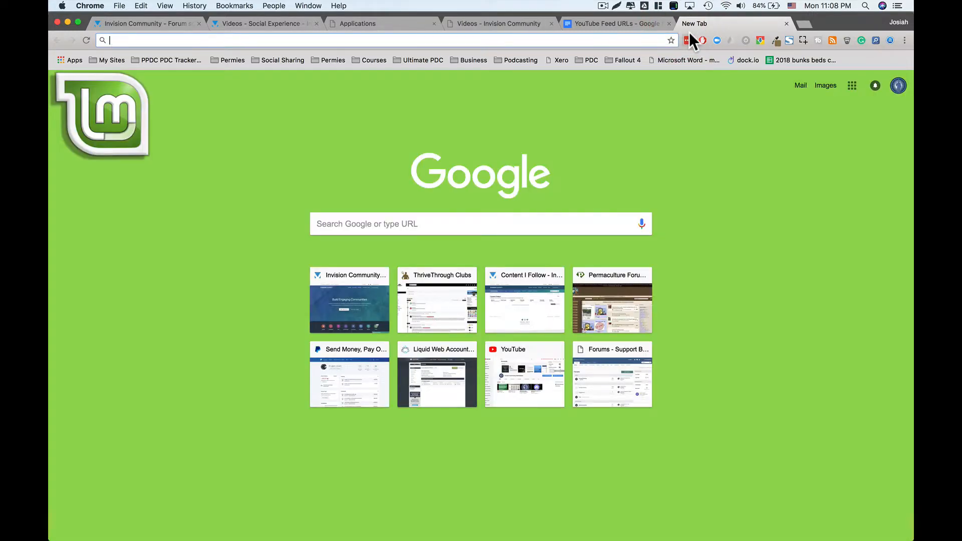
pyautogui.write('youtube.com')
pyautogui.click(255, 379)
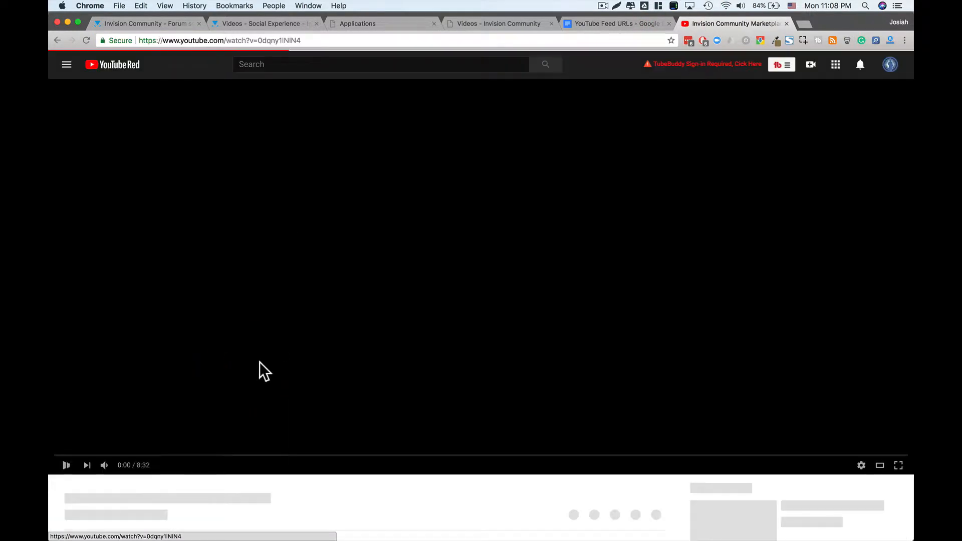
pyautogui.click(267, 306)
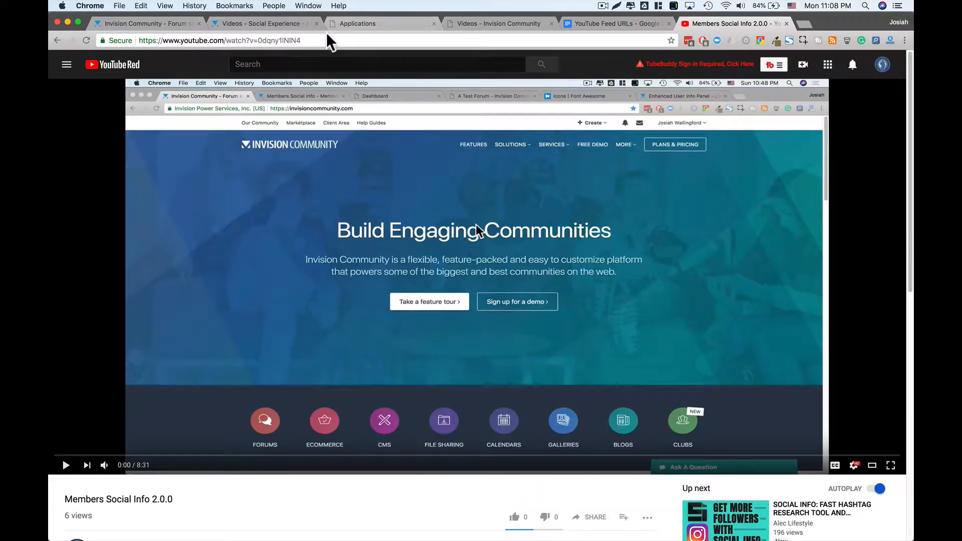
pyautogui.click(324, 40)
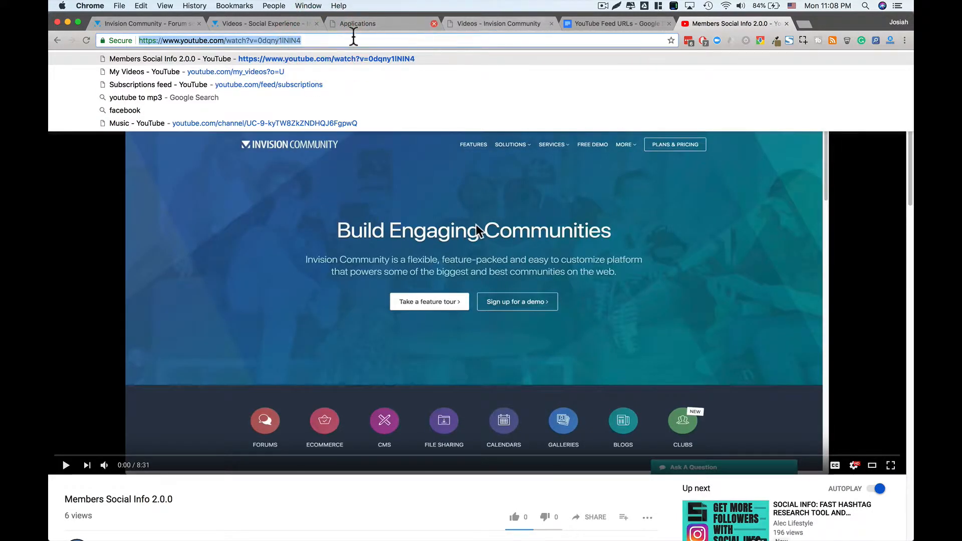
pyautogui.click(485, 25)
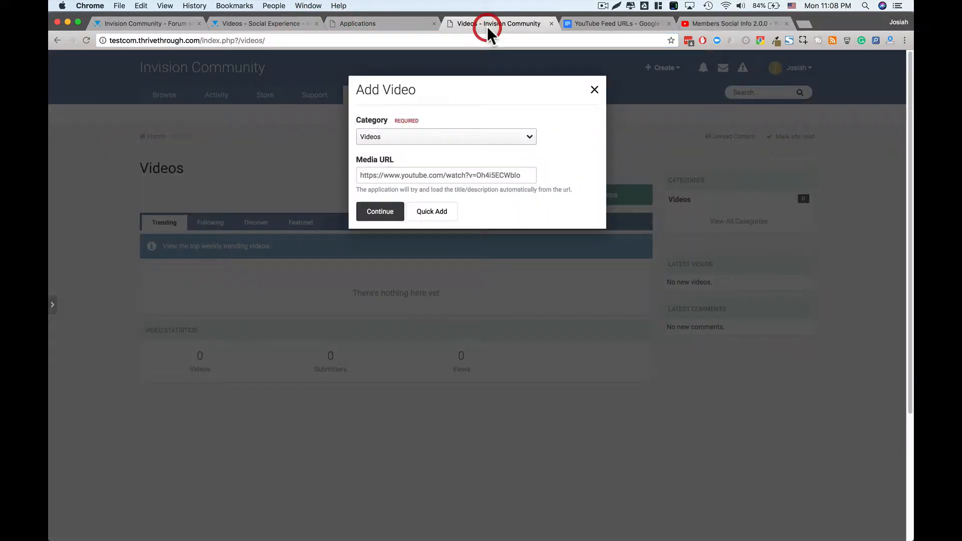
pyautogui.click(451, 170)
pyautogui.press('super+a')
pyautogui.write('https://www.youtube.com/watch?v=0dqny1lNIN4')
pyautogui.click(381, 213)
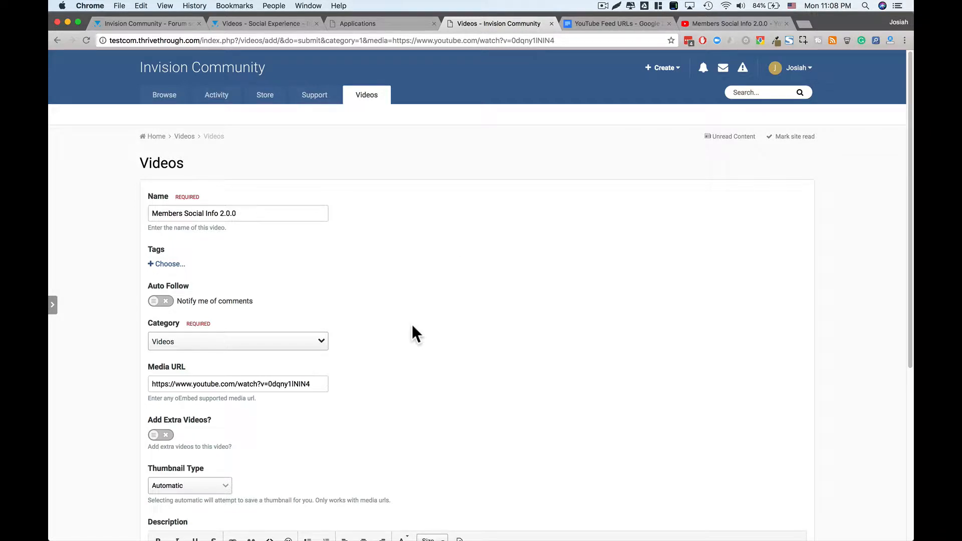
# - Tag the video 'review' and 'social information' and set review as its item prefix
pyautogui.scroll(-1, 348, 346)
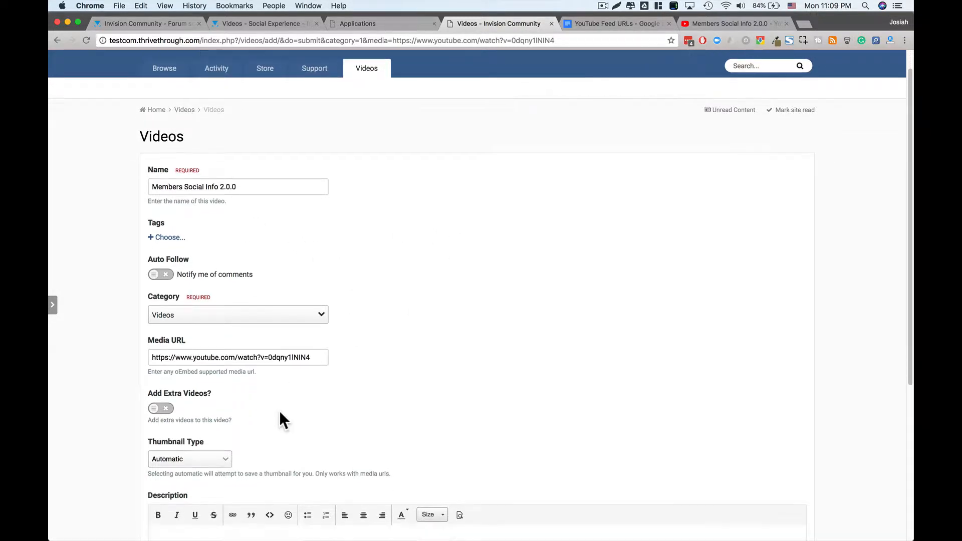
pyautogui.scroll(-5, 279, 420)
pyautogui.scroll(3, 266, 163)
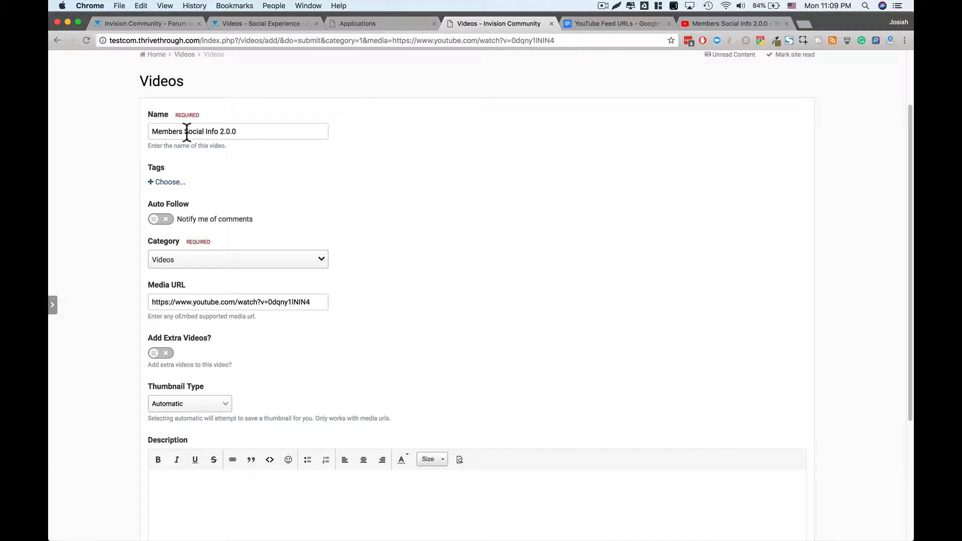
pyautogui.moveTo(187, 131); pyautogui.dragTo(238, 132)
pyautogui.click(241, 132)
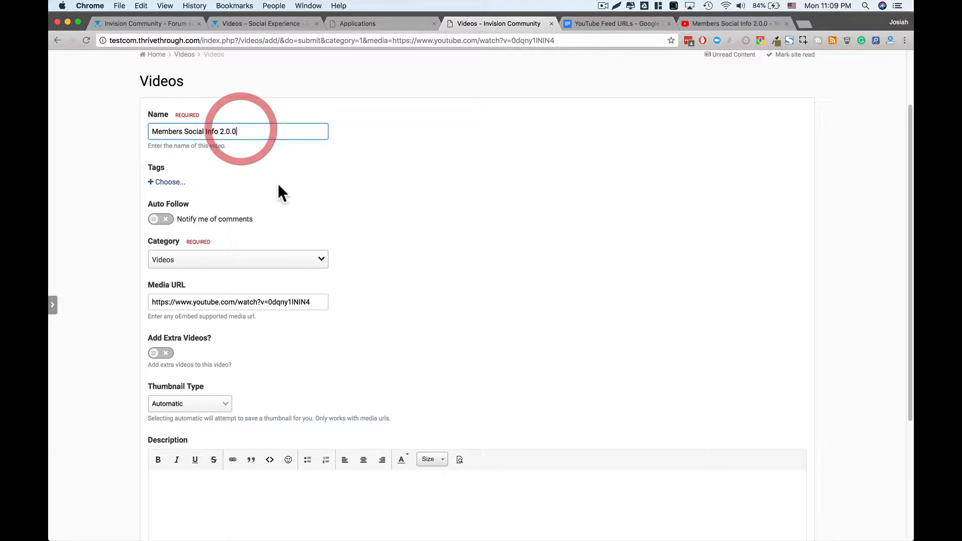
pyautogui.click(170, 183)
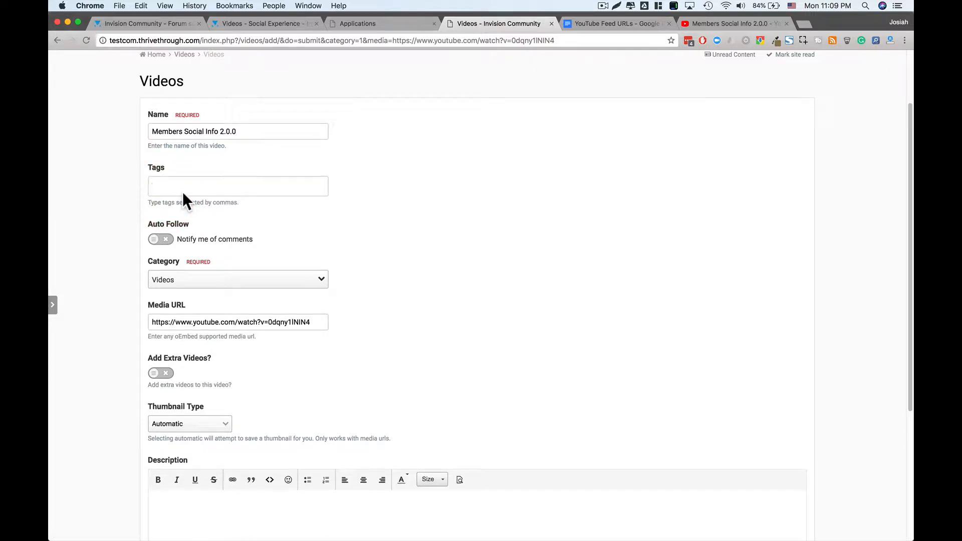
pyautogui.write('review, social information')
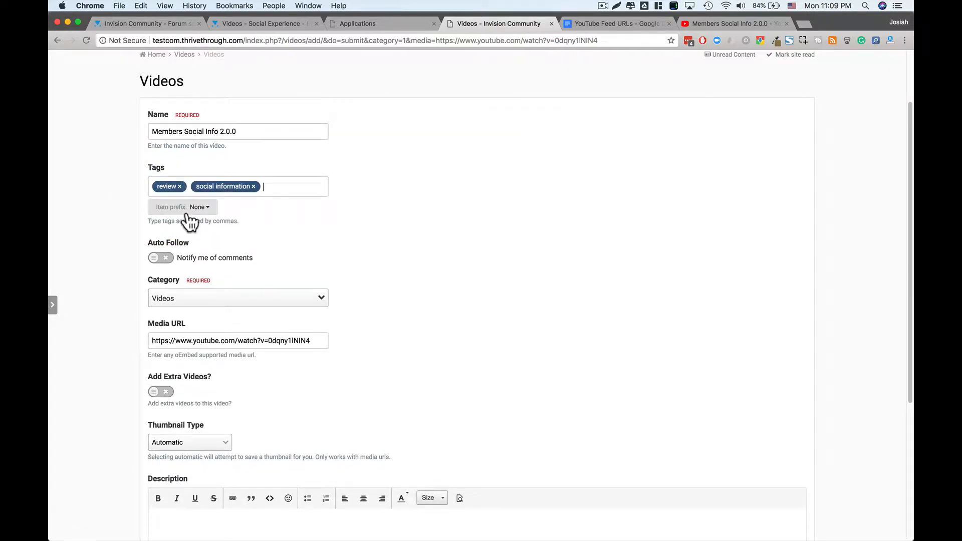
pyautogui.click(206, 208)
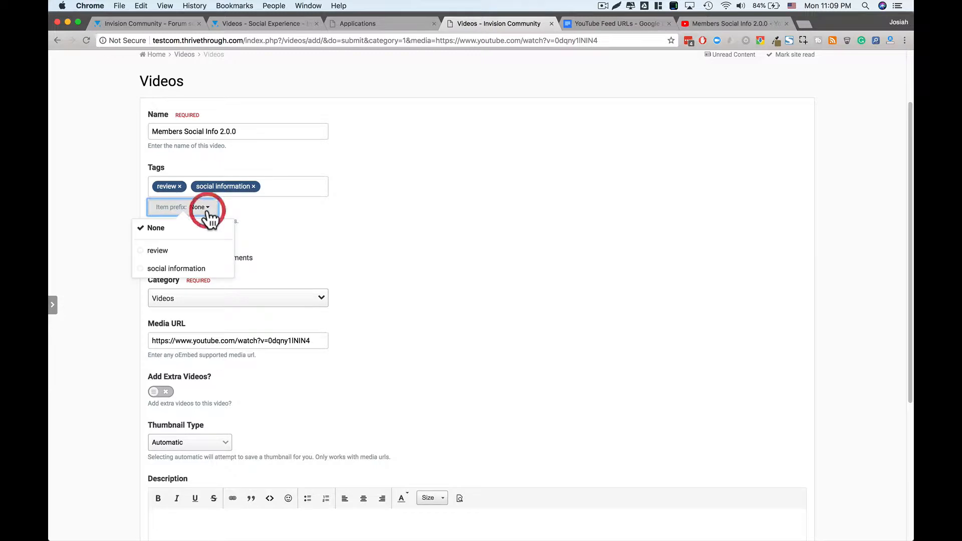
pyautogui.click(184, 254)
# - Turn on notifications for new comments and keep Videos as the category
pyautogui.click(457, 219)
pyautogui.scroll(-1, 195, 271)
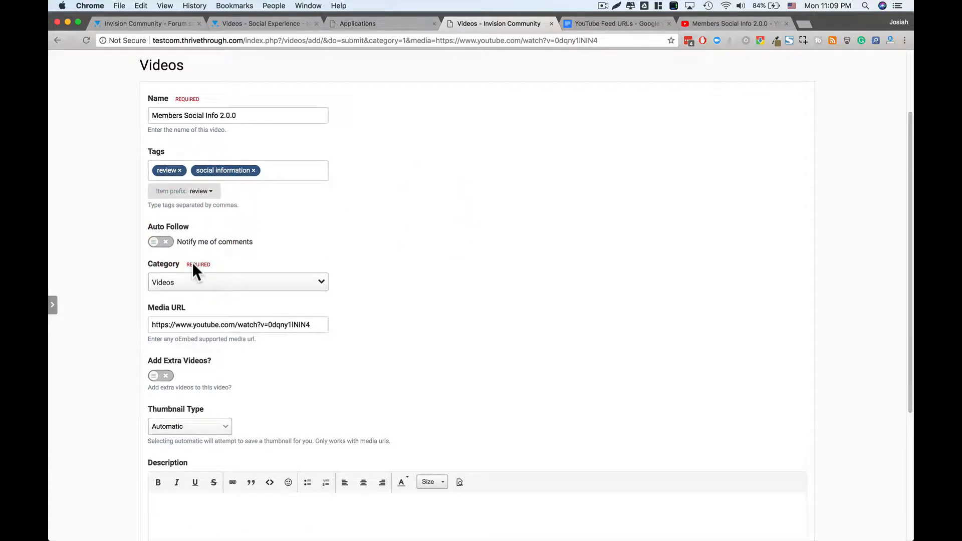
pyautogui.scroll(-1, 194, 269)
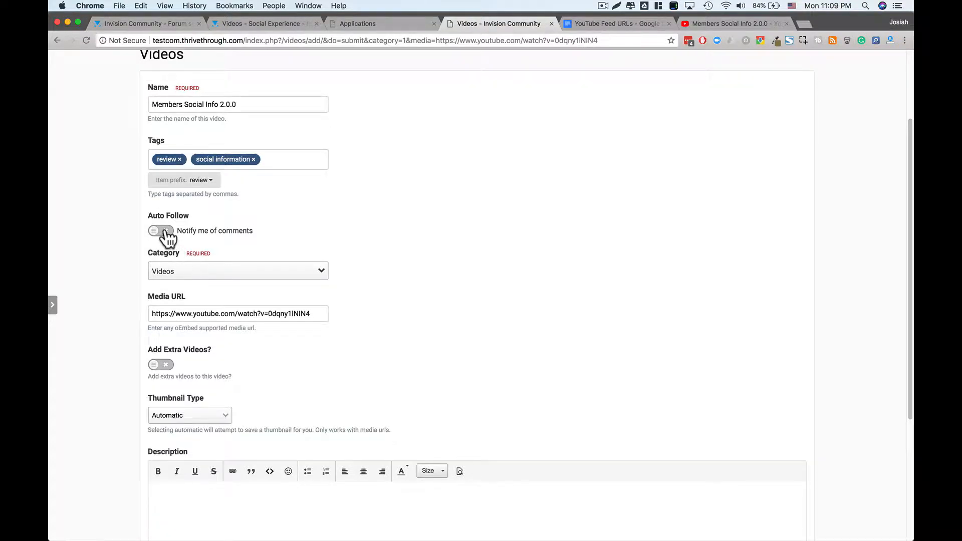
pyautogui.click(160, 233)
pyautogui.scroll(-2, 281, 258)
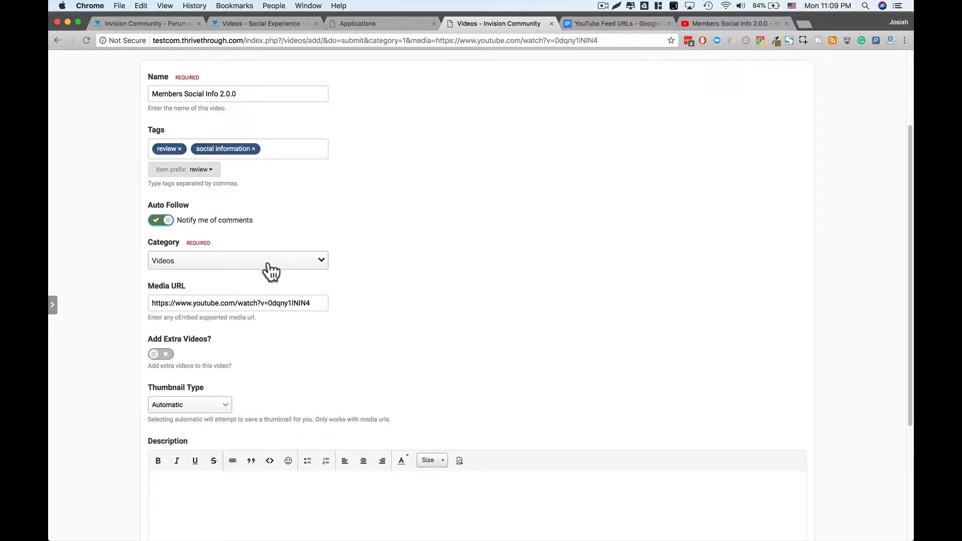
pyautogui.click(227, 249)
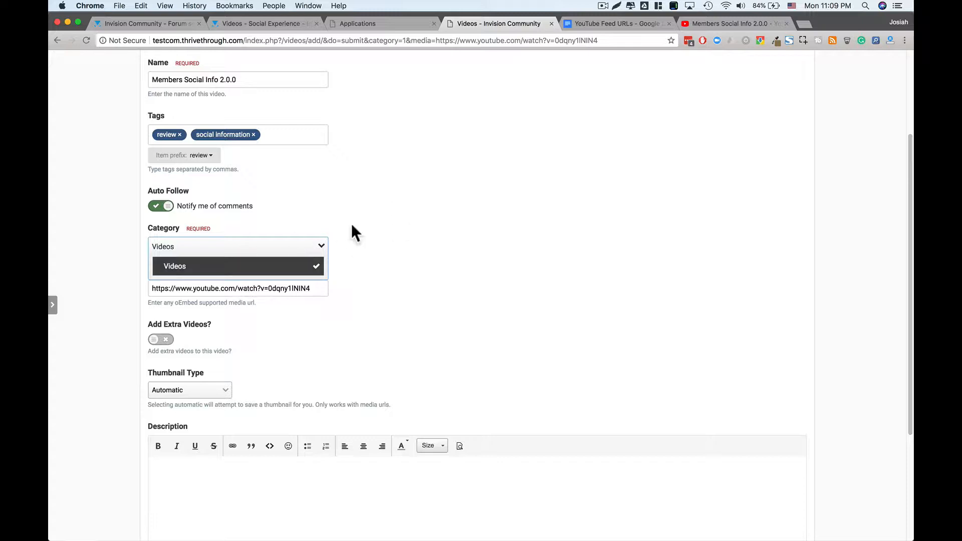
pyautogui.click(416, 232)
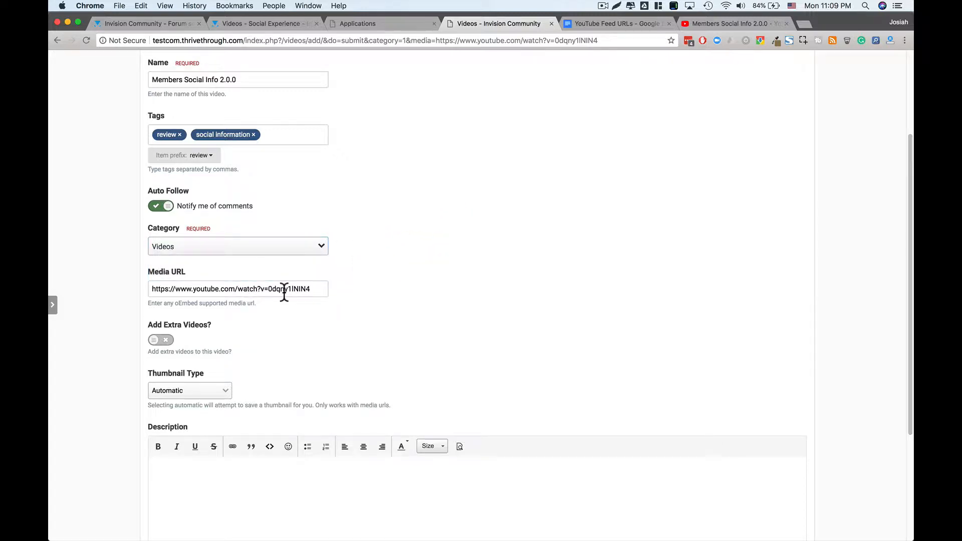
pyautogui.click(199, 289)
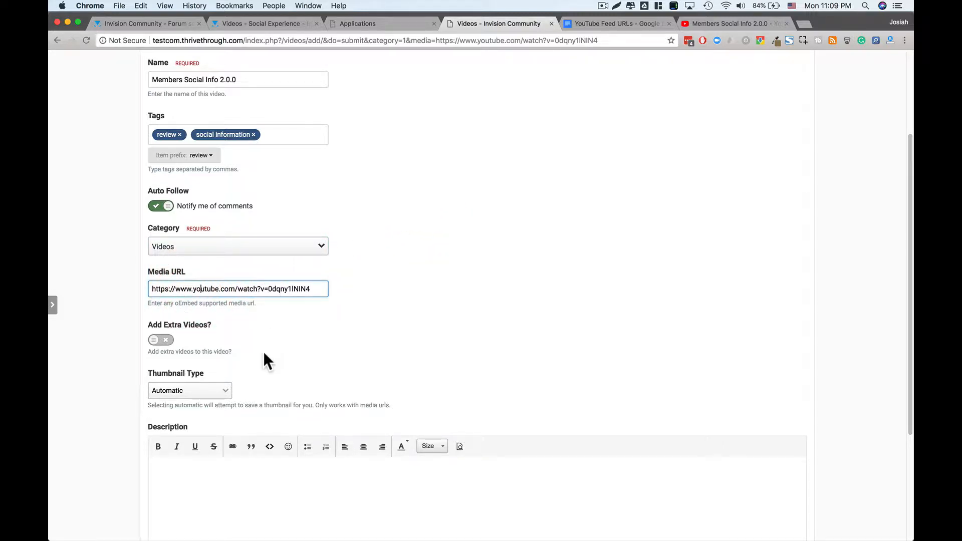
pyautogui.scroll(-2, 264, 354)
# - Enable extra videos and paste the Kitchen Sink 23 YouTube link into the extra entry
pyautogui.click(167, 293)
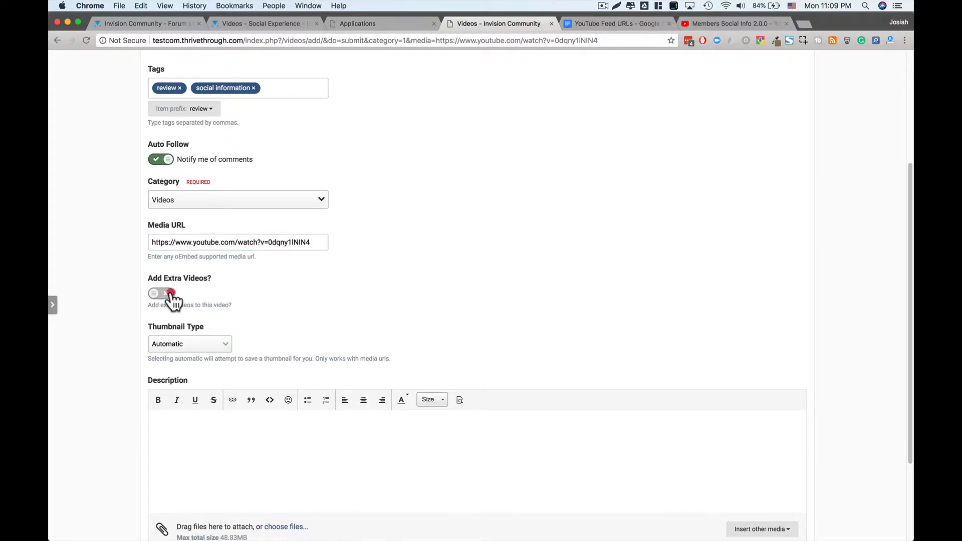
pyautogui.scroll(-1, 218, 338)
pyautogui.click(221, 341)
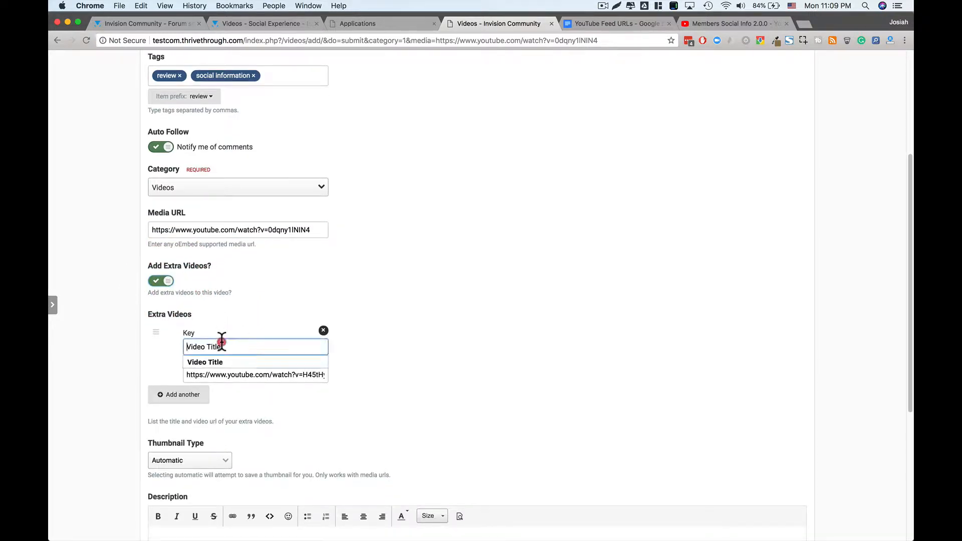
pyautogui.click(247, 324)
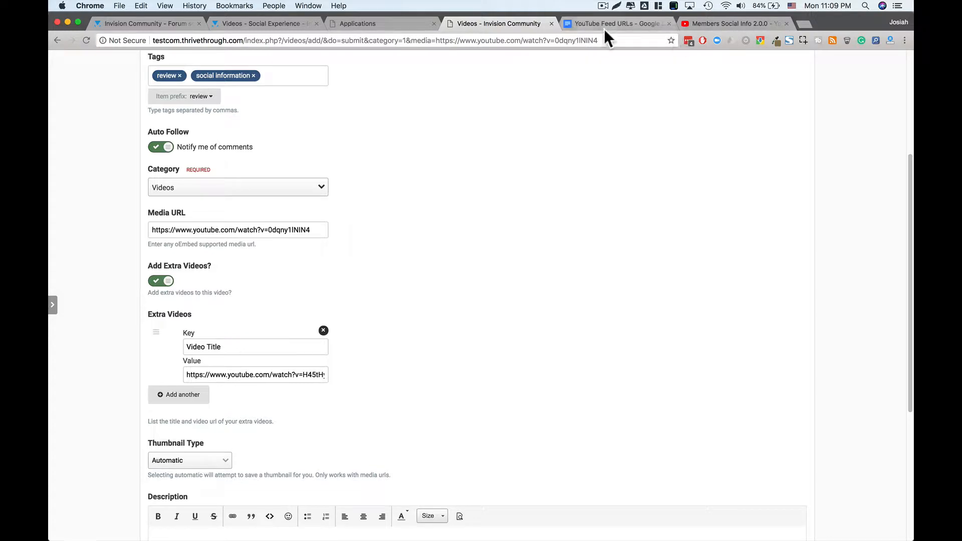
pyautogui.click(720, 23)
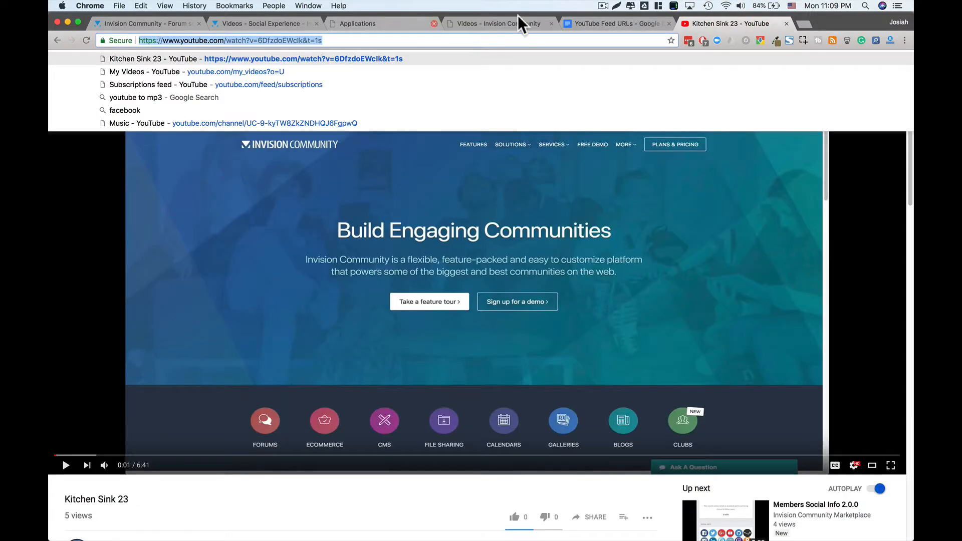
pyautogui.click(499, 23)
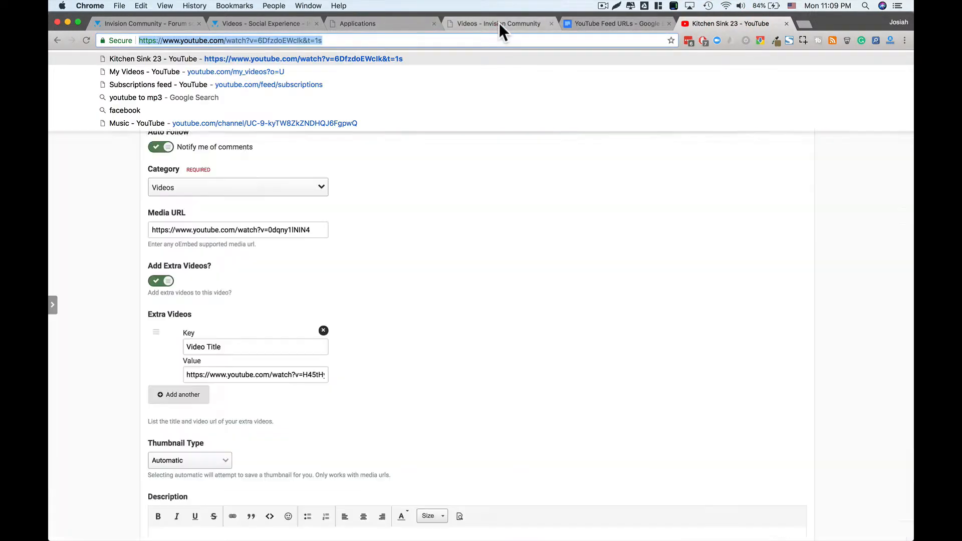
pyautogui.click(226, 374)
pyautogui.hotkey('ctrl', 'a')
pyautogui.hotkey('ctrl', 'v')
pyautogui.click(418, 326)
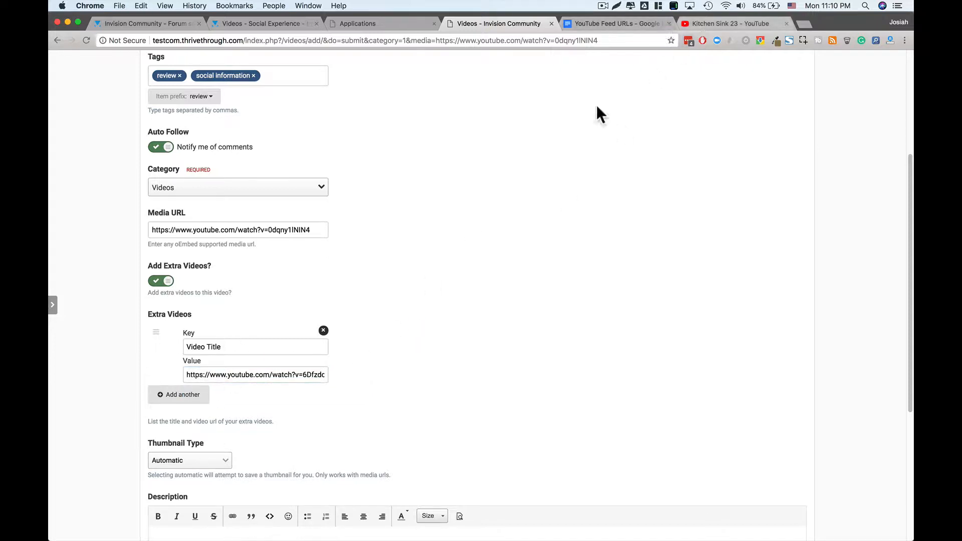
# - Title the extra video entry 'Kitchen Sink 23'
pyautogui.click(227, 348)
pyautogui.press('super+a')
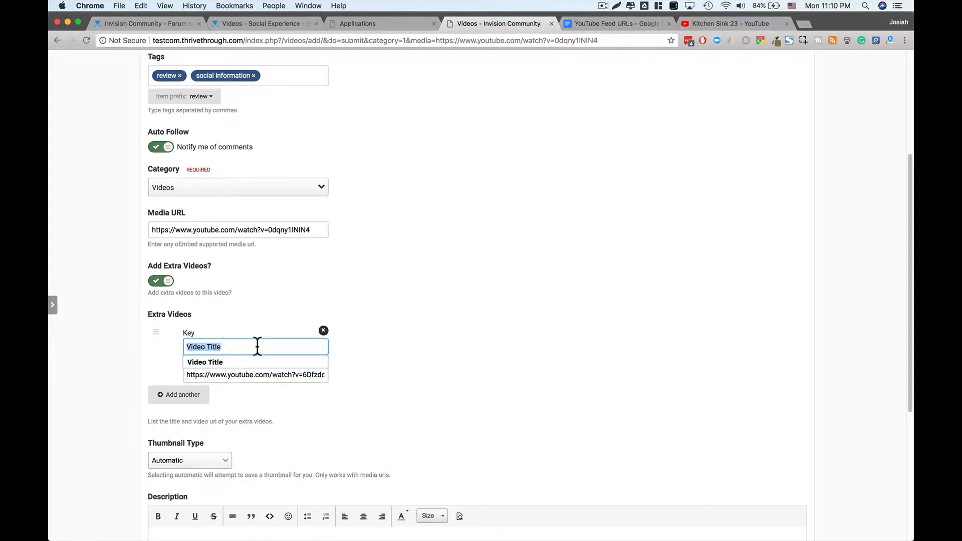
pyautogui.write('Kitchen Sink 23')
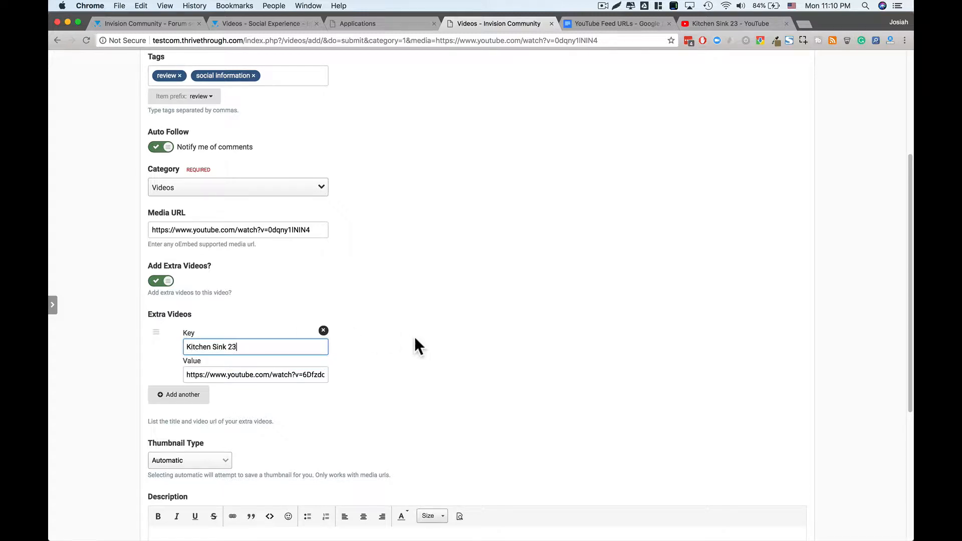
pyautogui.click(416, 339)
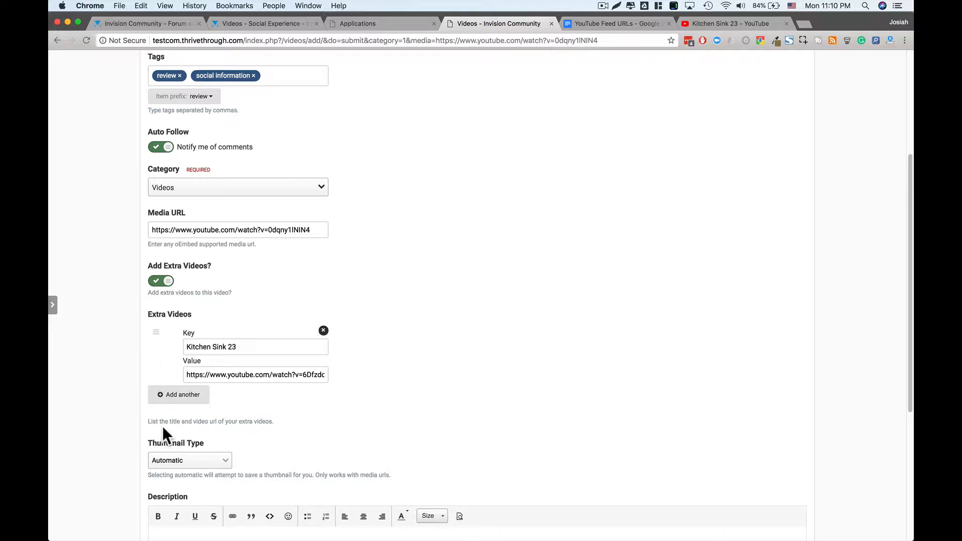
pyautogui.scroll(-3, 281, 460)
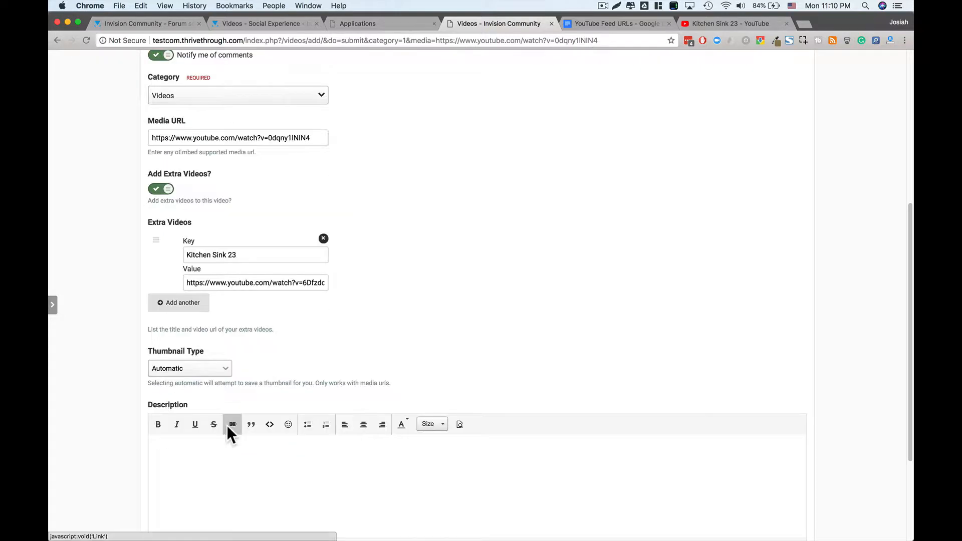
pyautogui.scroll(-1, 200, 378)
# - Try the URL and Upload thumbnail types, then settle on Automatic
pyautogui.click(208, 336)
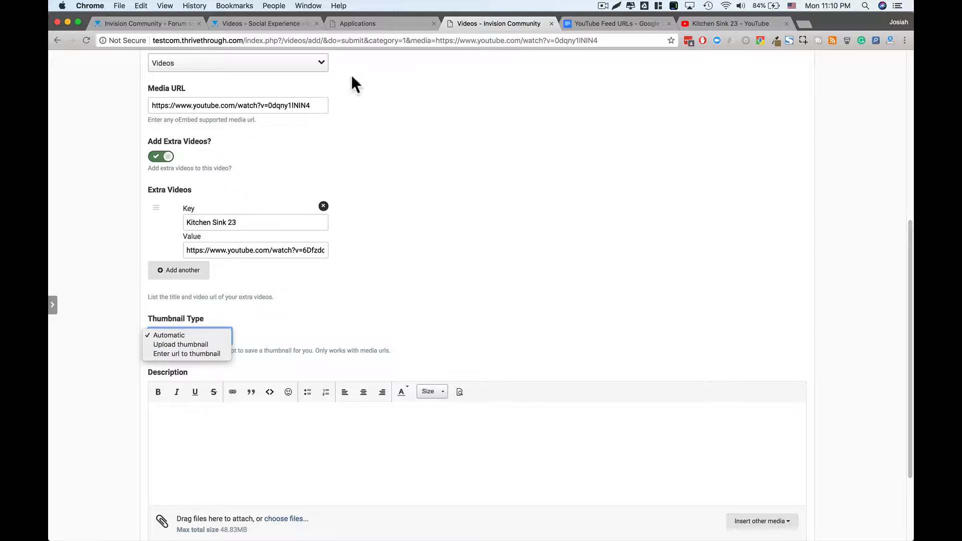
pyautogui.click(203, 353)
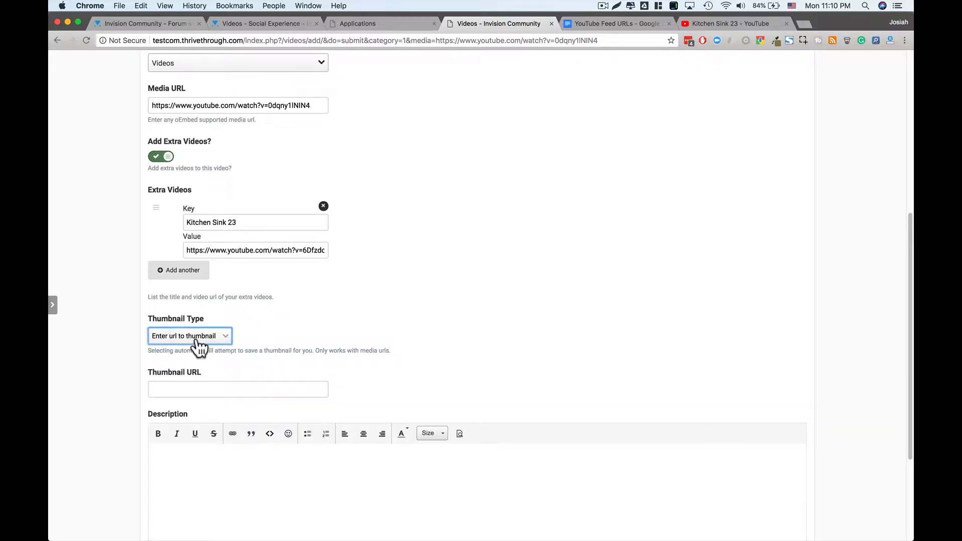
pyautogui.click(197, 337)
pyautogui.click(194, 326)
pyautogui.click(194, 336)
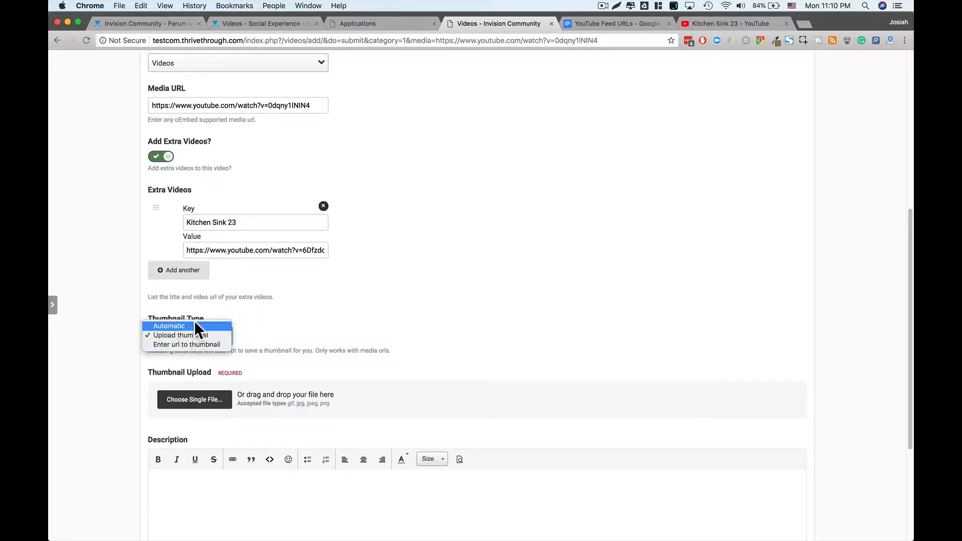
pyautogui.click(197, 326)
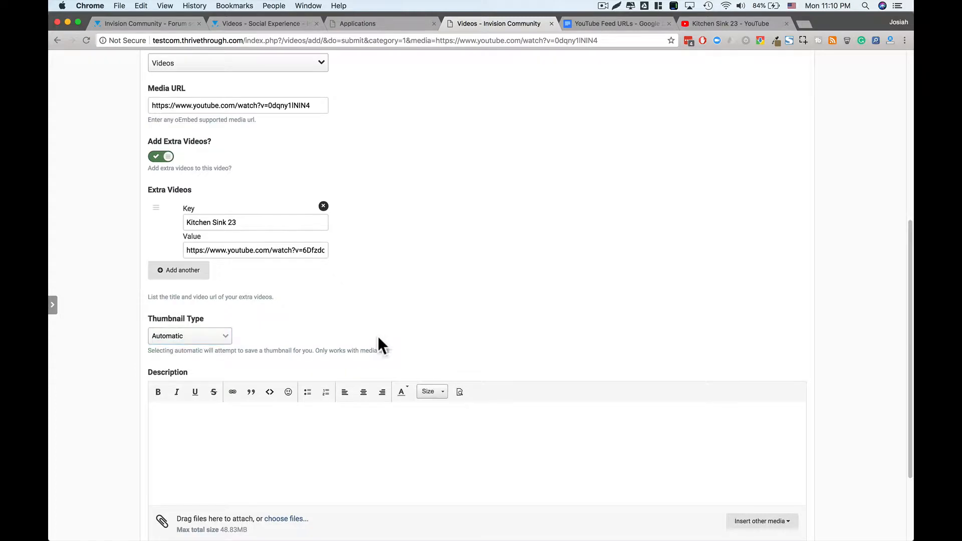
pyautogui.scroll(-5, 377, 335)
pyautogui.click(364, 332)
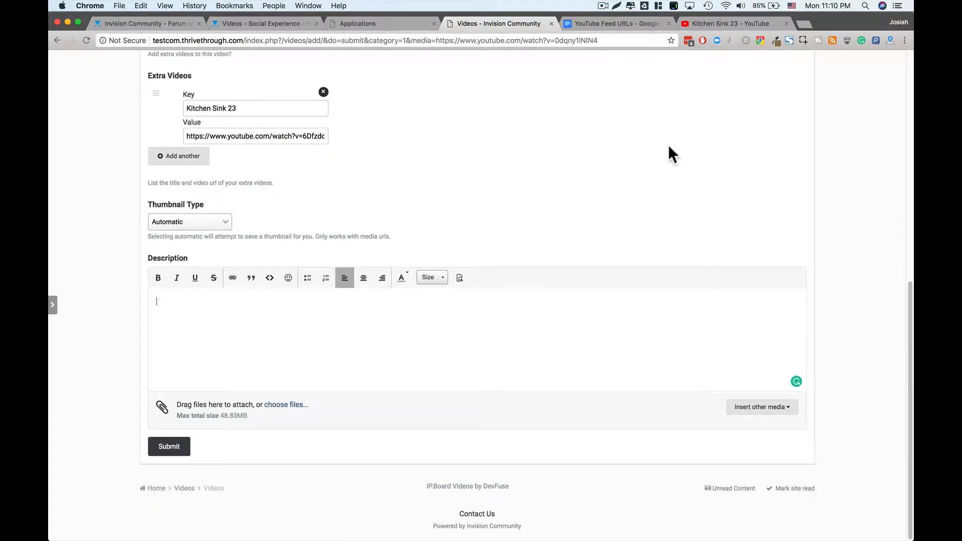
pyautogui.click(728, 28)
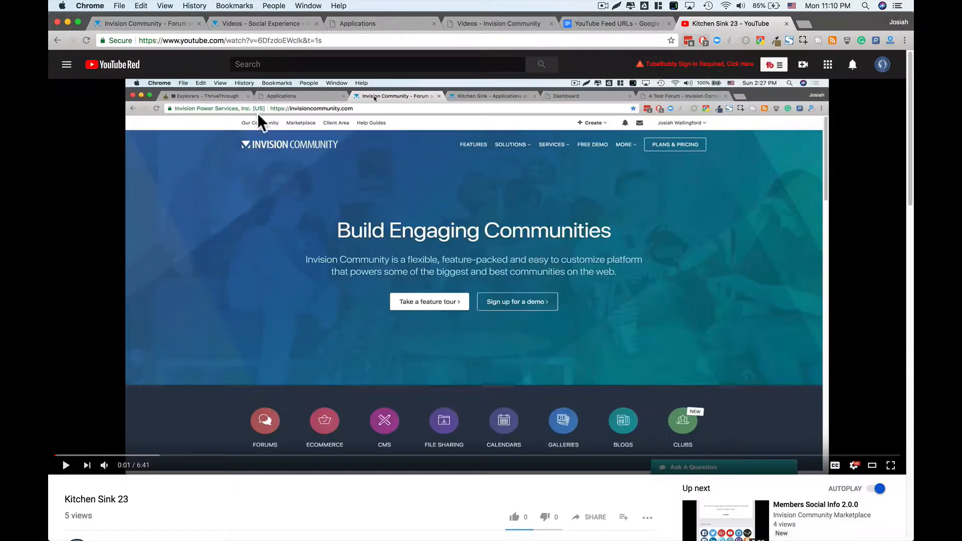
pyautogui.click(57, 40)
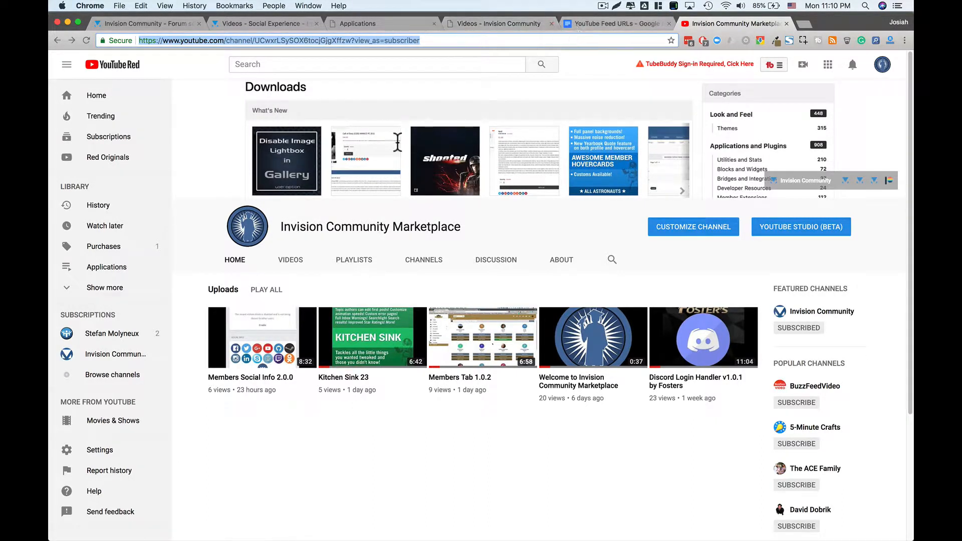
pyautogui.click(493, 25)
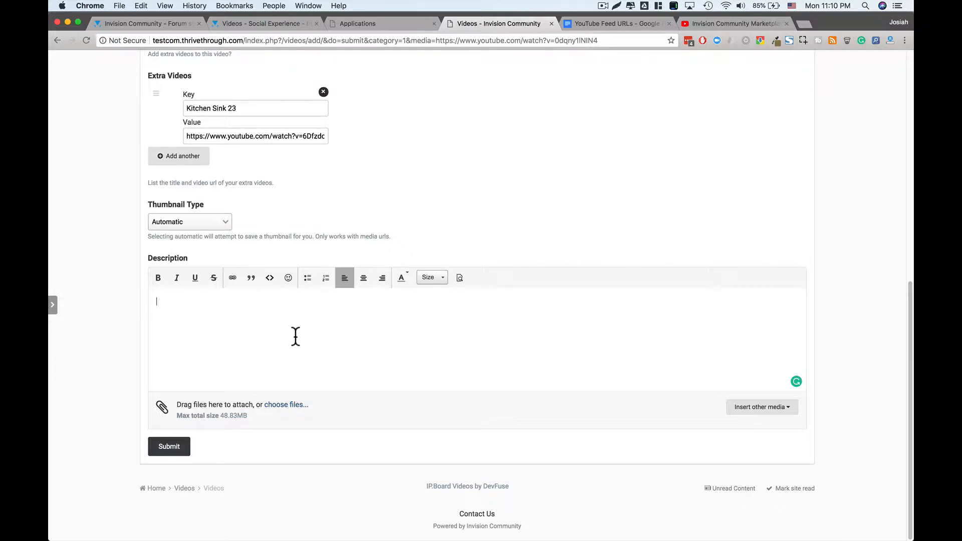
# - Write the two-line description asking opinions on the Member Social Info review, praising its Kitchen Sink fit, and submit
pyautogui.write('t do you guys think of this video review of Member Social Info?')
pyautogui.press('Return')
pyautogui.write('I think it plays very nice with Kitchen Sink.')
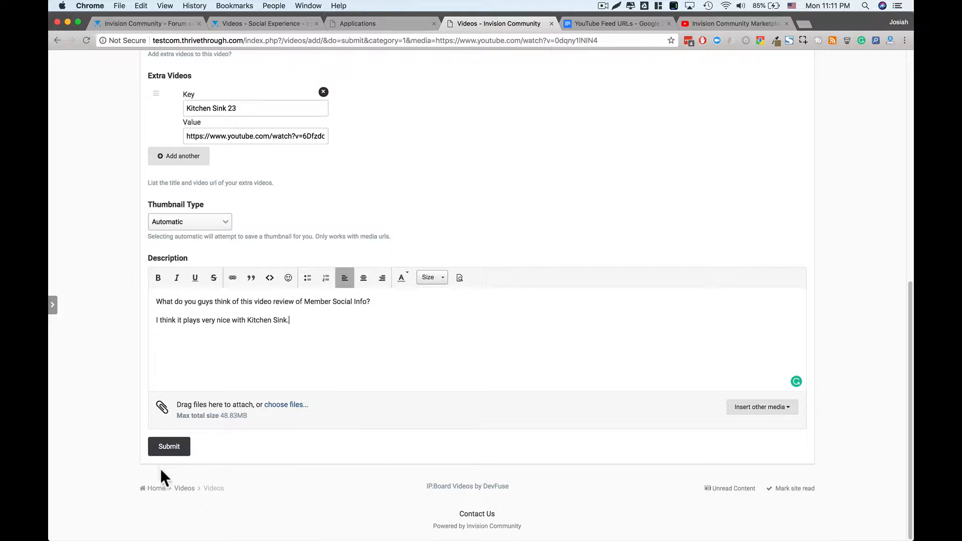
pyautogui.click(160, 449)
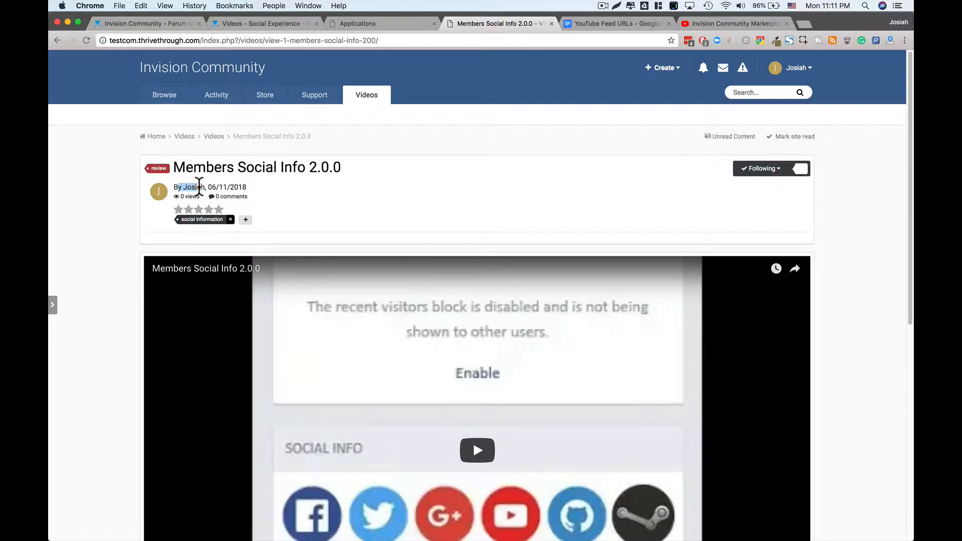
# - Rate the Members Social Info 2.0.0 video 5 stars using the fifth star
pyautogui.click(200, 187)
pyautogui.moveTo(222, 187); pyautogui.dragTo(245, 187)
pyautogui.click(245, 188)
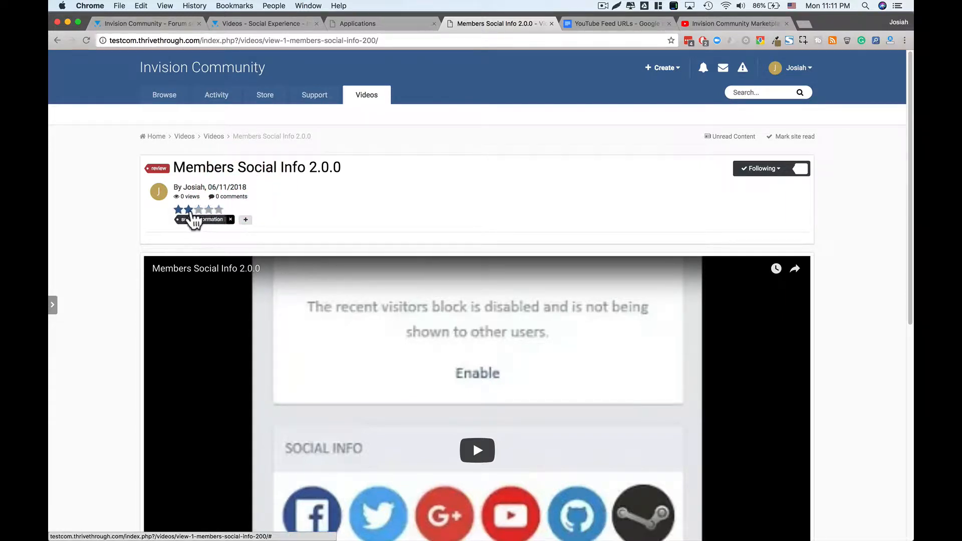
pyautogui.click(218, 209)
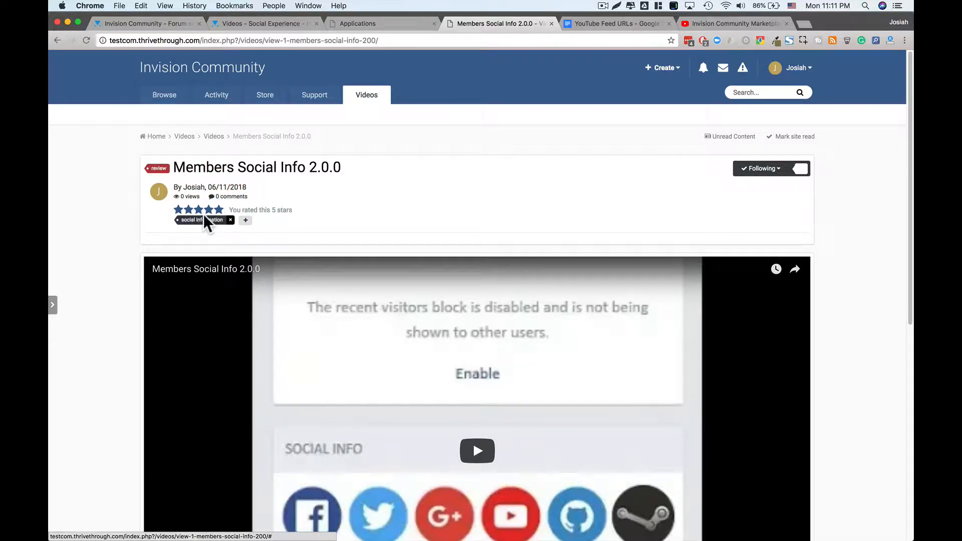
pyautogui.scroll(-3, 370, 301)
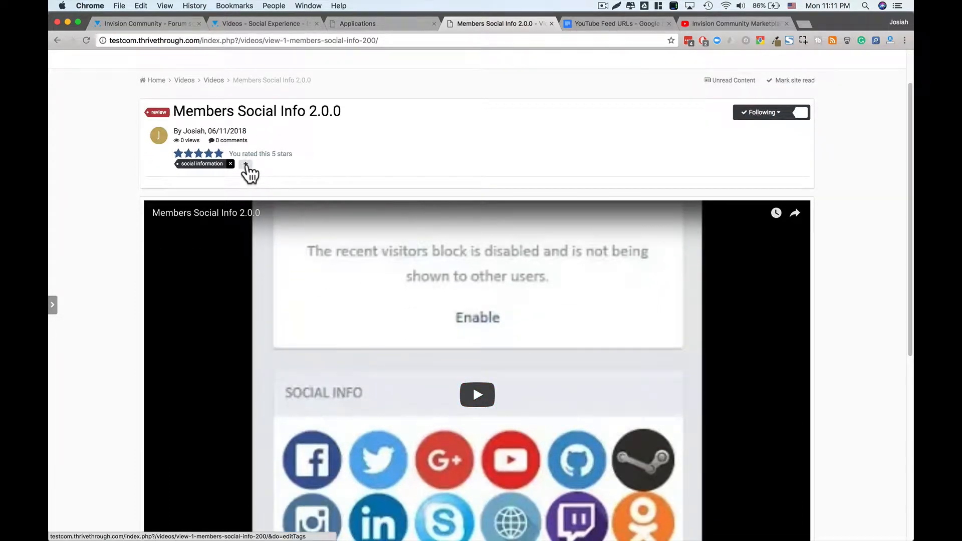
# - Add the tag 'invision community' next to 'social information' and save the tags
pyautogui.click(245, 164)
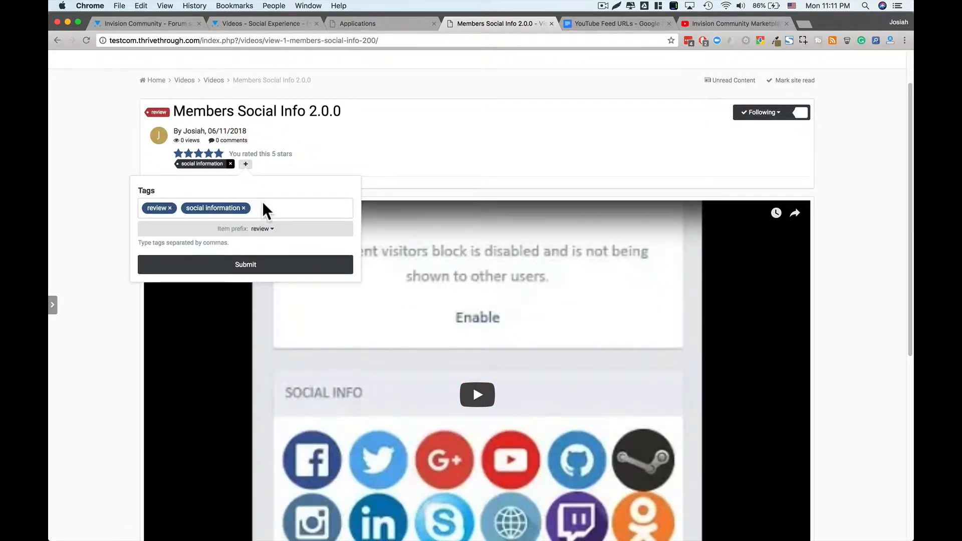
pyautogui.click(264, 204)
pyautogui.write('inv')
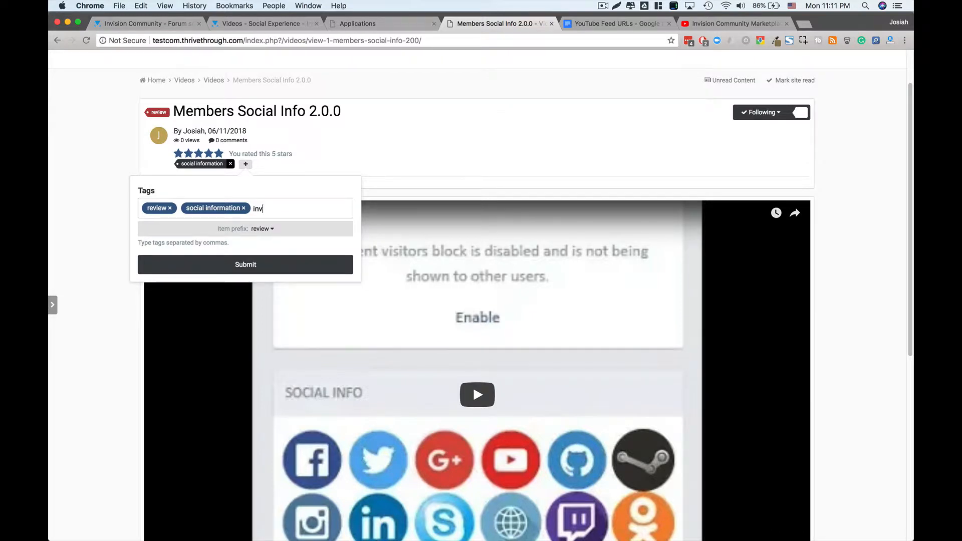
pyautogui.write('ision community')
pyautogui.press('Return')
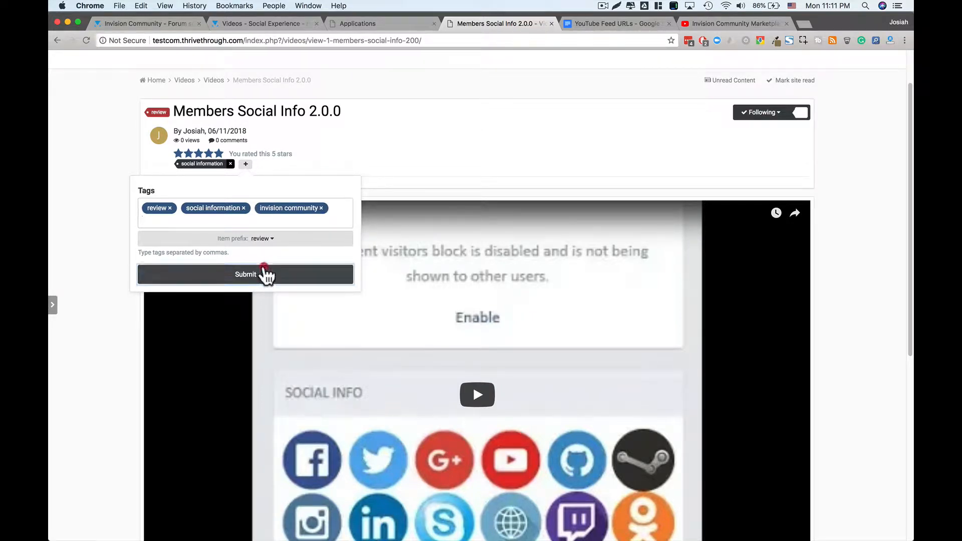
pyautogui.click(264, 274)
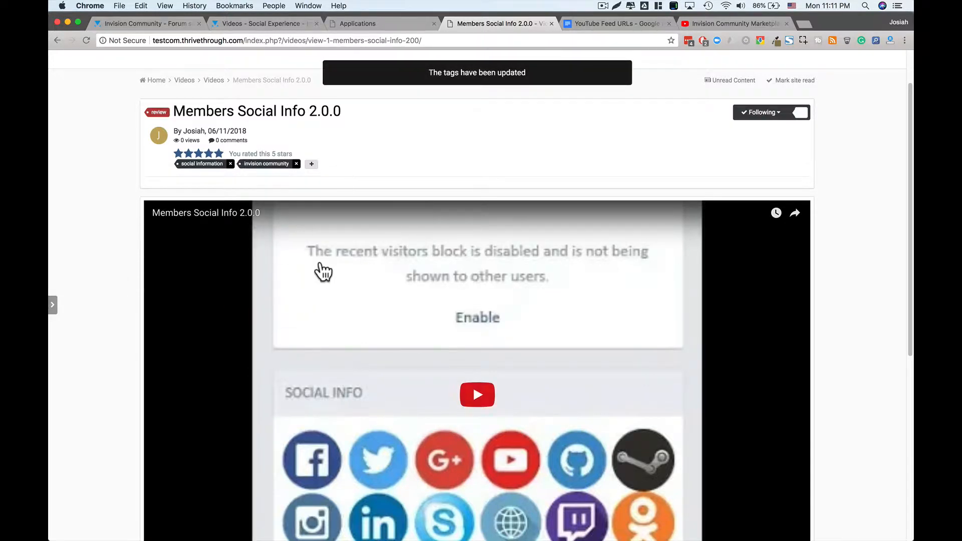
pyautogui.scroll(-3, 328, 286)
pyautogui.scroll(2, 474, 288)
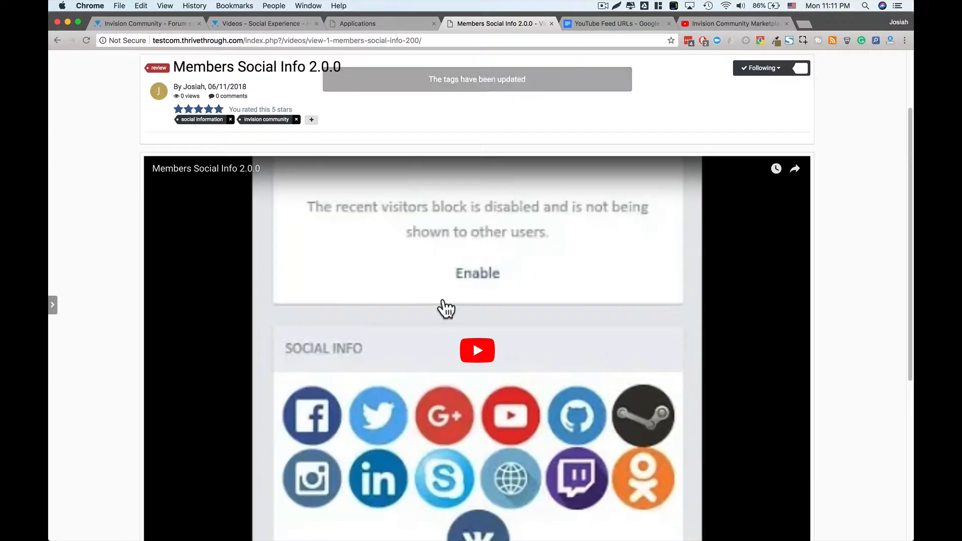
# - Play the Kitchen Sink 23 extra video, then switch back to the Main video
pyautogui.scroll(-2, 346, 315)
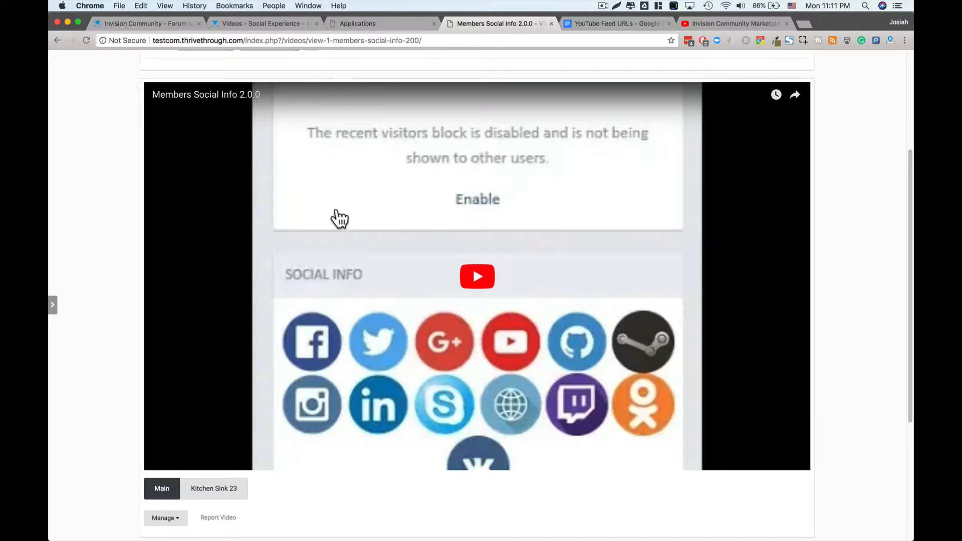
pyautogui.scroll(-1, 407, 345)
pyautogui.scroll(-4, 406, 346)
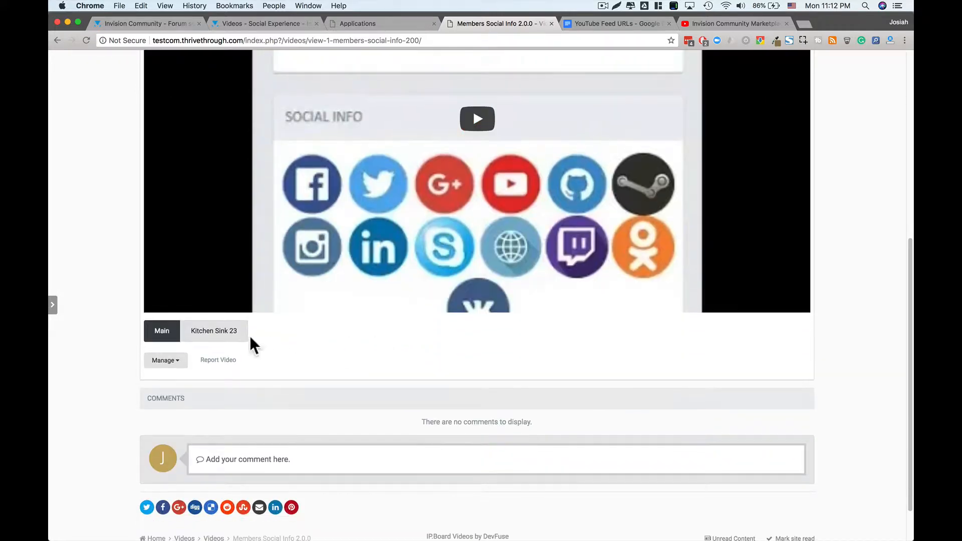
pyautogui.click(202, 327)
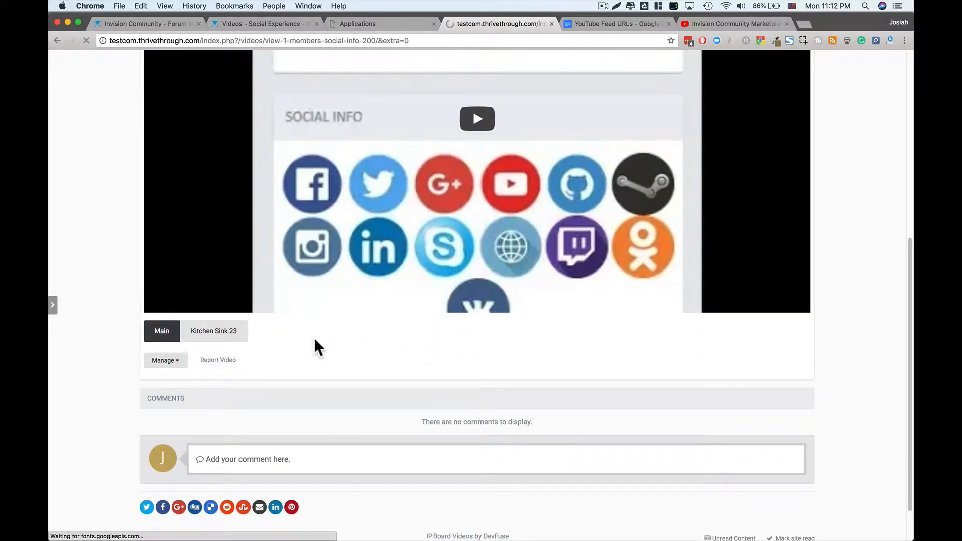
pyautogui.scroll(-5, 313, 349)
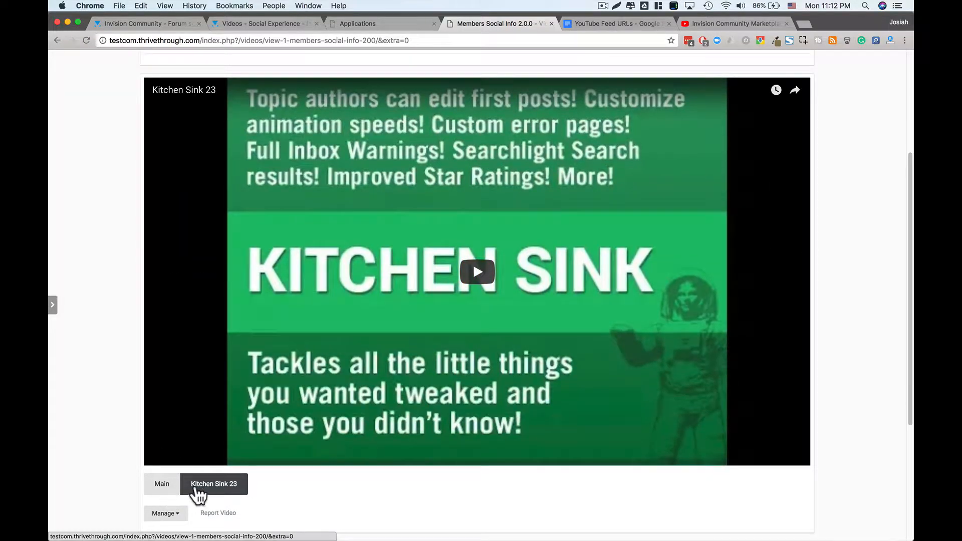
pyautogui.click(170, 485)
# - Show Kitchen Sink 23 once more, return to Main, and open the Manage dropdown
pyautogui.scroll(-5, 175, 490)
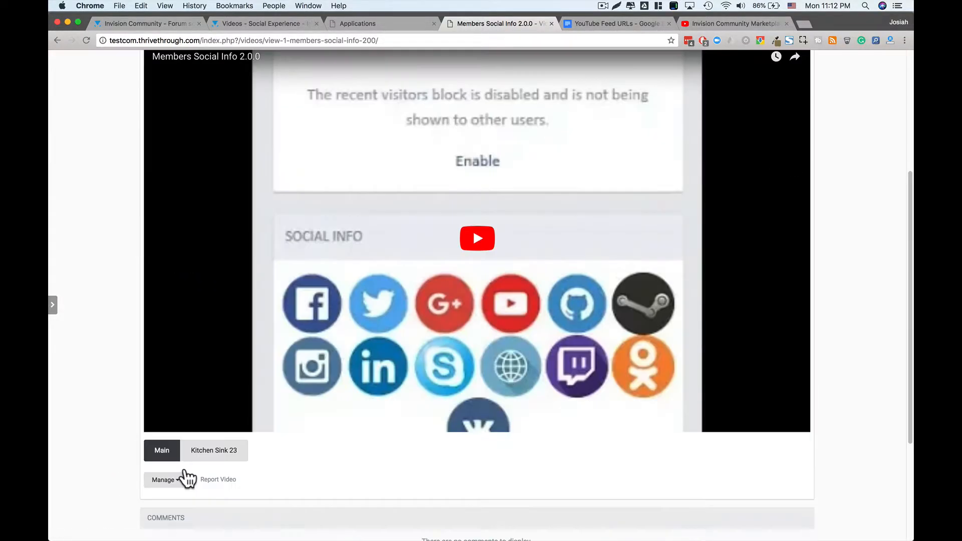
pyautogui.click(204, 452)
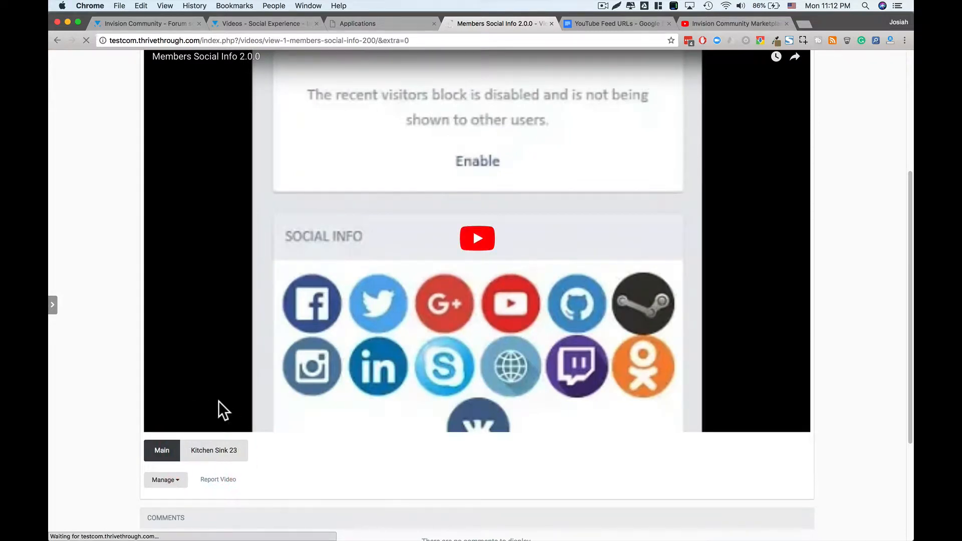
pyautogui.scroll(-2, 220, 405)
pyautogui.scroll(-5, 220, 412)
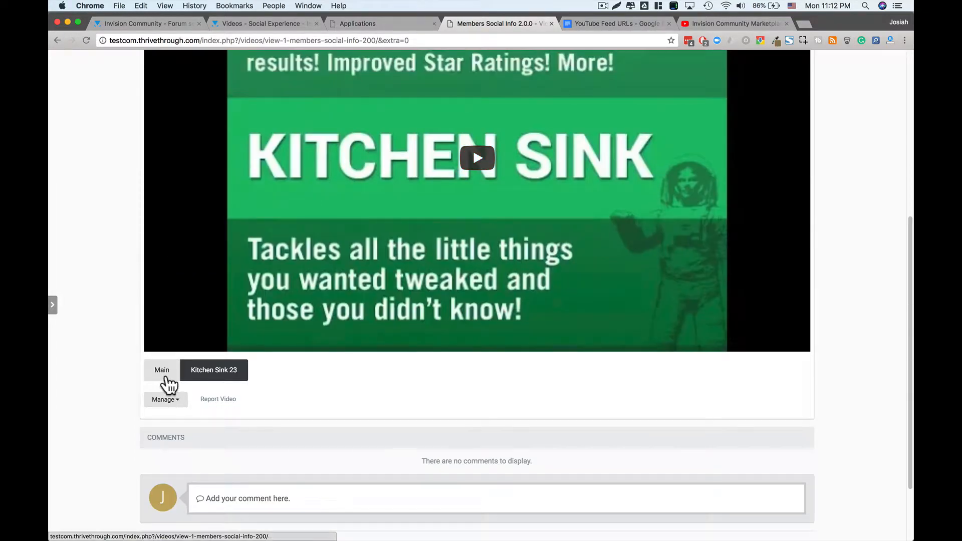
pyautogui.click(165, 373)
pyautogui.scroll(-5, 165, 383)
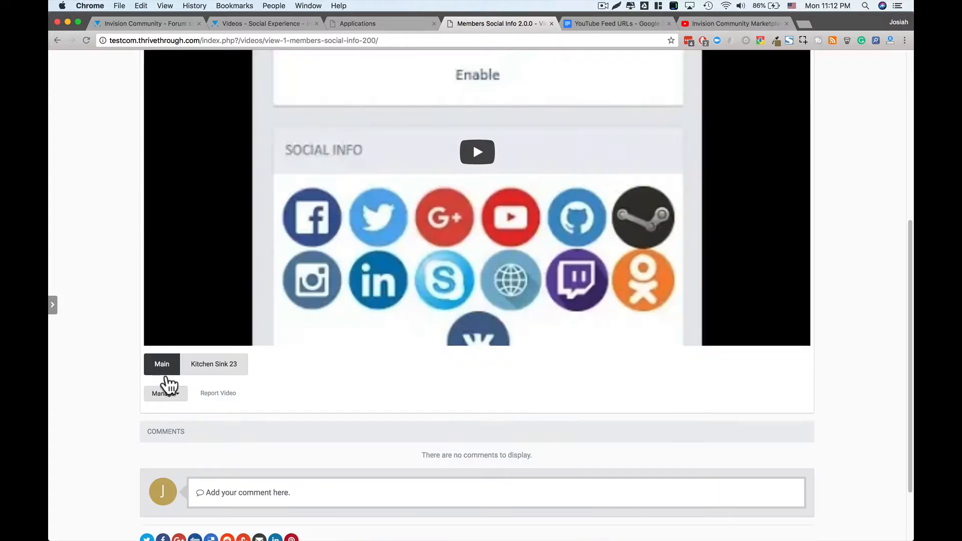
pyautogui.click(180, 401)
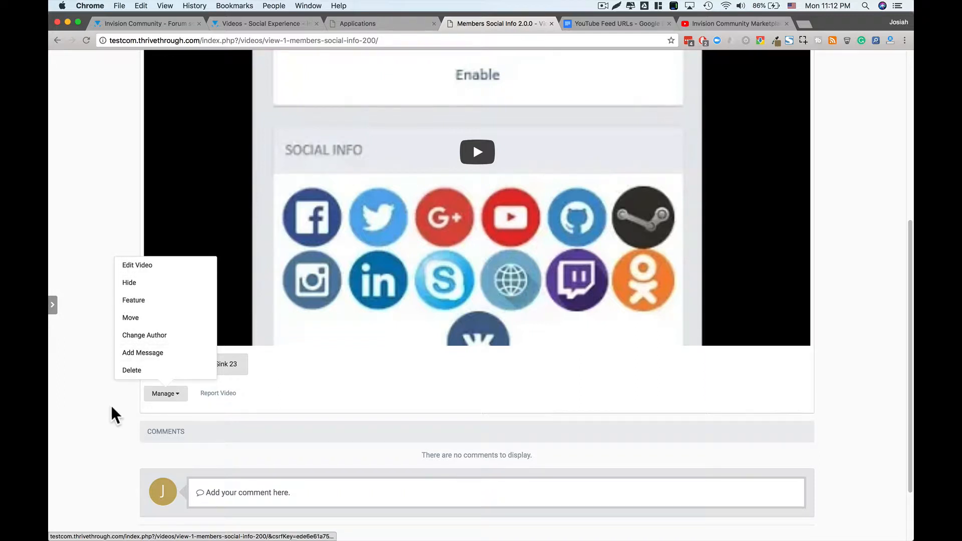
# - Feature Members Social Info 2.0.0 and go to the Videos home page to see it featured
pyautogui.click(137, 304)
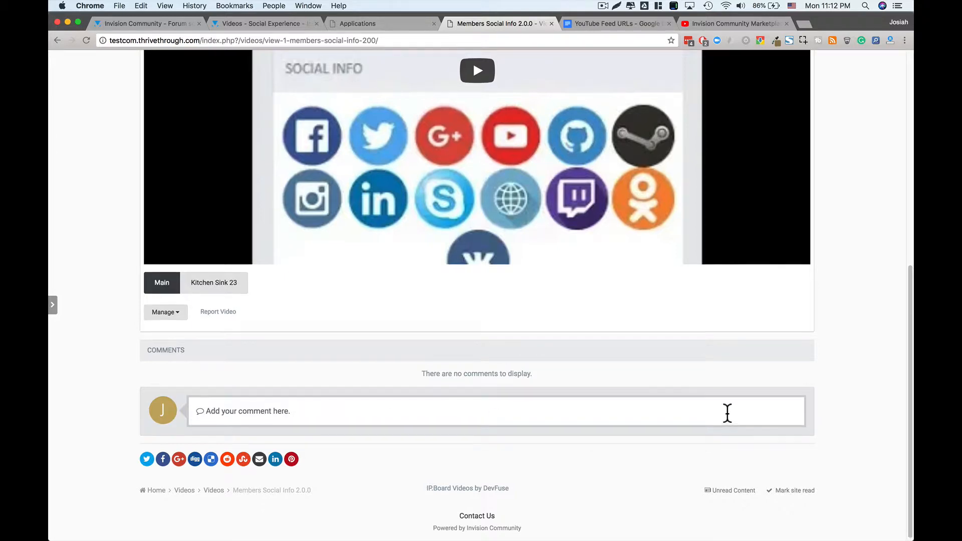
pyautogui.scroll(10, 726, 413)
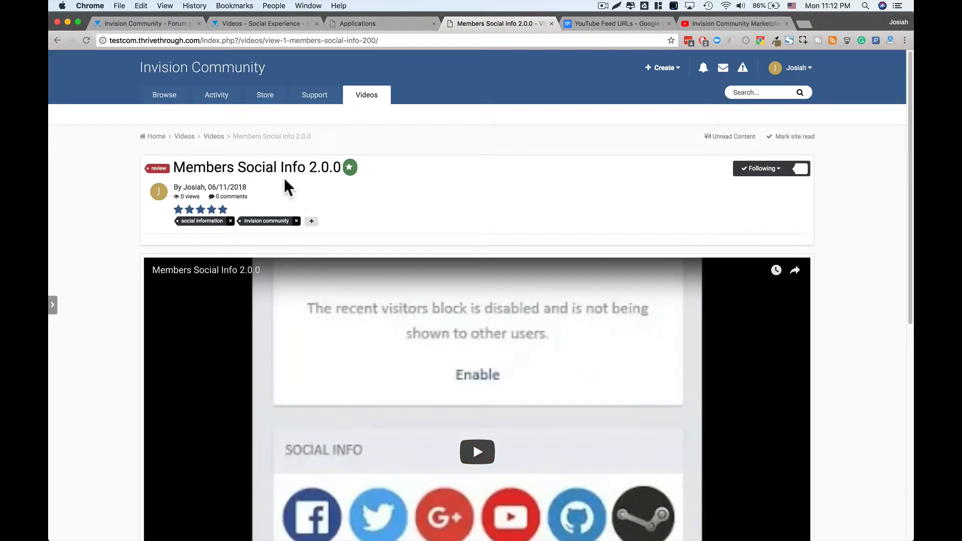
pyautogui.click(367, 97)
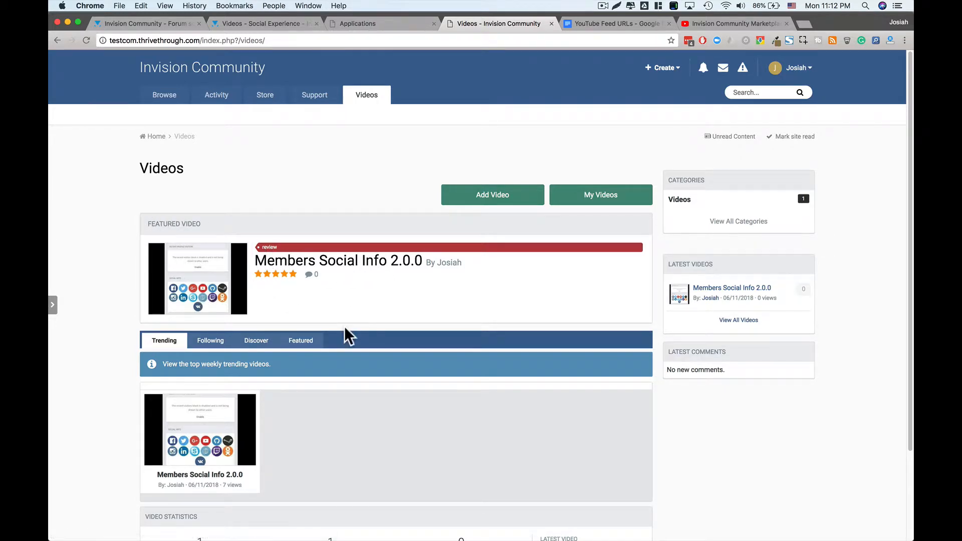
# - View the videos from followed content and read the note about followed members
pyautogui.scroll(-1, 344, 329)
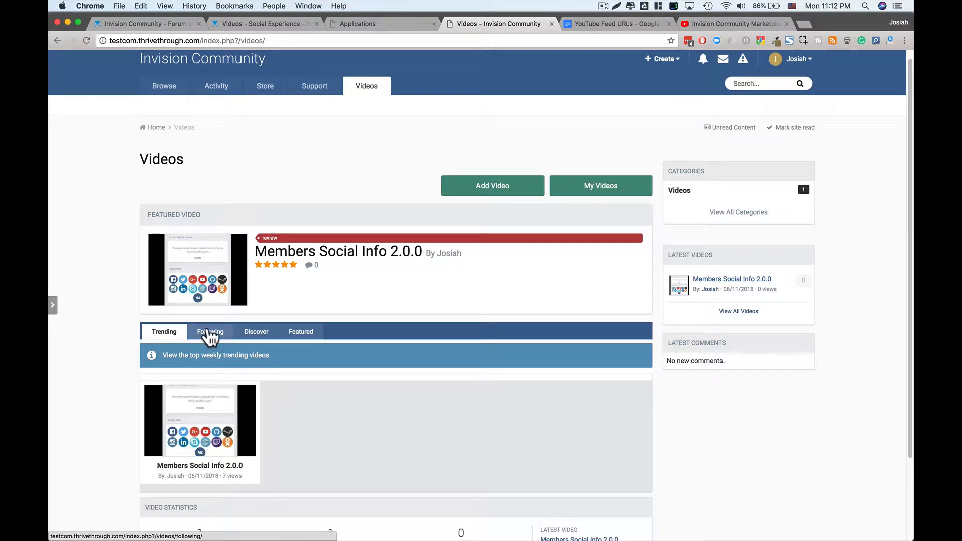
pyautogui.click(210, 331)
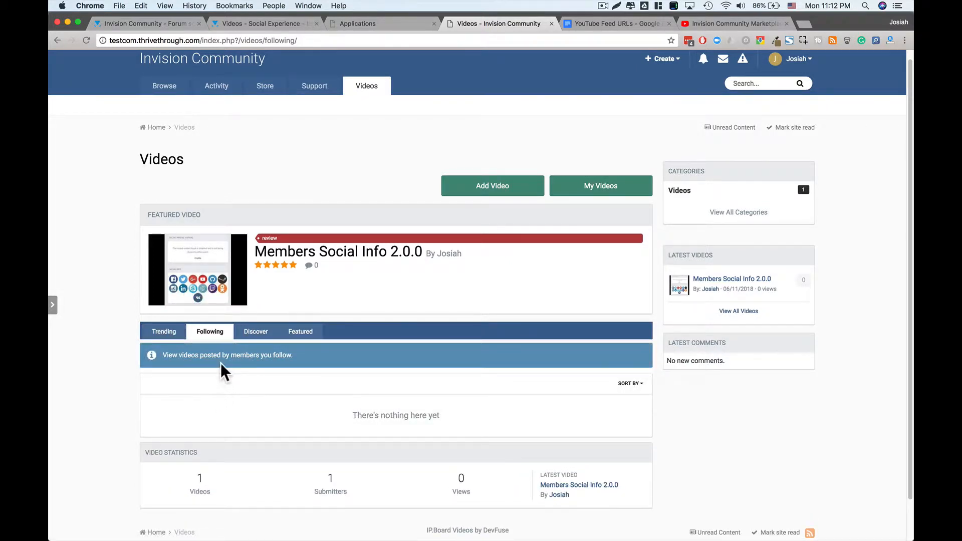
pyautogui.moveTo(188, 357); pyautogui.dragTo(293, 357)
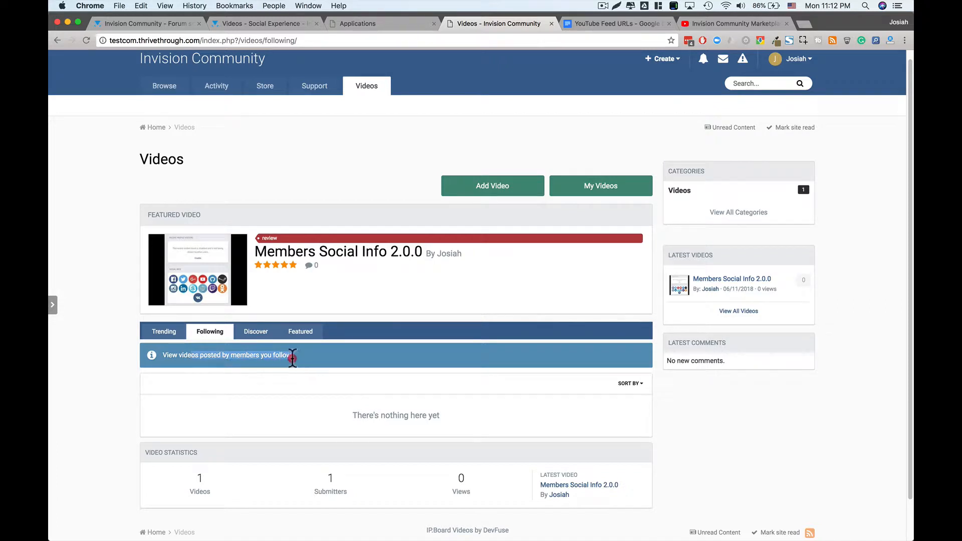
pyautogui.click(292, 358)
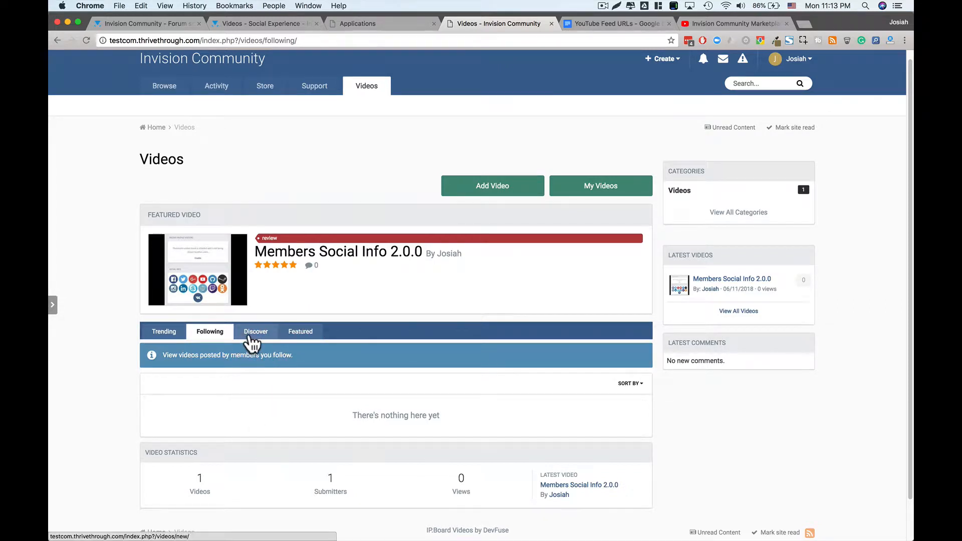
# - Browse the Discover and Featured video lists, then filter to My Videos
pyautogui.click(253, 342)
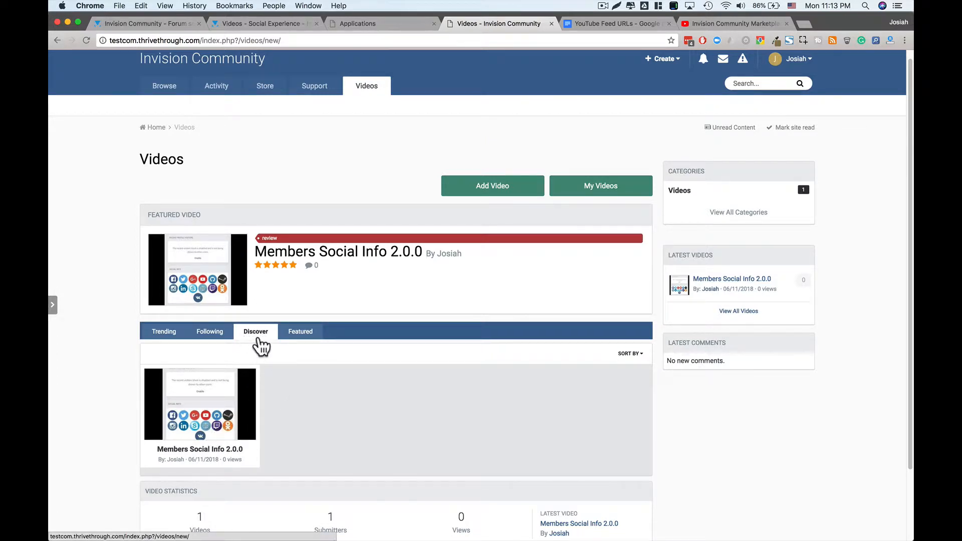
pyautogui.click(302, 332)
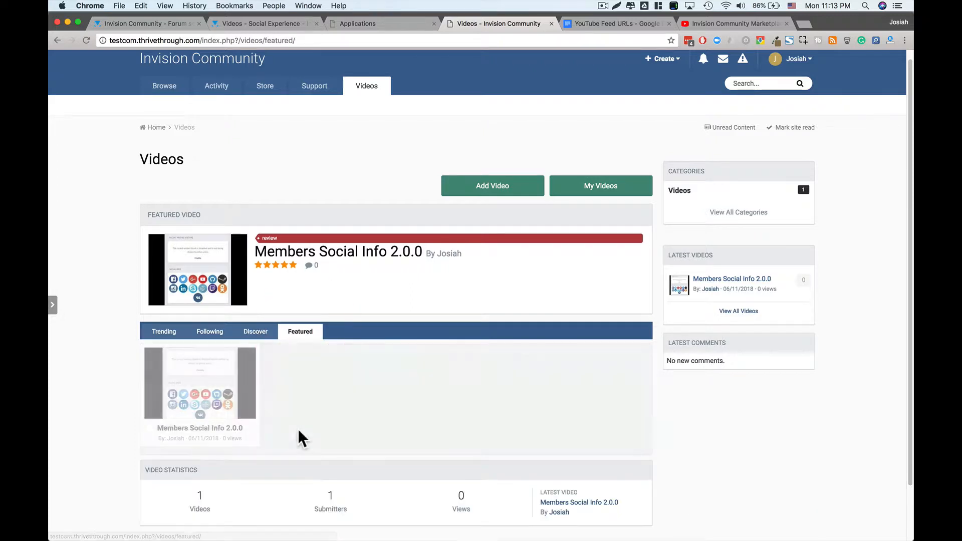
pyautogui.scroll(-2, 368, 404)
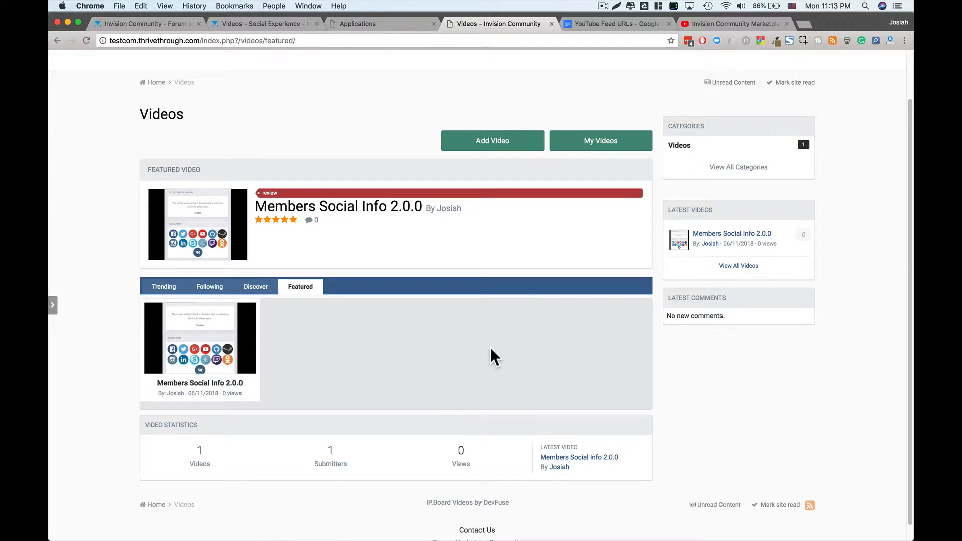
pyautogui.scroll(2, 491, 349)
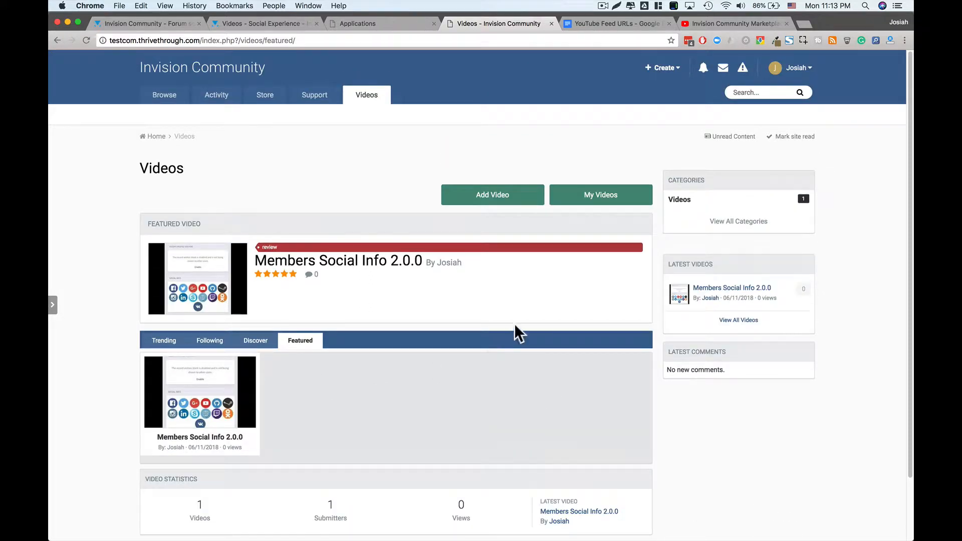
pyautogui.click(598, 196)
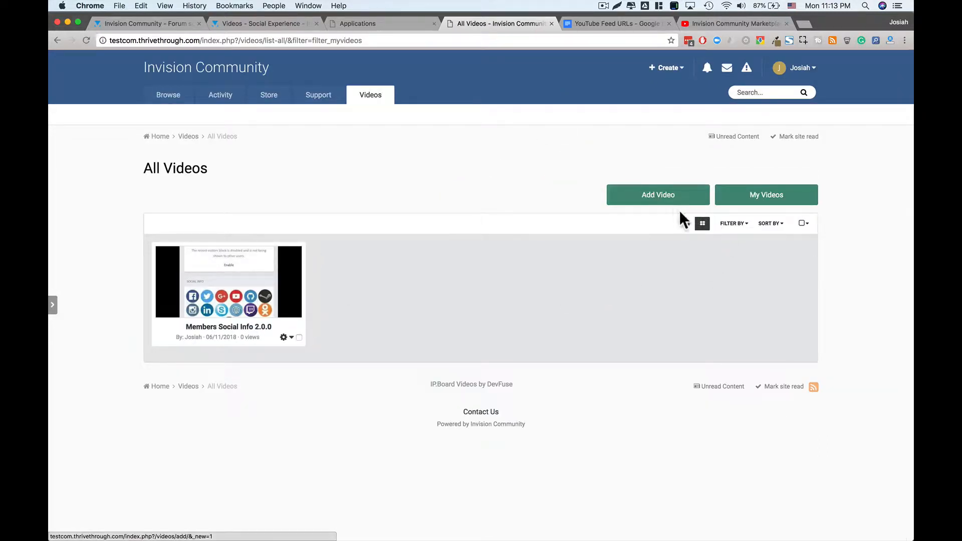
# - Drop the My Videos filter via All Videos, then return to the Videos front page
pyautogui.click(208, 136)
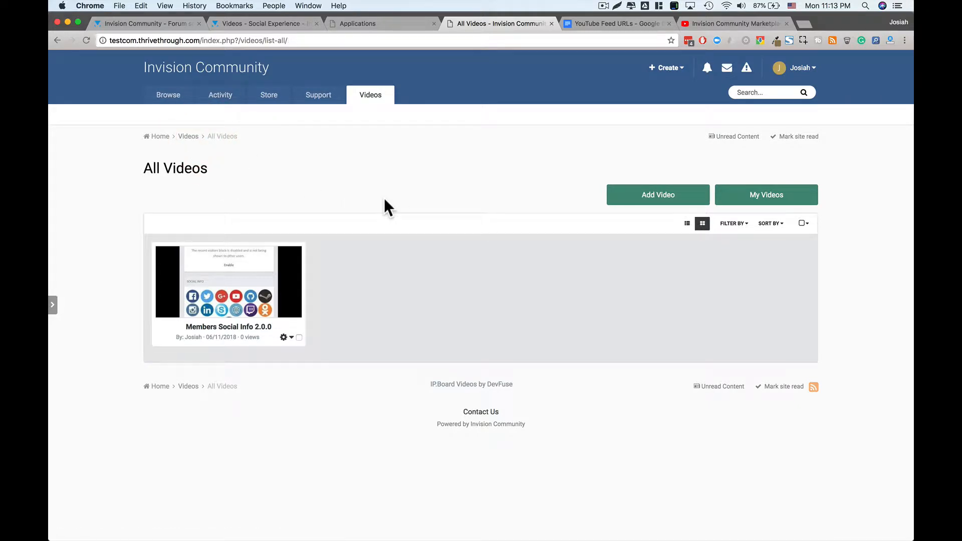
pyautogui.click(187, 136)
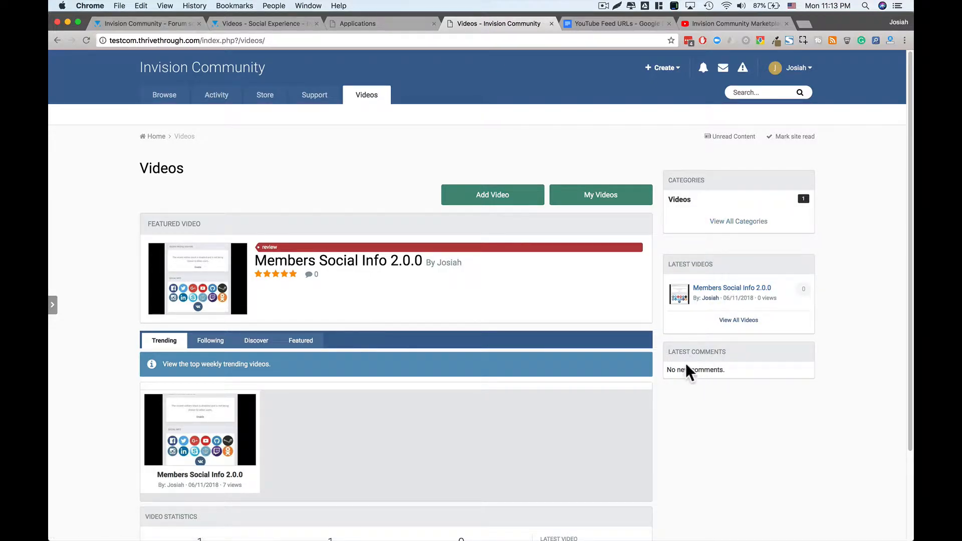
# - Switch to the admin Applications list showing Videos 3.3.2 enabled
pyautogui.scroll(-3, 639, 409)
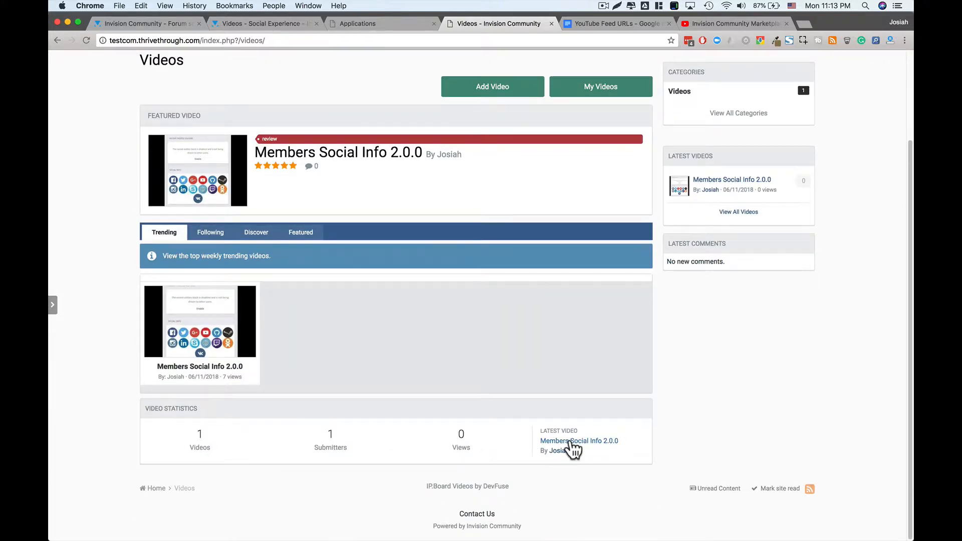
pyautogui.scroll(3, 477, 407)
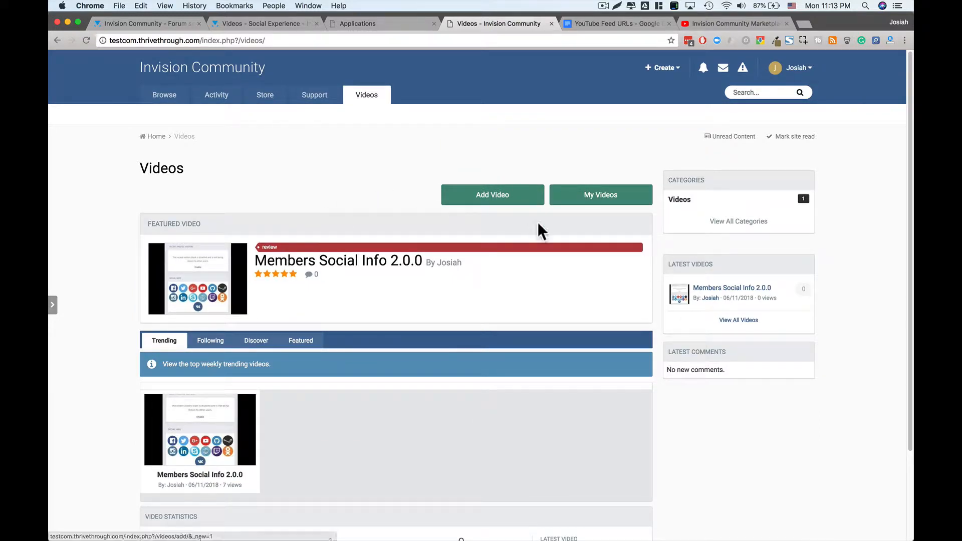
pyautogui.click(399, 21)
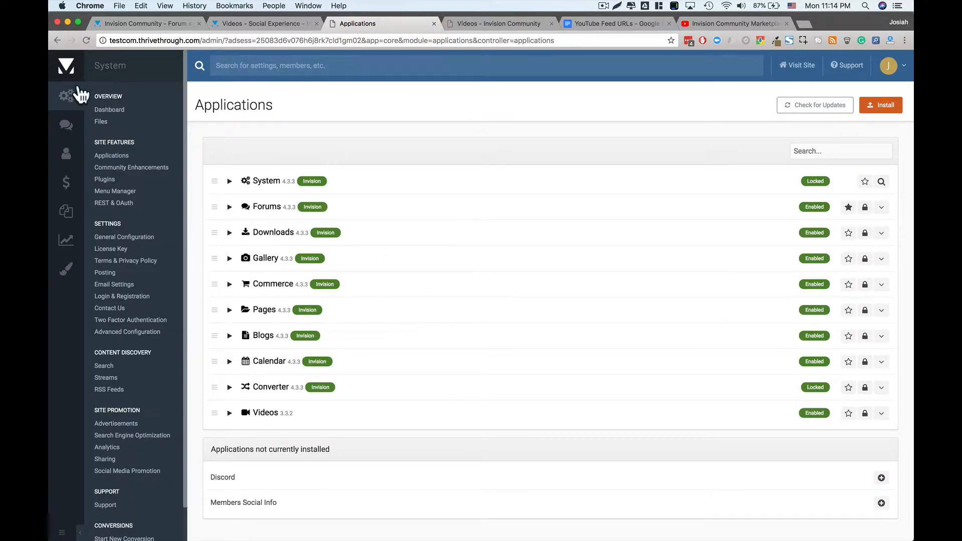
# - Bring up the ACP sidebar's Community menu to reach Videos > Settings
pyautogui.moveTo(56, 129)
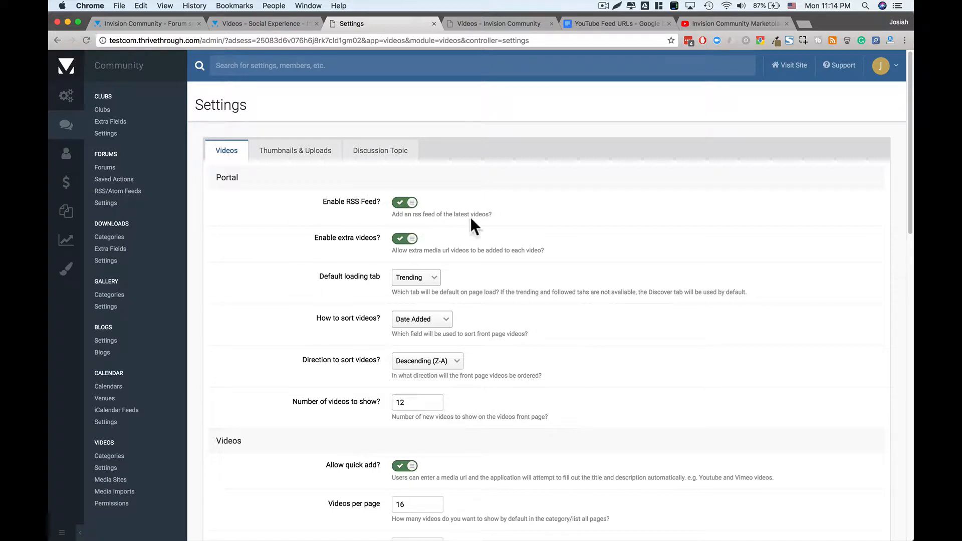
# - Set the Default loading tab to Discover
pyautogui.moveTo(493, 214); pyautogui.dragTo(412, 216)
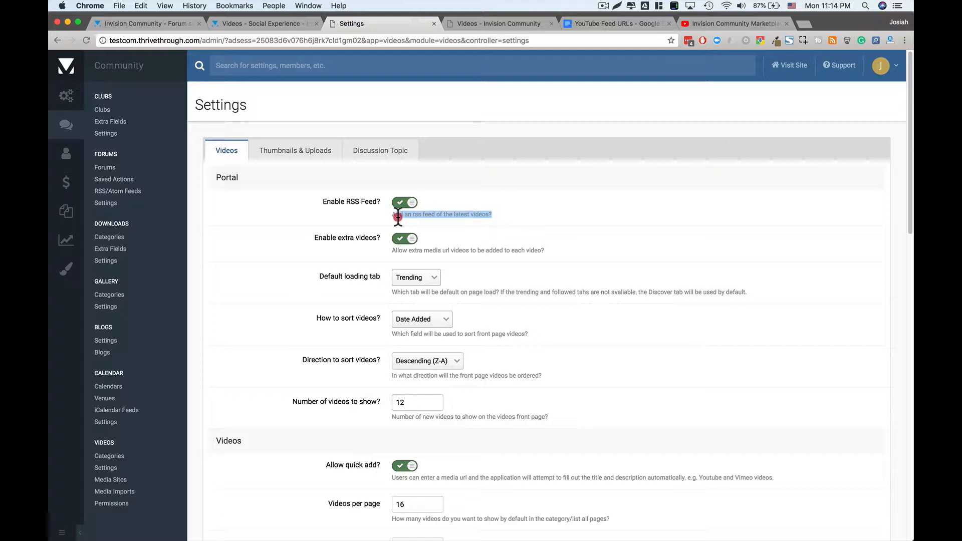
pyautogui.click(394, 216)
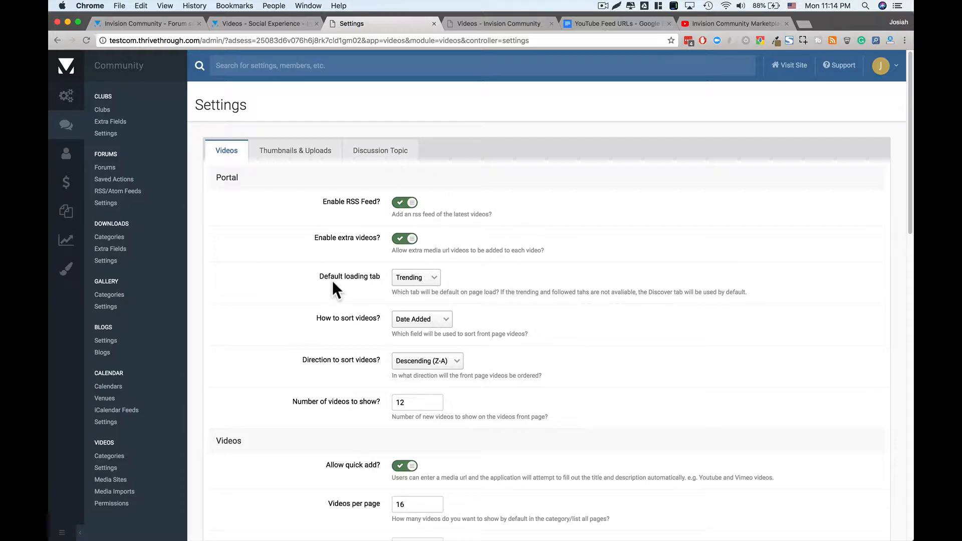
pyautogui.click(411, 278)
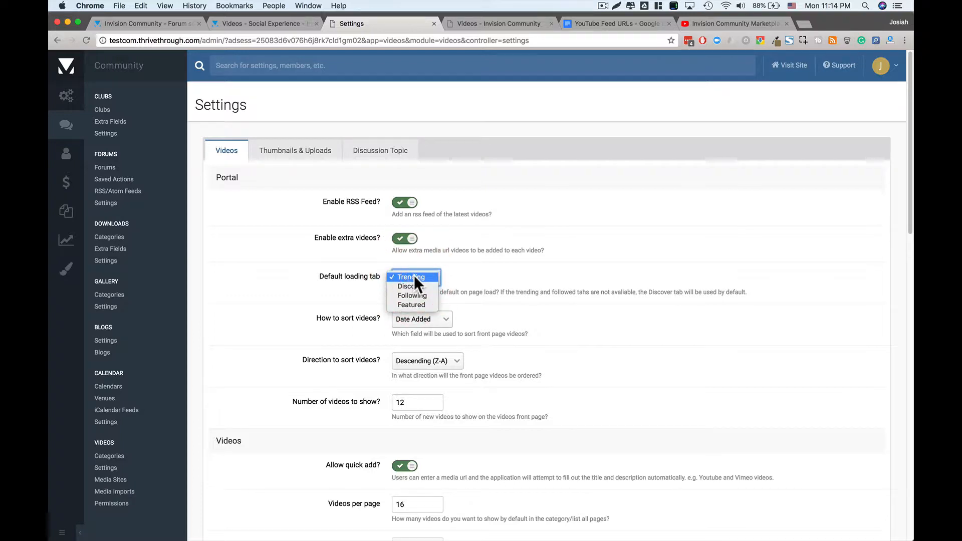
pyautogui.click(411, 304)
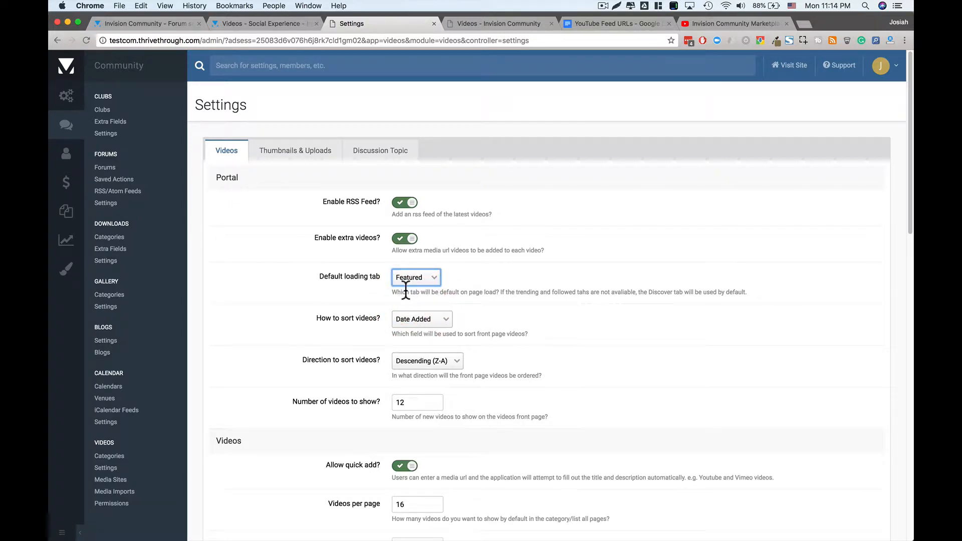
pyautogui.click(419, 279)
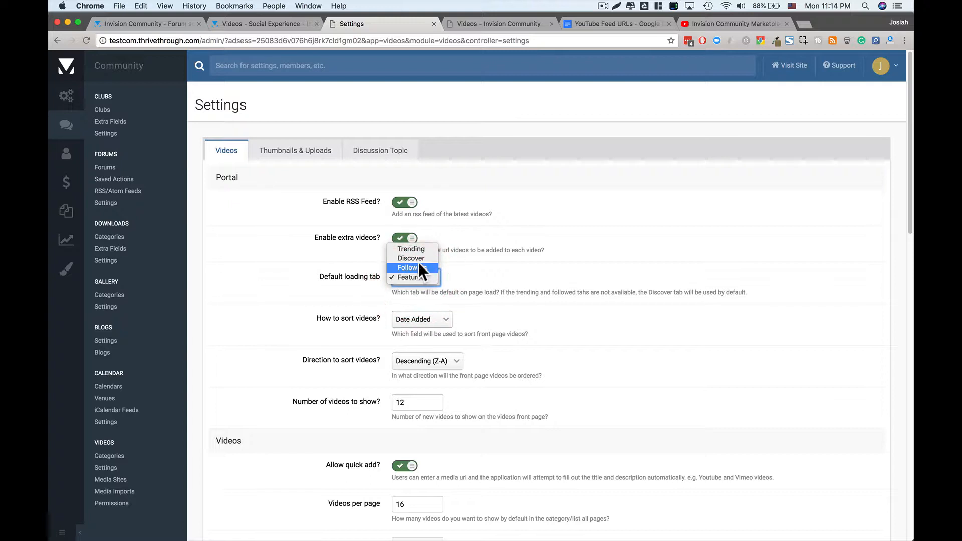
pyautogui.click(419, 260)
pyautogui.click(341, 343)
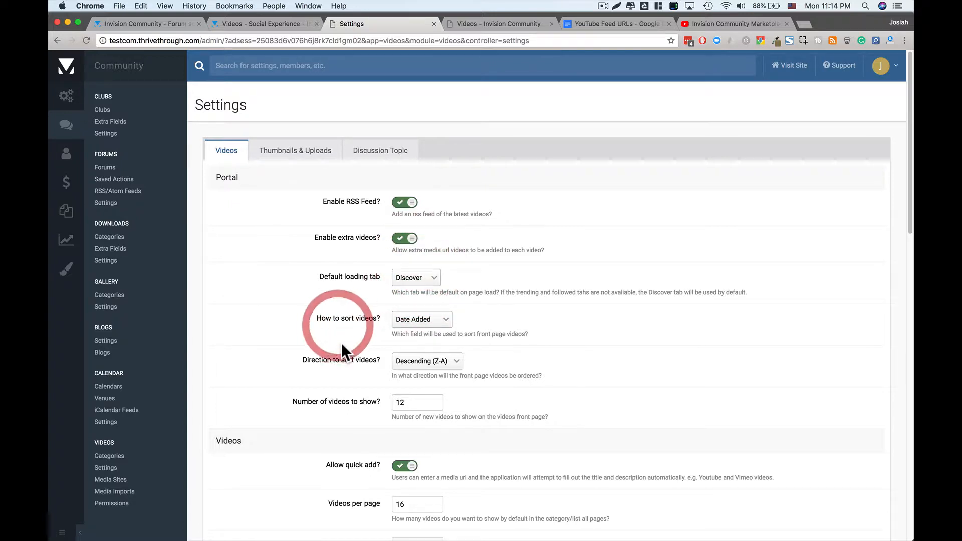
# - Change How to sort videos? from Date Added to Date Updated
pyautogui.scroll(-1, 342, 343)
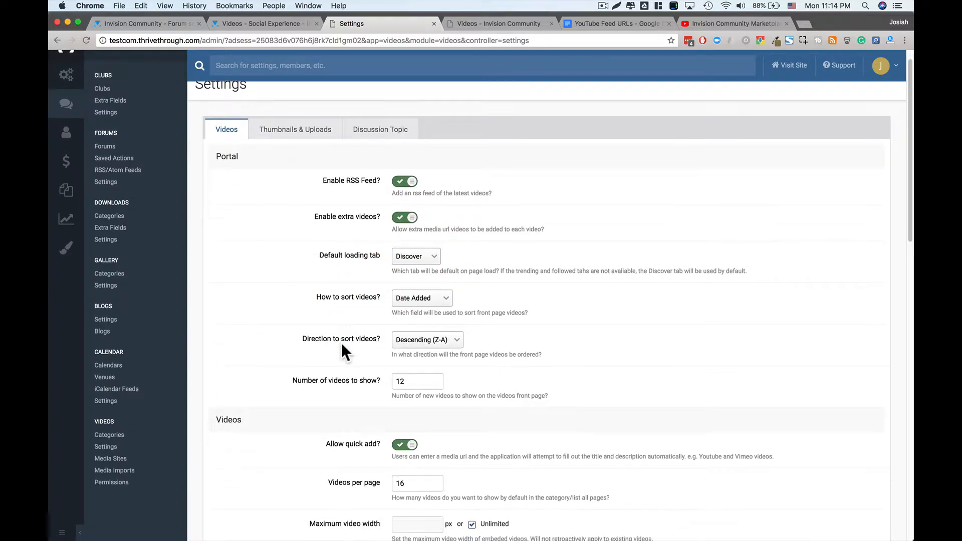
pyautogui.click(420, 301)
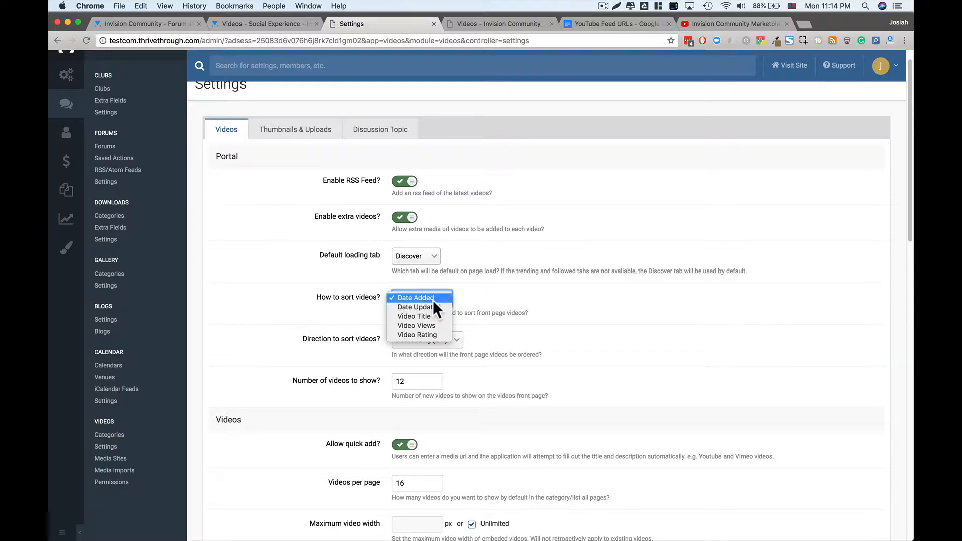
pyautogui.click(433, 300)
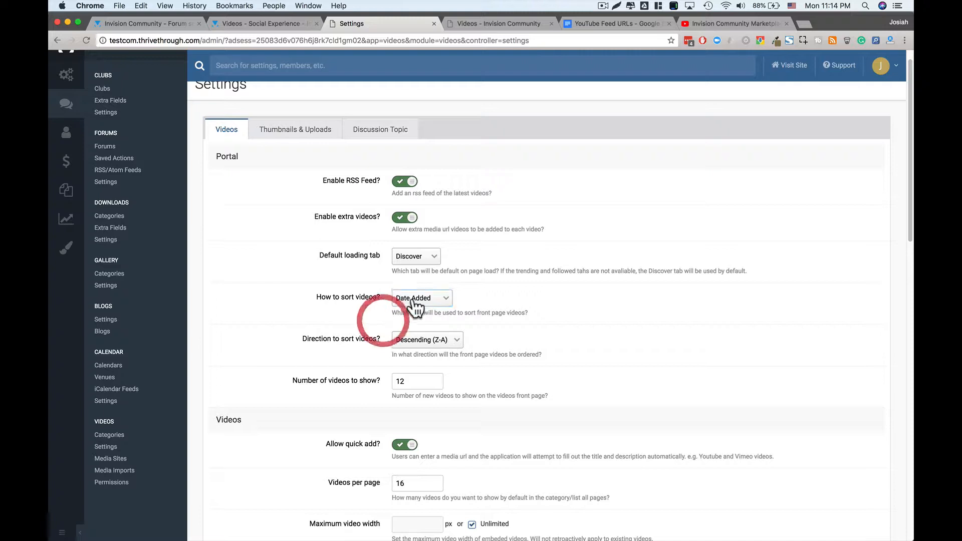
pyautogui.click(419, 301)
pyautogui.click(426, 308)
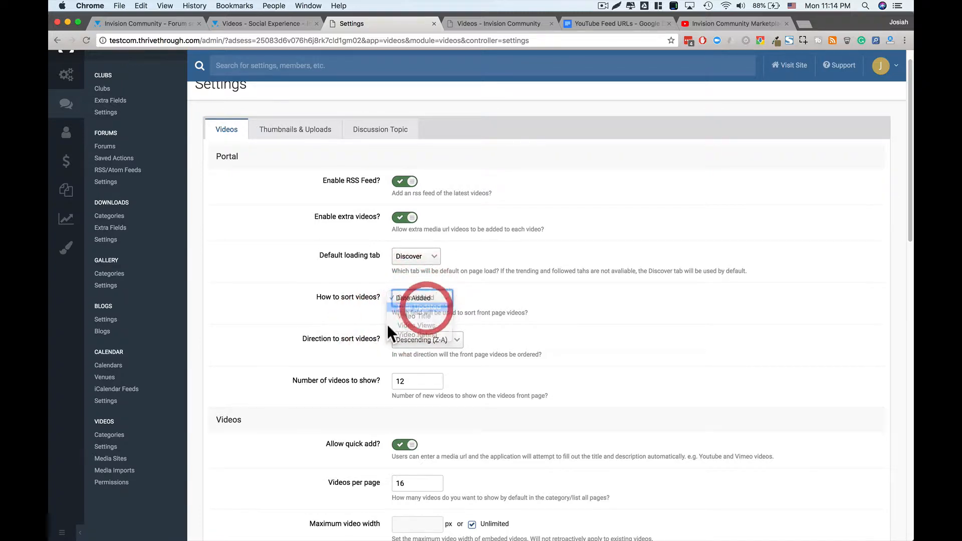
pyautogui.click(405, 315)
pyautogui.scroll(-1, 350, 340)
pyautogui.scroll(-1, 350, 341)
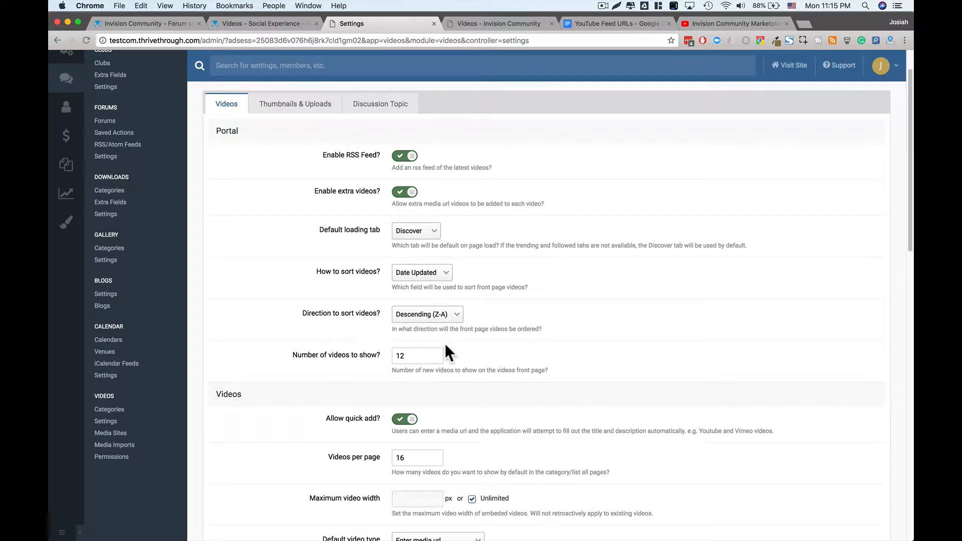
pyautogui.scroll(-1, 444, 344)
# - Change Number of videos to show? from 12 to 48 and review the remaining settings
pyautogui.moveTo(413, 344); pyautogui.dragTo(377, 341)
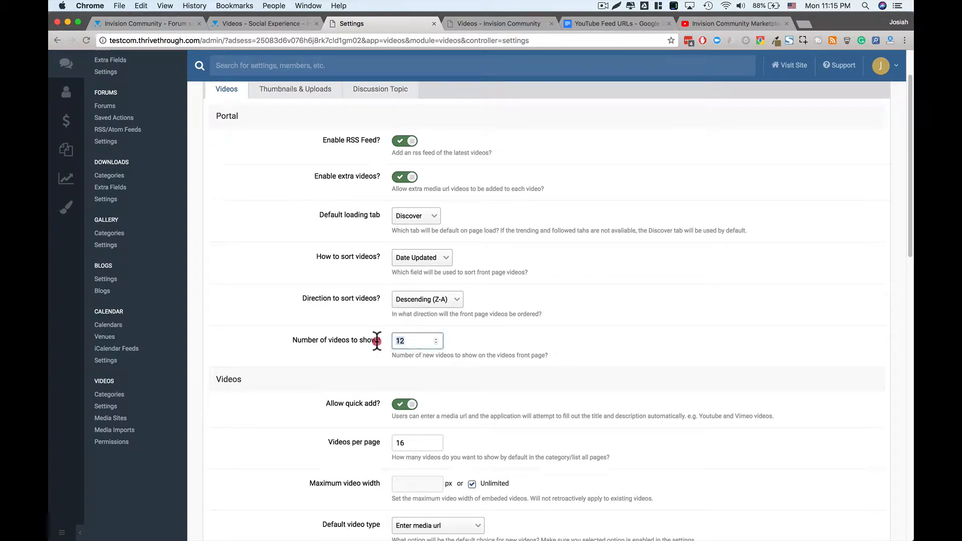
pyautogui.write('48')
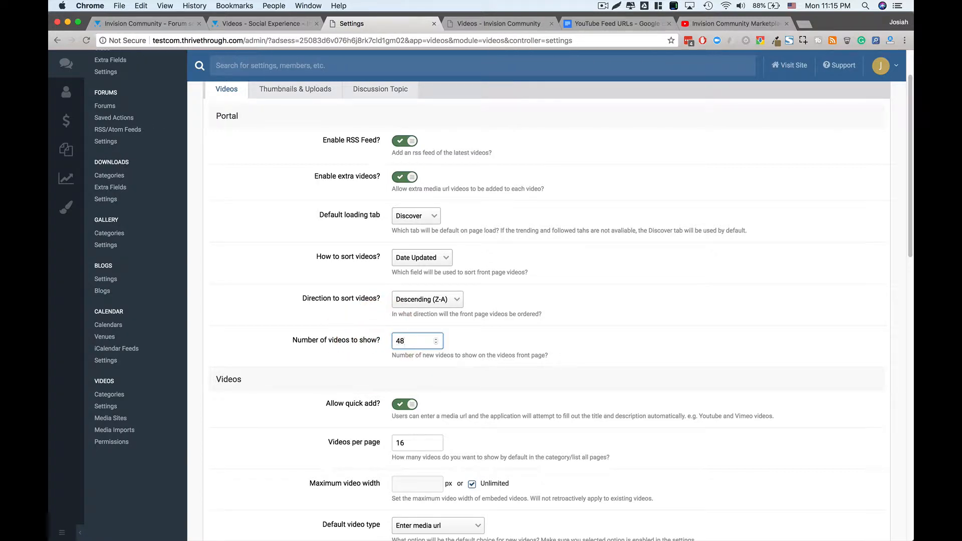
pyautogui.click(352, 363)
pyautogui.scroll(-1, 352, 363)
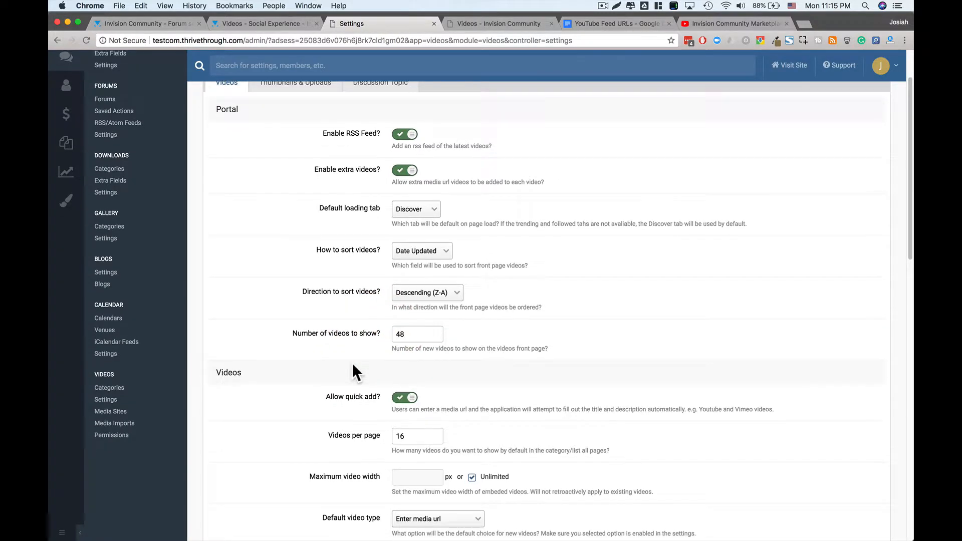
pyautogui.scroll(-5, 353, 363)
pyautogui.scroll(1, 341, 336)
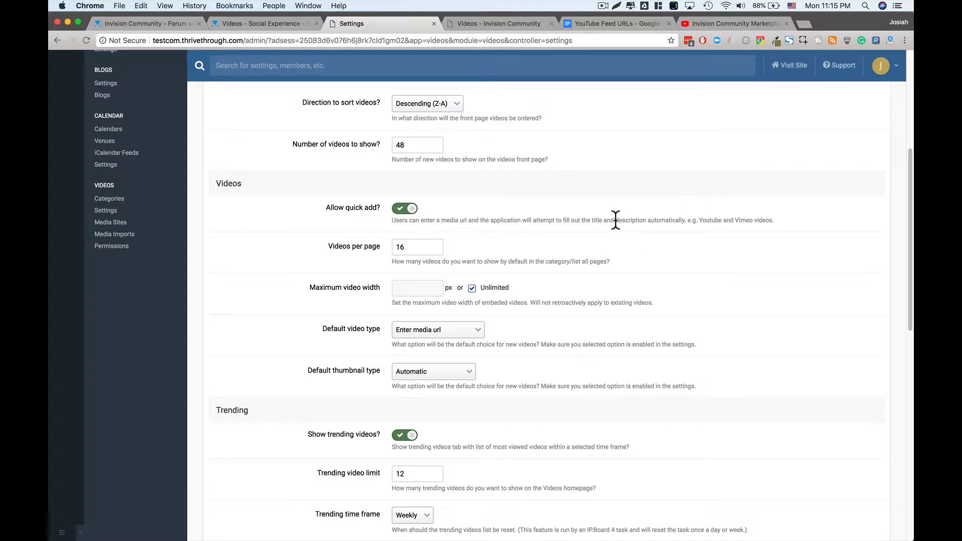
# - Read the quick add help text on the Videos settings page after glancing at the YouTube channel tab
pyautogui.moveTo(616, 221); pyautogui.dragTo(645, 220)
pyautogui.click(709, 24)
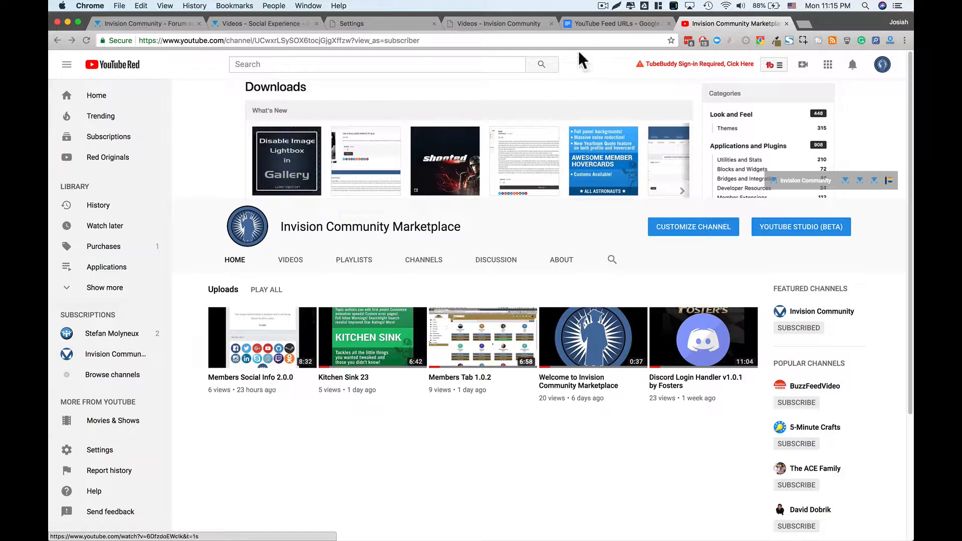
pyautogui.click(376, 22)
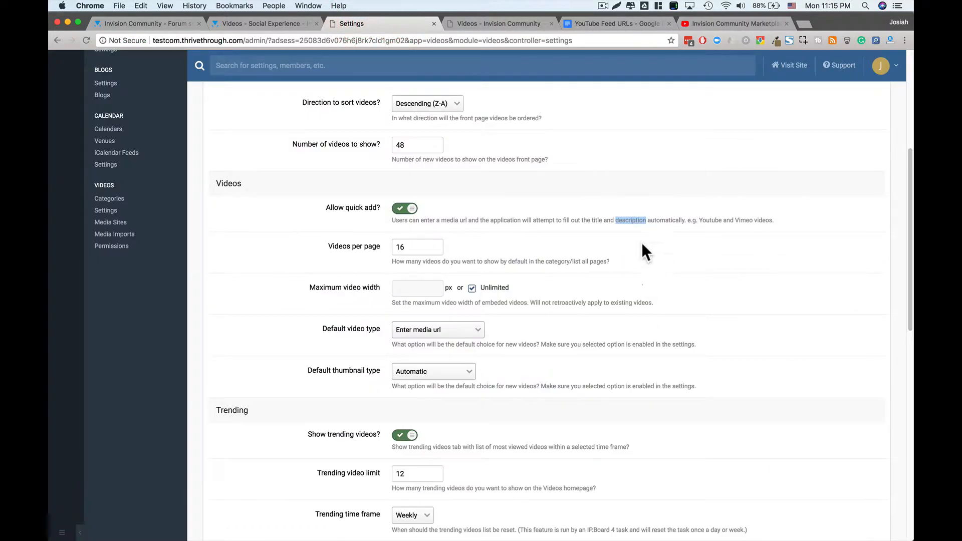
pyautogui.click(629, 222)
pyautogui.moveTo(651, 220); pyautogui.dragTo(605, 223)
pyautogui.click(605, 222)
pyautogui.moveTo(605, 222); pyautogui.dragTo(651, 221)
pyautogui.click(652, 220)
# - Review the Portal options: RSS feed, extra videos, Discover tab, Date Updated sorting, 48 front-page videos
pyautogui.scroll(-1, 605, 274)
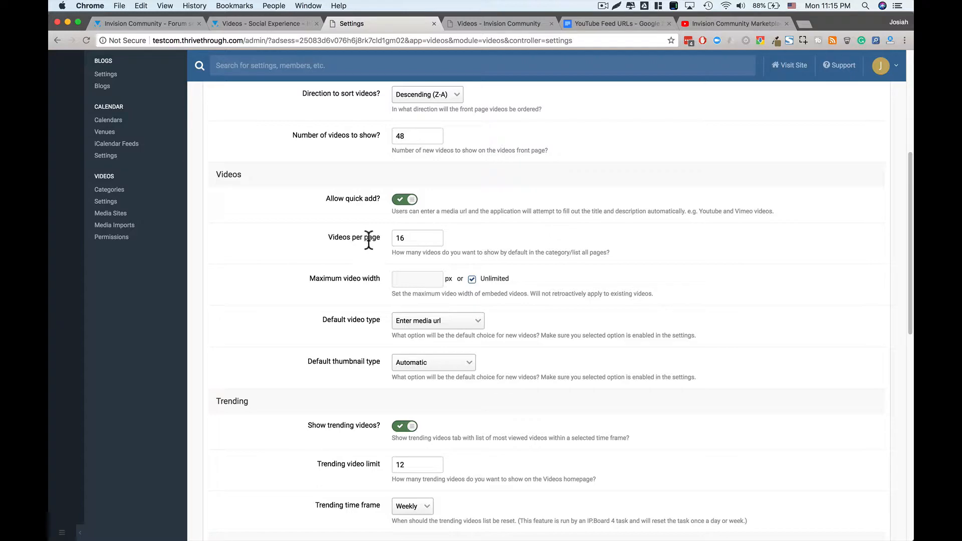
pyautogui.scroll(3, 370, 248)
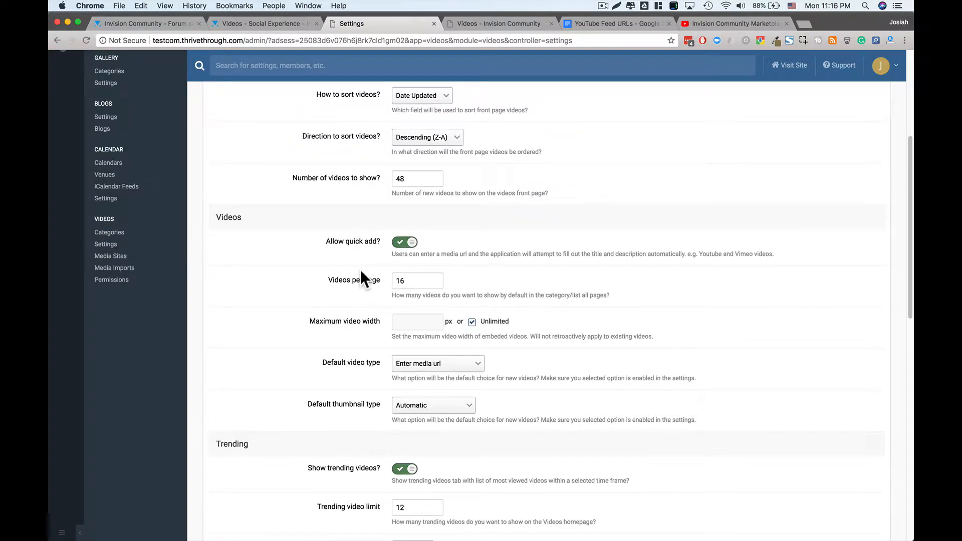
pyautogui.scroll(5, 360, 270)
pyautogui.scroll(10, 360, 270)
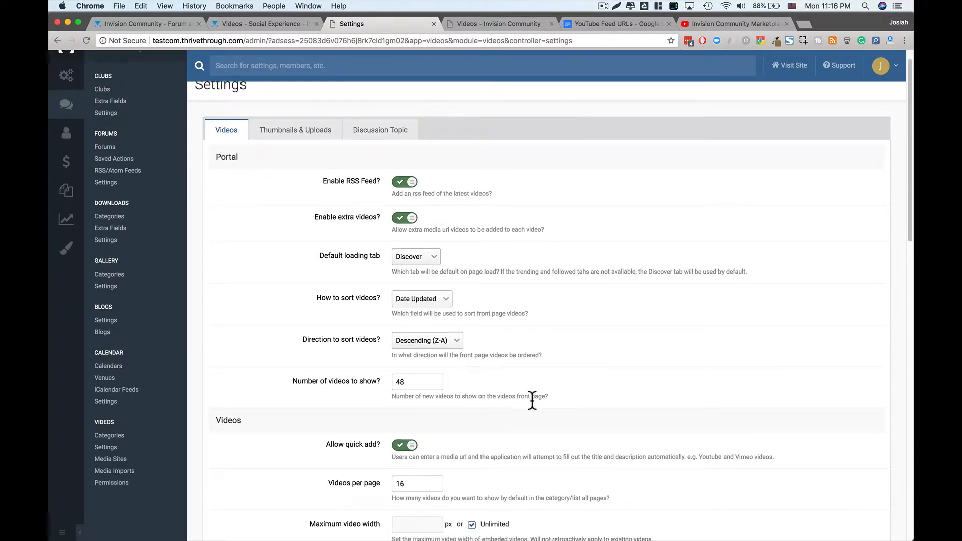
pyautogui.scroll(-5, 531, 399)
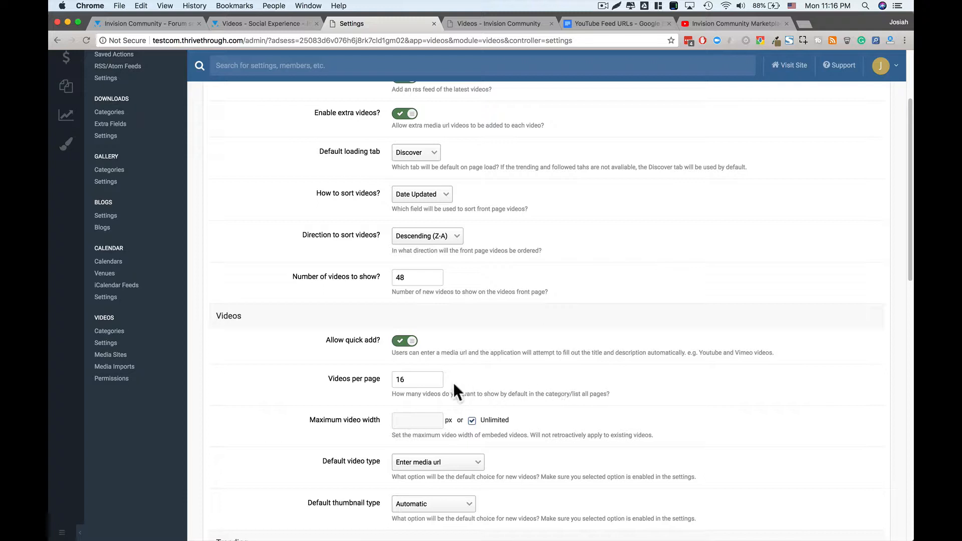
# - Set Videos per page to 48 and compare with the front-end Videos page
pyautogui.doubleClick(417, 380)
pyautogui.write('48')
pyautogui.click(308, 391)
pyautogui.scroll(-1, 381, 261)
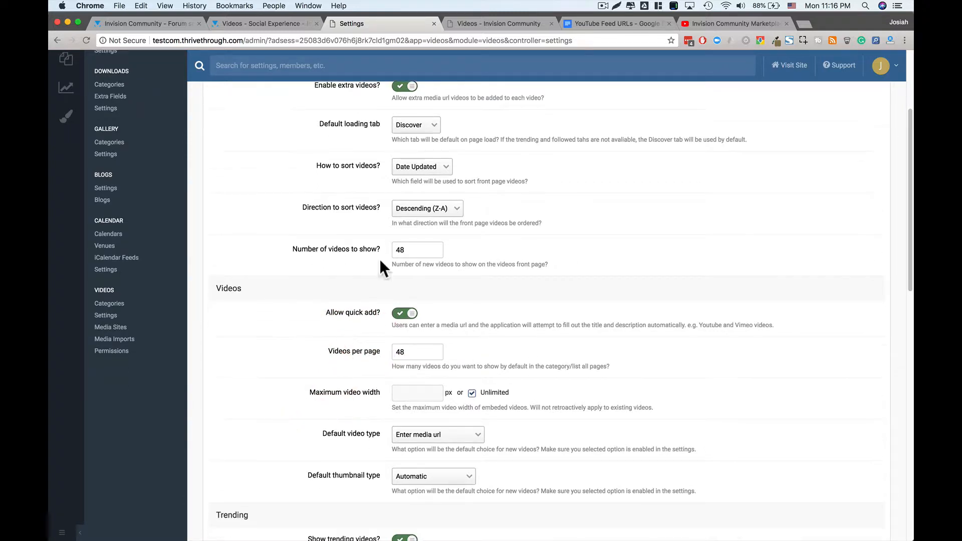
pyautogui.click(485, 21)
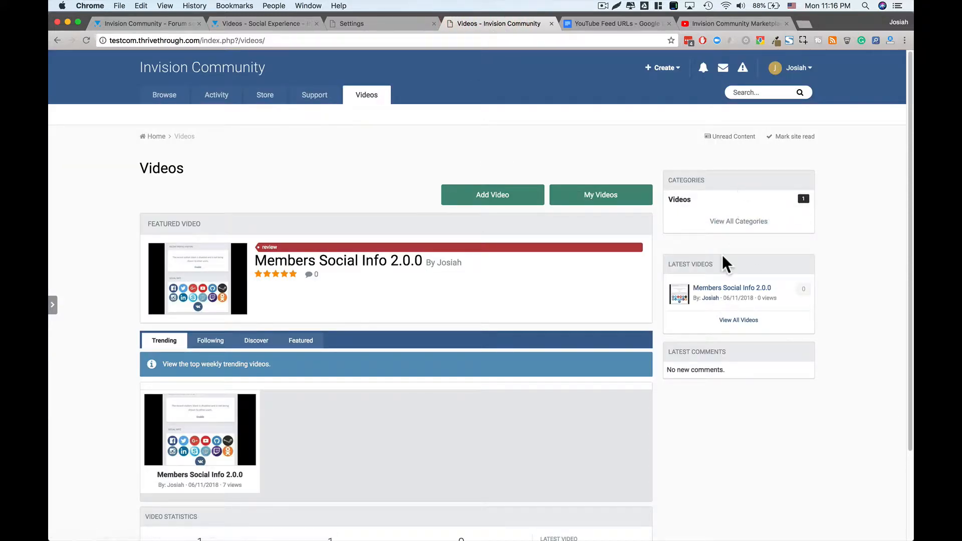
pyautogui.click(389, 25)
pyautogui.scroll(-1, 301, 369)
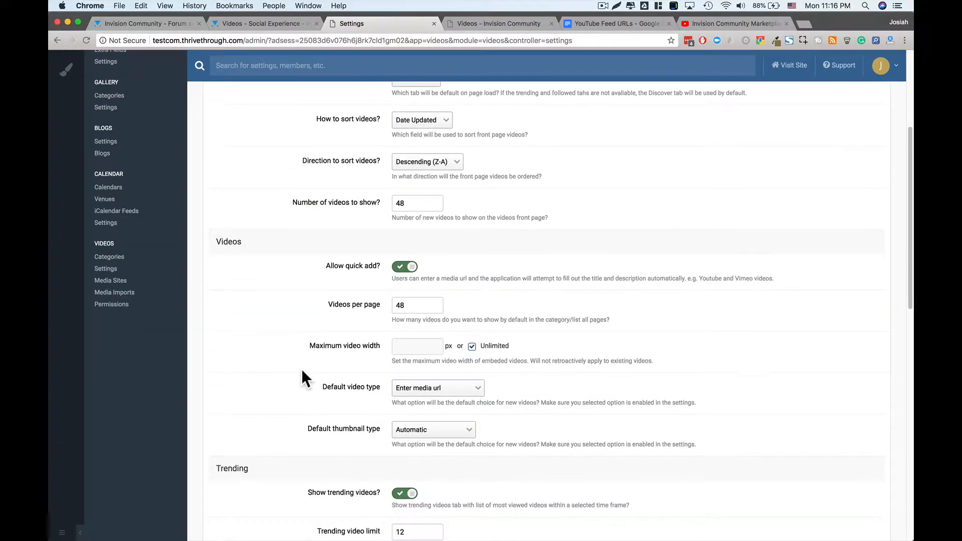
pyautogui.scroll(-1, 302, 369)
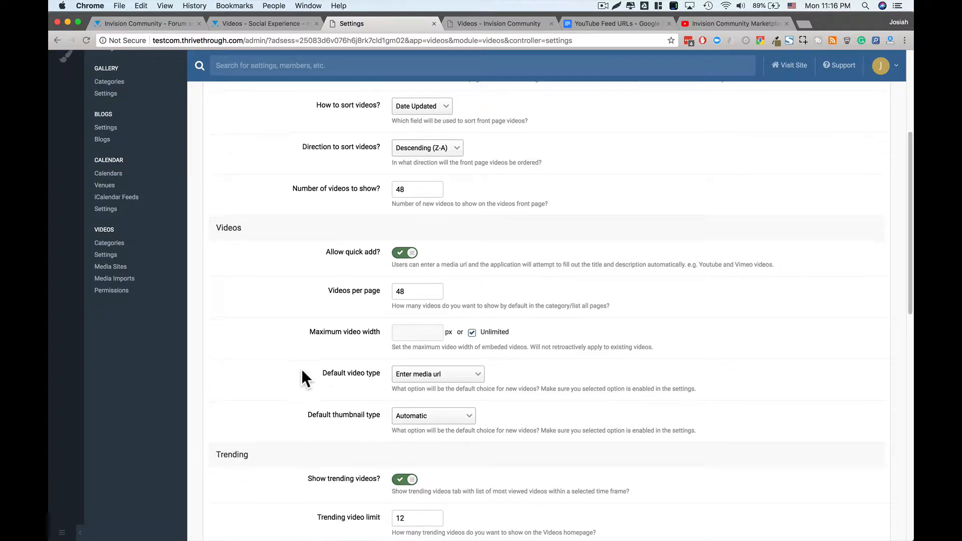
# - Try a custom maximum video width of 4, then restore Unlimited and check default video type choices
pyautogui.click(473, 334)
pyautogui.click(420, 333)
pyautogui.write('400')
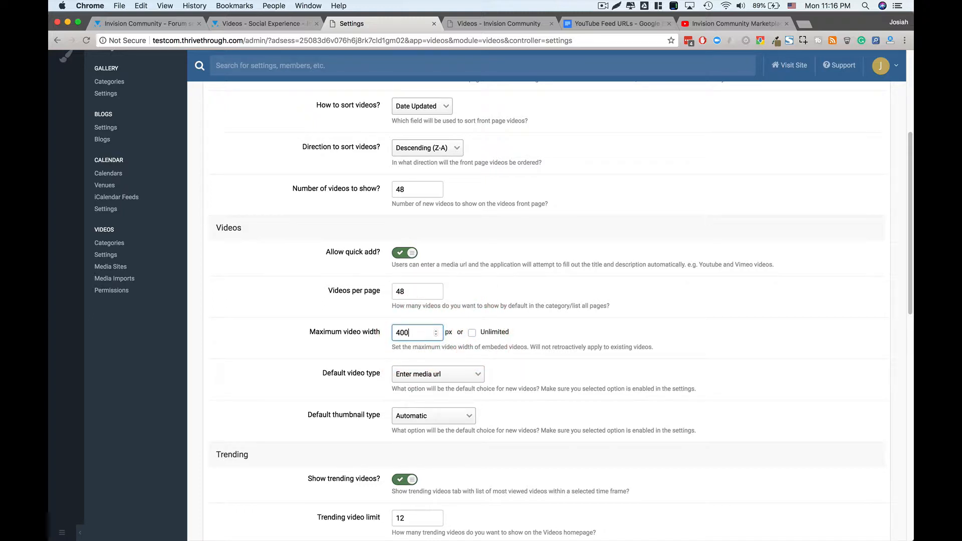
pyautogui.click(472, 333)
pyautogui.scroll(-1, 503, 336)
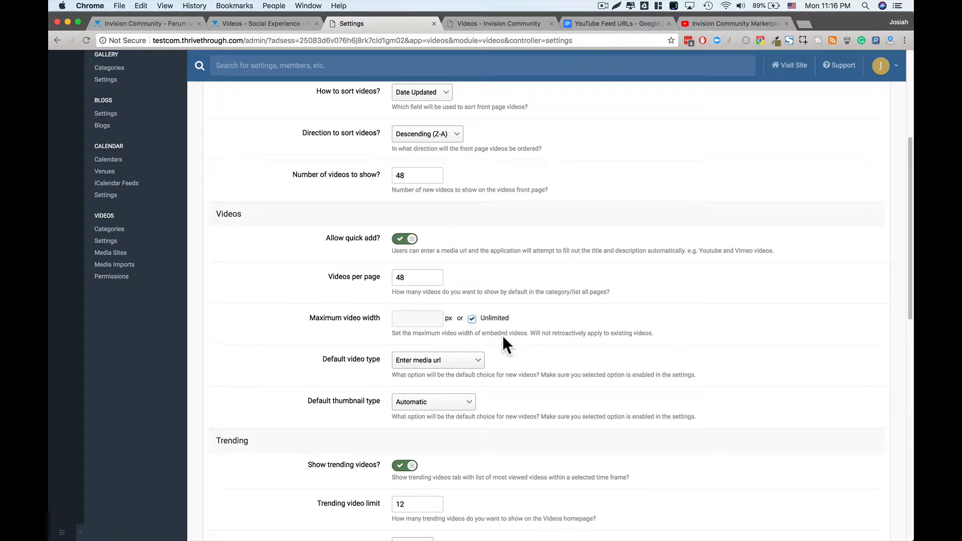
pyautogui.click(461, 359)
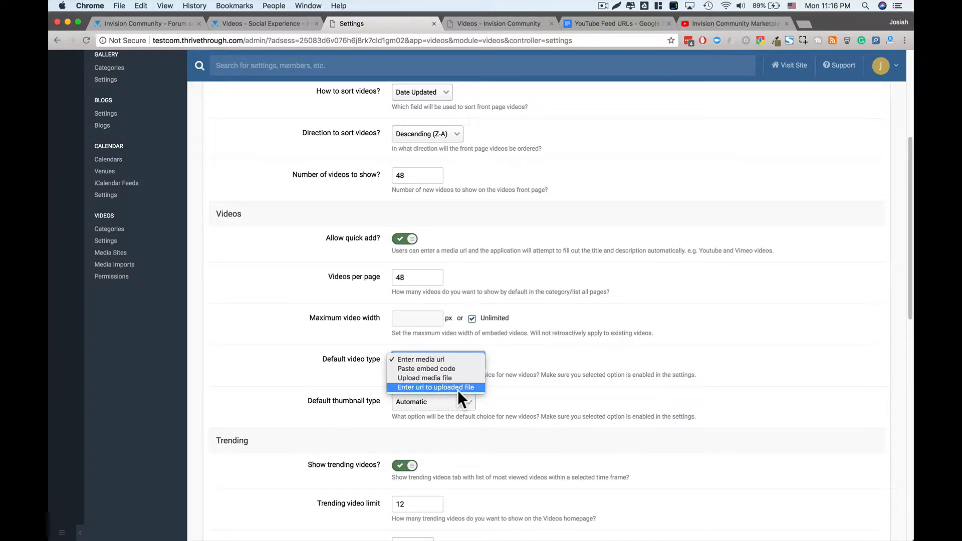
pyautogui.click(452, 362)
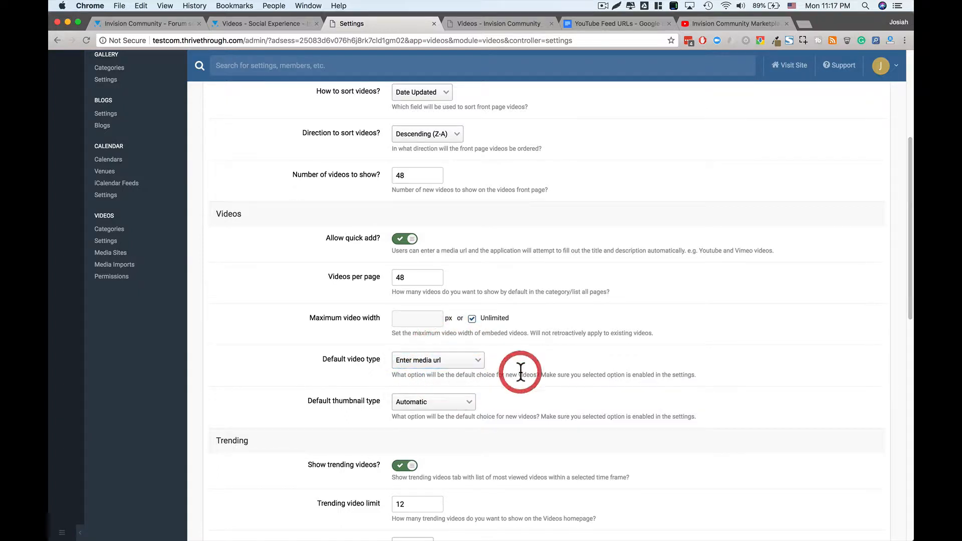
pyautogui.scroll(-1, 521, 373)
pyautogui.scroll(-1, 520, 377)
pyautogui.click(473, 323)
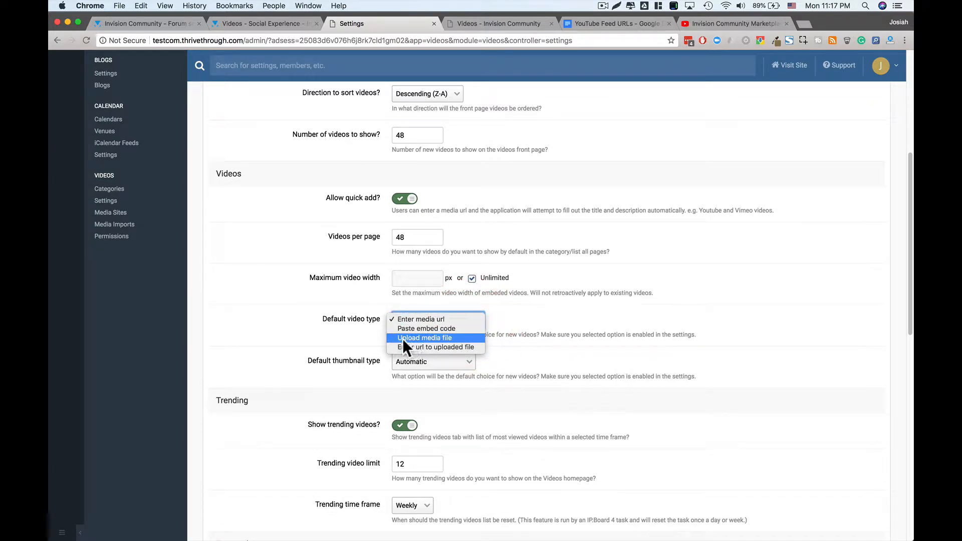
pyautogui.click(443, 317)
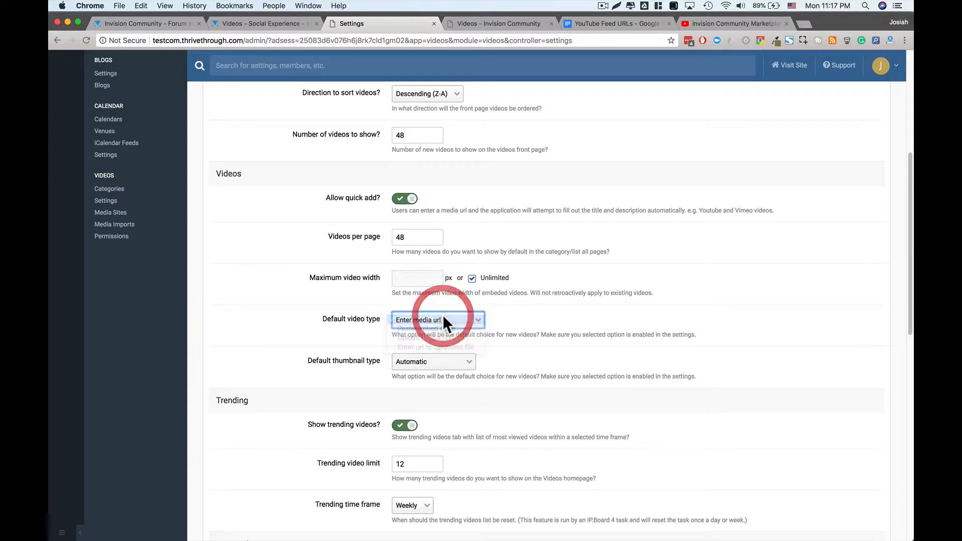
pyautogui.click(484, 337)
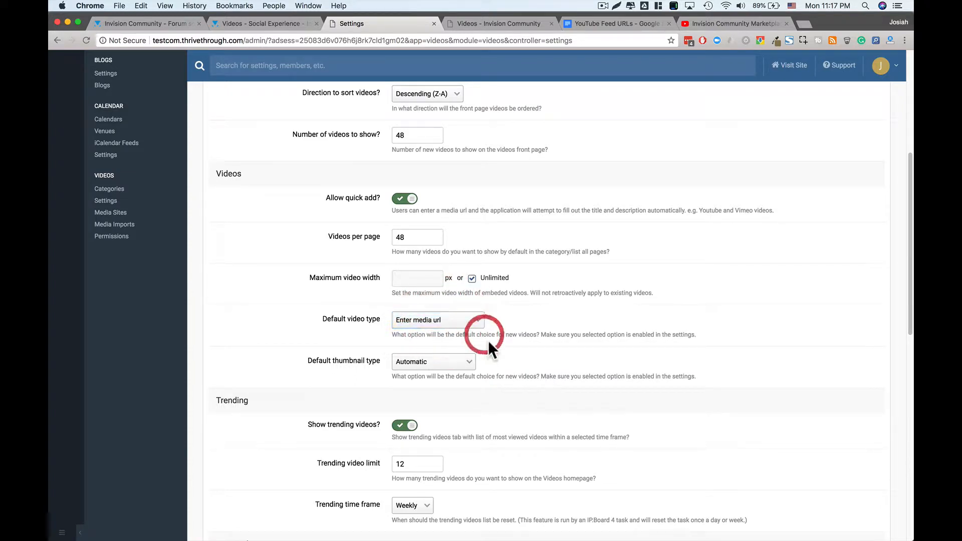
pyautogui.scroll(-2, 489, 341)
pyautogui.scroll(-1, 488, 341)
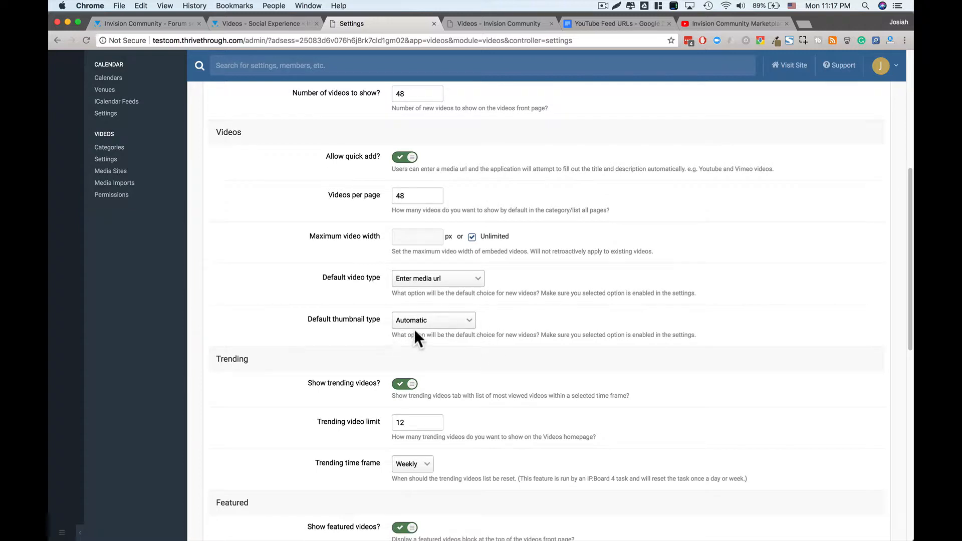
pyautogui.click(427, 320)
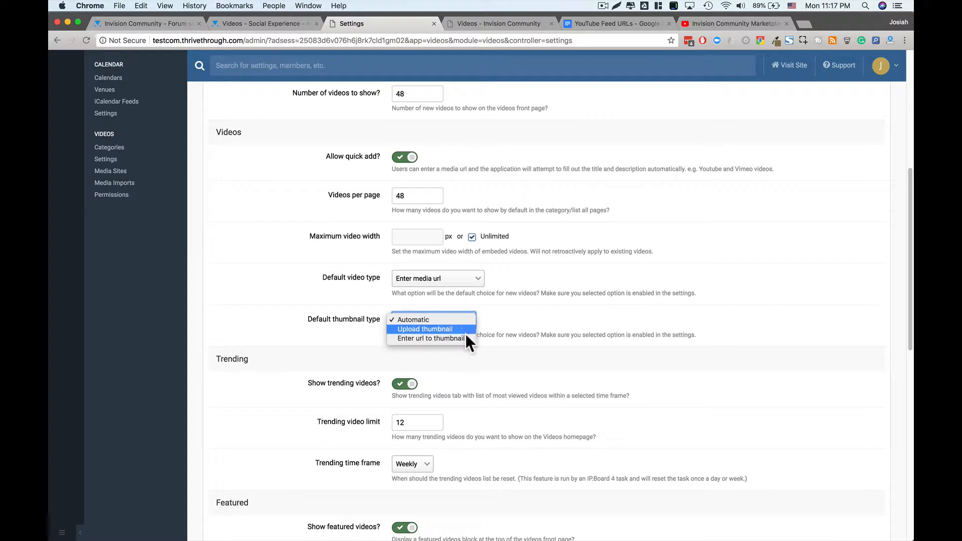
pyautogui.click(534, 314)
pyautogui.scroll(-1, 522, 345)
pyautogui.scroll(-5, 509, 350)
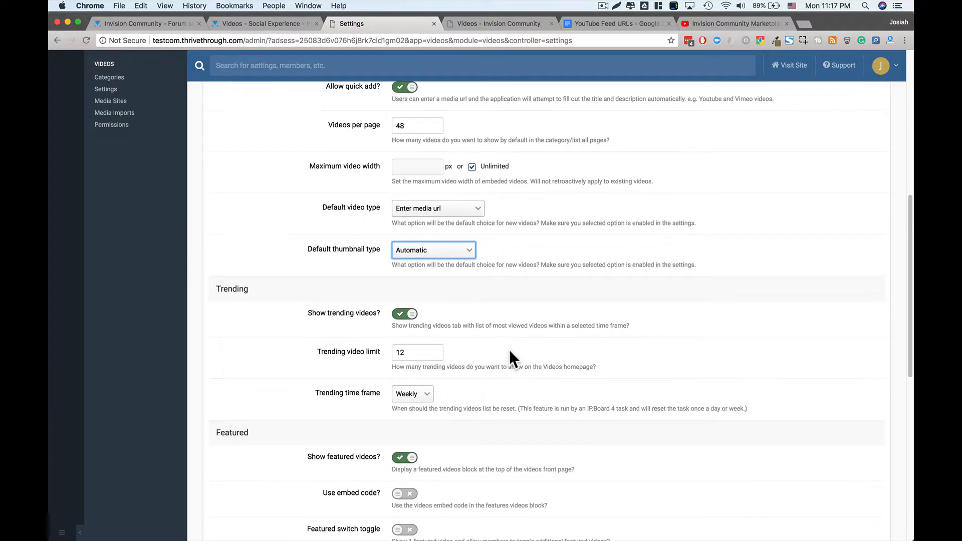
pyautogui.scroll(-1, 509, 359)
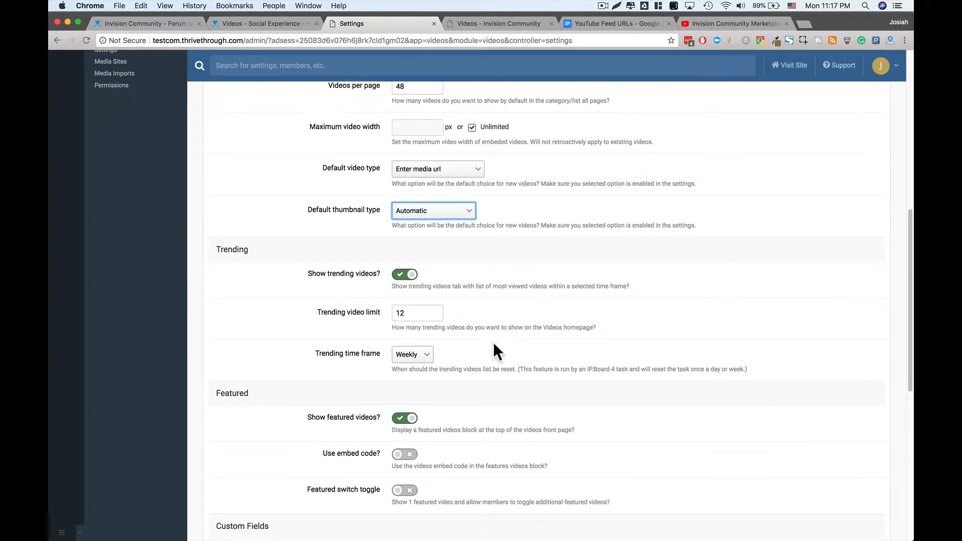
pyautogui.click(405, 276)
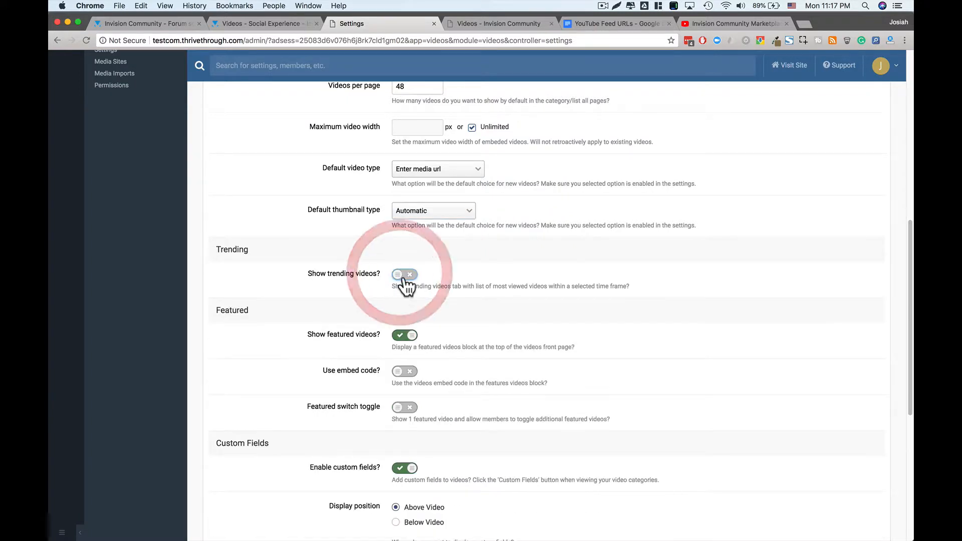
pyautogui.click(405, 275)
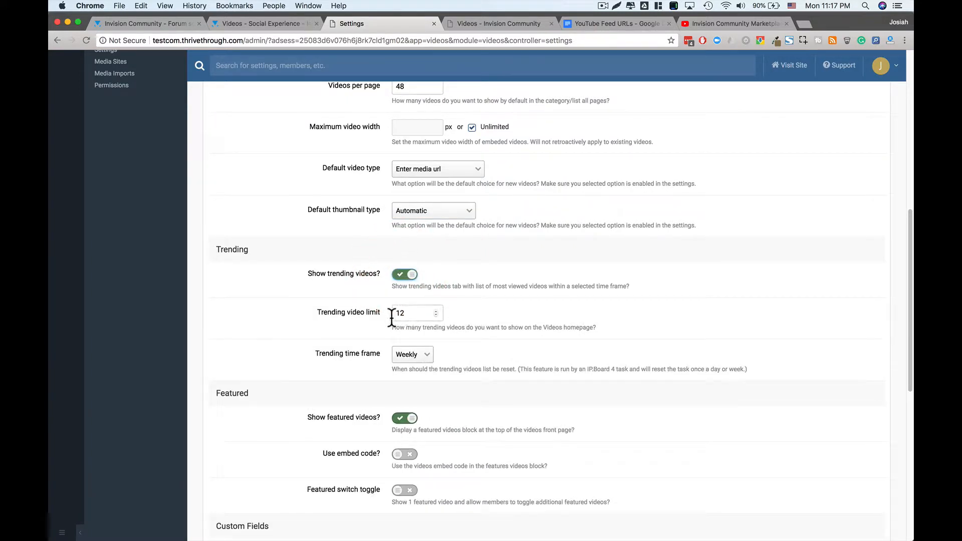
pyautogui.click(407, 354)
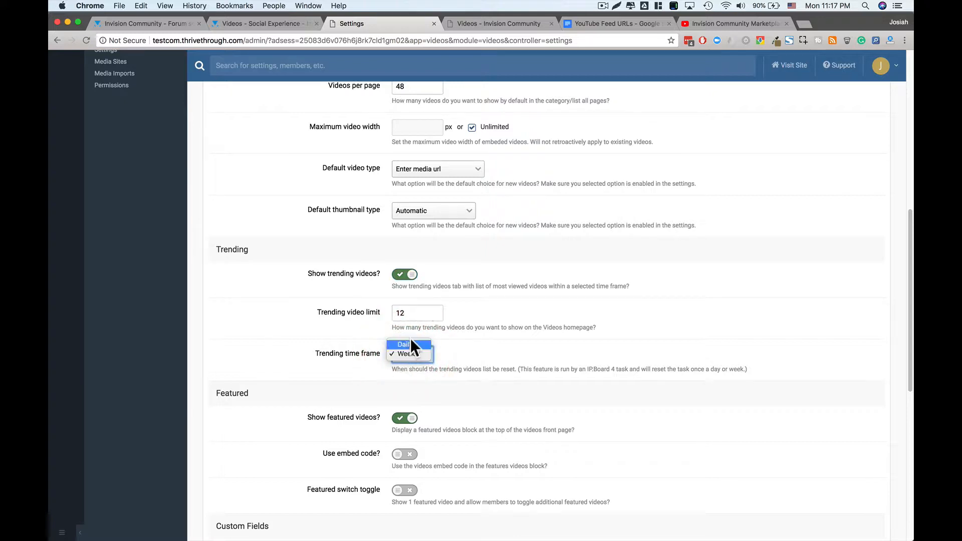
pyautogui.click(414, 355)
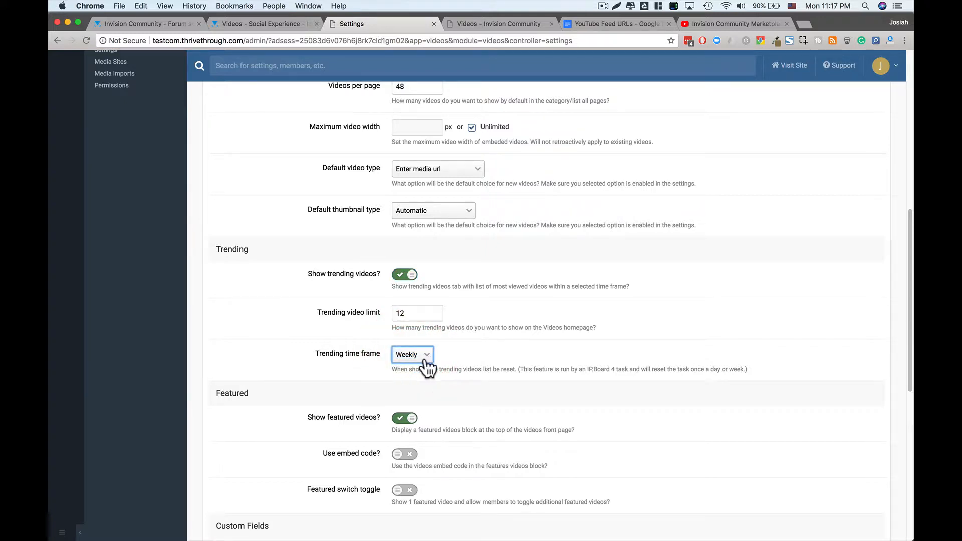
pyautogui.scroll(-1, 489, 367)
pyautogui.scroll(-5, 489, 367)
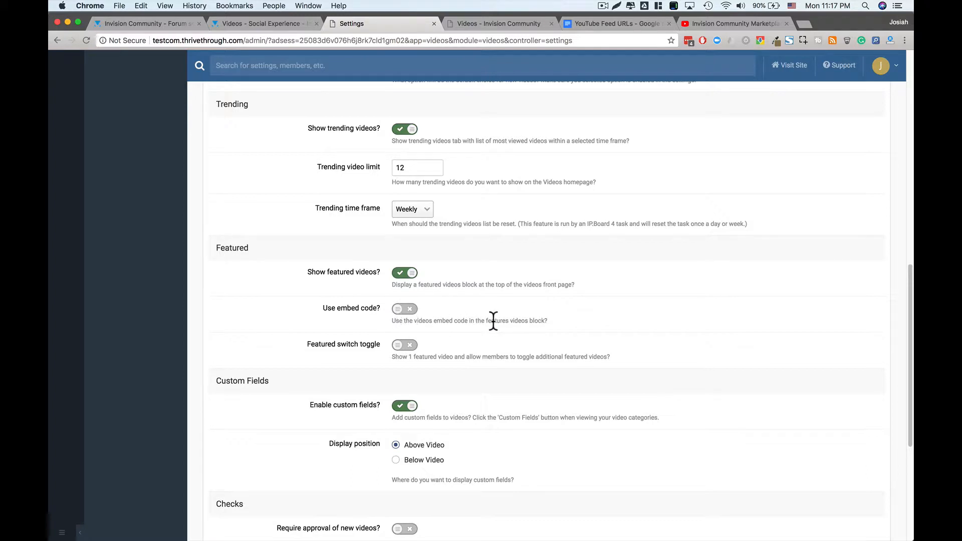
pyautogui.click(412, 315)
pyautogui.click(412, 315)
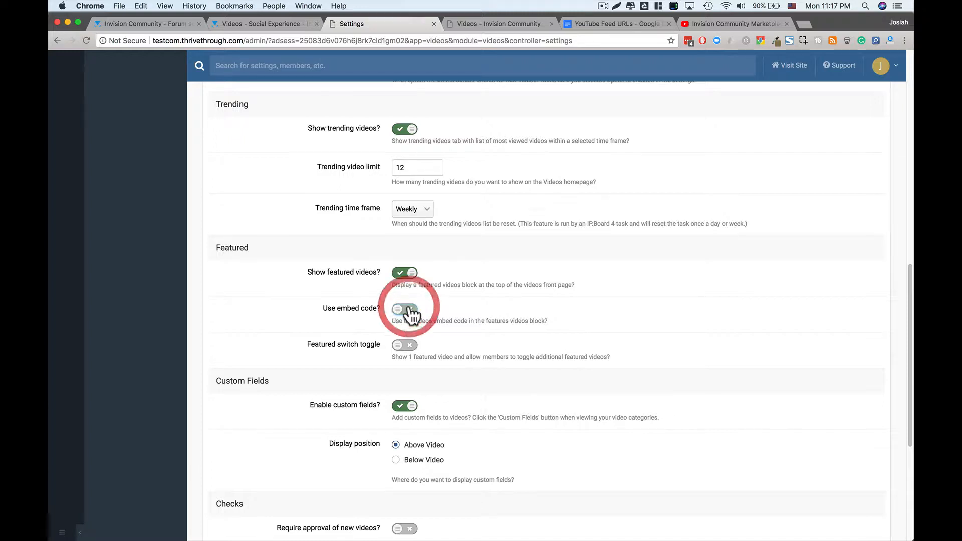
pyautogui.scroll(-2, 362, 344)
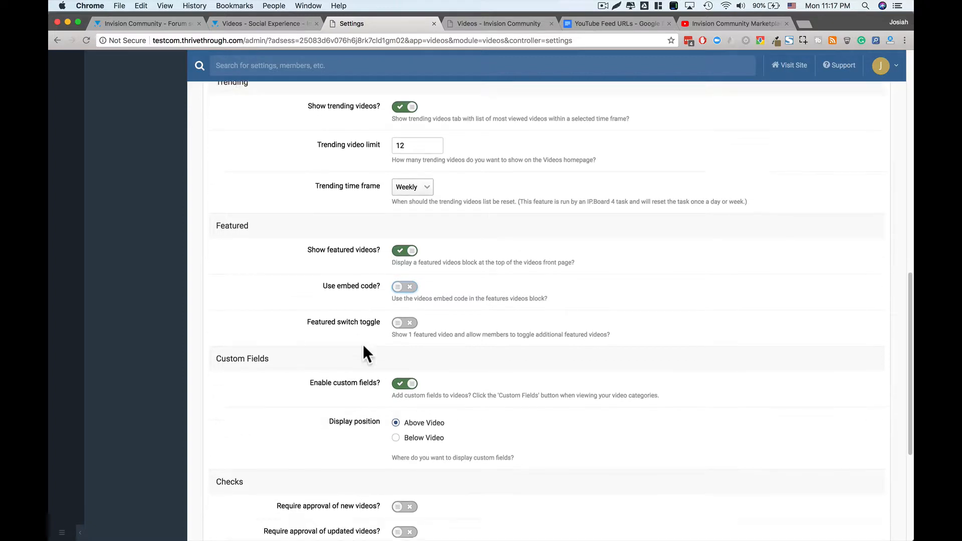
pyautogui.moveTo(307, 310); pyautogui.dragTo(366, 307)
pyautogui.click(365, 307)
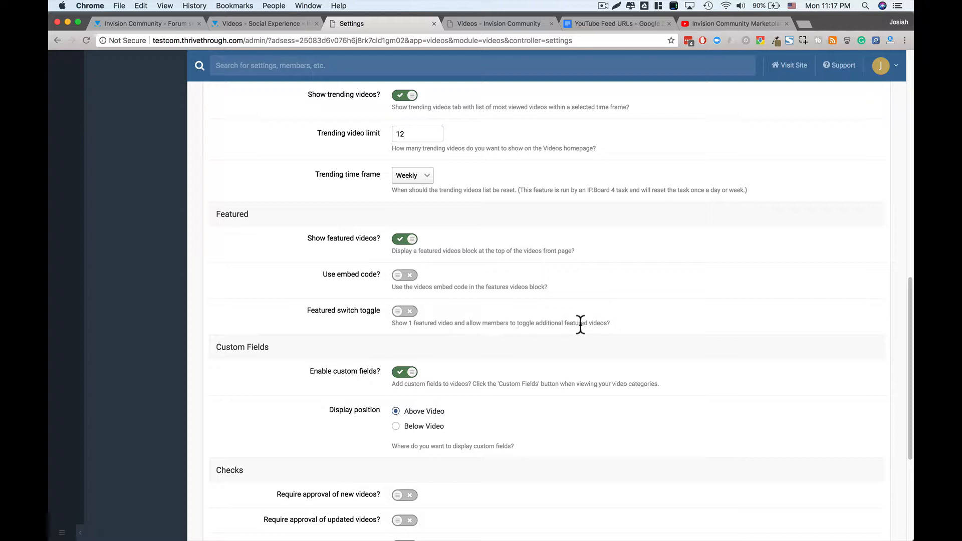
pyautogui.click(409, 313)
pyautogui.click(407, 315)
pyautogui.scroll(-3, 541, 319)
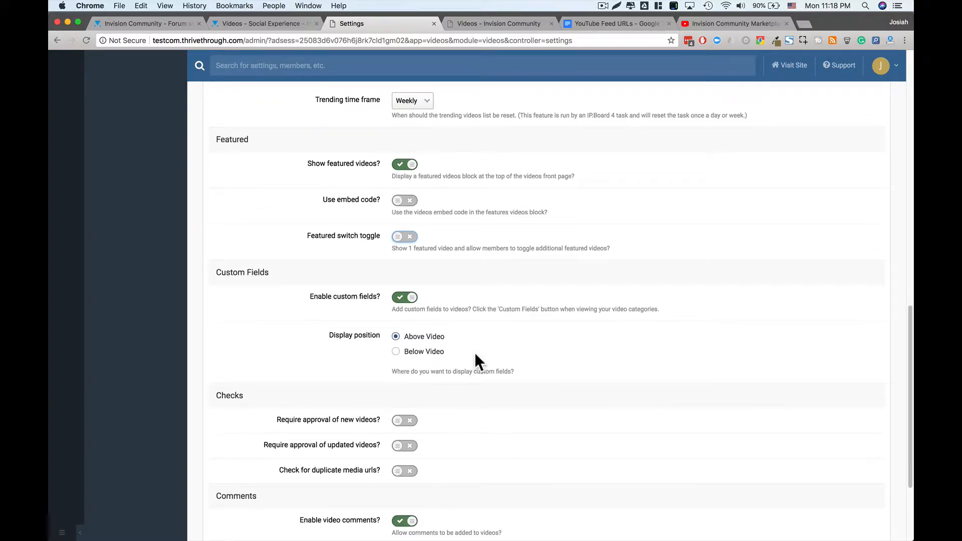
pyautogui.scroll(-1, 475, 353)
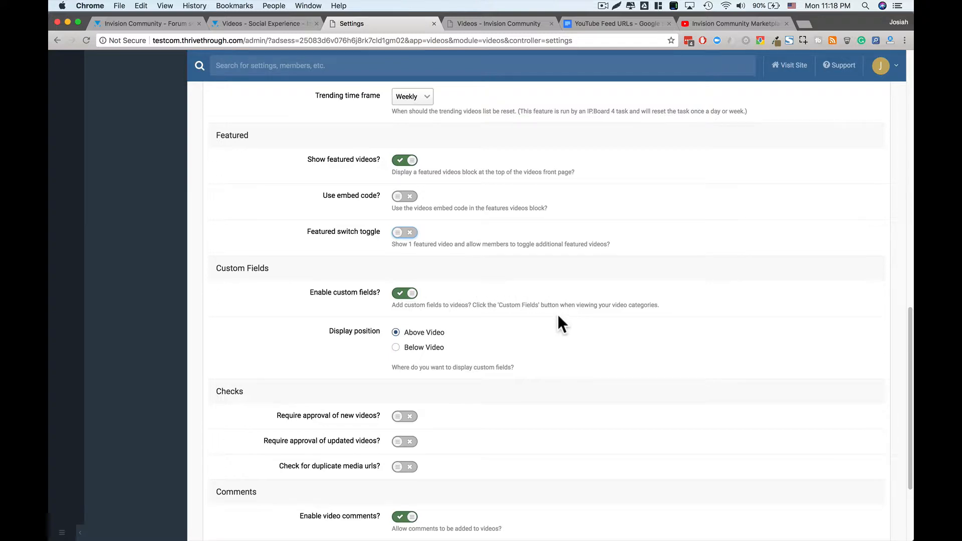
pyautogui.scroll(10, 558, 314)
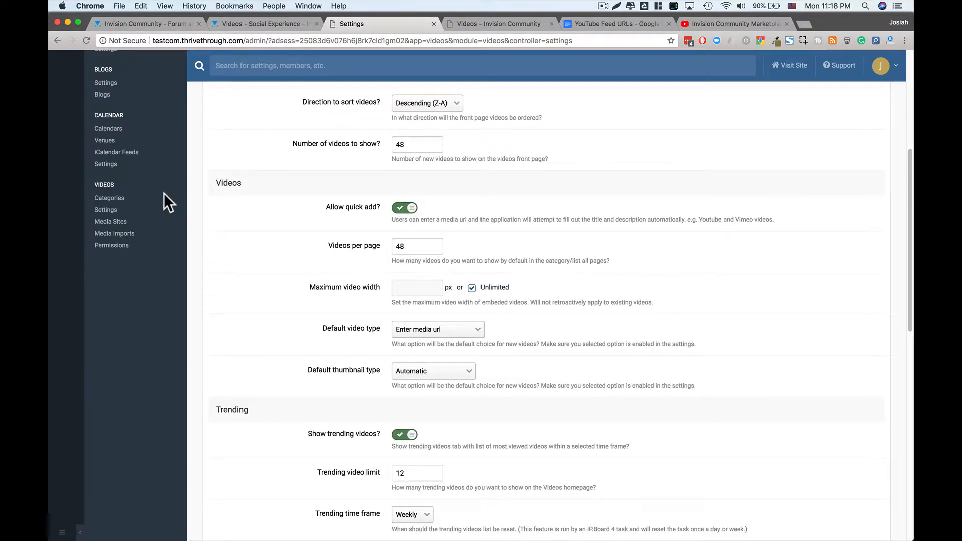
pyautogui.scroll(-4, 379, 371)
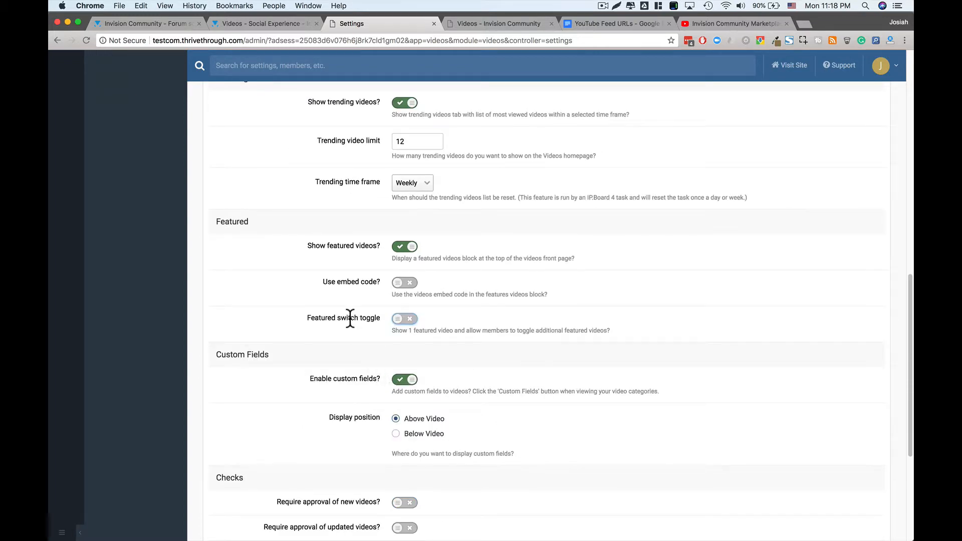
pyautogui.scroll(-1, 350, 318)
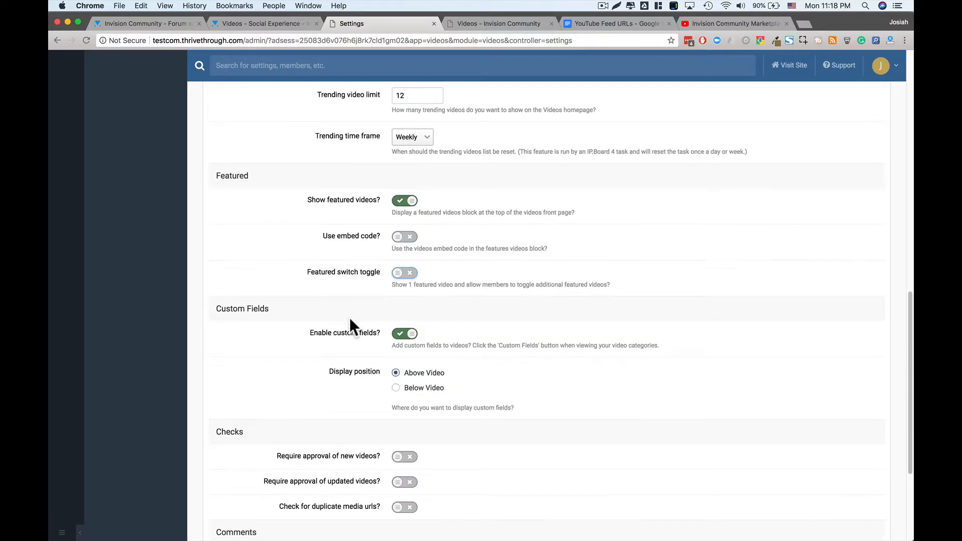
pyautogui.scroll(-1, 350, 317)
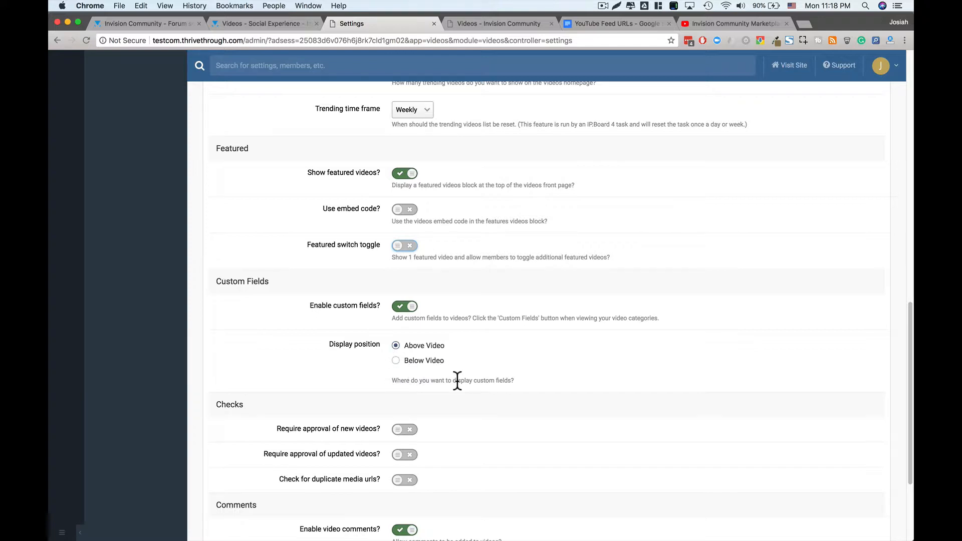
pyautogui.scroll(-1, 427, 346)
pyautogui.scroll(-5, 434, 361)
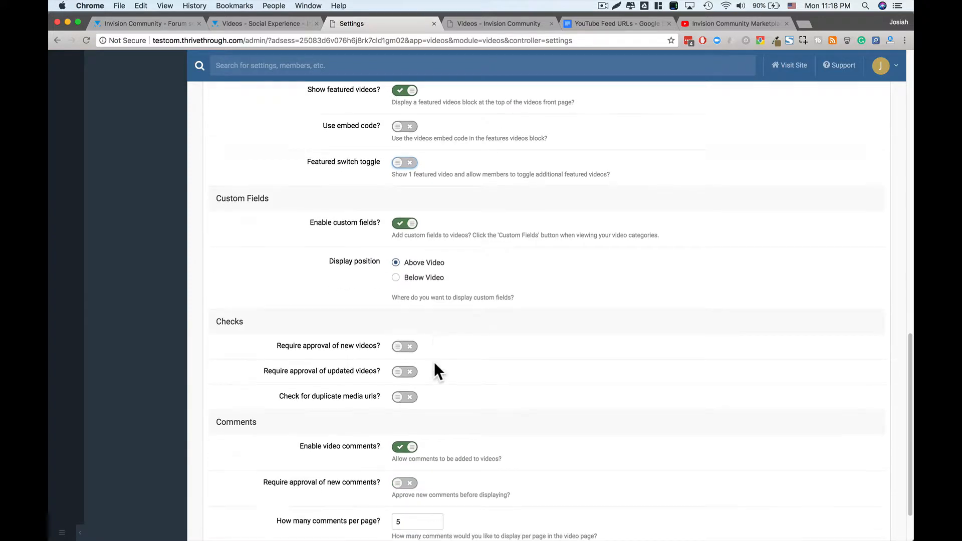
pyautogui.scroll(-1, 434, 362)
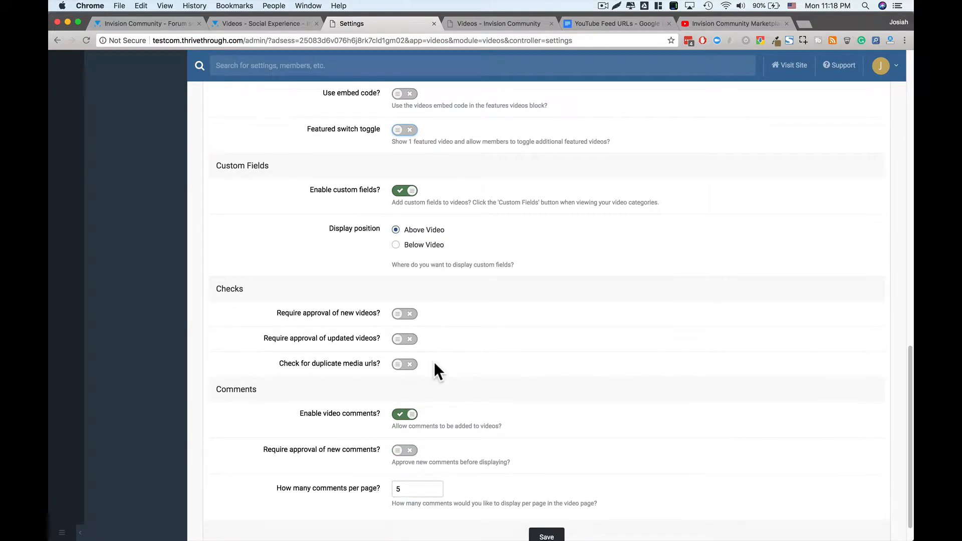
# - Toggle new-video approval and the duplicate media URL check on, then back off
pyautogui.moveTo(299, 314); pyautogui.dragTo(350, 314)
pyautogui.click(399, 314)
pyautogui.click(405, 316)
pyautogui.moveTo(290, 341); pyautogui.dragTo(295, 344)
pyautogui.click(357, 338)
pyautogui.click(403, 366)
pyautogui.click(401, 369)
pyautogui.scroll(-1, 366, 404)
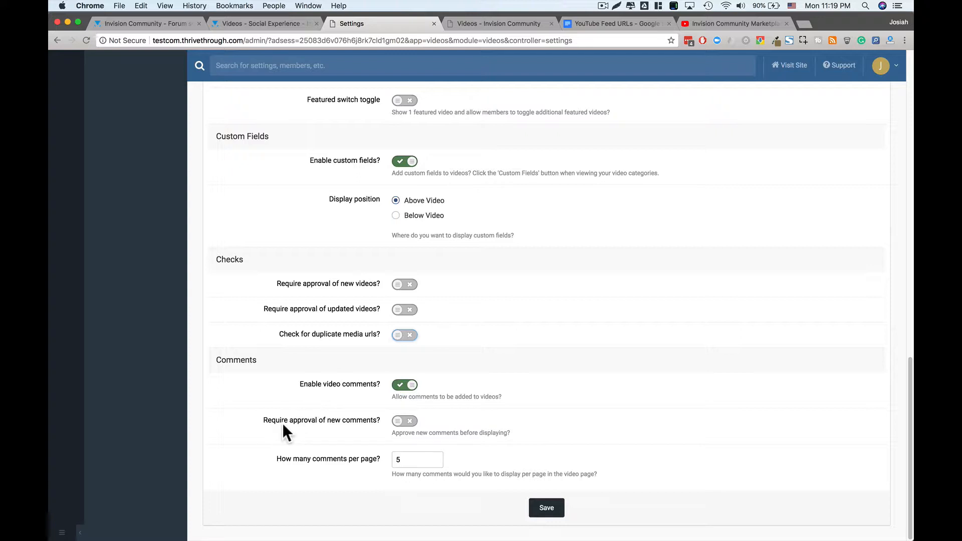
# - Change comments per page from 5 to 50 and save the Videos settings
pyautogui.moveTo(282, 421); pyautogui.dragTo(370, 417)
pyautogui.click(369, 419)
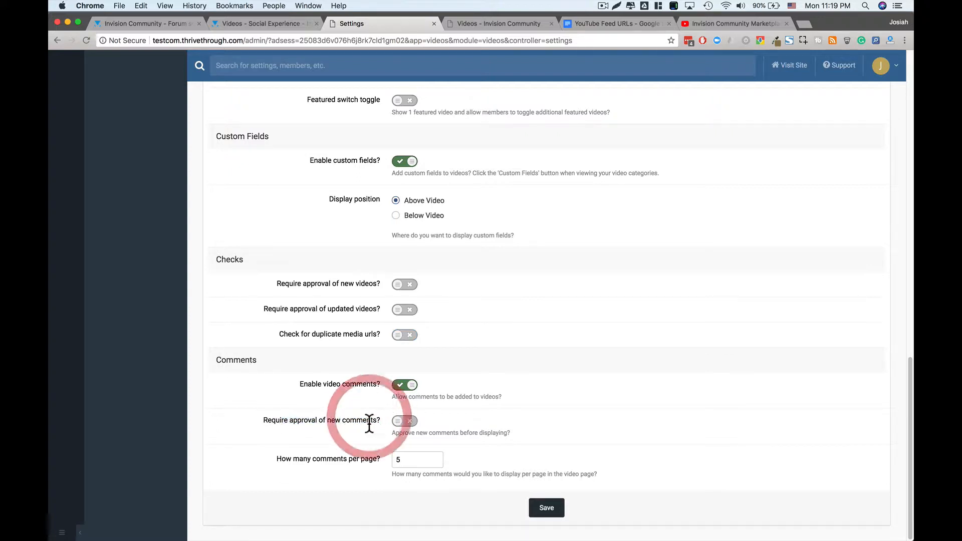
pyautogui.moveTo(306, 457); pyautogui.dragTo(350, 458)
pyautogui.click(355, 458)
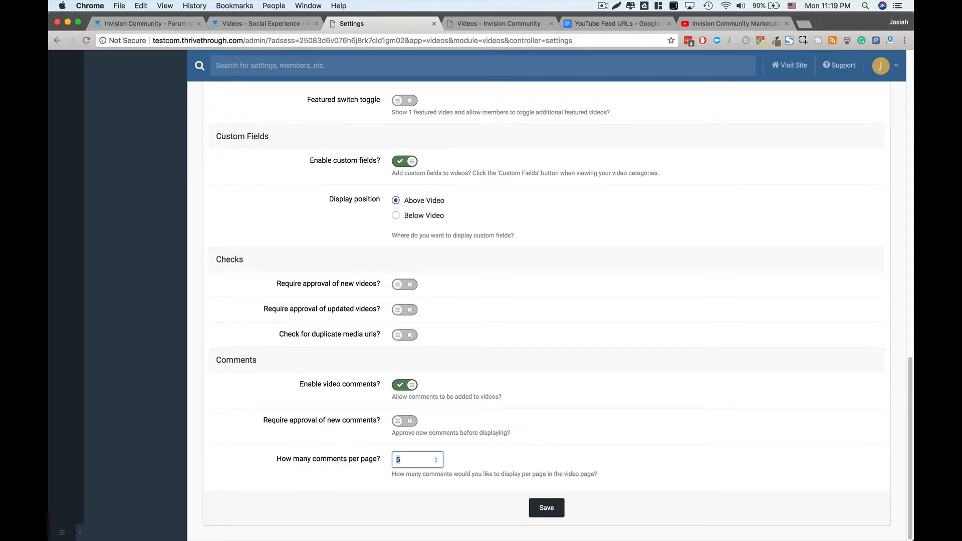
pyautogui.write('50')
pyautogui.click(533, 452)
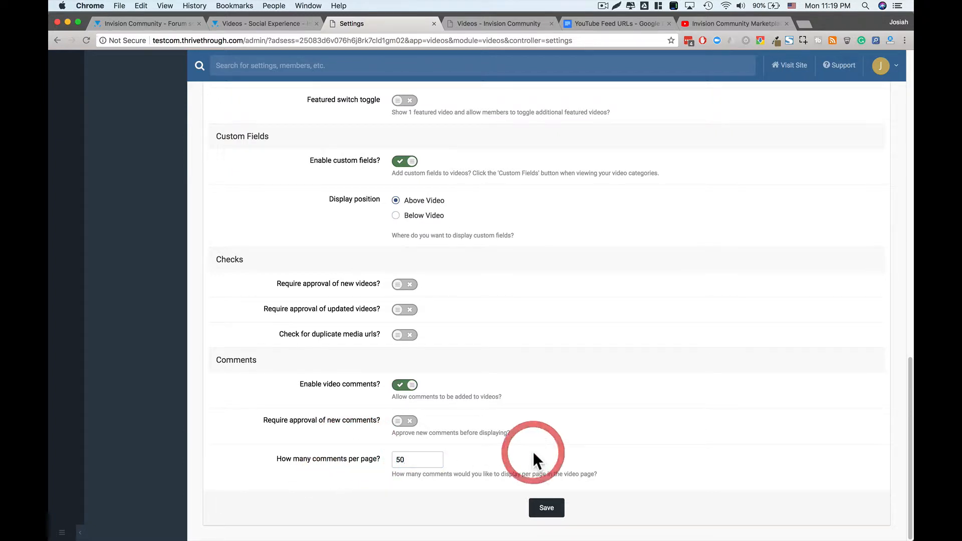
pyautogui.click(551, 506)
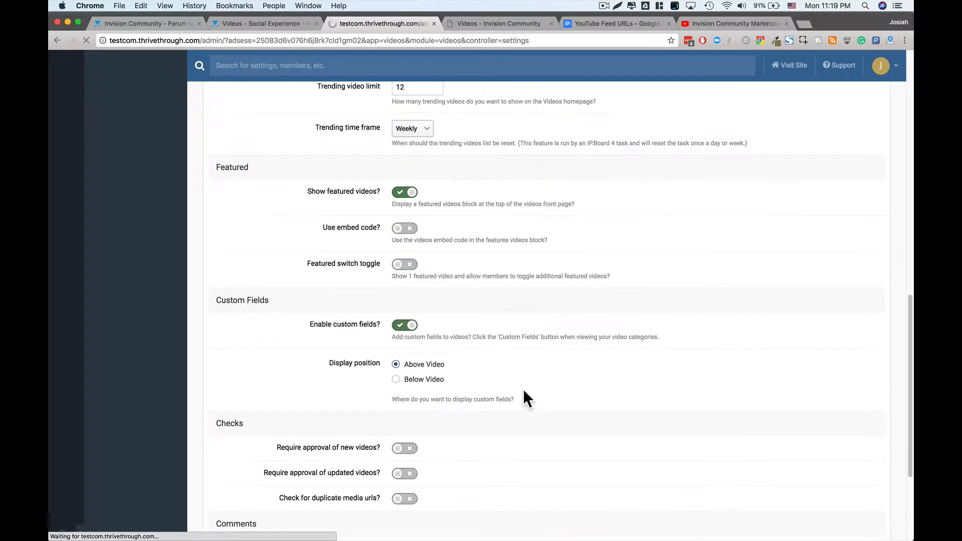
# - On Thumbnails & Uploads, enable 'Submit video urls?' while leaving direct video uploads off
pyautogui.click(296, 156)
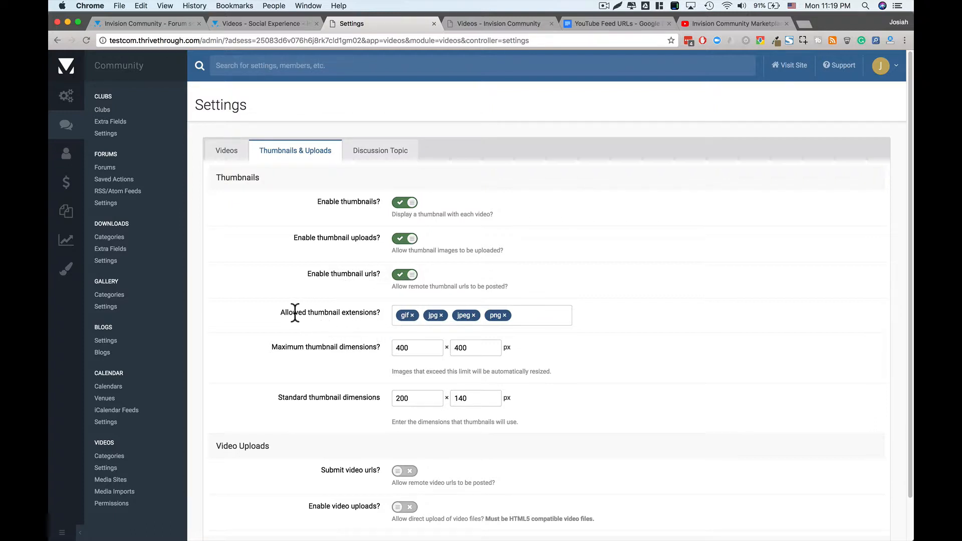
pyautogui.moveTo(294, 312); pyautogui.dragTo(332, 308)
pyautogui.click(337, 316)
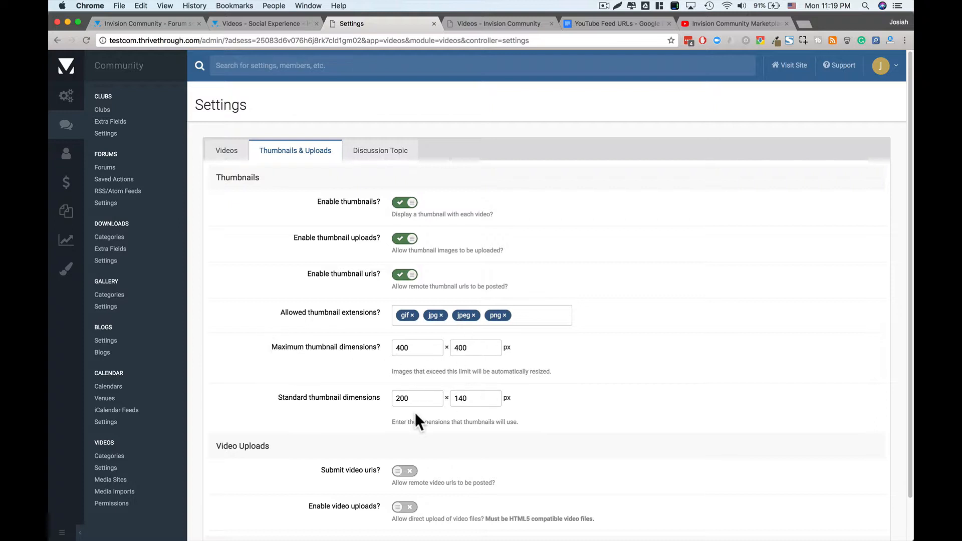
pyautogui.scroll(-2, 414, 414)
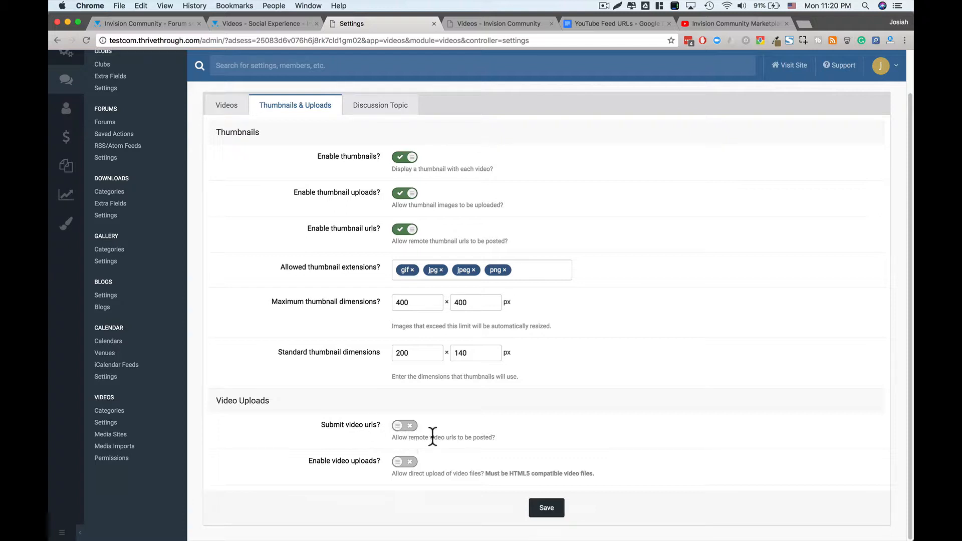
pyautogui.click(391, 426)
pyautogui.click(406, 462)
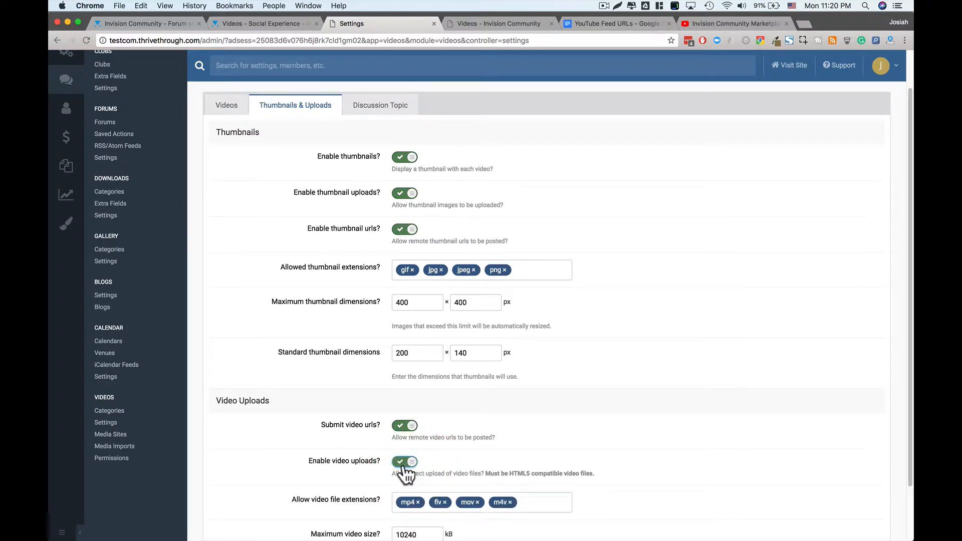
pyautogui.scroll(-2, 367, 473)
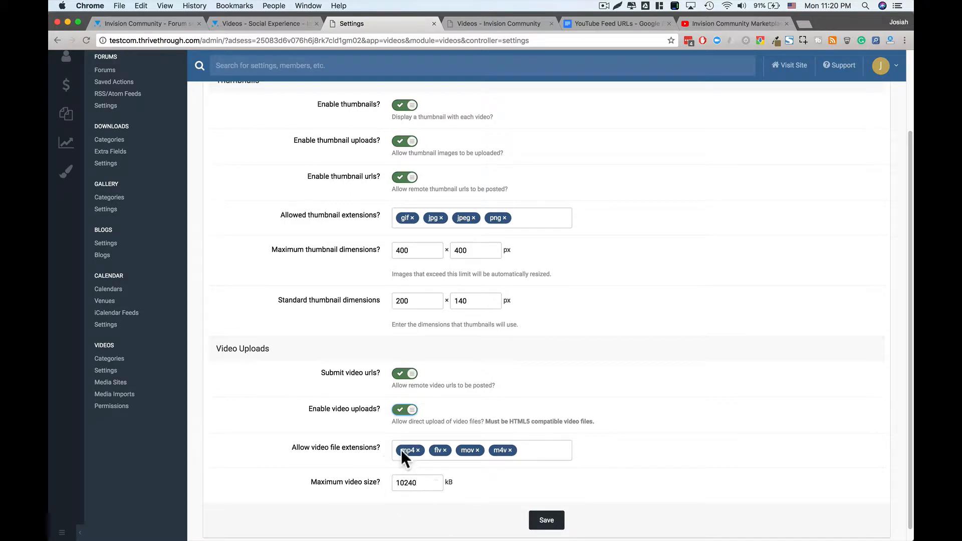
pyautogui.click(404, 409)
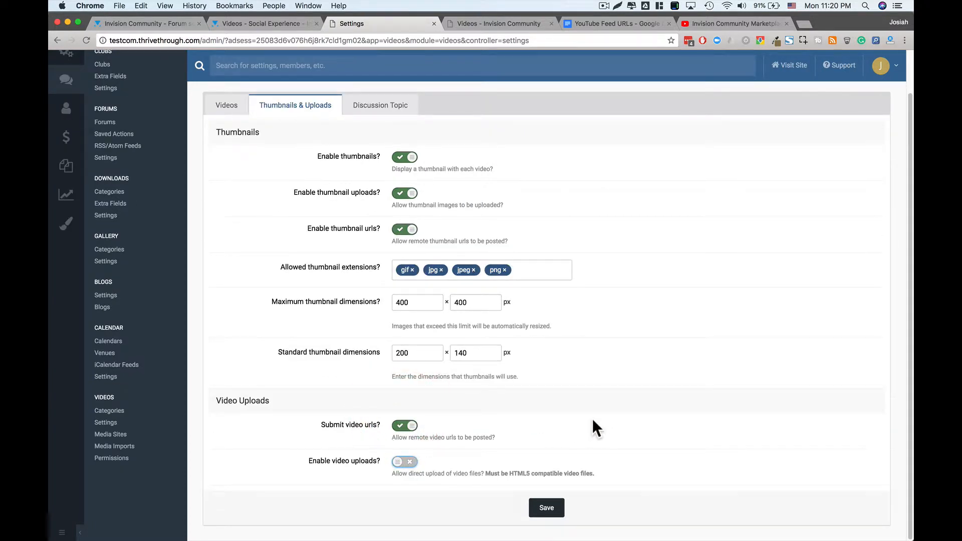
pyautogui.click(367, 106)
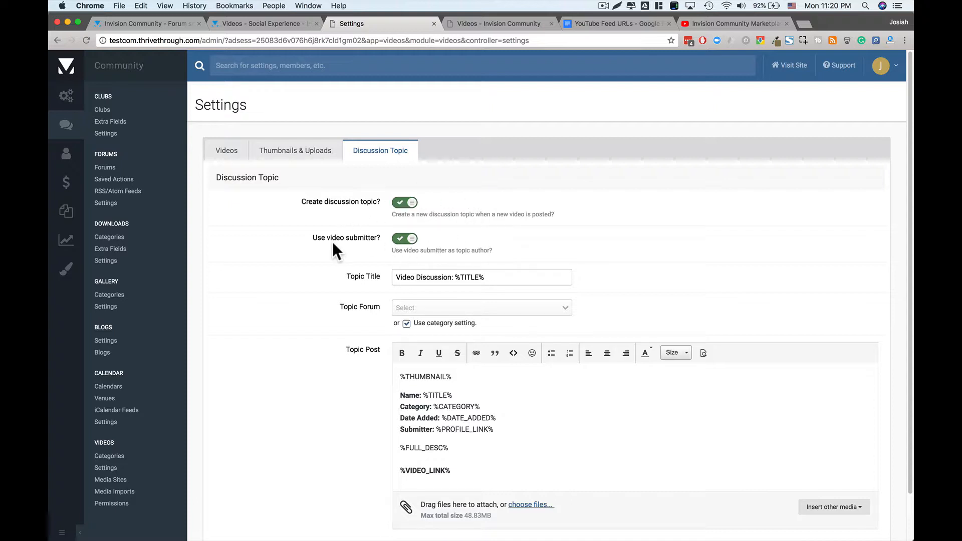
# - After checking the front-end pages, set discussion topics to 'Use category setting'
pyautogui.click(483, 24)
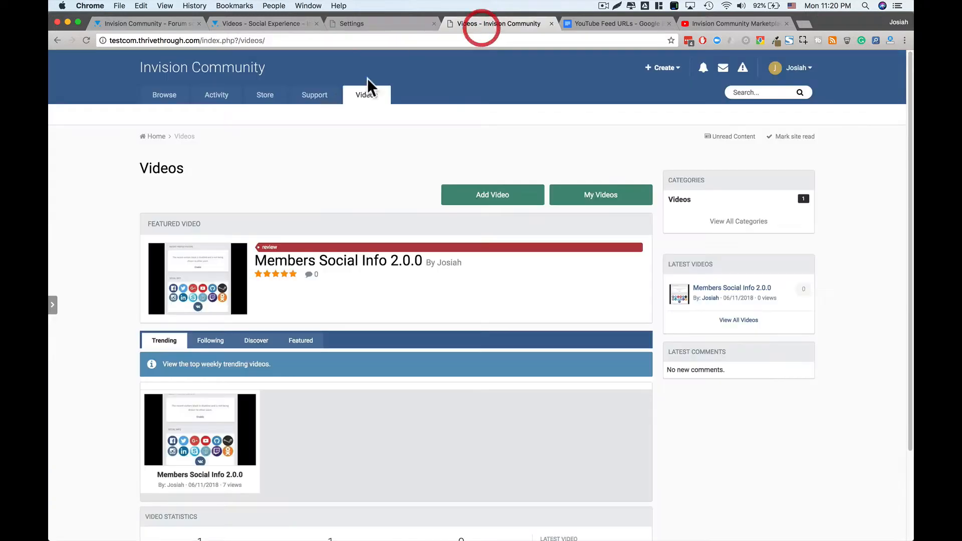
pyautogui.click(164, 95)
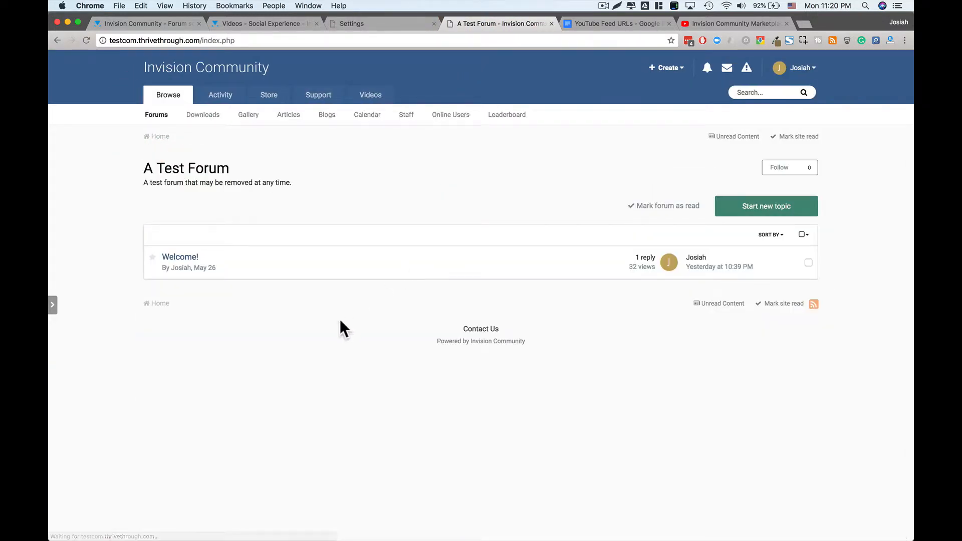
pyautogui.click(358, 23)
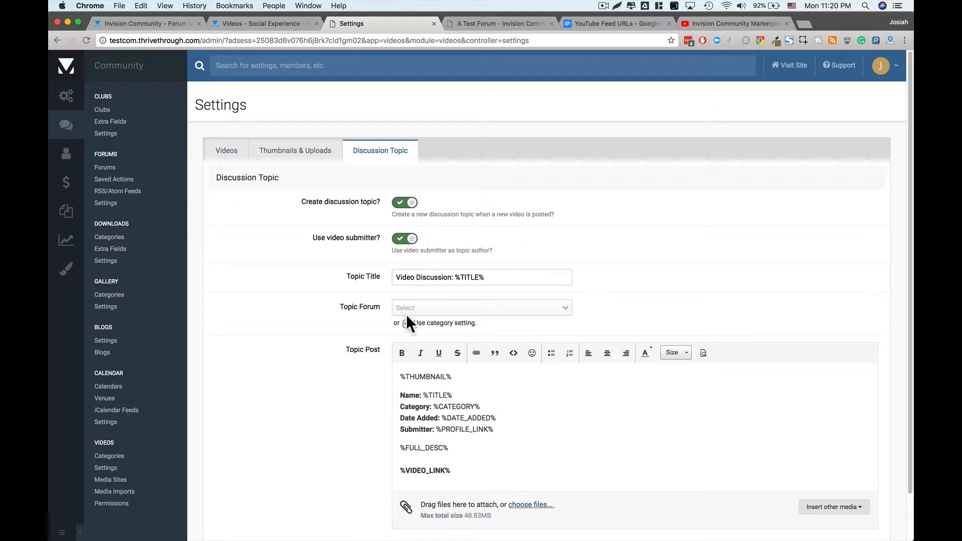
pyautogui.click(407, 308)
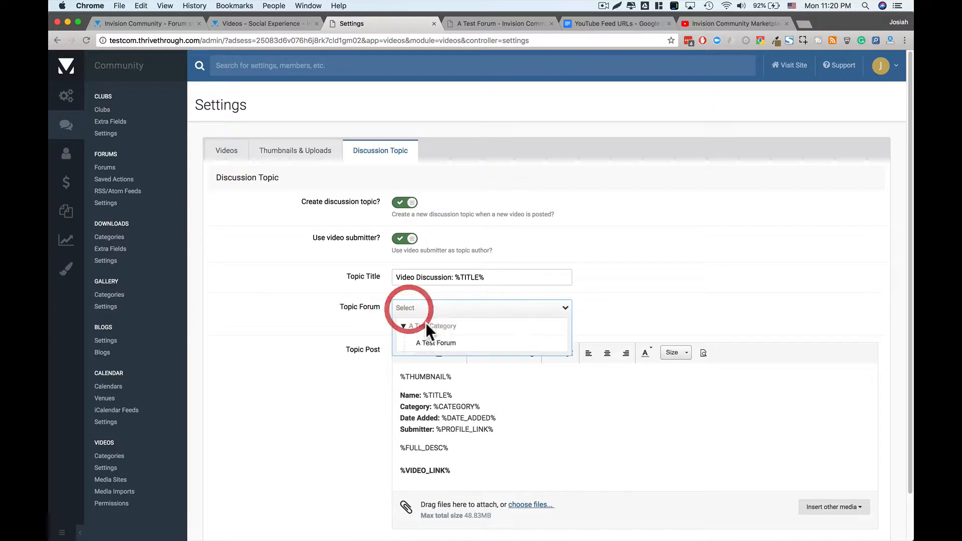
pyautogui.click(430, 322)
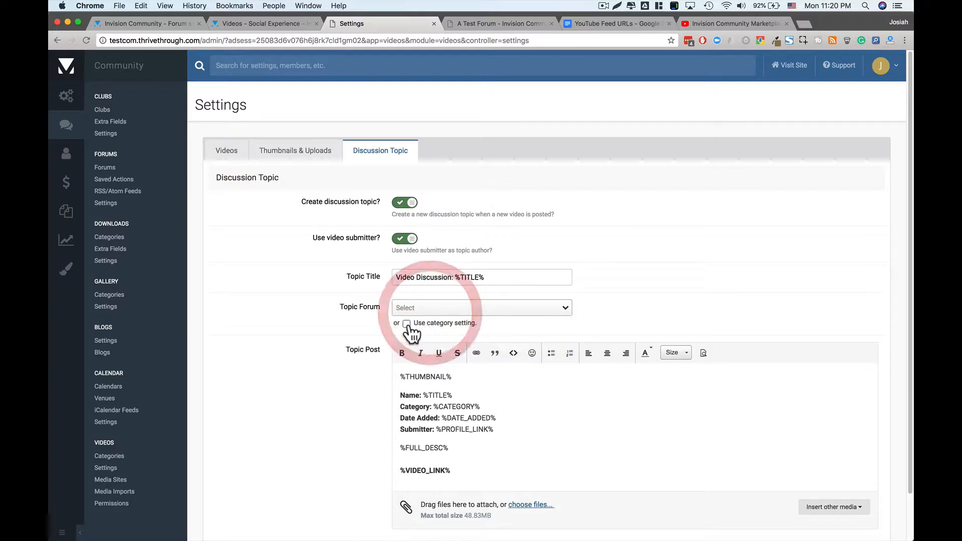
pyautogui.click(406, 324)
pyautogui.scroll(-2, 361, 380)
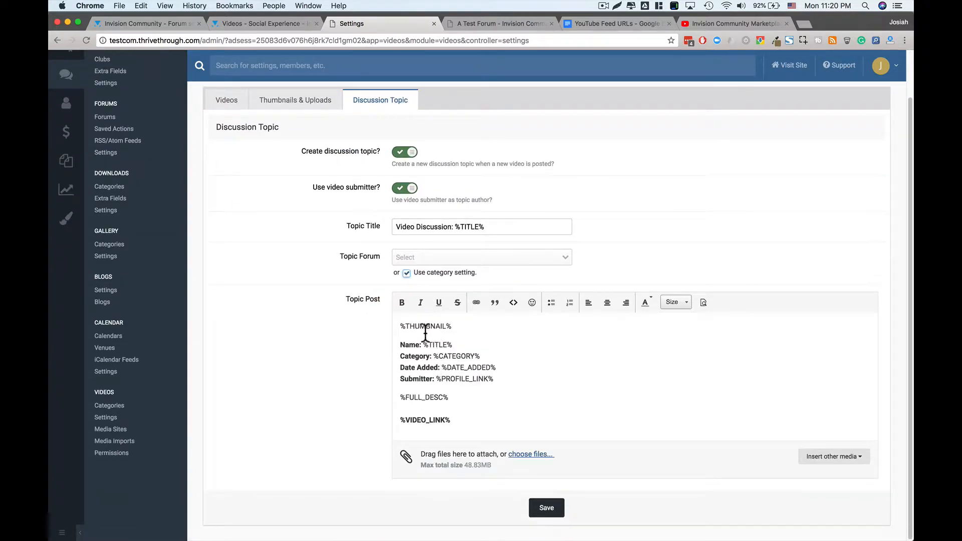
# - Switch off 'Create discussion topic?' and save the Videos settings
pyautogui.click(439, 323)
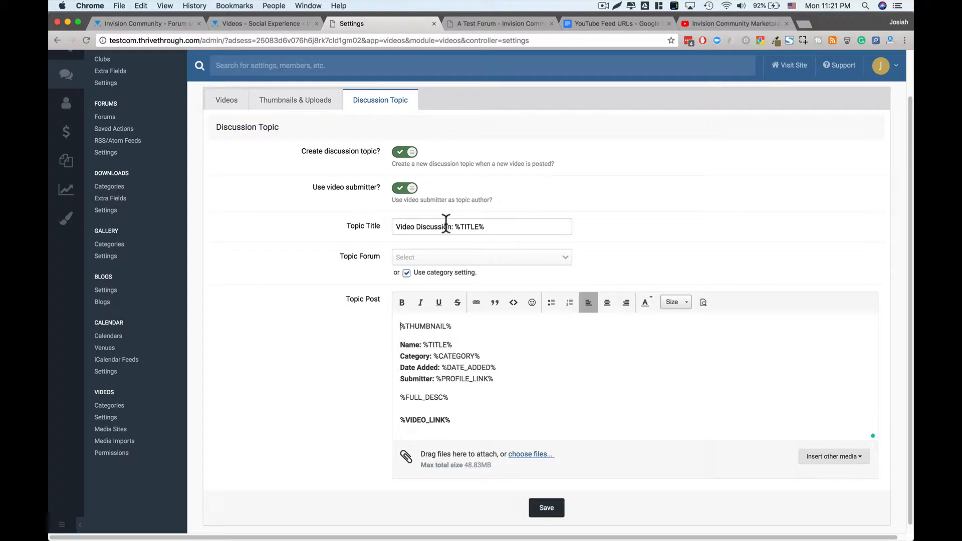
pyautogui.click(422, 228)
pyautogui.scroll(2, 462, 243)
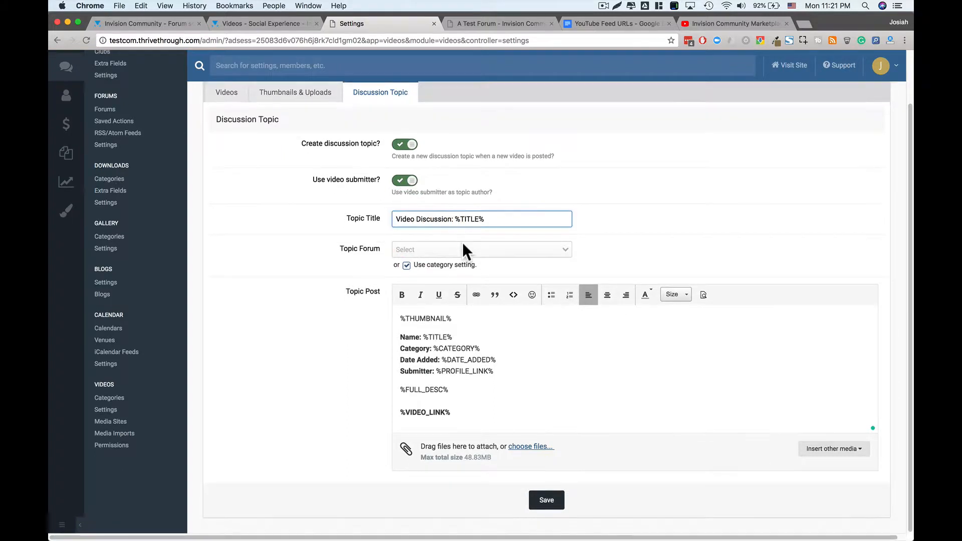
pyautogui.click(408, 202)
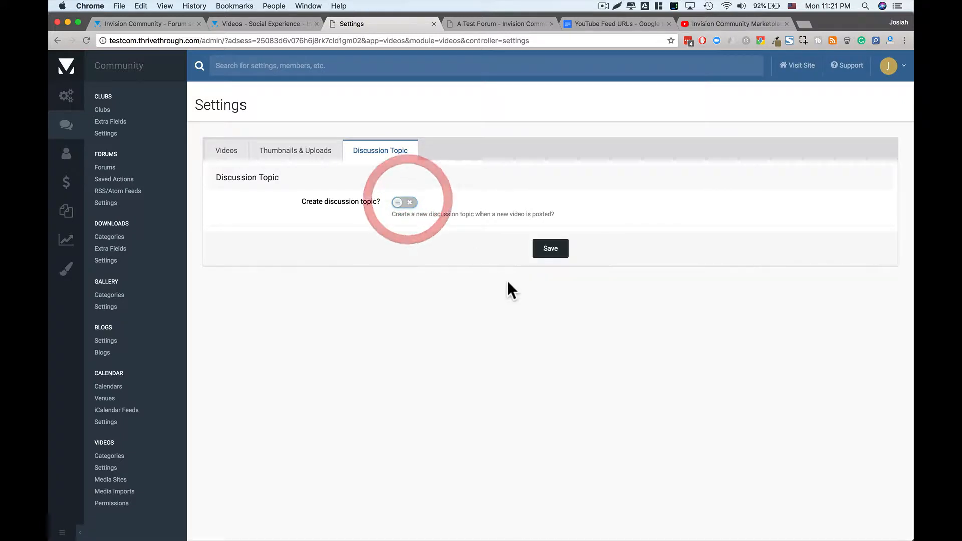
pyautogui.click(544, 249)
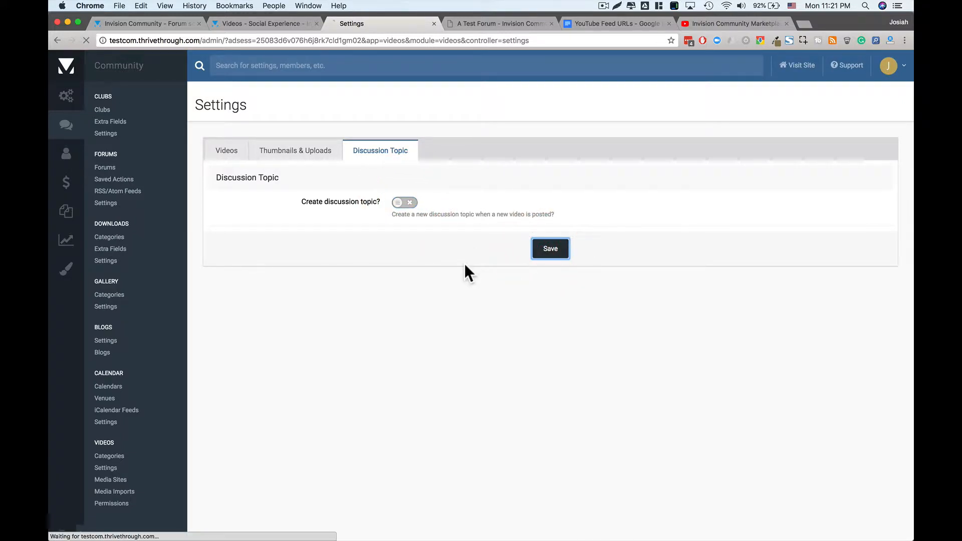
pyautogui.click(66, 241)
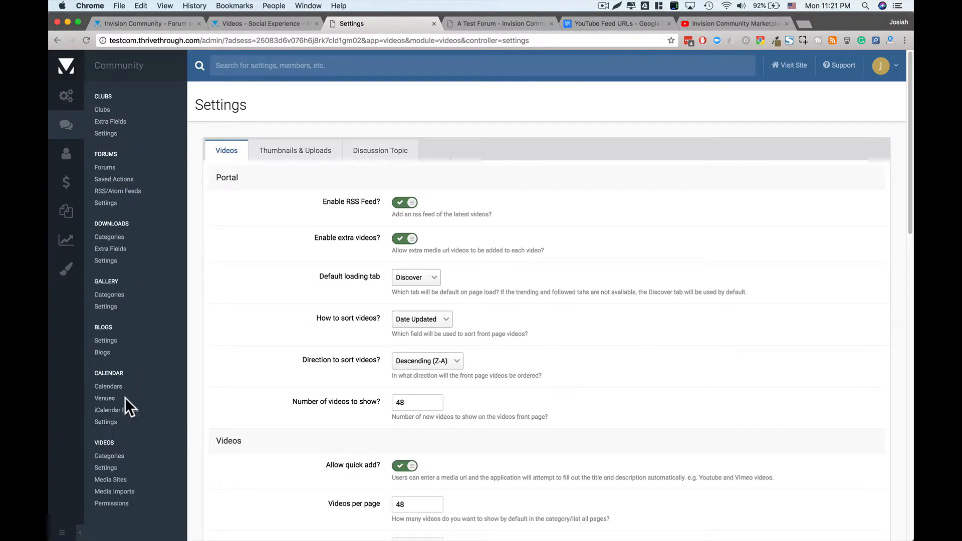
# - Start a new video category named Feeds
pyautogui.click(111, 456)
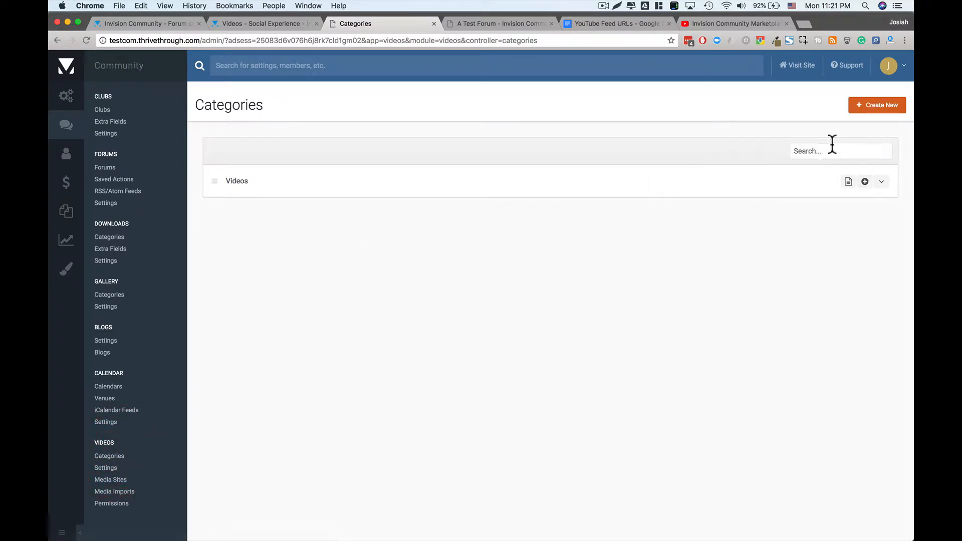
pyautogui.click(878, 112)
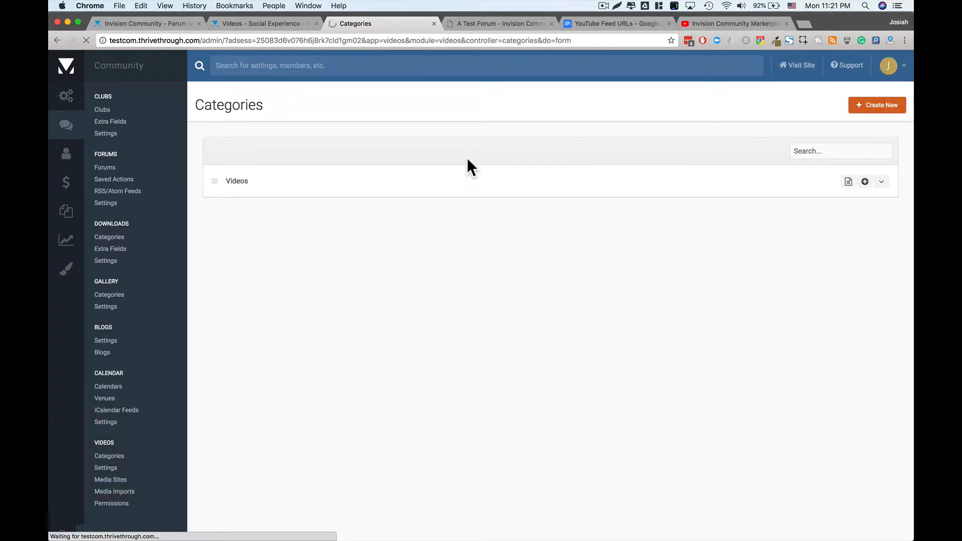
pyautogui.click(408, 205)
pyautogui.write('Feeds')
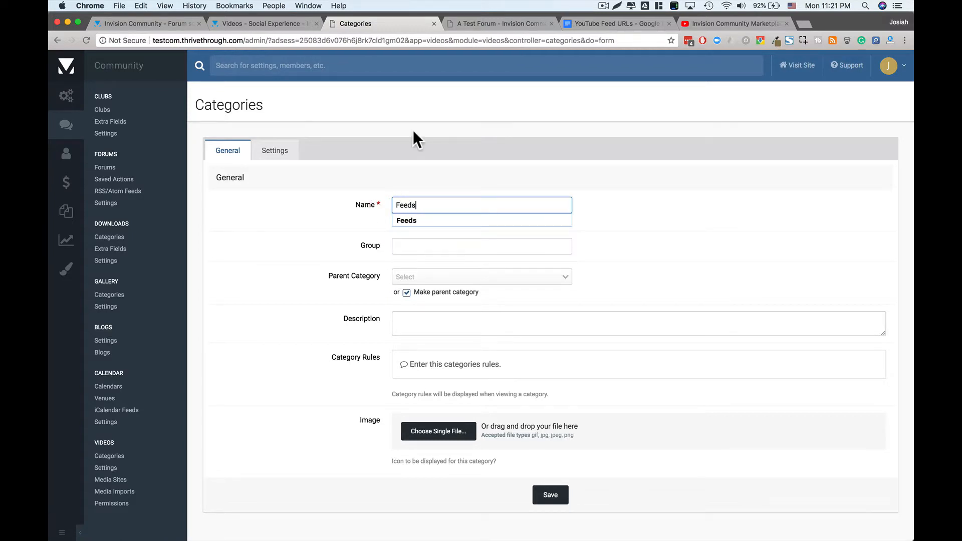
pyautogui.press('Tab')
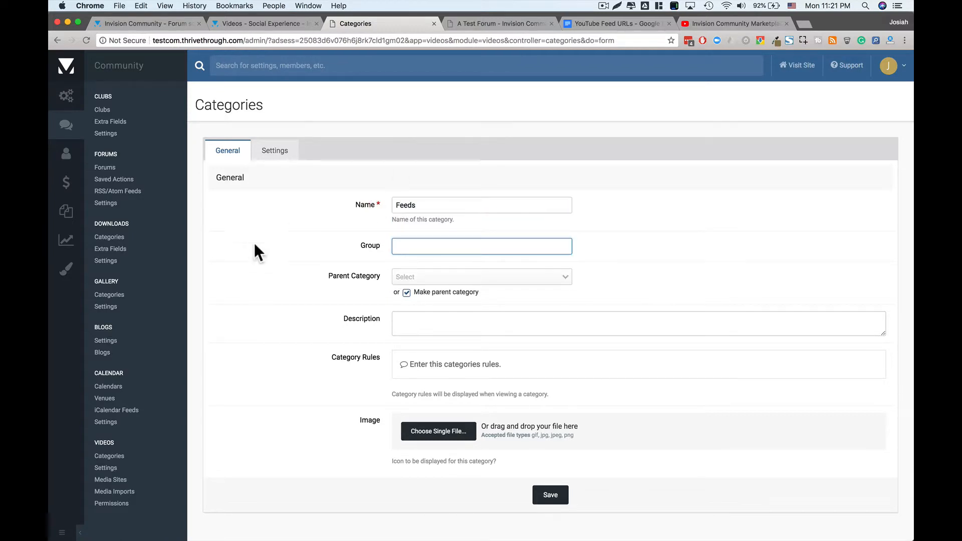
pyautogui.click(302, 269)
# - Set the category group to Reviews and choose Videos as its parent category
pyautogui.click(394, 247)
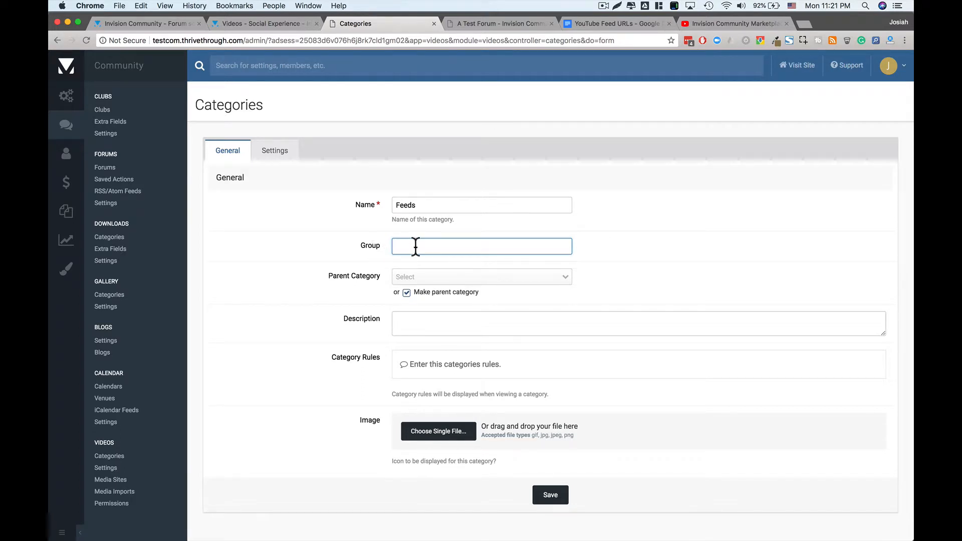
pyautogui.write('f')
pyautogui.write('admin')
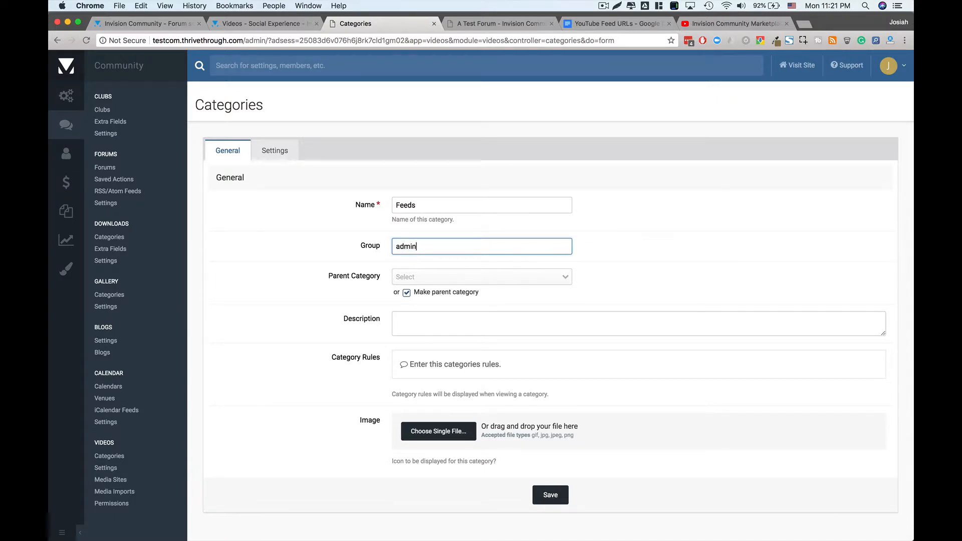
pyautogui.press('BackSpace')
pyautogui.press('BackSpace')
pyautogui.press('BackSpace')
pyautogui.press('BackSpace')
pyautogui.press('BackSpace')
pyautogui.click(373, 247)
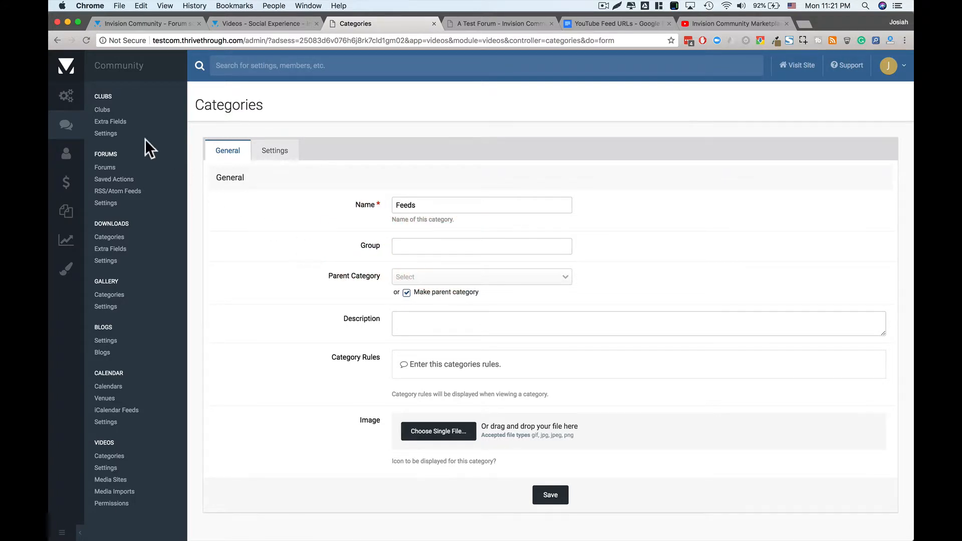
pyautogui.click(443, 249)
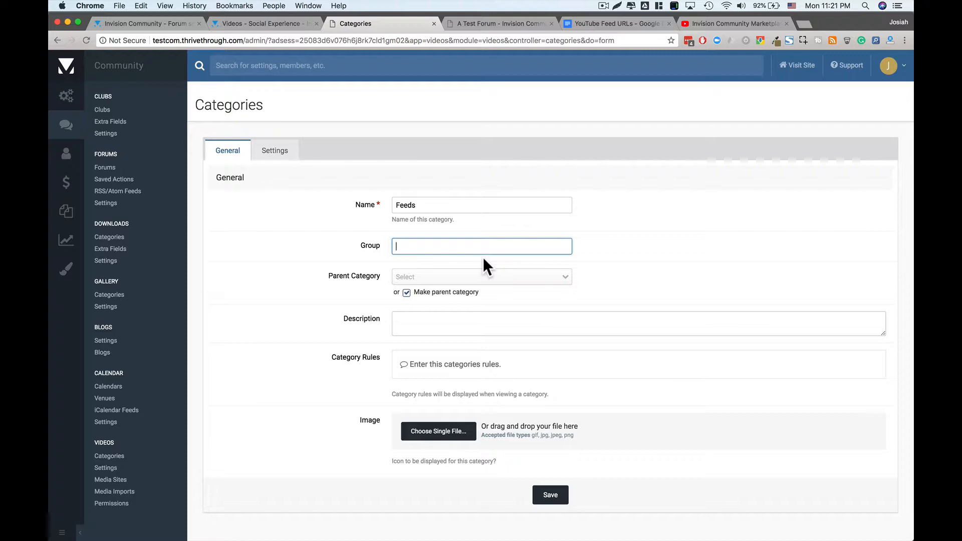
pyautogui.write('Reviews')
pyautogui.click(332, 277)
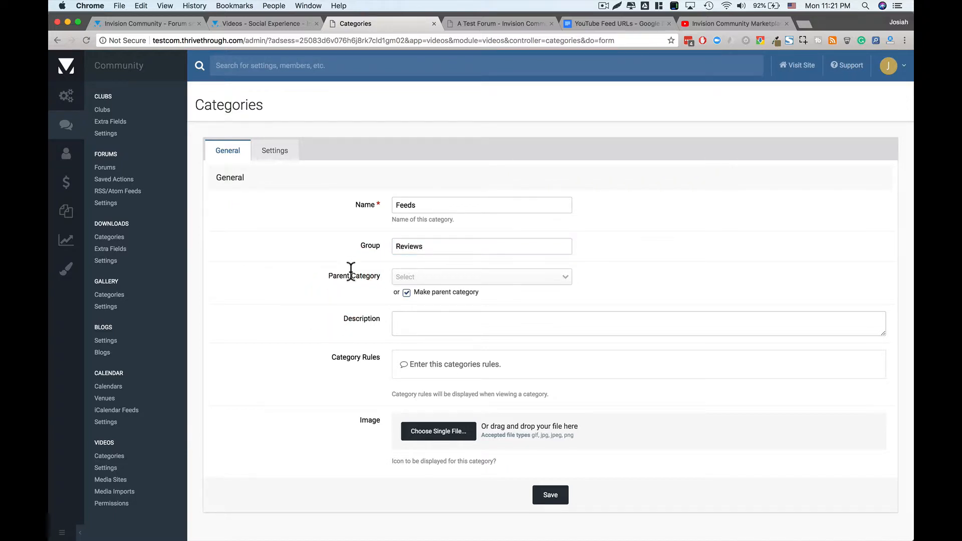
pyautogui.click(406, 292)
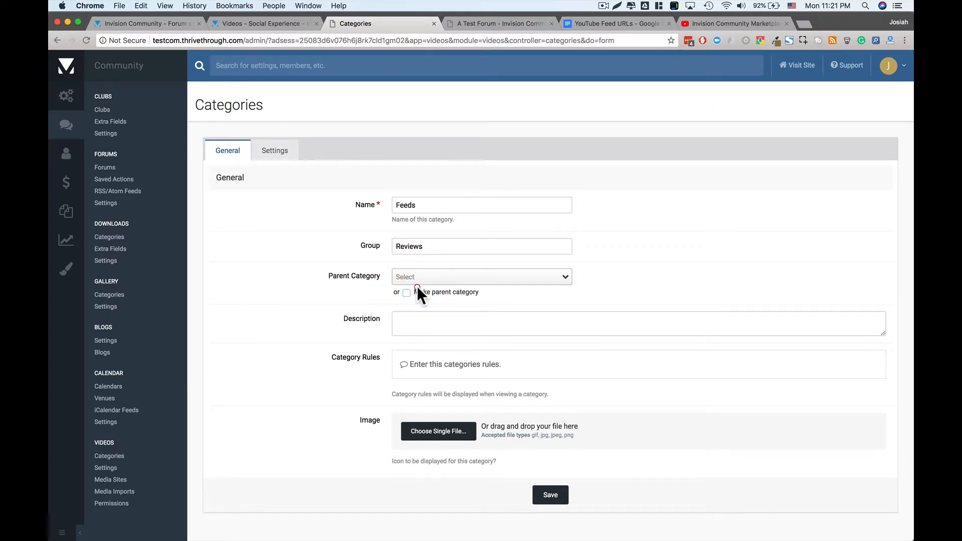
pyautogui.click(423, 282)
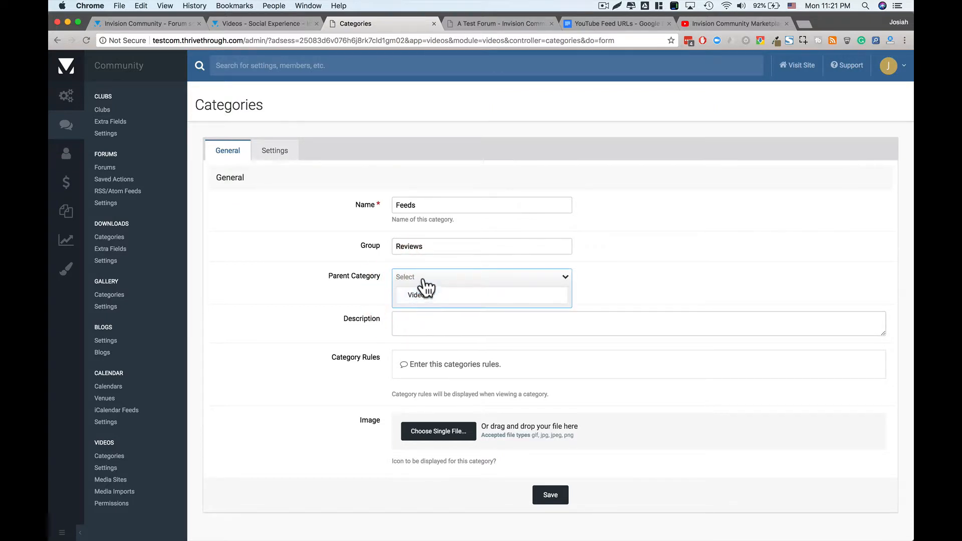
pyautogui.click(420, 296)
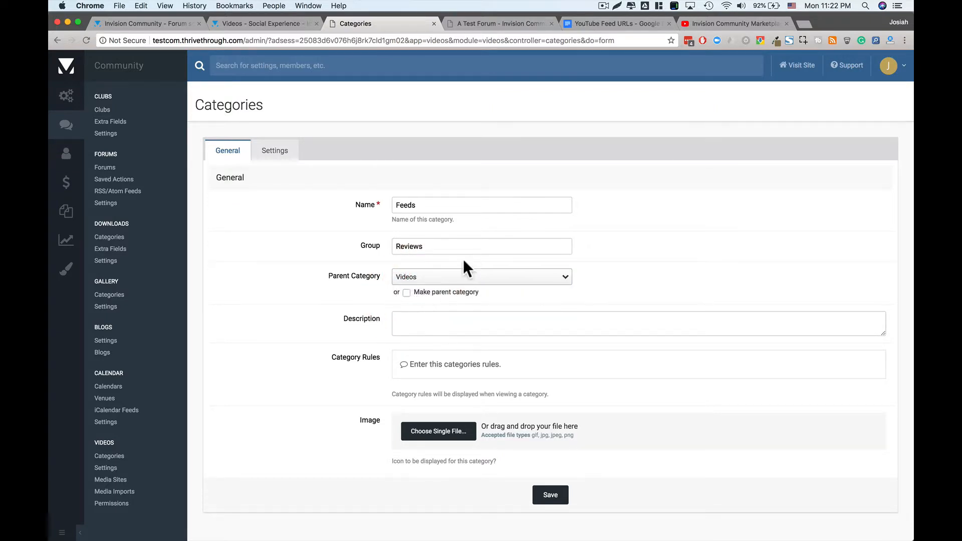
pyautogui.click(407, 294)
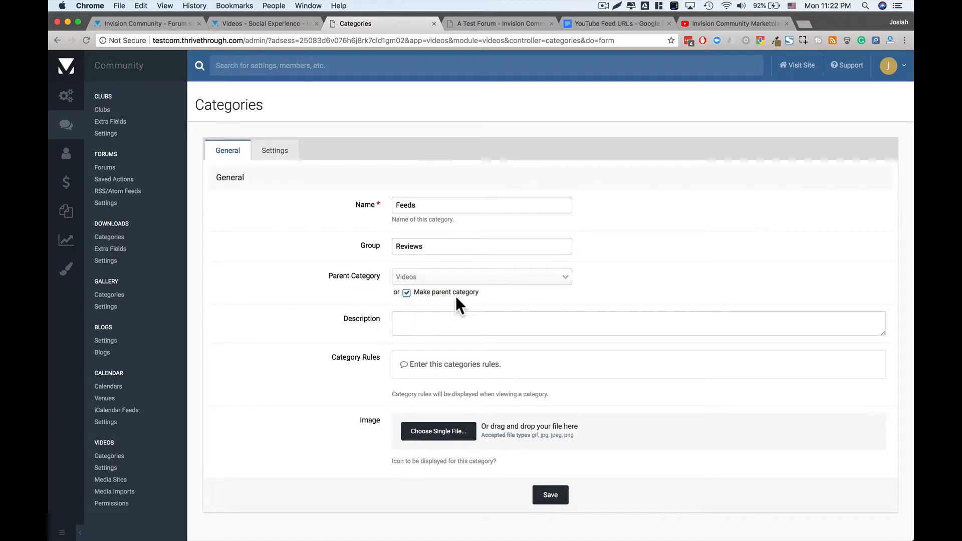
# - Add description 'Automatic feeds from YouTube channels we like.' and rules saying posting here isn't allowed
pyautogui.click(437, 322)
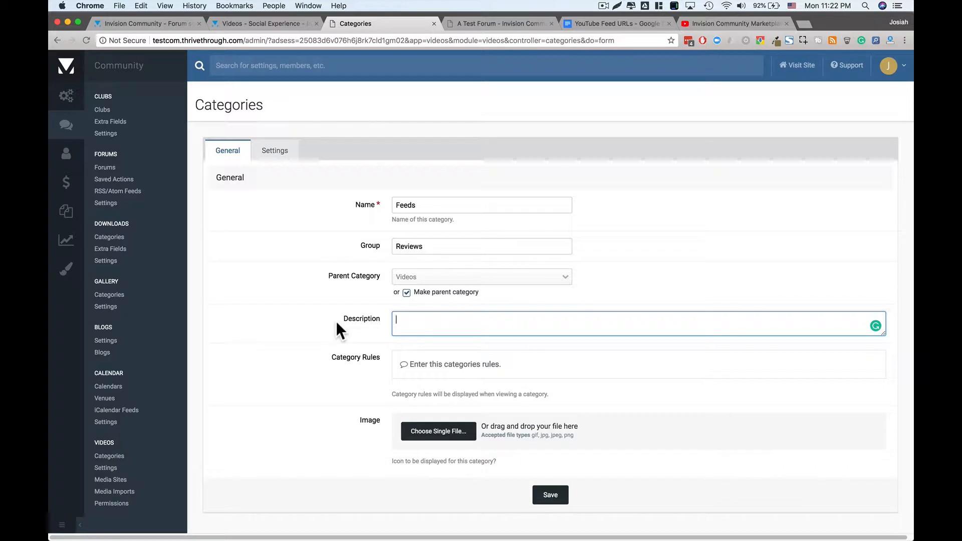
pyautogui.write('Automatic feeds from YouTube channels we like.')
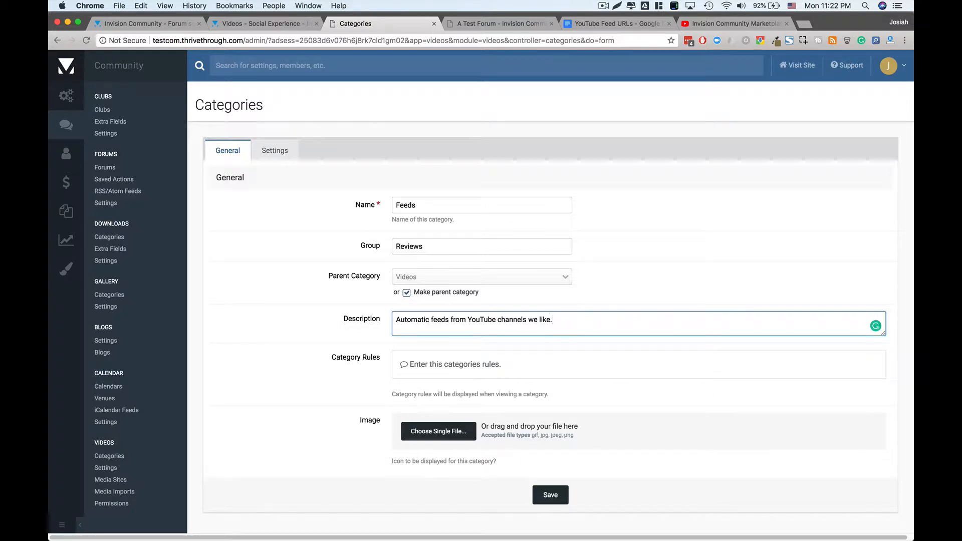
pyautogui.click(451, 365)
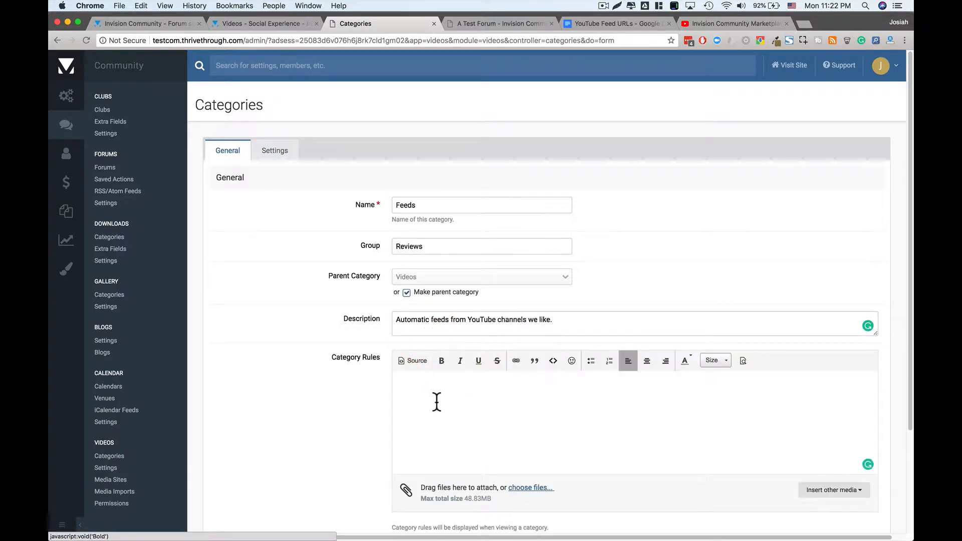
pyautogui.scroll(-3, 436, 402)
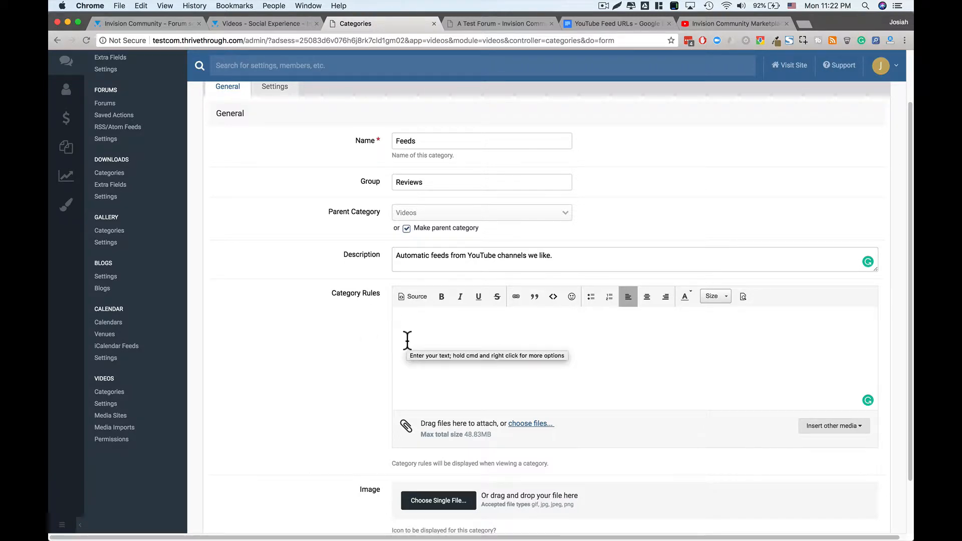
pyautogui.write("Don'")
pyautogui.write('t post anything here. This is all automated. Your posts will be removed or moved to an appropriate category.')
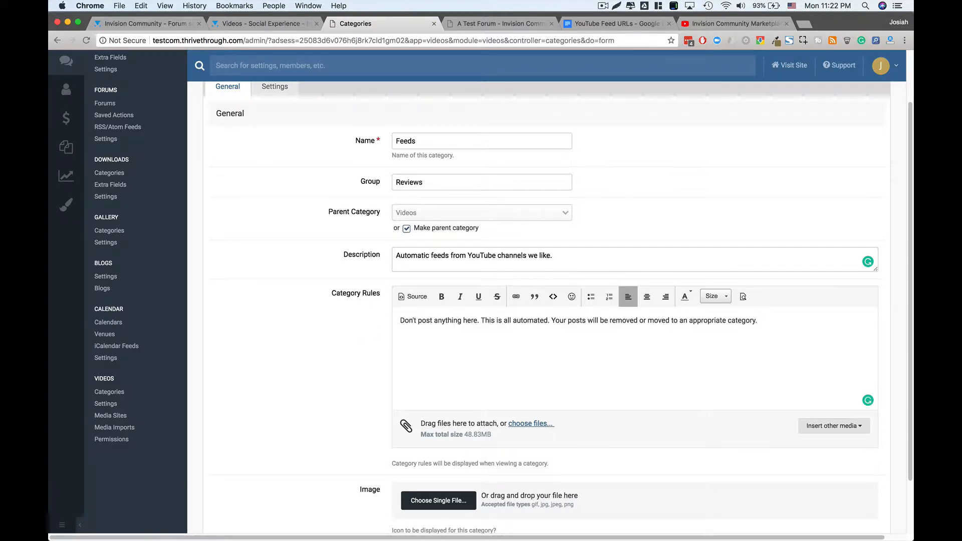
pyautogui.scroll(-2, 389, 369)
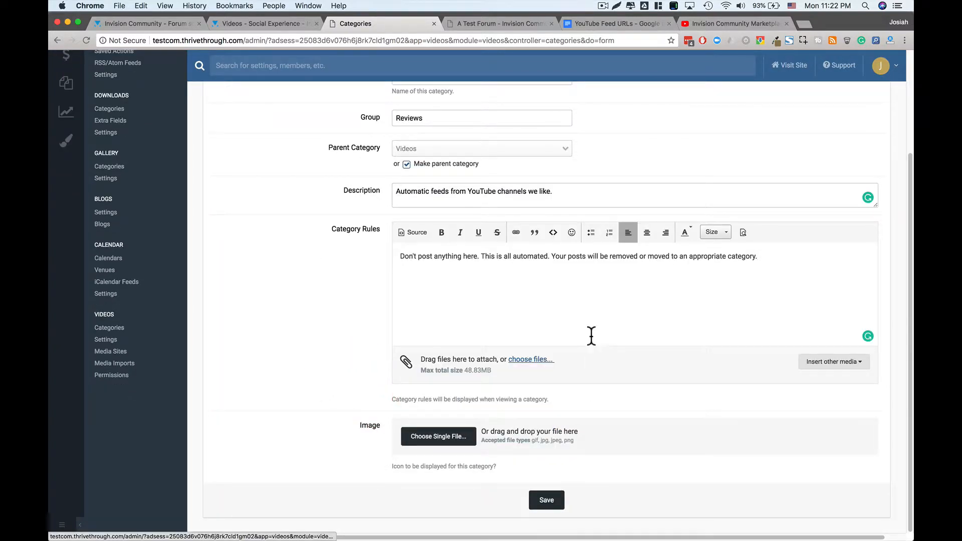
pyautogui.scroll(1, 591, 337)
pyautogui.scroll(4, 591, 338)
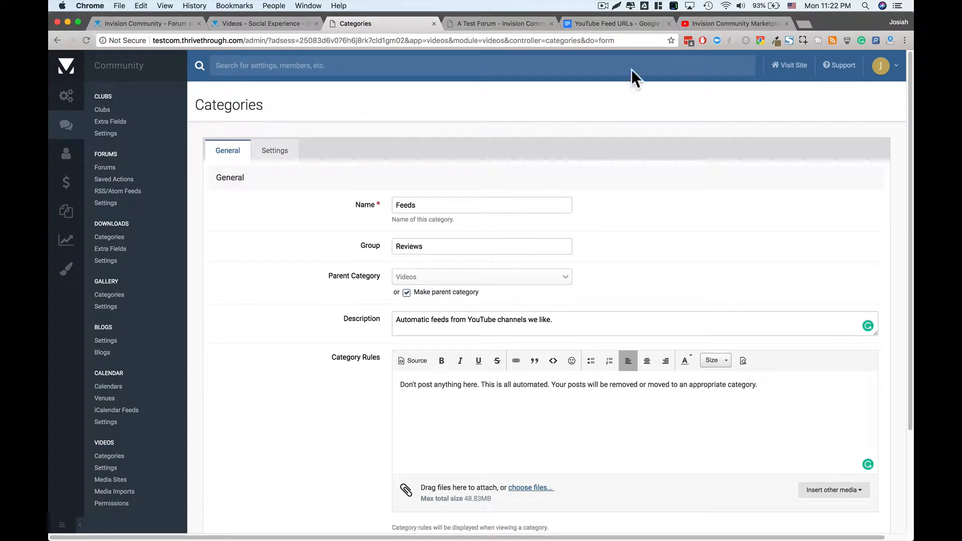
pyautogui.click(726, 22)
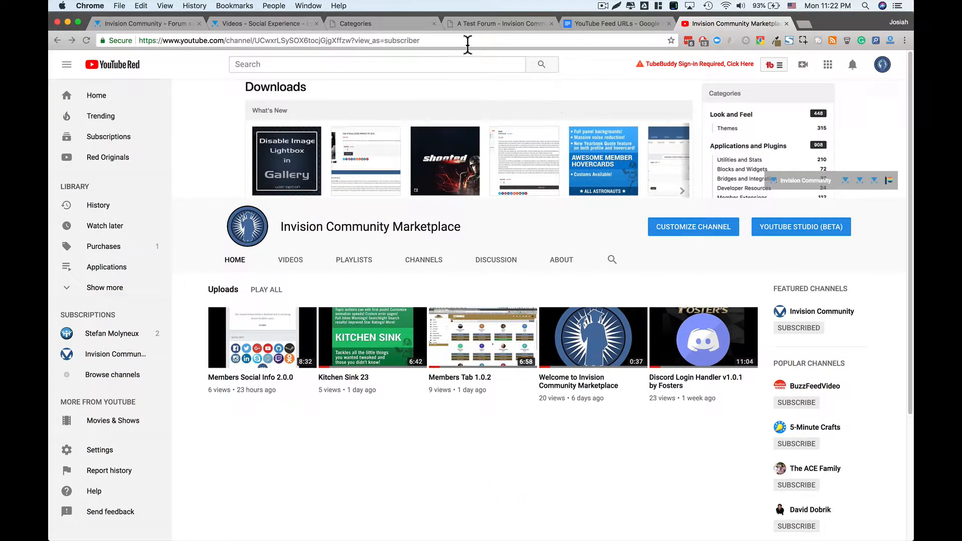
pyautogui.click(390, 30)
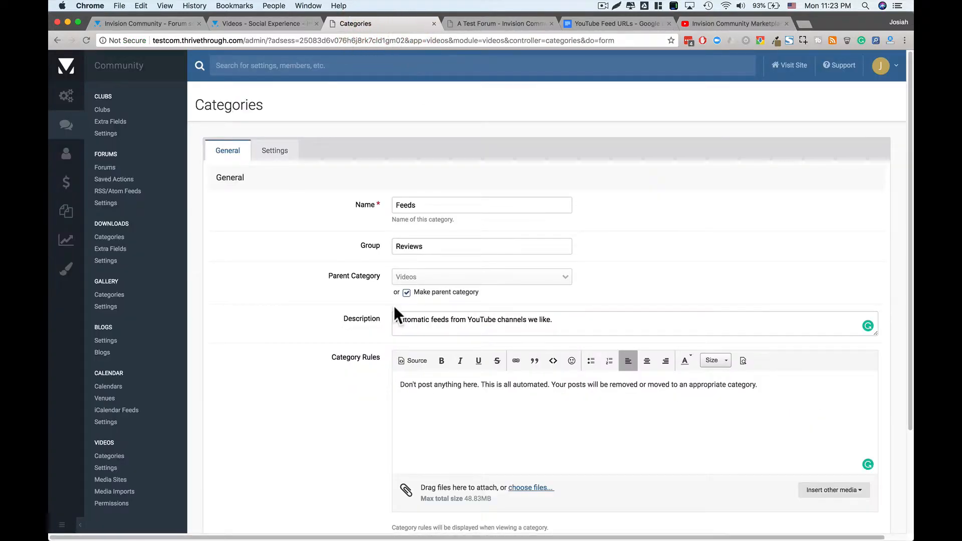
pyautogui.scroll(-1, 394, 306)
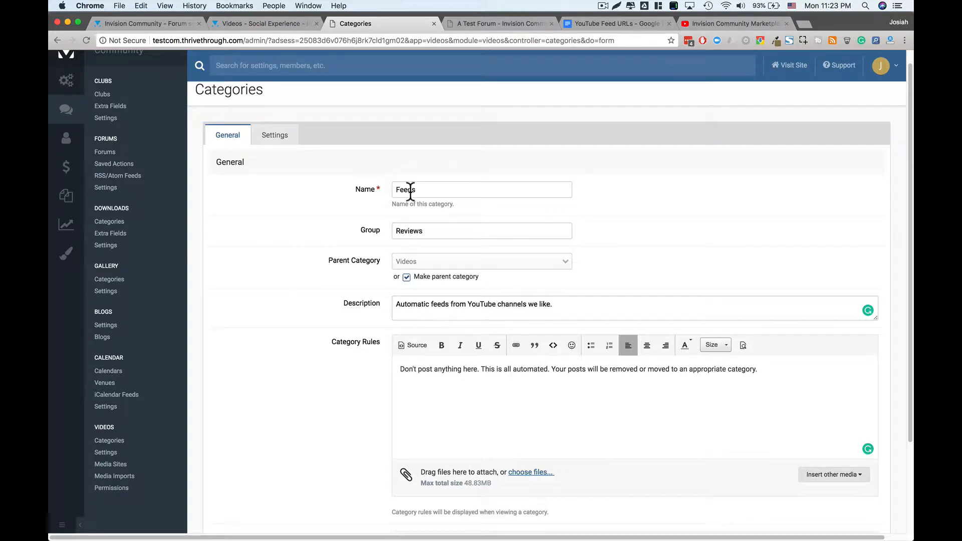
pyautogui.scroll(-6, 573, 260)
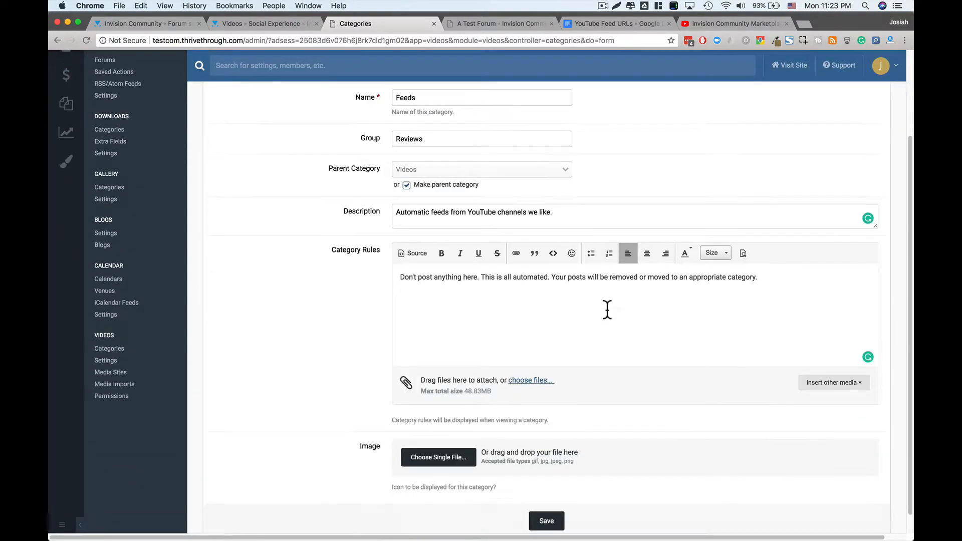
pyautogui.scroll(-1, 557, 236)
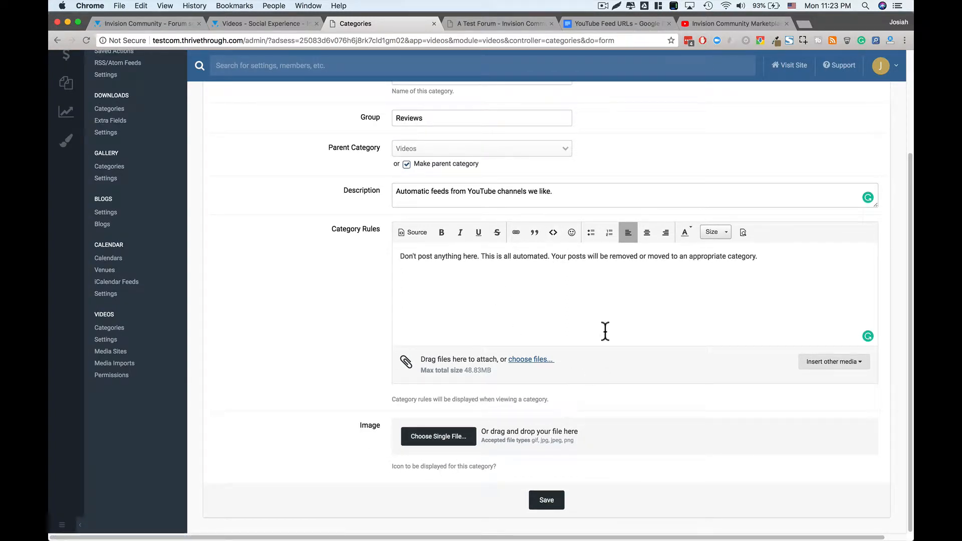
pyautogui.scroll(5, 351, 240)
pyautogui.scroll(-5, 327, 284)
pyautogui.scroll(5, 321, 266)
# - On the category Settings tab, toggle Category Only on and back off
pyautogui.click(265, 155)
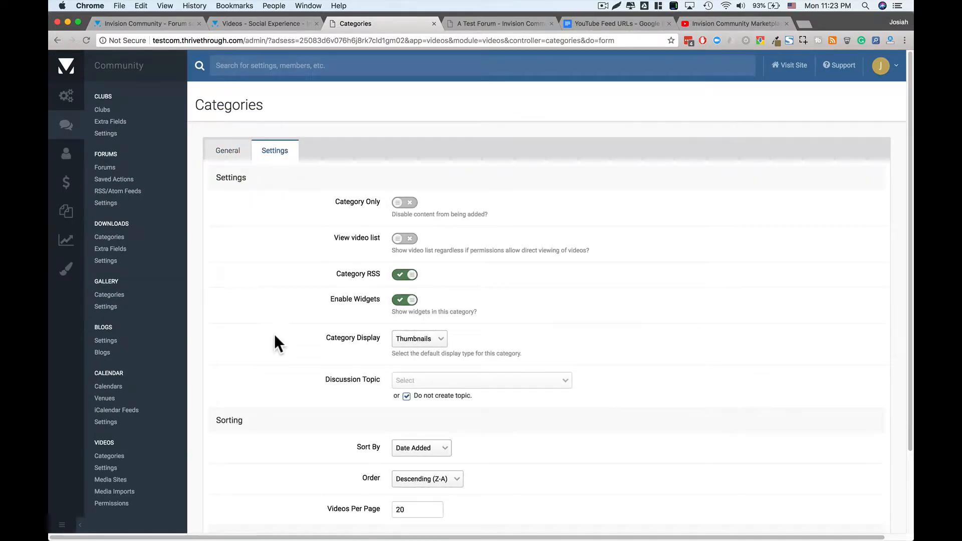
pyautogui.click(404, 204)
pyautogui.click(404, 203)
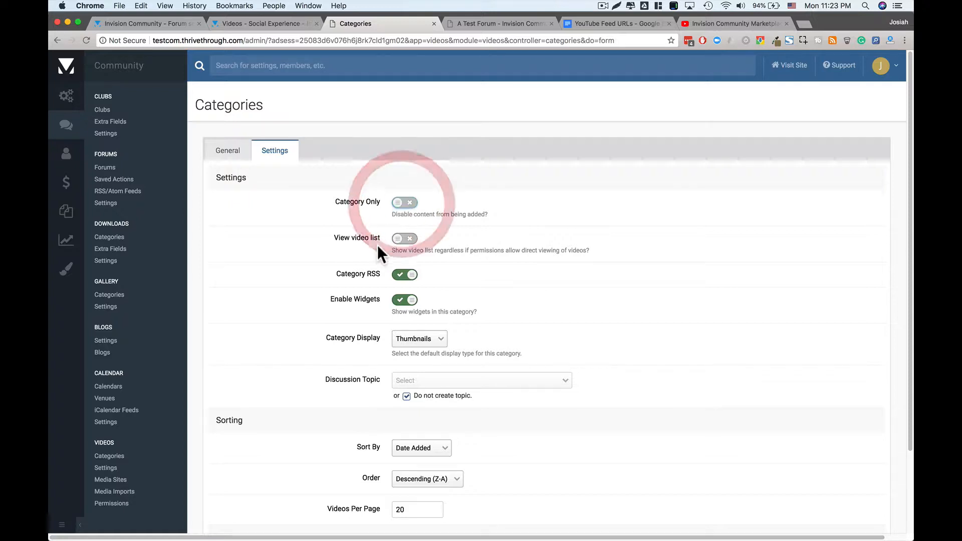
pyautogui.moveTo(338, 237); pyautogui.dragTo(370, 237)
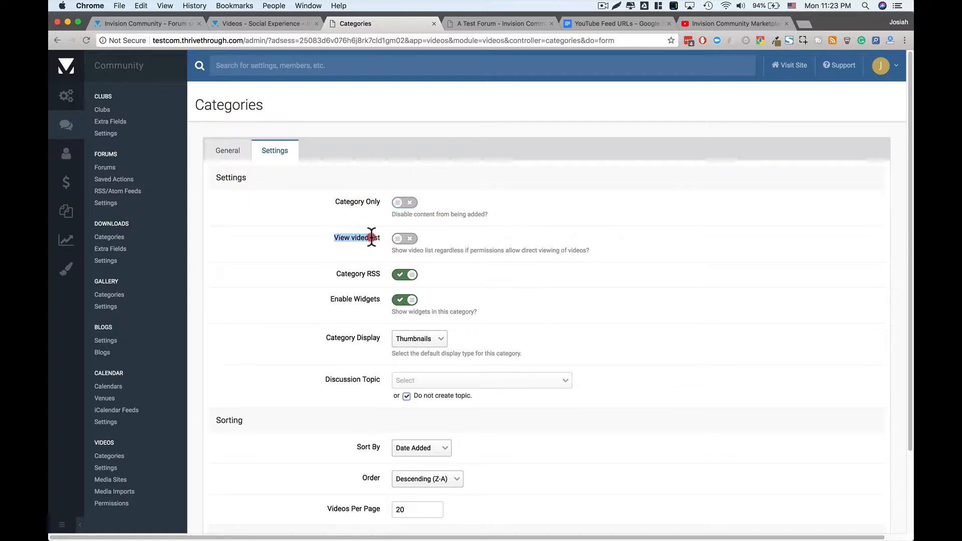
pyautogui.click(369, 237)
# - Turn on Enable Widgets for the category, then switch to the 'A Test Forum' page
pyautogui.scroll(-2, 439, 314)
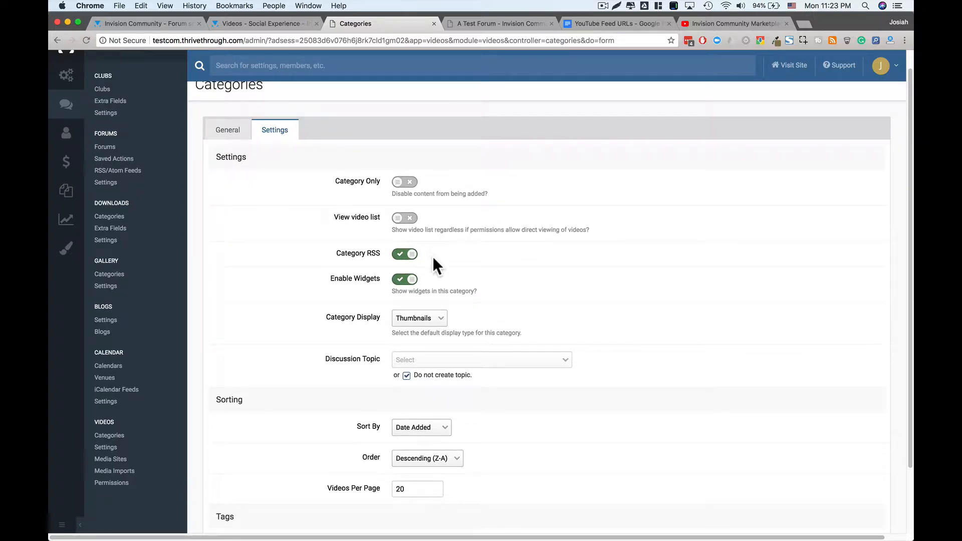
pyautogui.scroll(-1, 434, 257)
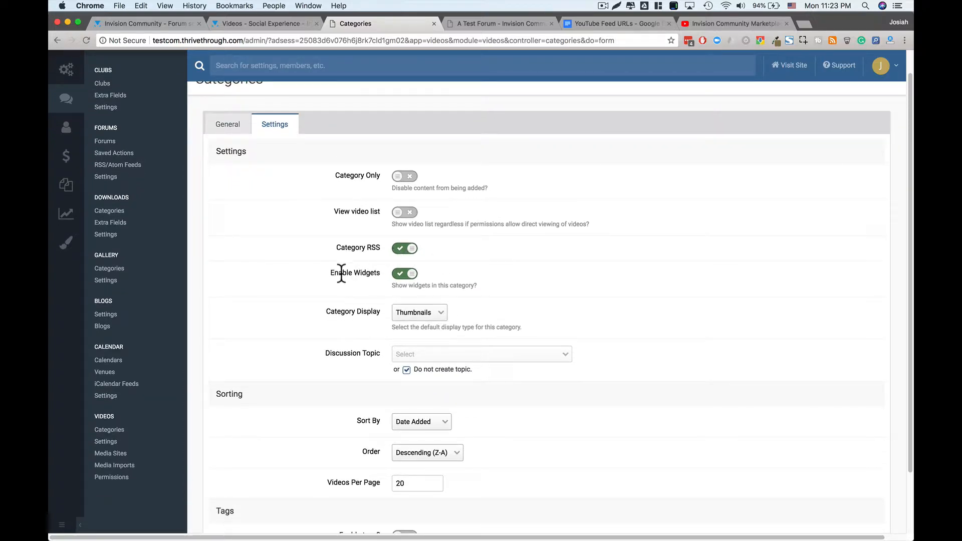
pyautogui.moveTo(334, 272); pyautogui.dragTo(367, 272)
pyautogui.click(366, 272)
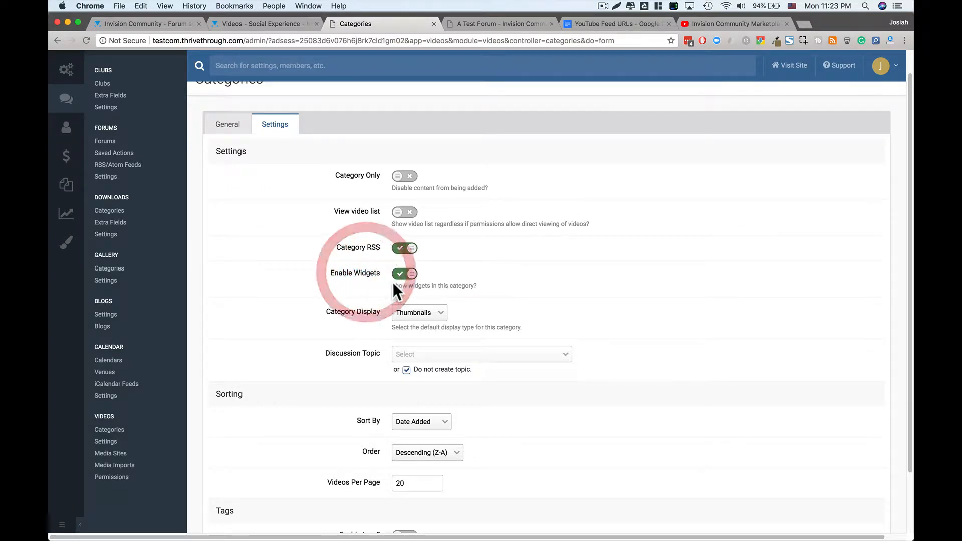
pyautogui.scroll(-3, 386, 321)
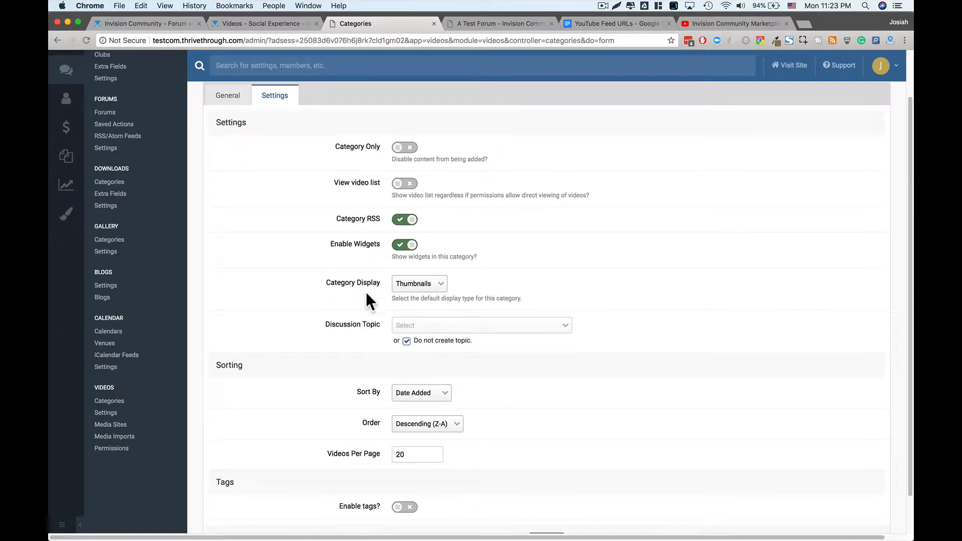
pyautogui.click(400, 245)
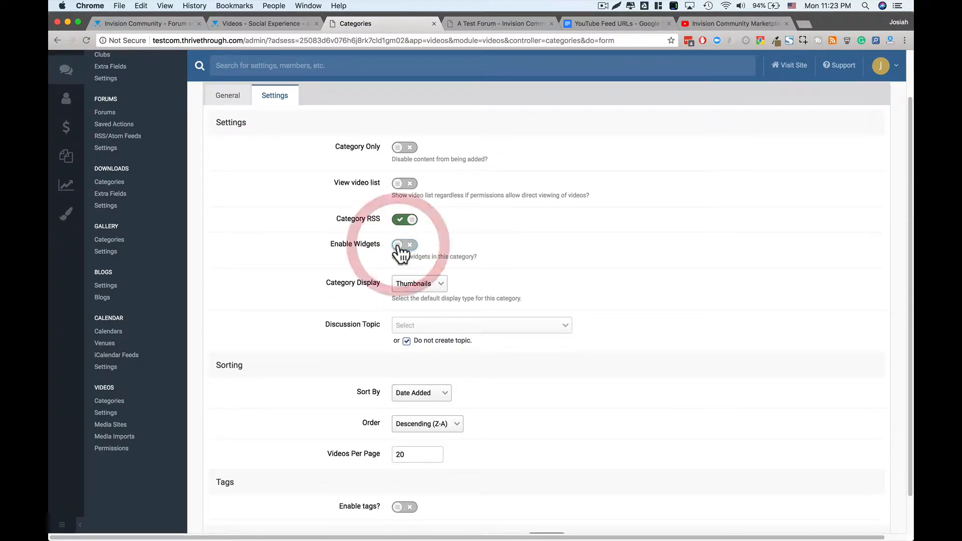
pyautogui.click(478, 25)
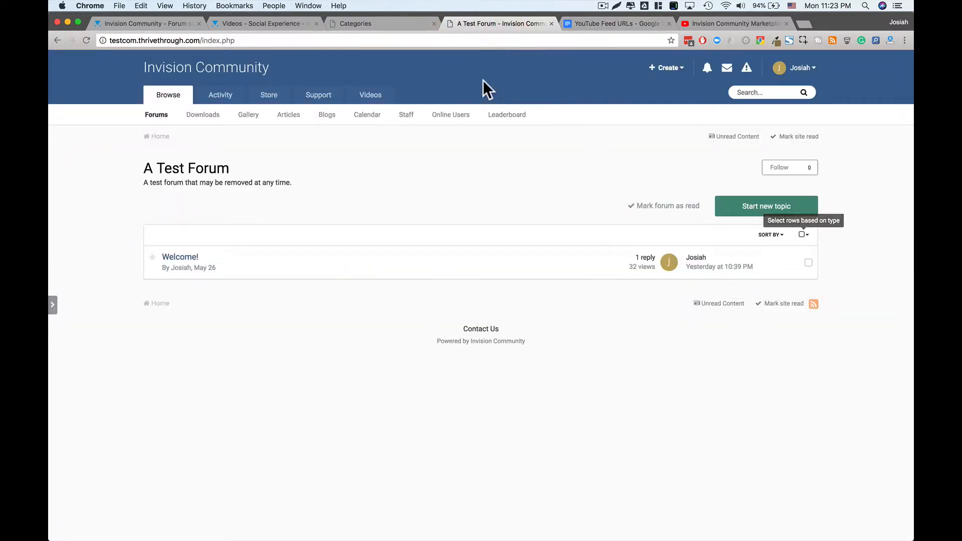
# - View the front-end Videos category, open and close Manage Blocks, then return to the admin form
pyautogui.click(369, 96)
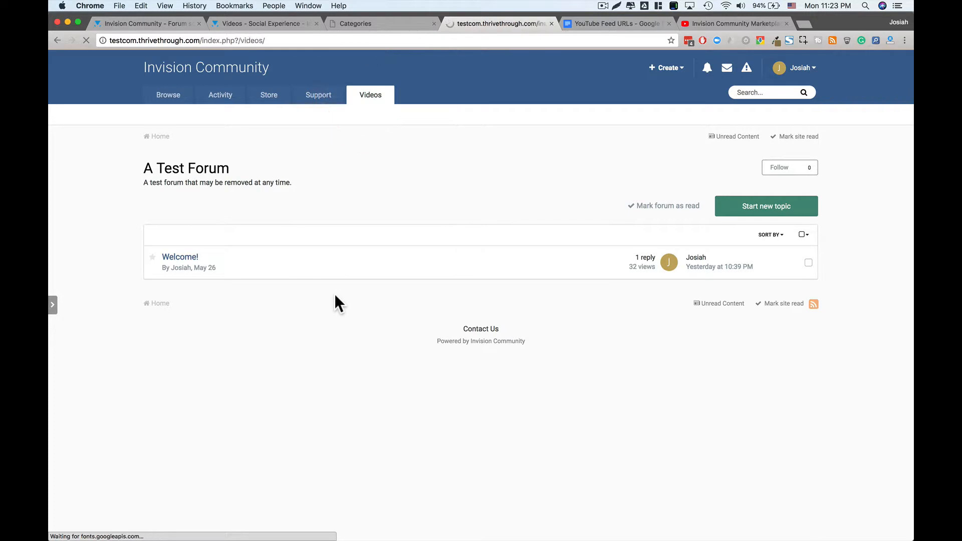
pyautogui.click(690, 201)
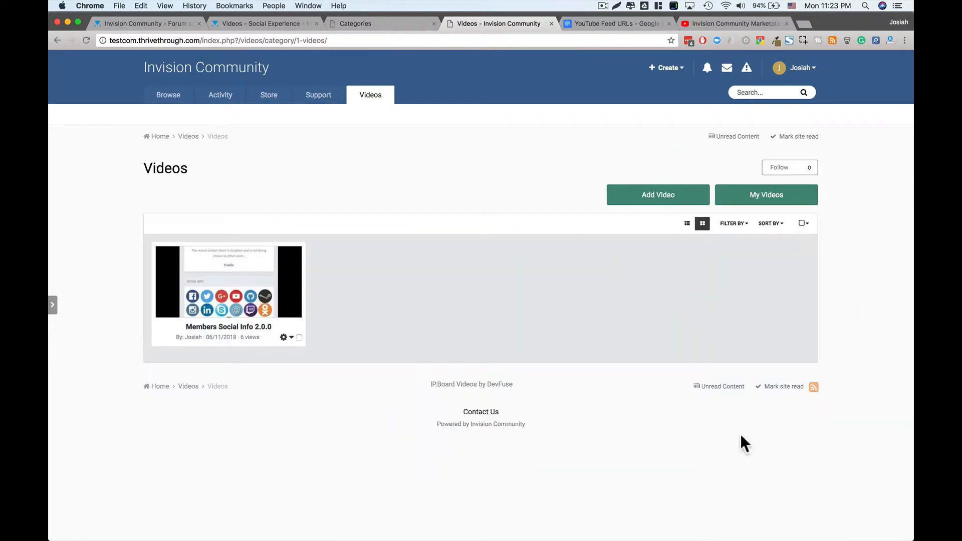
pyautogui.click(53, 306)
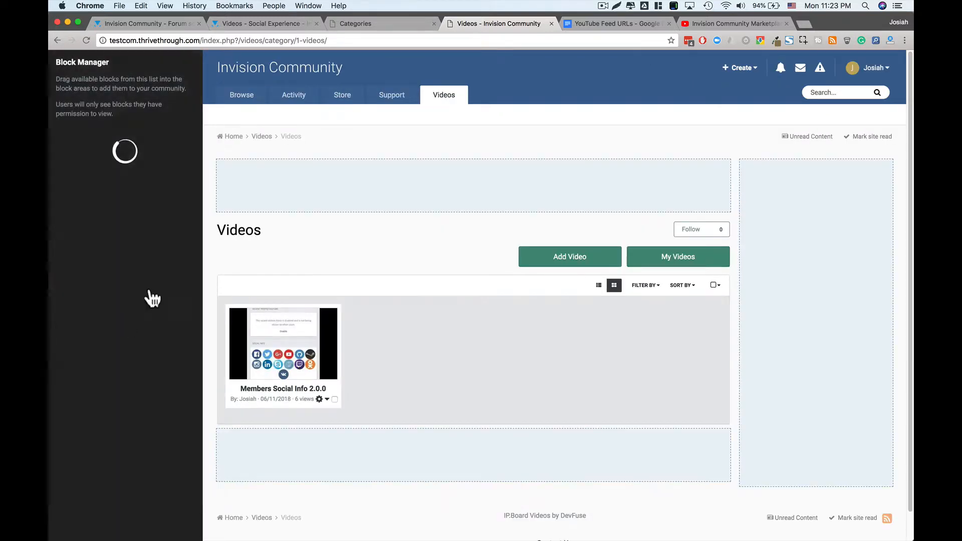
pyautogui.click(161, 521)
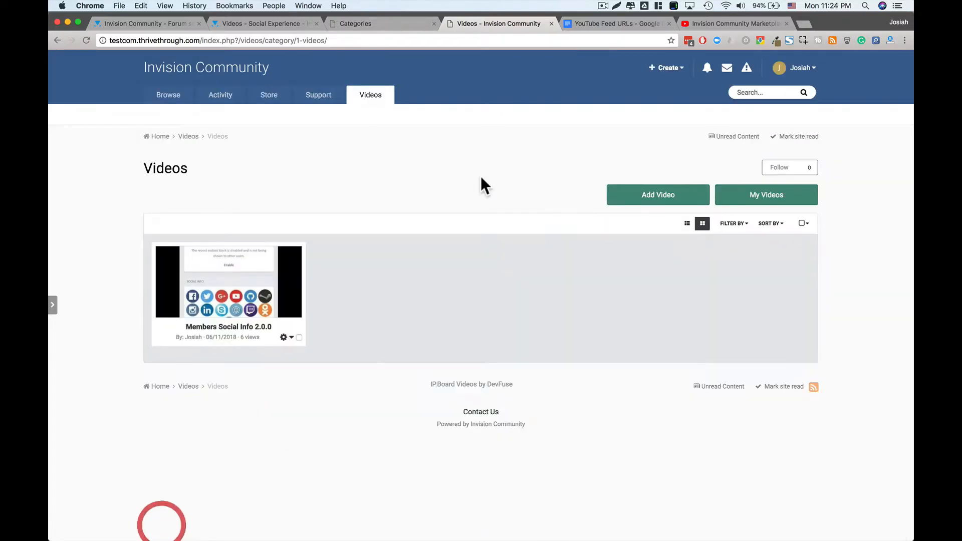
pyautogui.click(355, 25)
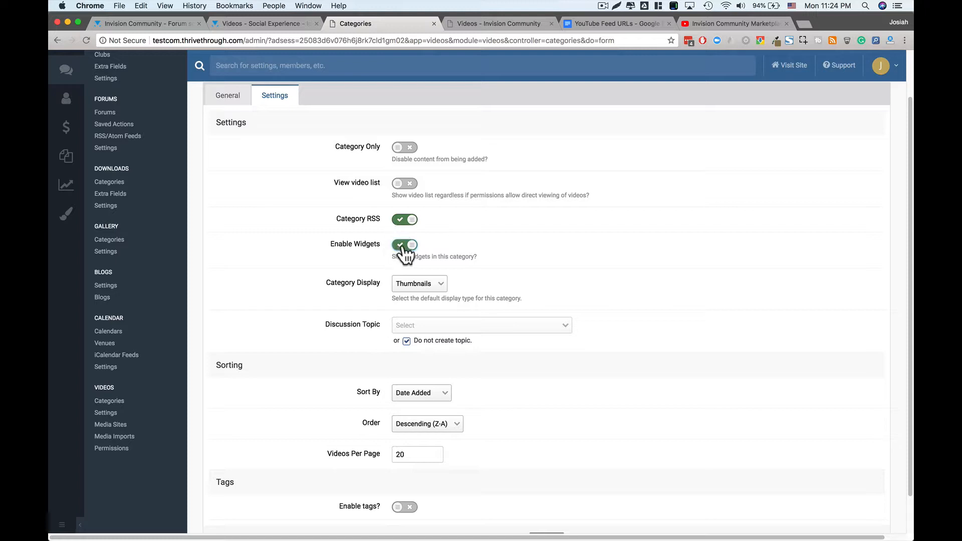
# - Check the Category Display options, keeping Thumbnails as the display type
pyautogui.scroll(-2, 472, 252)
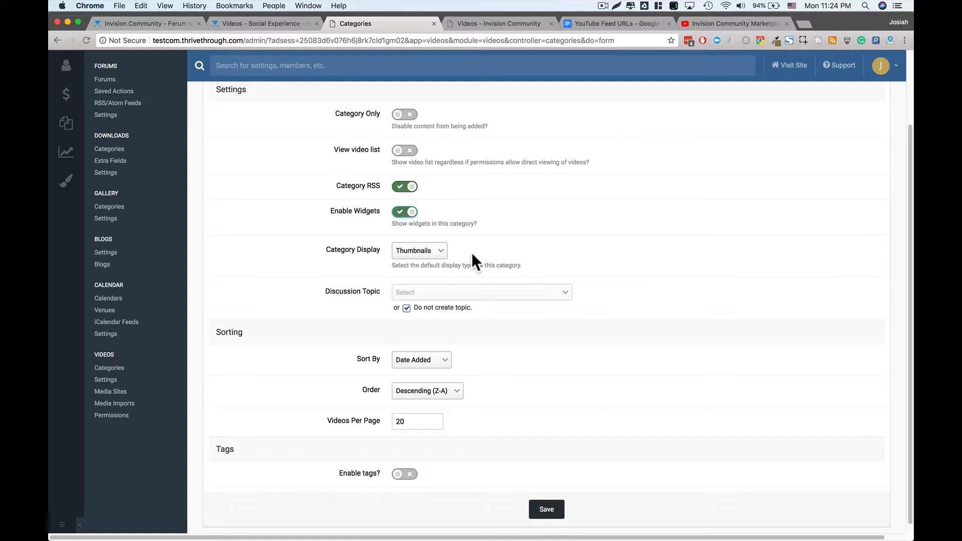
pyautogui.click(440, 254)
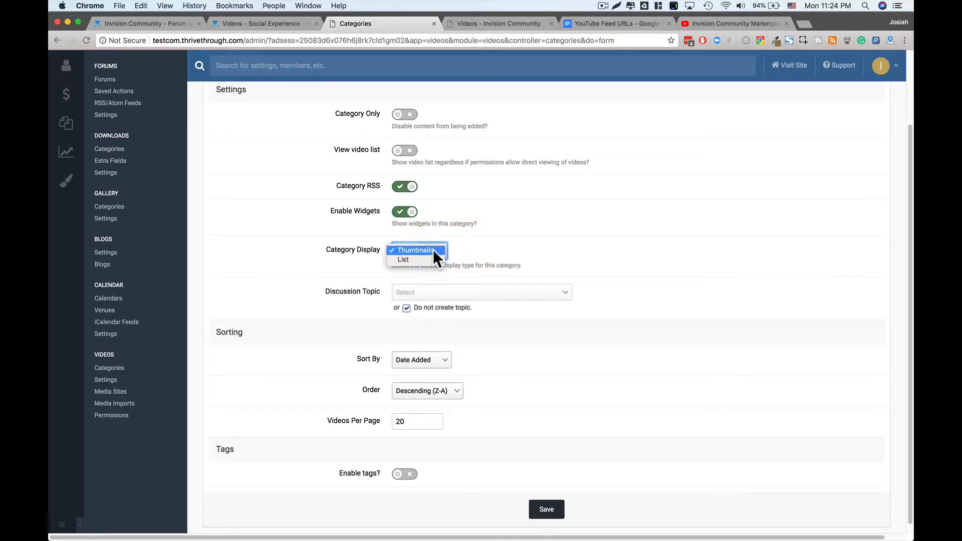
pyautogui.click(433, 249)
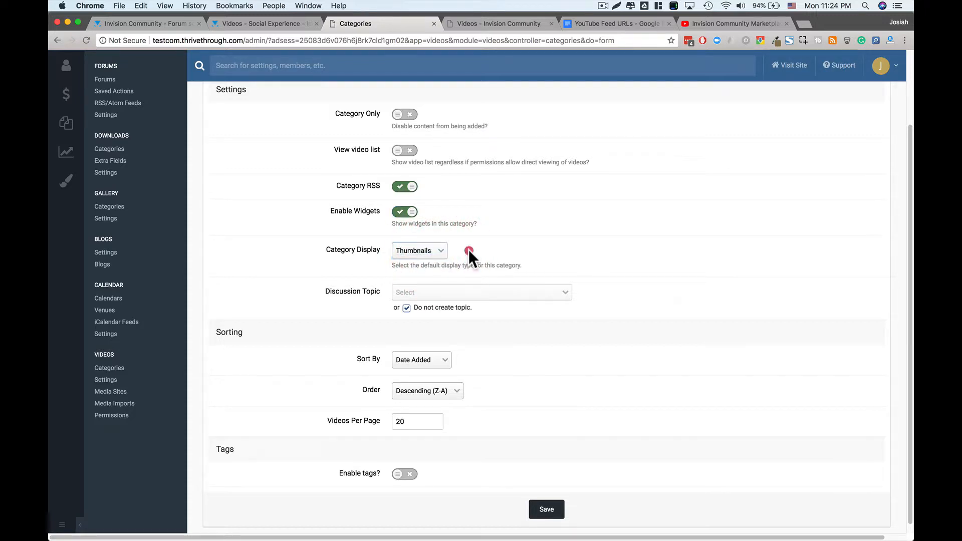
pyautogui.click(472, 251)
pyautogui.click(434, 256)
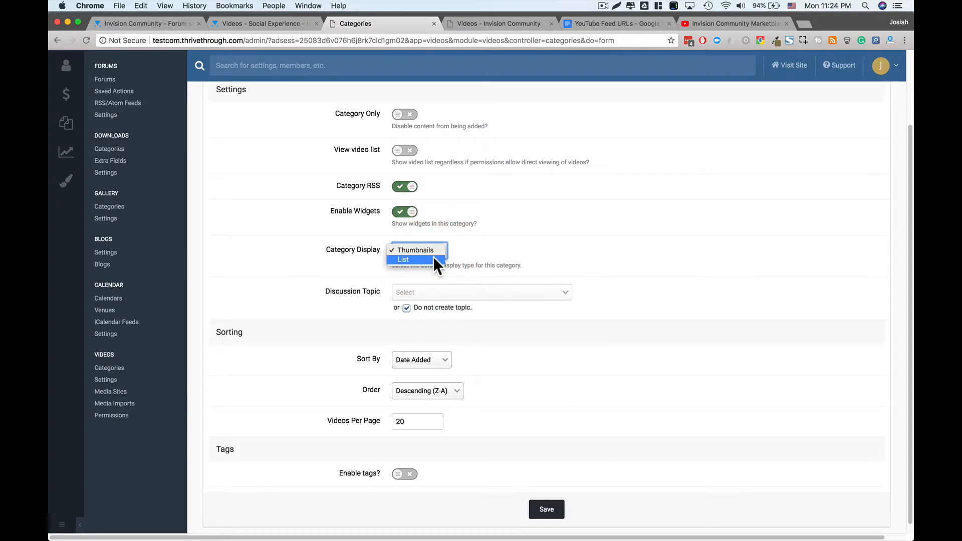
pyautogui.click(455, 250)
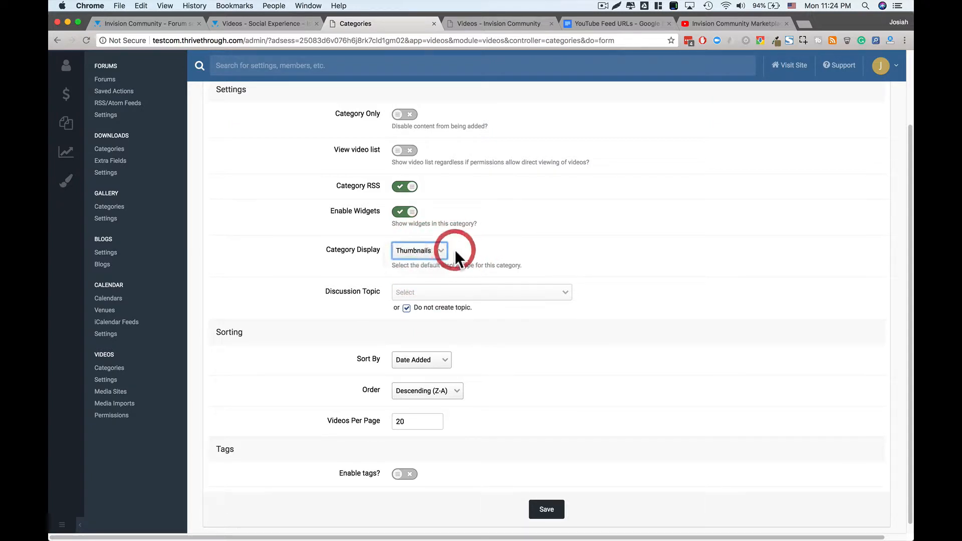
pyautogui.scroll(-1, 455, 256)
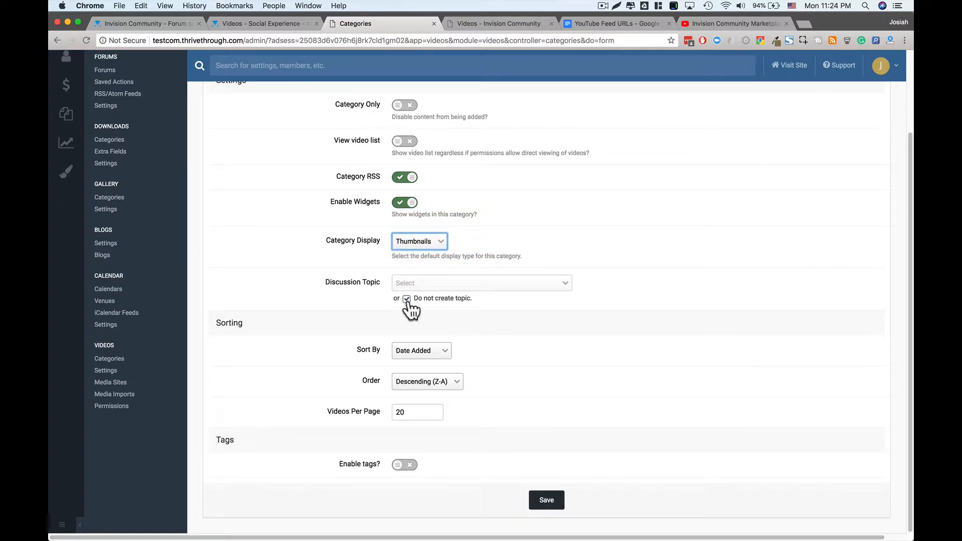
pyautogui.scroll(3, 438, 299)
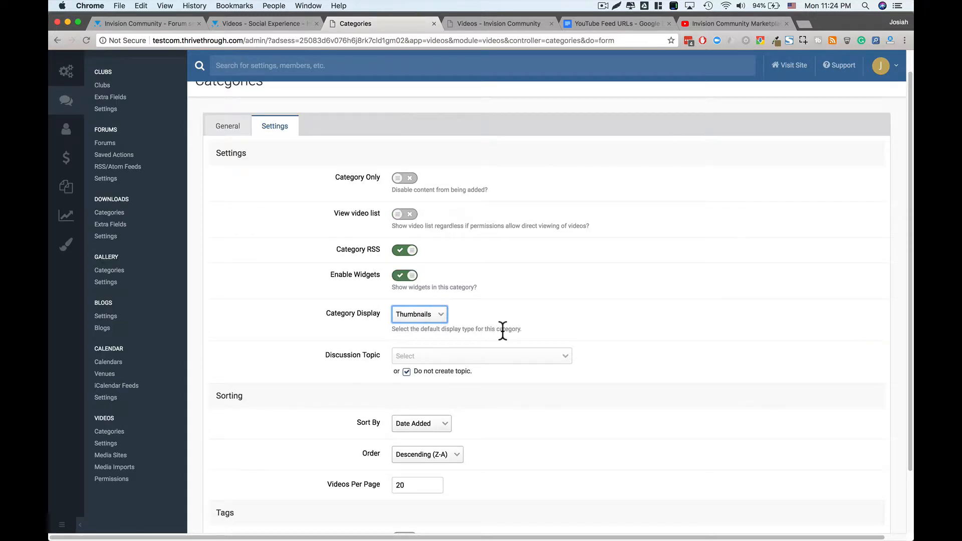
pyautogui.scroll(-2, 490, 368)
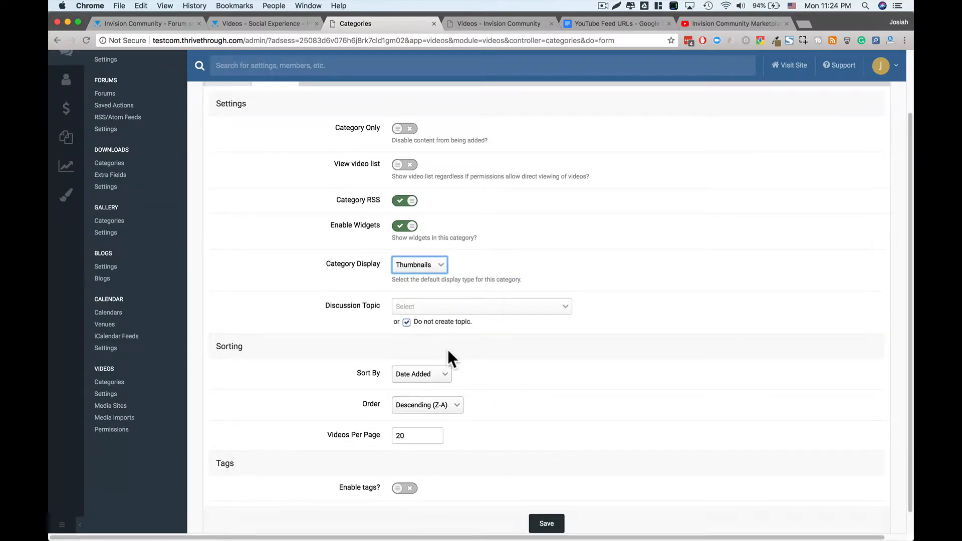
# - Keep discussion topics off and Date Added sorting, enable tags, and save the Feeds category
pyautogui.click(441, 322)
pyautogui.click(448, 299)
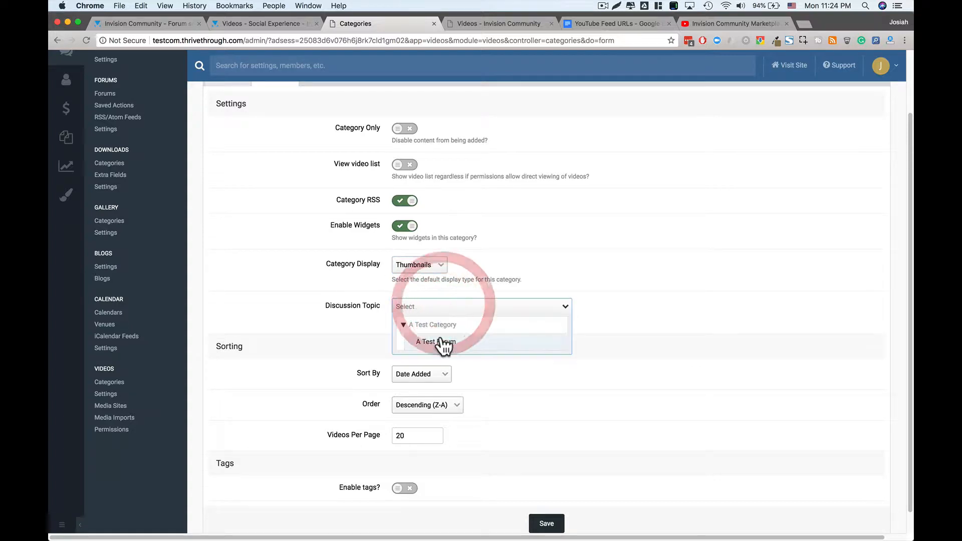
pyautogui.click(431, 320)
pyautogui.scroll(-1, 428, 385)
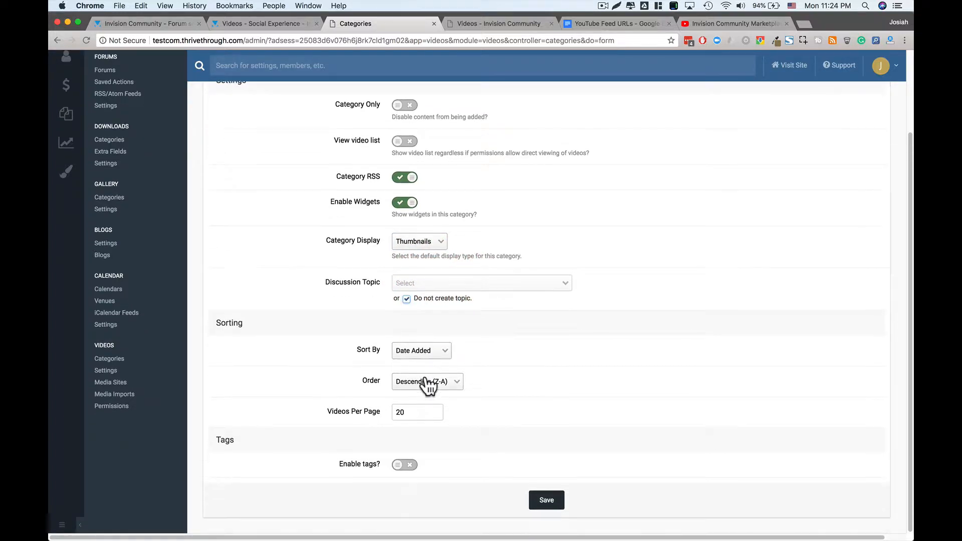
pyautogui.click(424, 351)
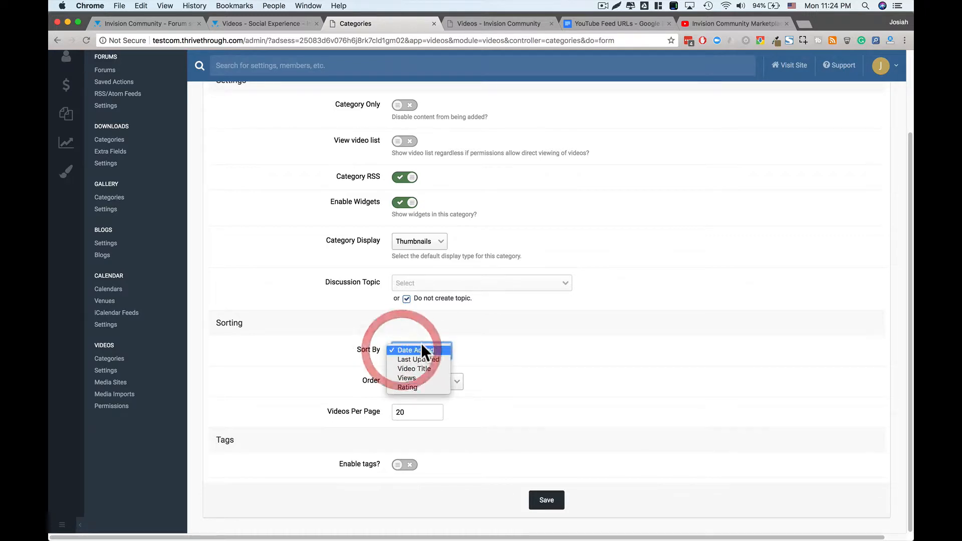
pyautogui.click(490, 332)
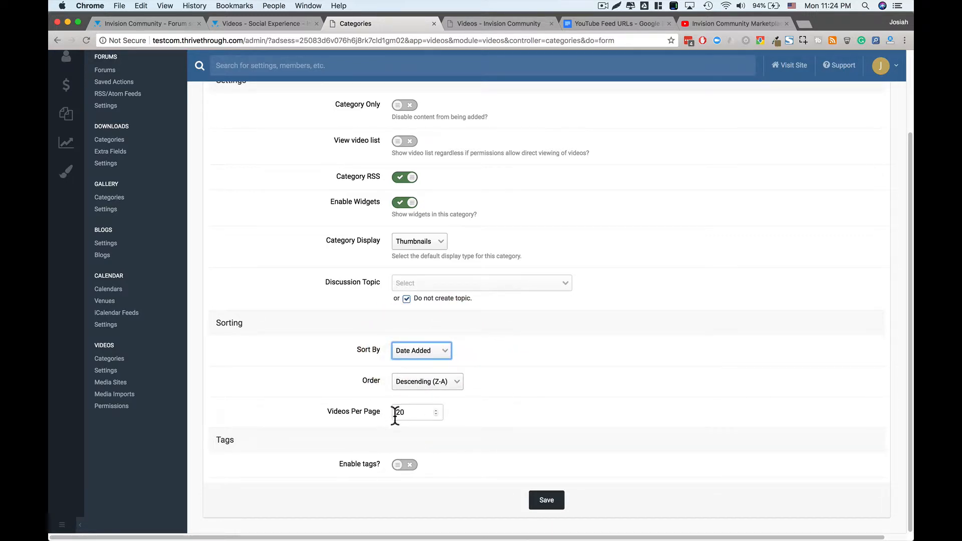
pyautogui.click(403, 466)
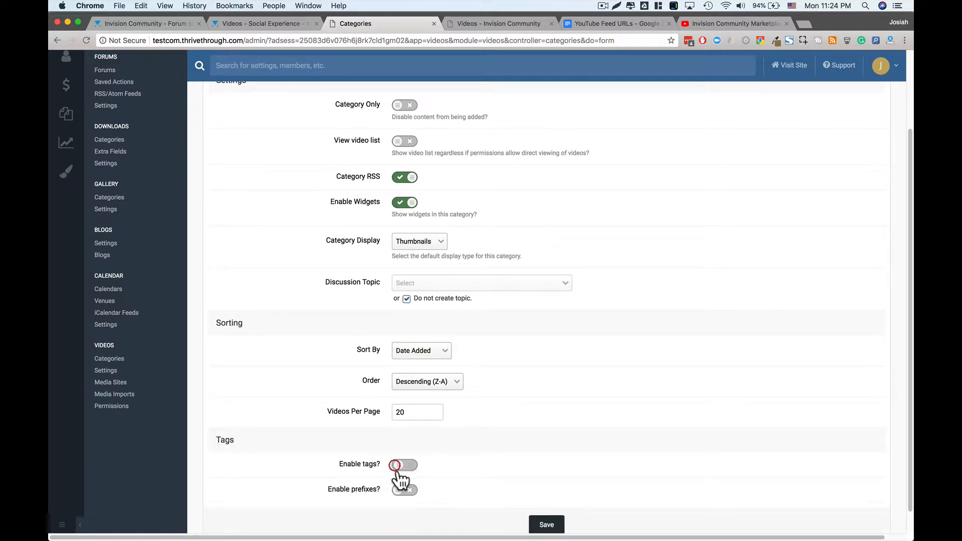
pyautogui.scroll(-1, 351, 496)
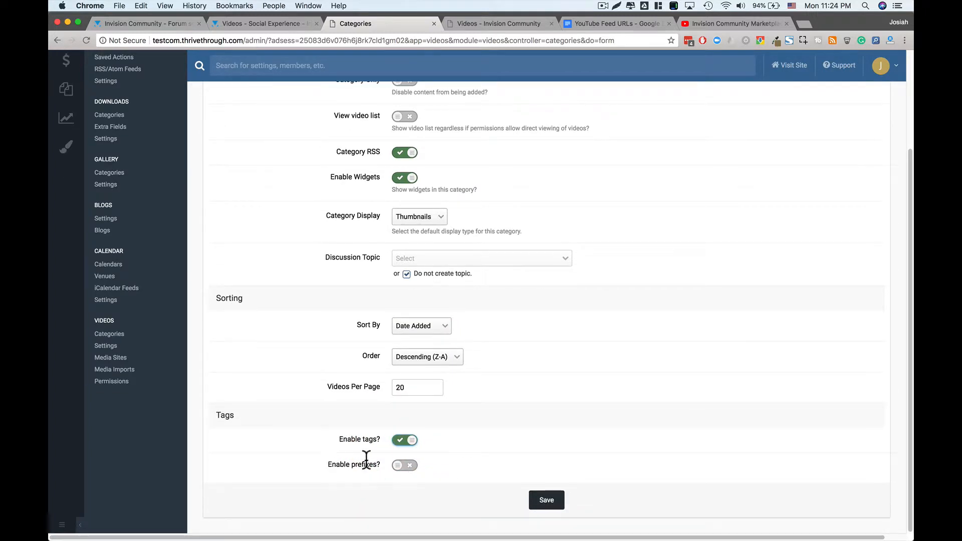
pyautogui.click(547, 499)
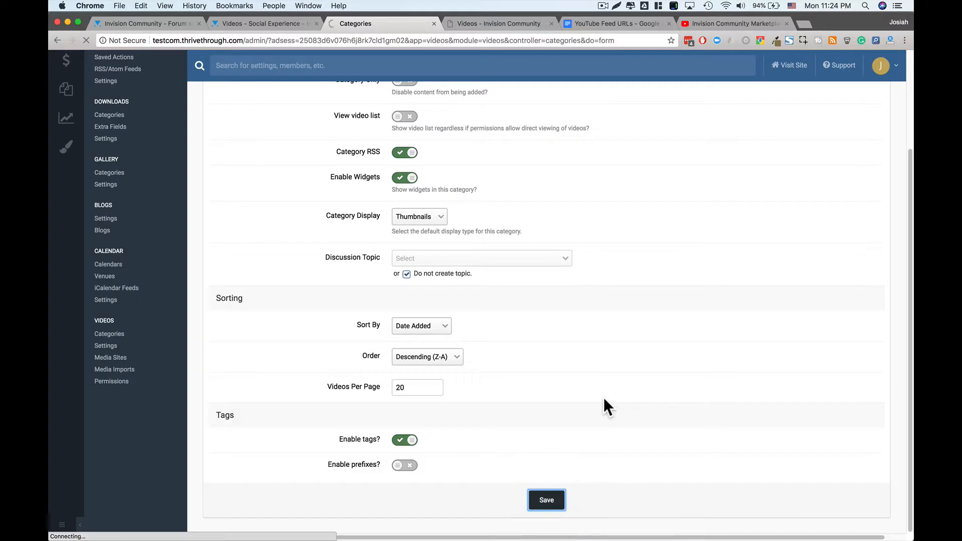
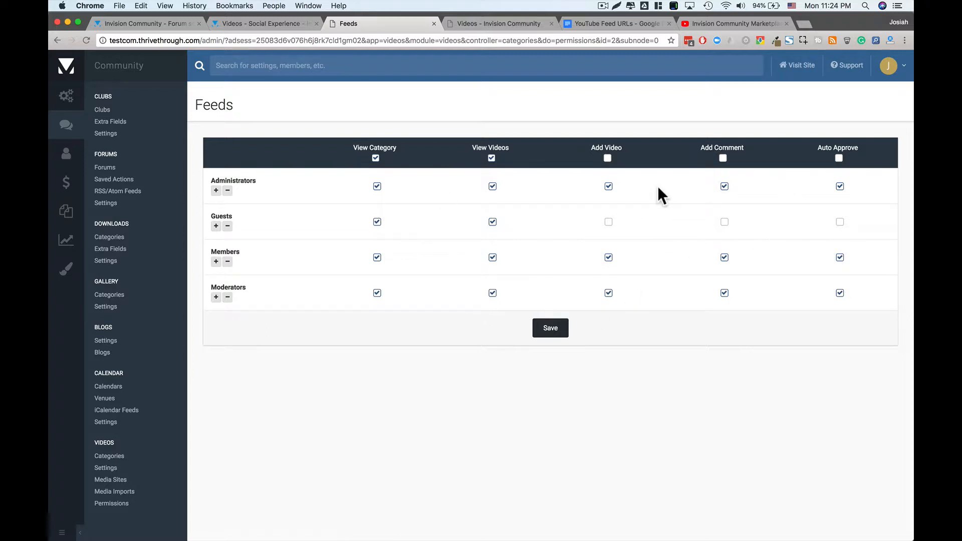
# - Grant View Videos and Add Comment to all groups, clear Add Video, and save the Feeds permissions
pyautogui.click(492, 159)
pyautogui.click(493, 186)
pyautogui.click(608, 159)
pyautogui.click(492, 158)
pyautogui.click(722, 159)
pyautogui.click(551, 329)
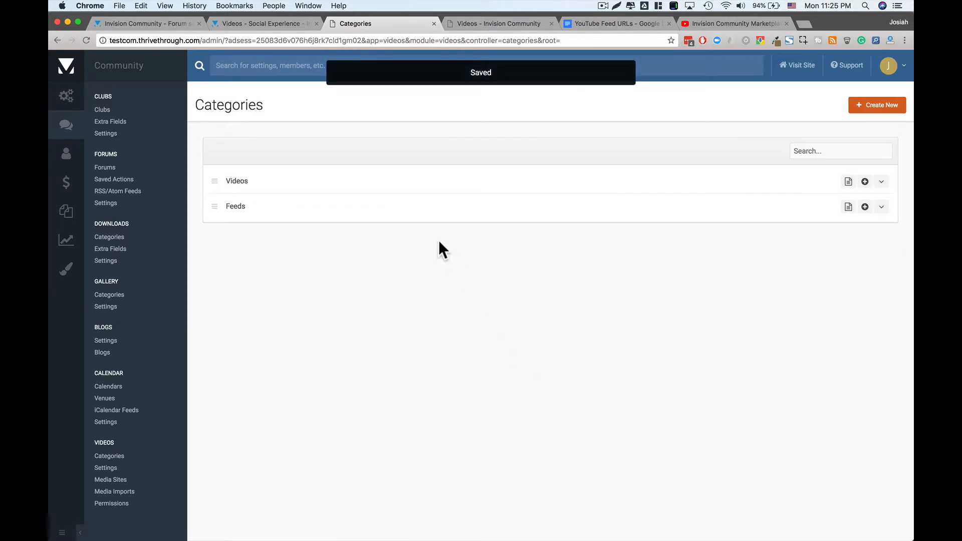
# - In the Feeds permissions, clear Auto Approve for all groups except Administrators, and save
pyautogui.click(881, 207)
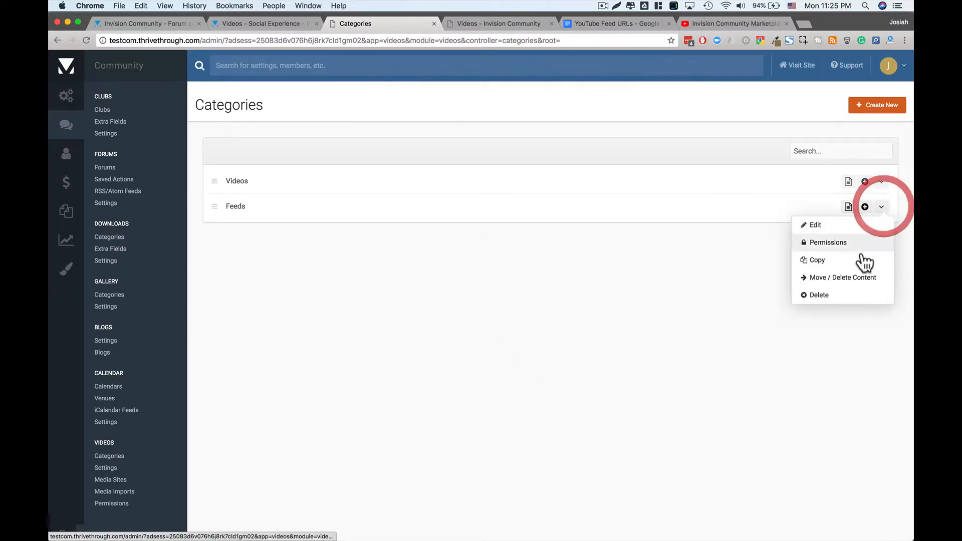
pyautogui.click(820, 225)
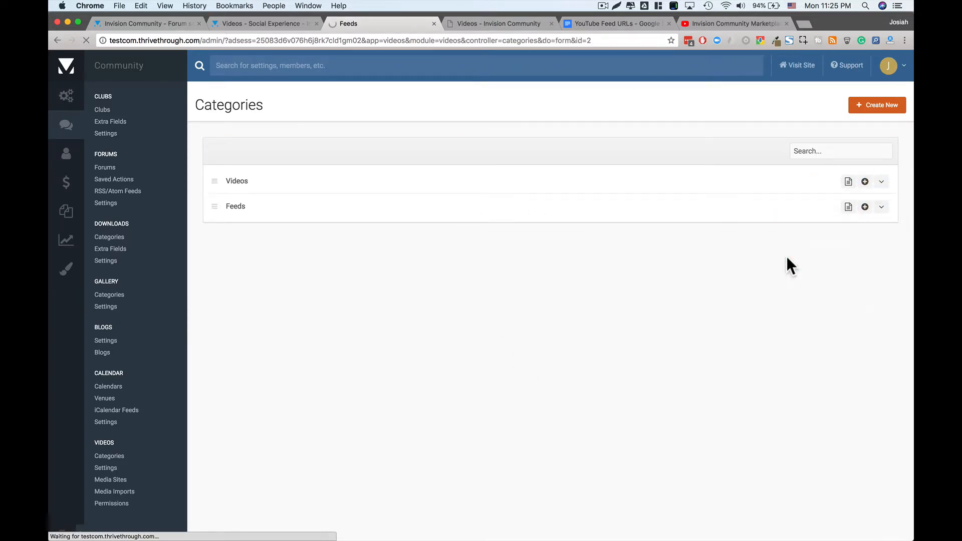
pyautogui.click(58, 41)
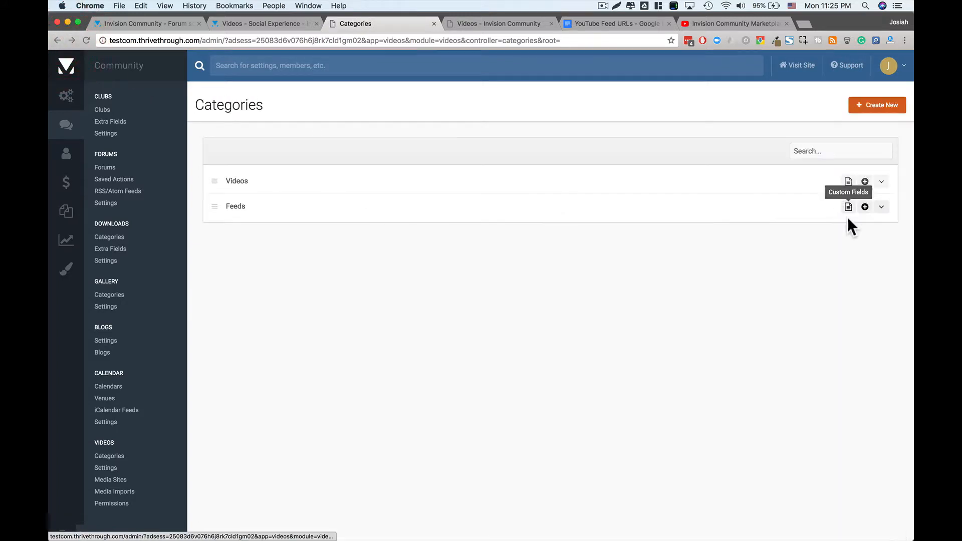
pyautogui.click(882, 207)
pyautogui.click(851, 248)
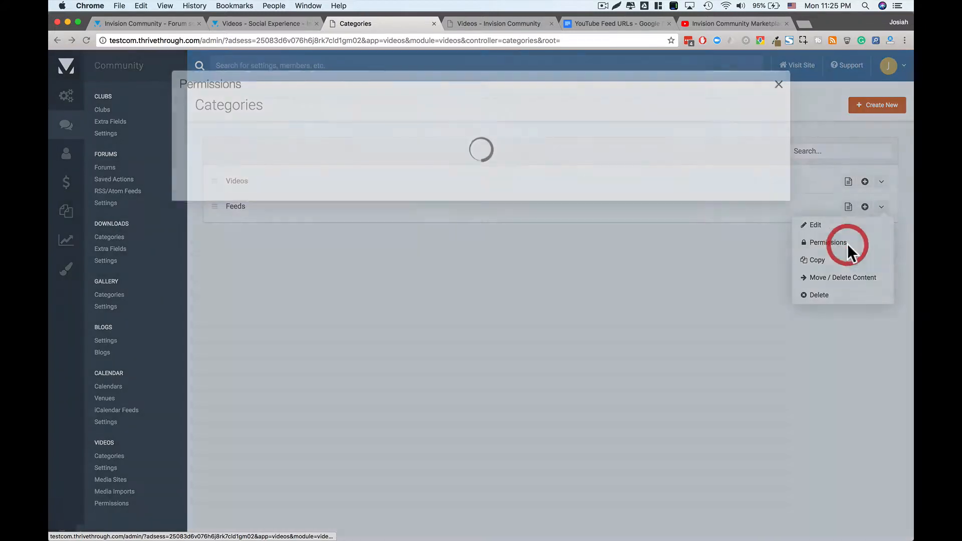
pyautogui.click(731, 131)
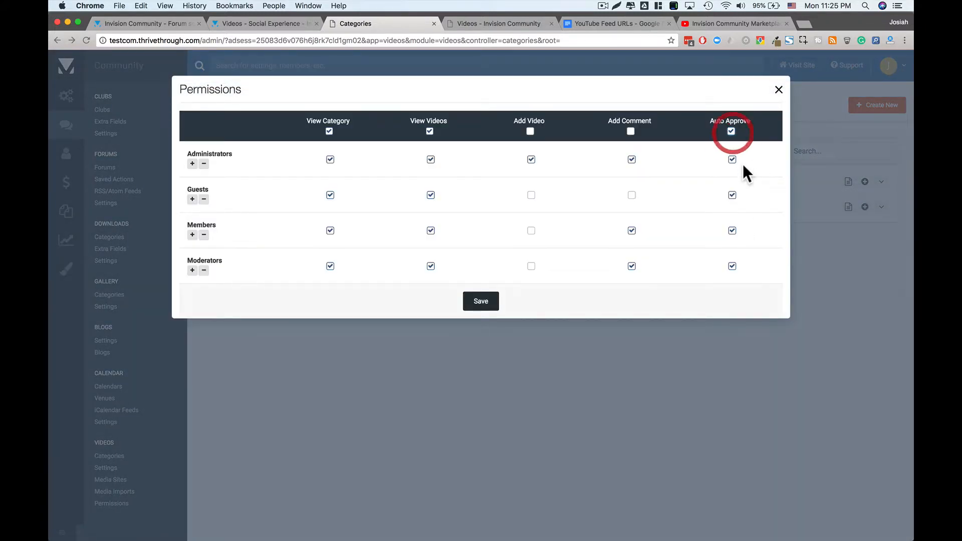
pyautogui.click(731, 132)
pyautogui.click(732, 160)
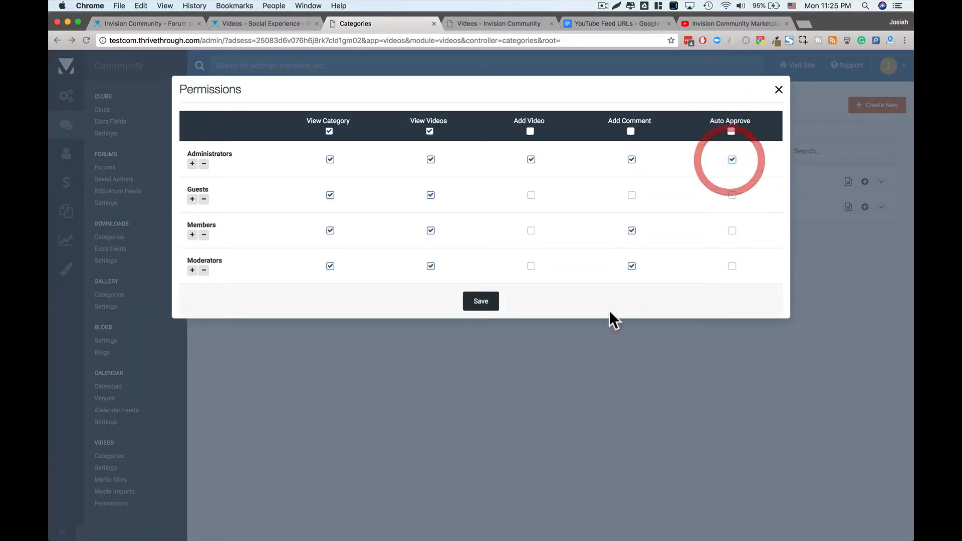
pyautogui.click(483, 303)
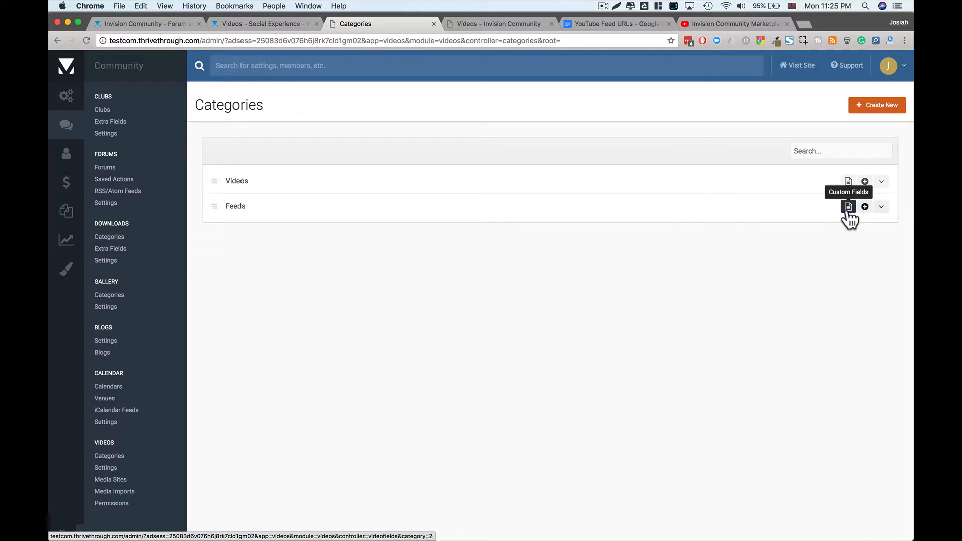
# - Start a new custom field from the Feeds category's Custom Fields list
pyautogui.click(848, 208)
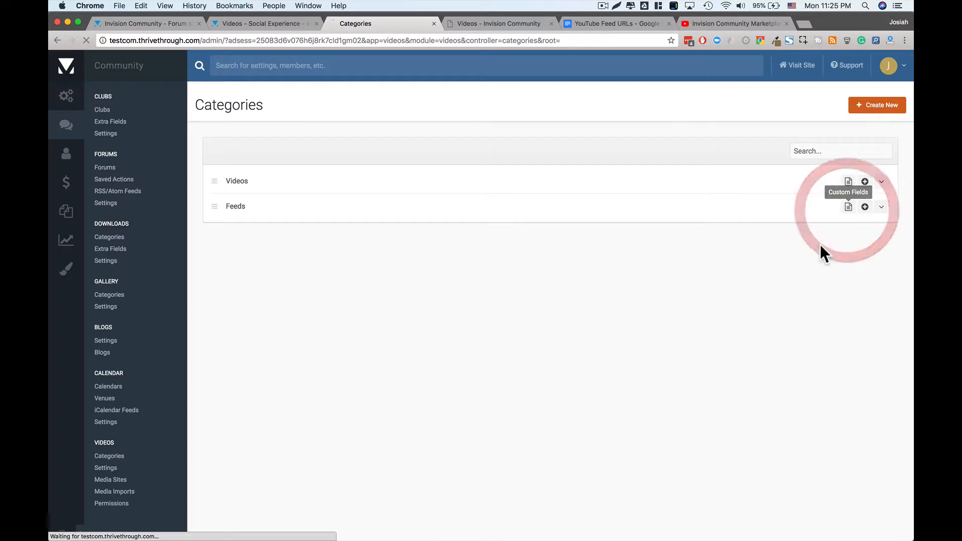
pyautogui.click(861, 107)
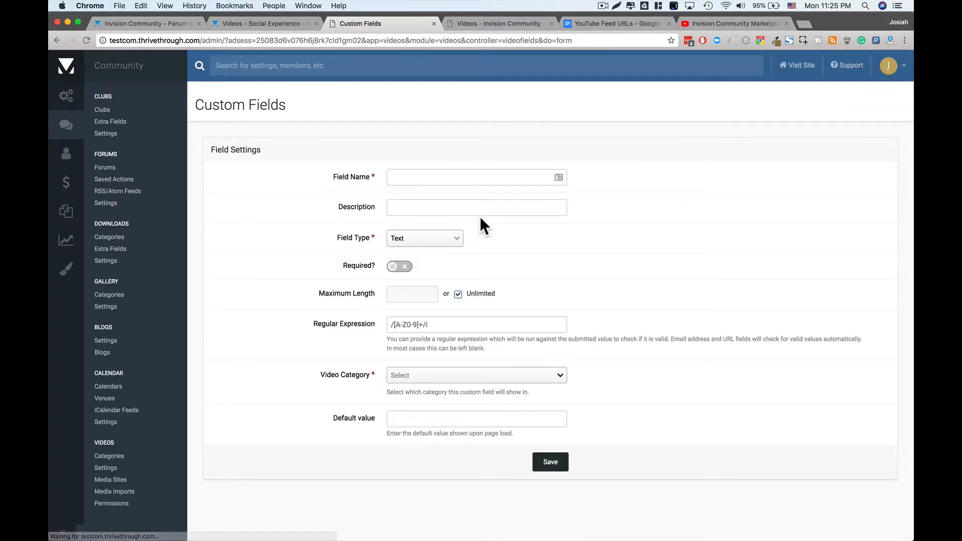
pyautogui.click(434, 177)
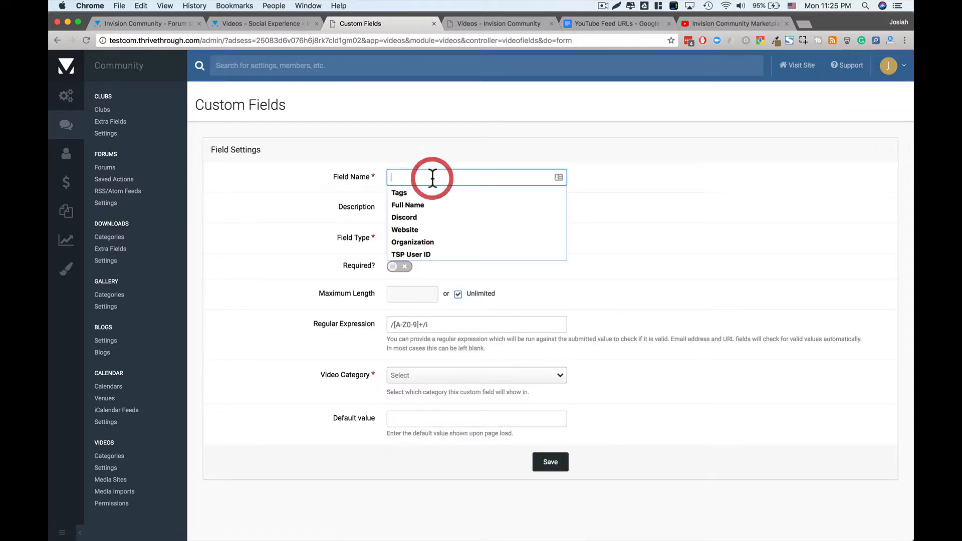
pyautogui.click(453, 159)
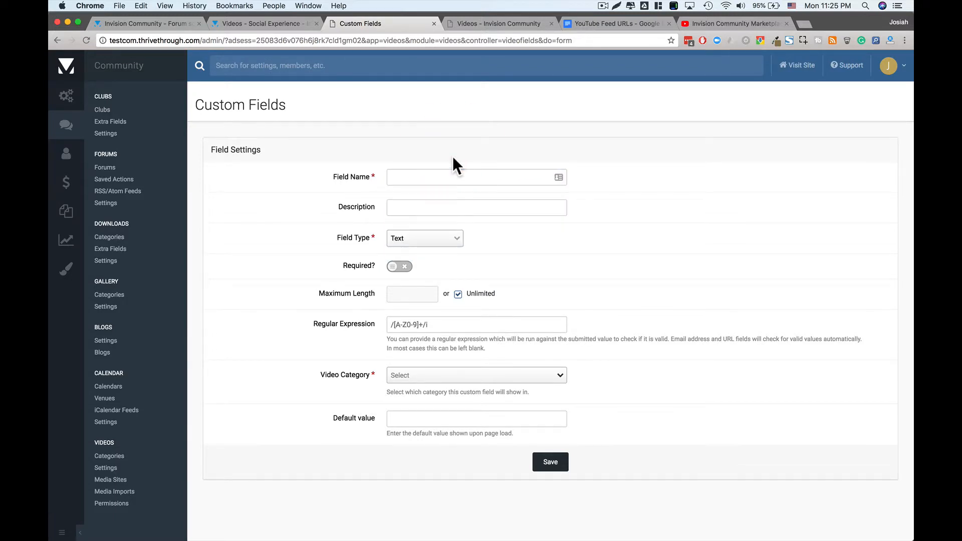
pyautogui.click(722, 23)
pyautogui.click(394, 23)
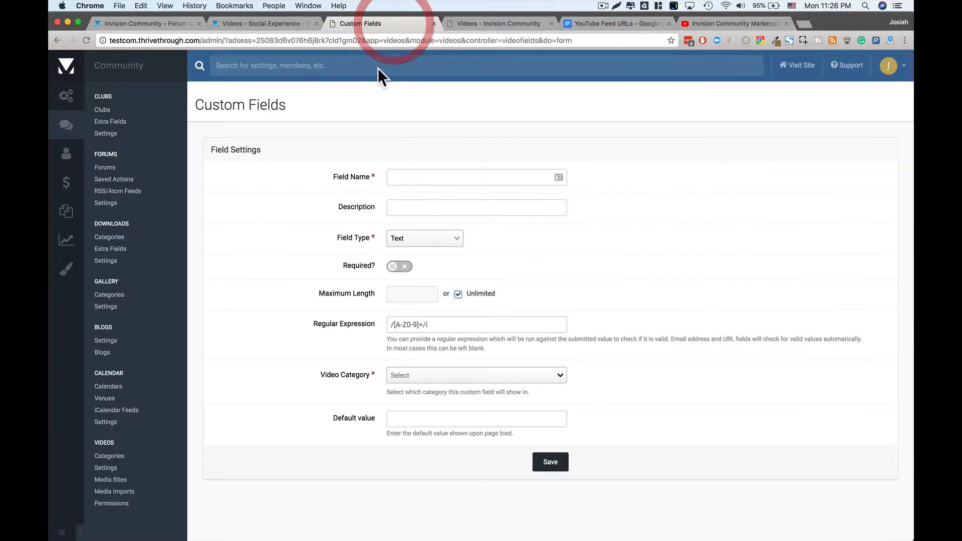
# - Set the new field's type to Address, after briefly trying Checkbox Set and Checkbox
pyautogui.click(411, 238)
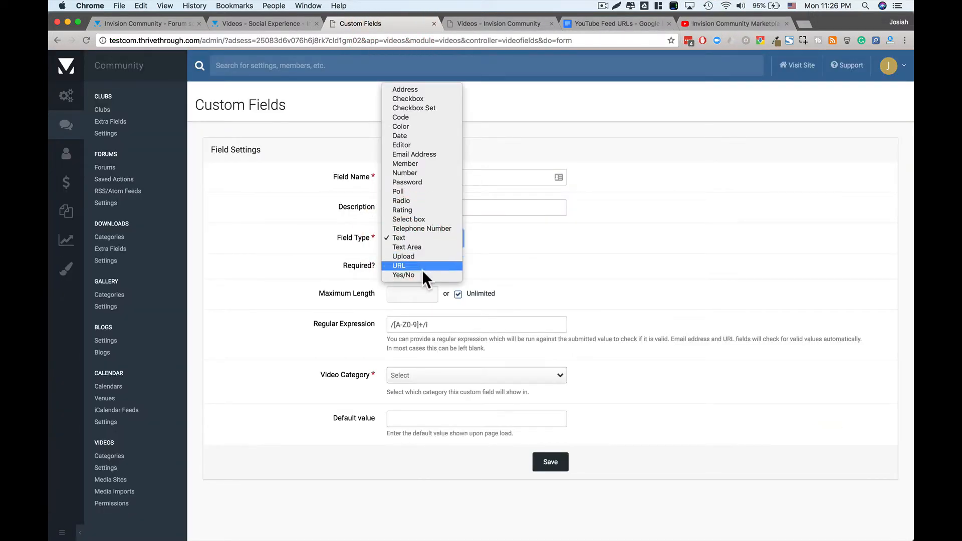
pyautogui.click(425, 109)
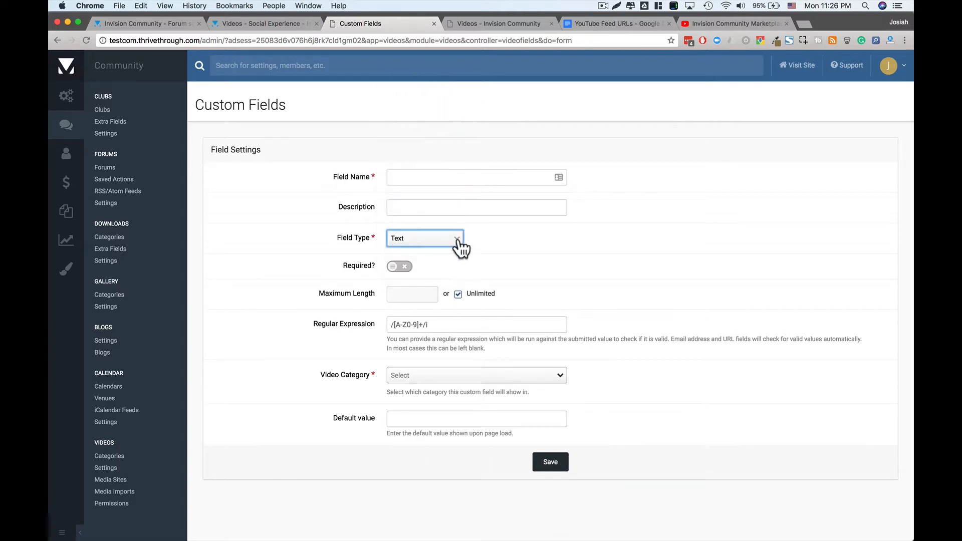
pyautogui.click(433, 238)
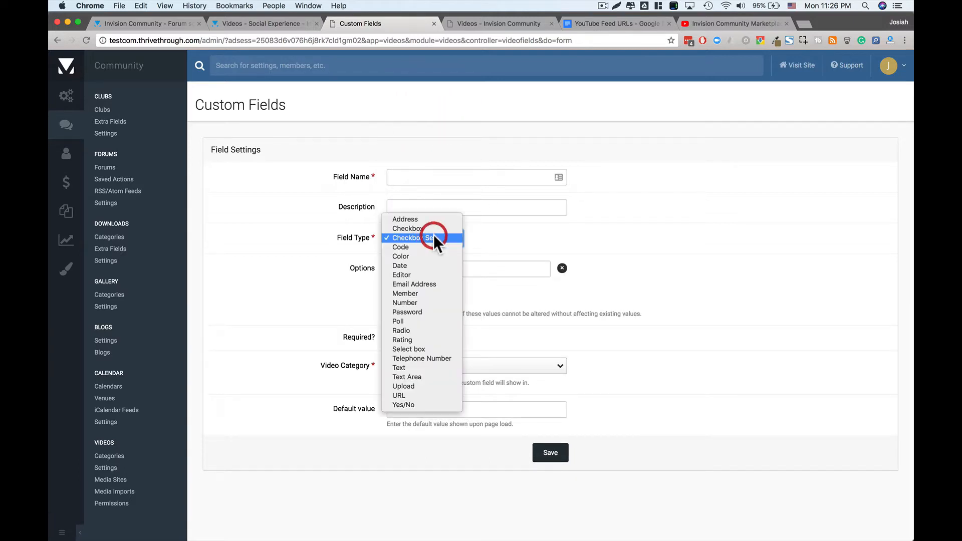
pyautogui.click(438, 228)
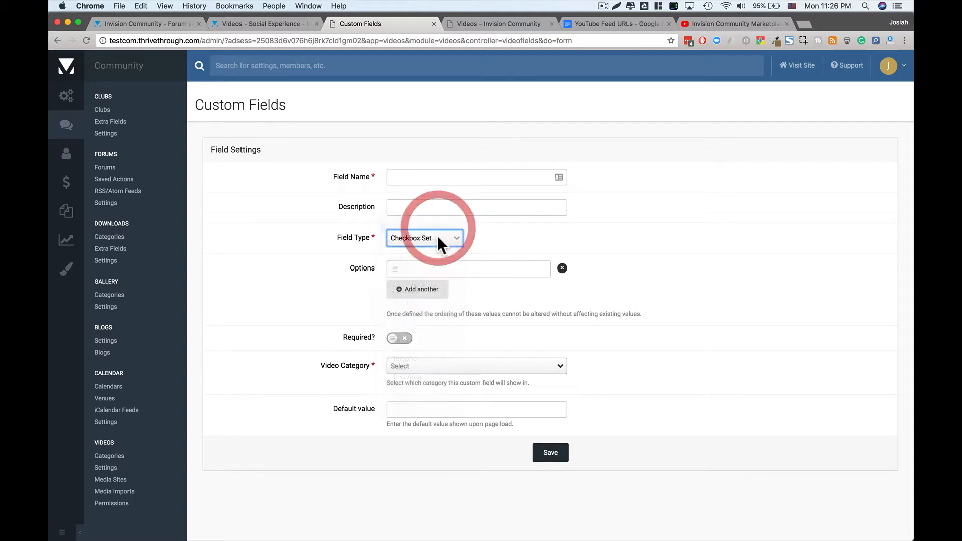
pyautogui.click(438, 240)
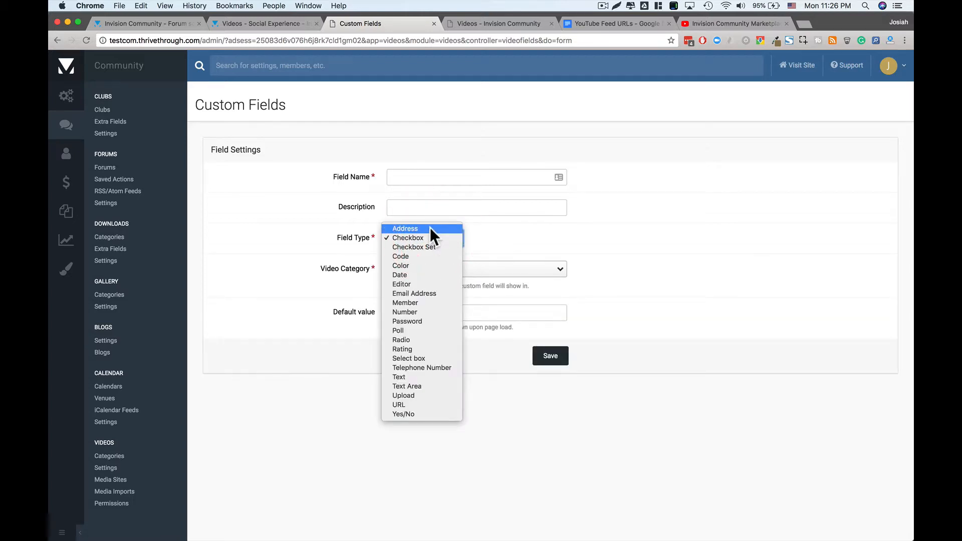
pyautogui.click(431, 229)
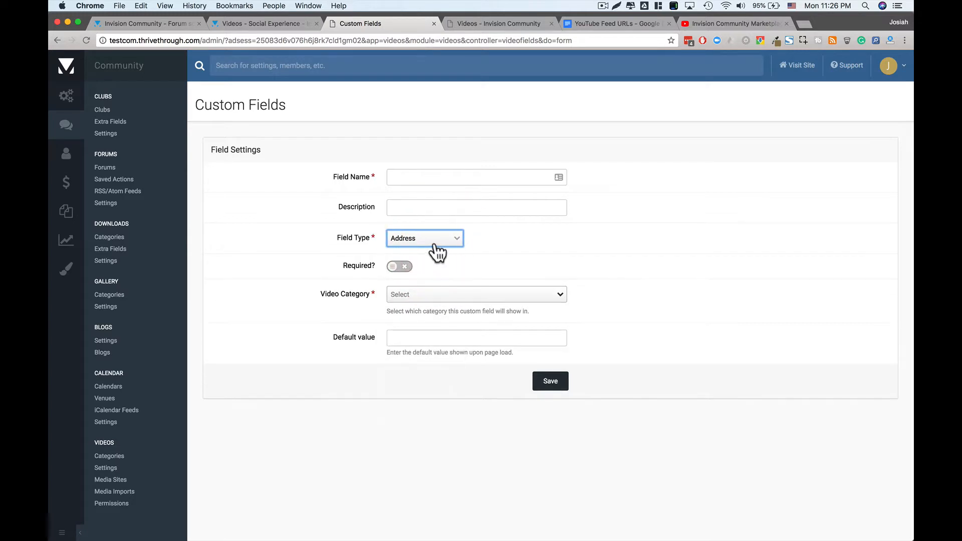
# - Save a required field 'Location', described 'Where was this video filmed', assigned to Feeds
pyautogui.click(420, 181)
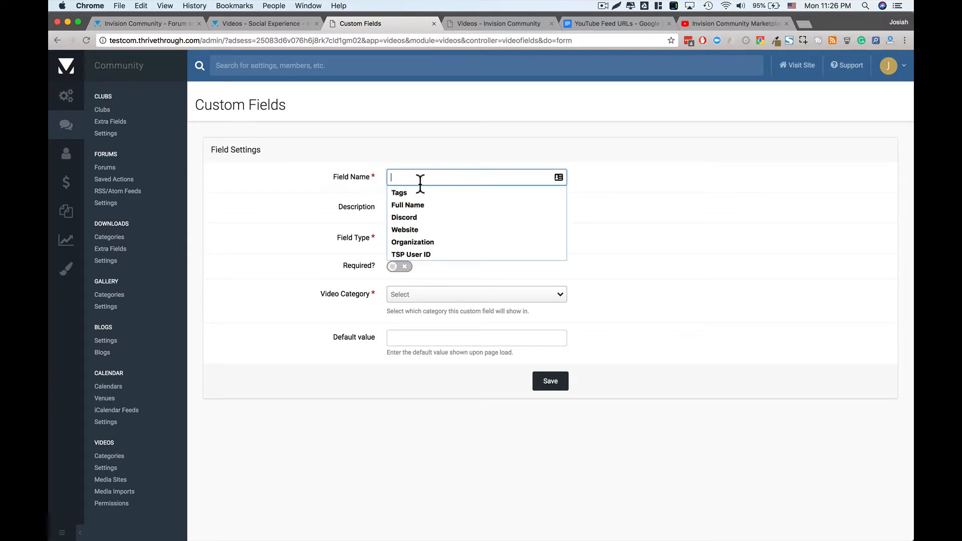
pyautogui.write('Location')
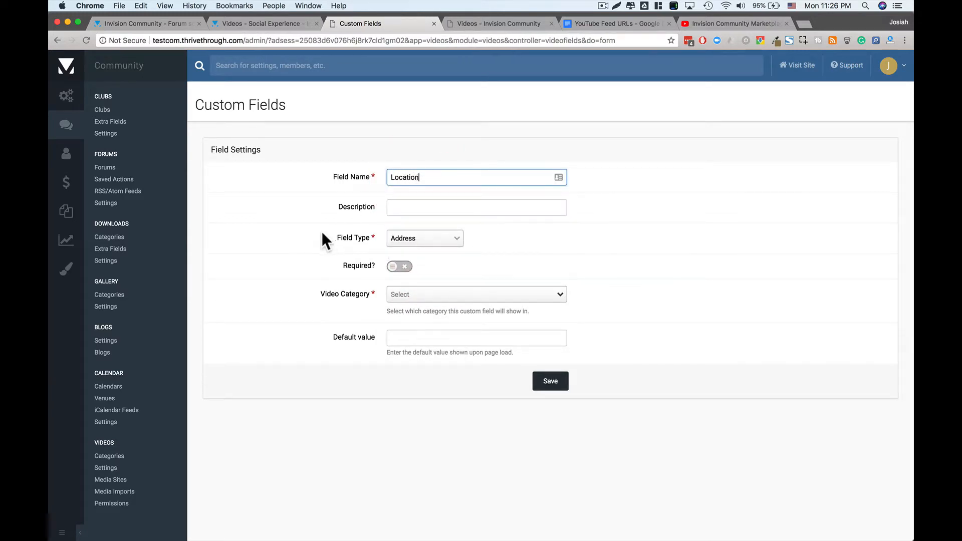
pyautogui.click(391, 205)
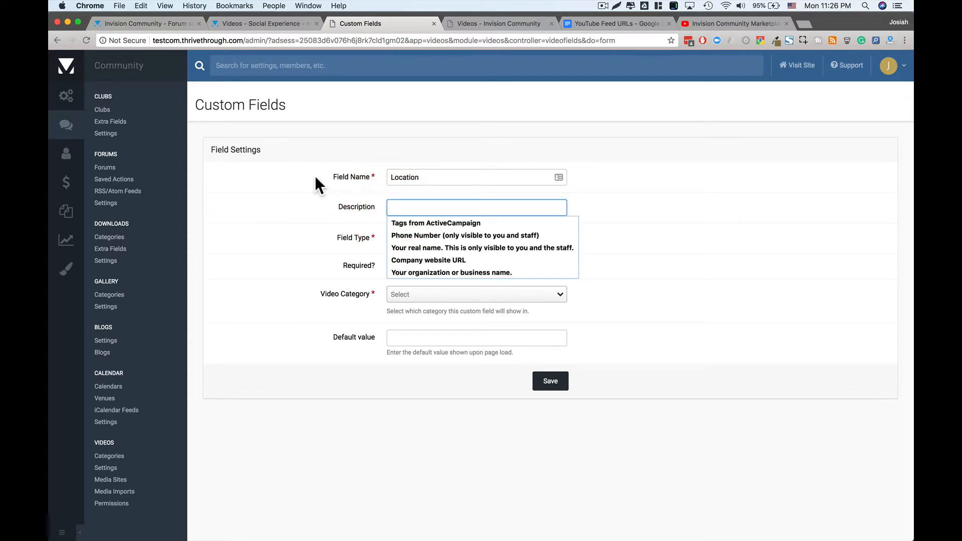
pyautogui.write('Where was this video filmed.')
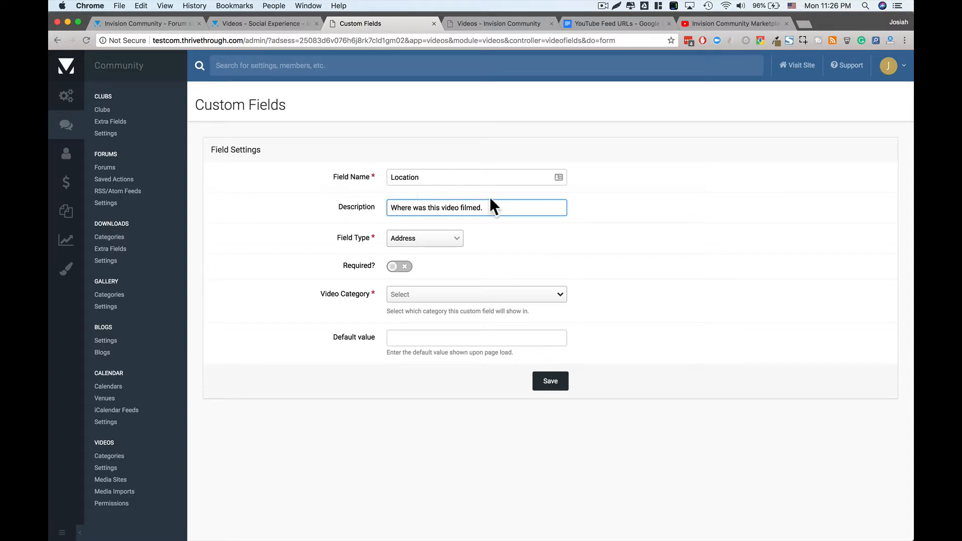
pyautogui.click(596, 225)
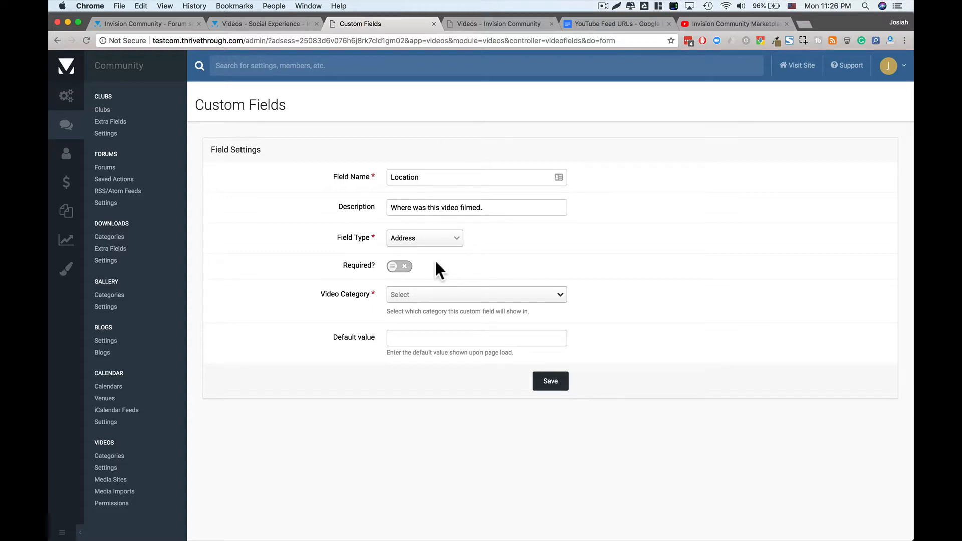
pyautogui.click(404, 269)
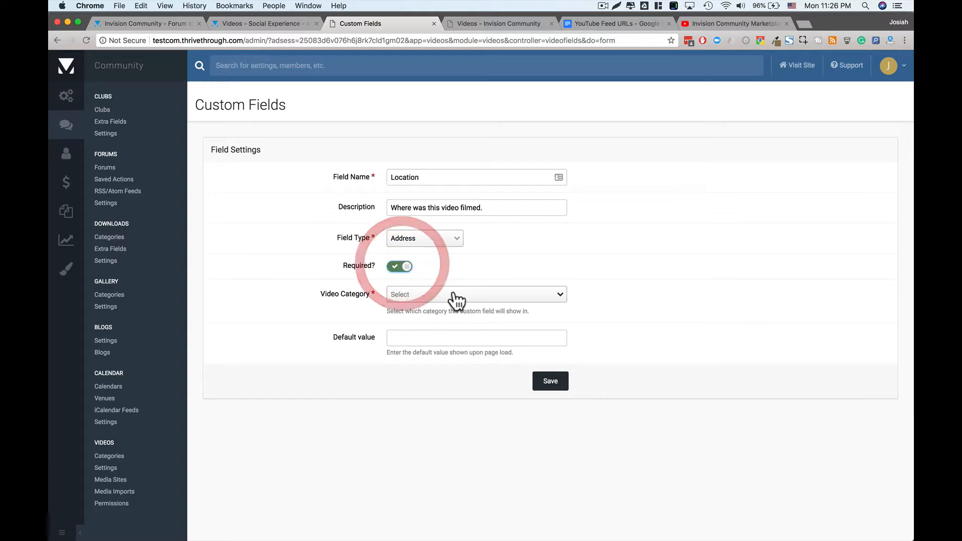
pyautogui.click(421, 301)
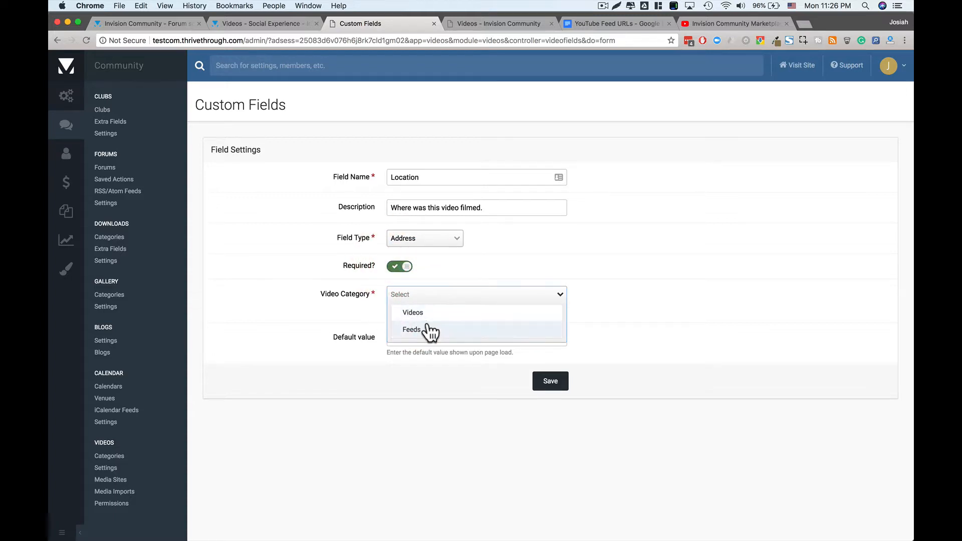
pyautogui.click(430, 328)
pyautogui.click(375, 321)
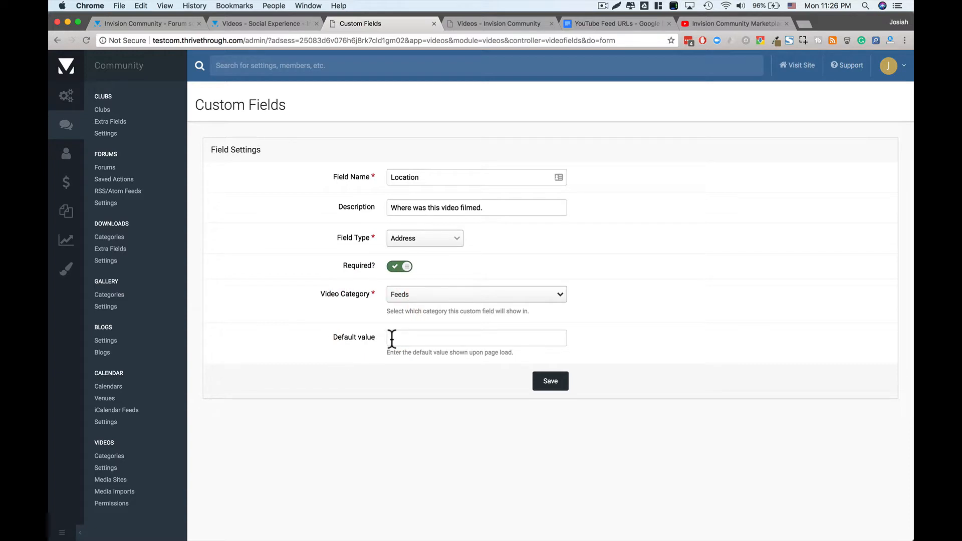
pyautogui.click(548, 391)
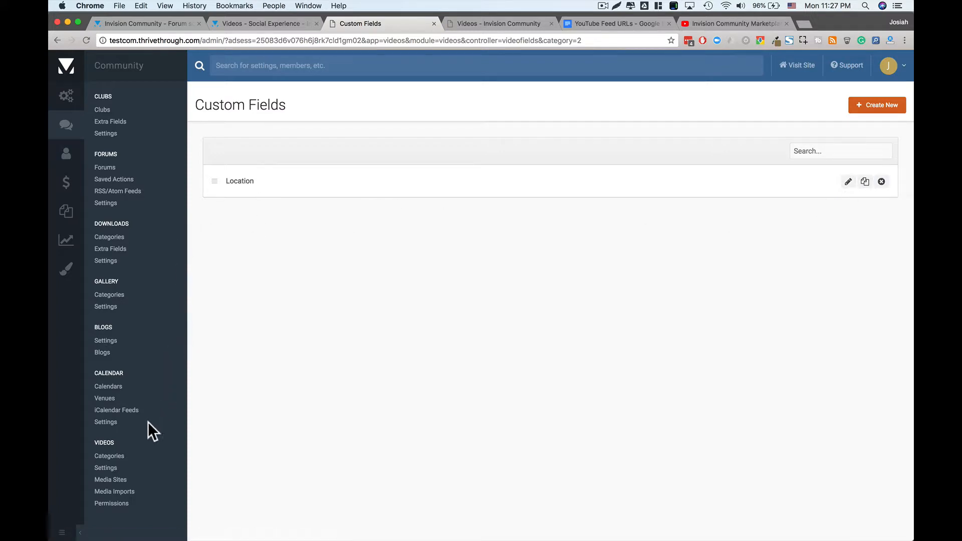
# - Open the Feeds category for editing from the video categories list, keeping it a parent category
pyautogui.click(109, 458)
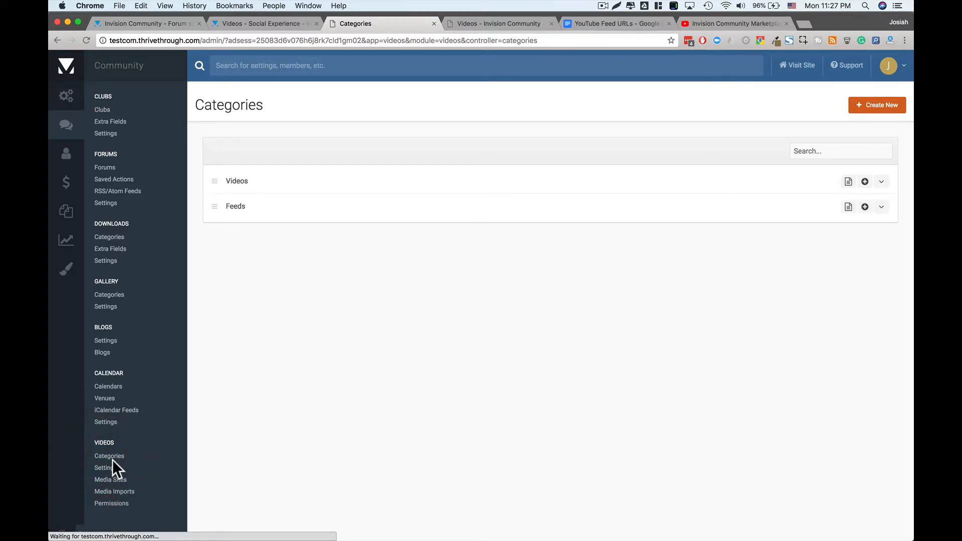
pyautogui.click(883, 207)
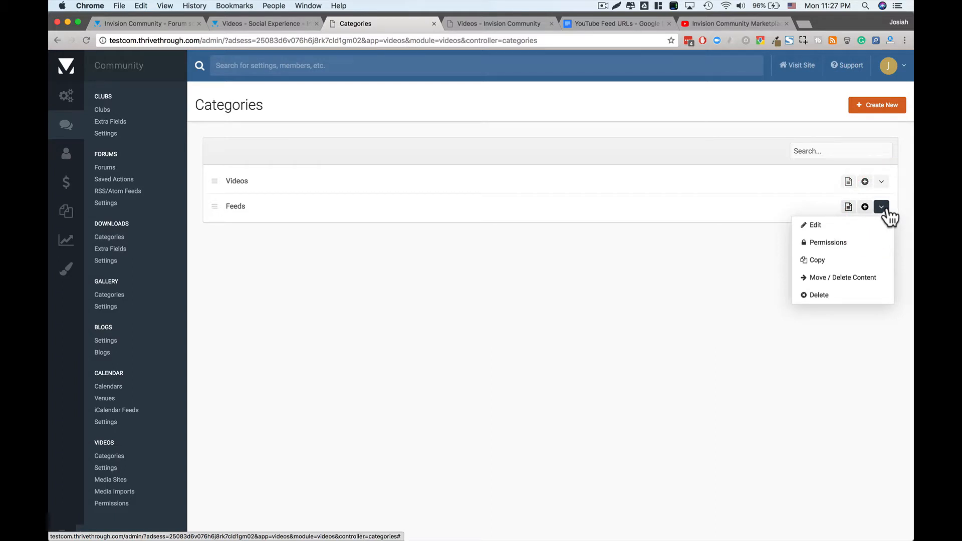
pyautogui.click(886, 211)
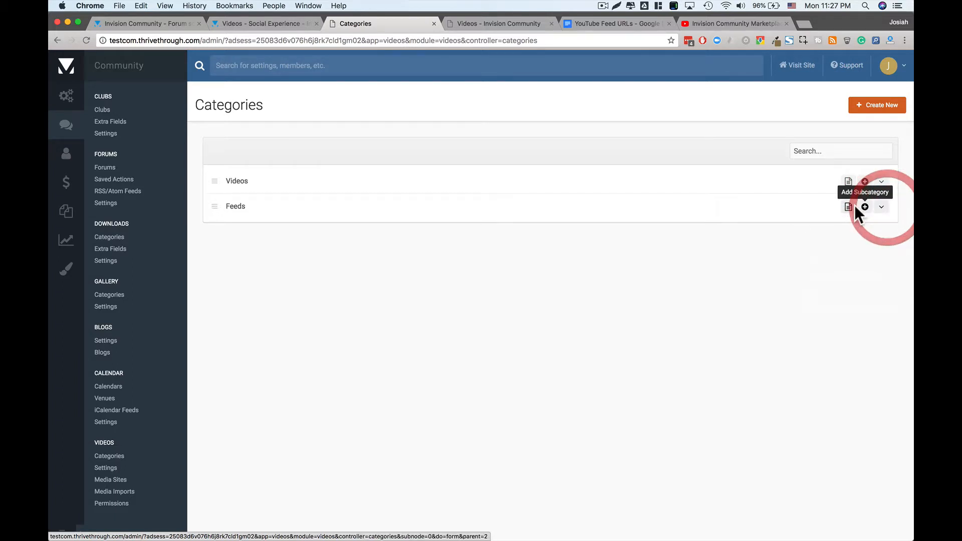
pyautogui.click(882, 212)
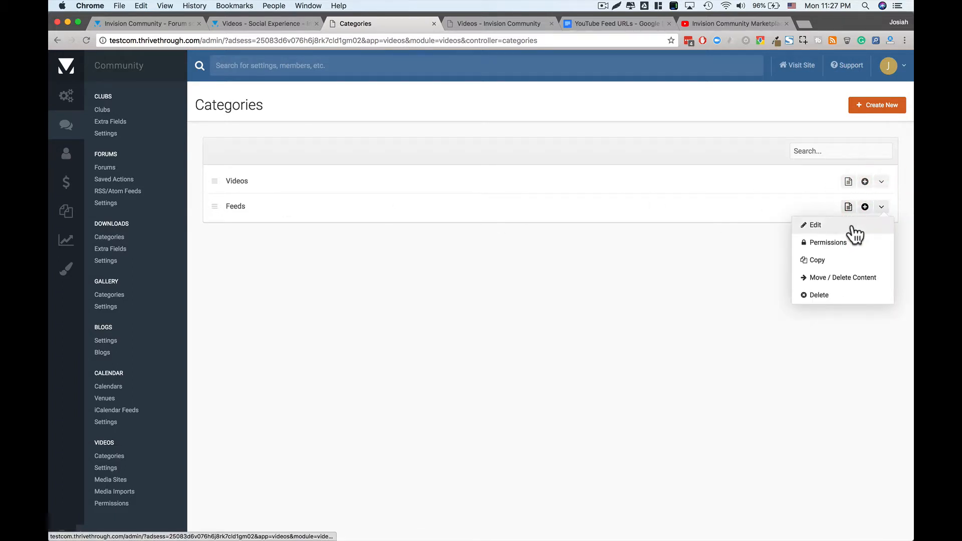
pyautogui.click(809, 224)
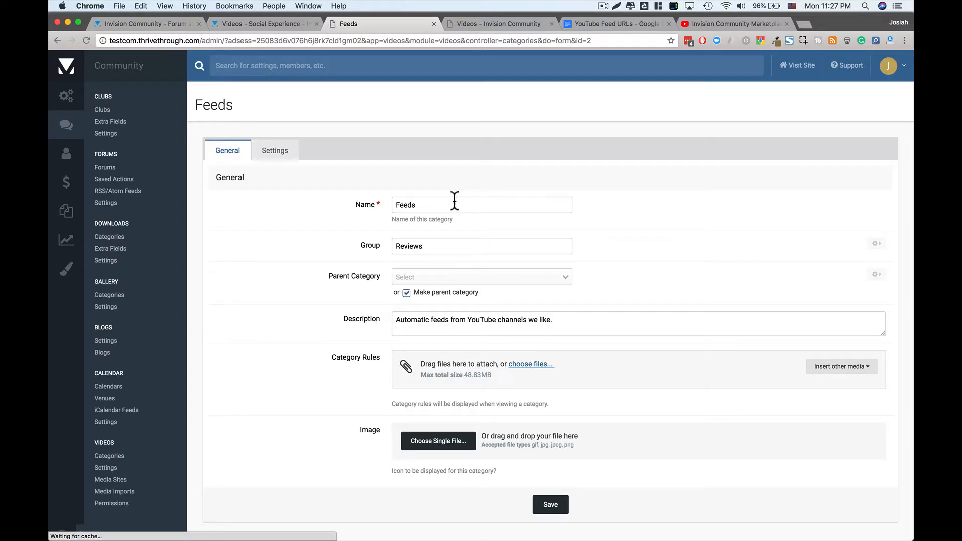
pyautogui.click(405, 294)
pyautogui.click(406, 294)
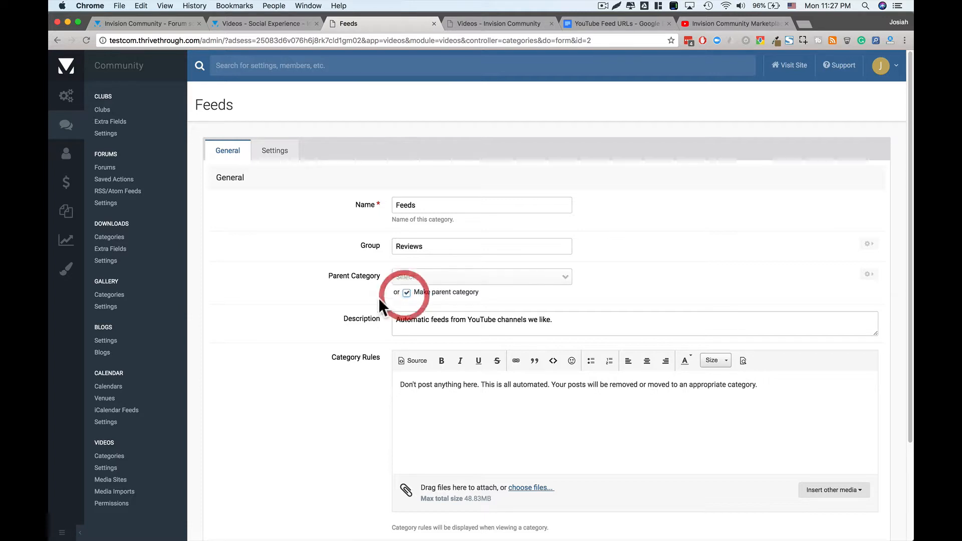
# - Switch on Category Only in the Feeds settings and save
pyautogui.click(268, 152)
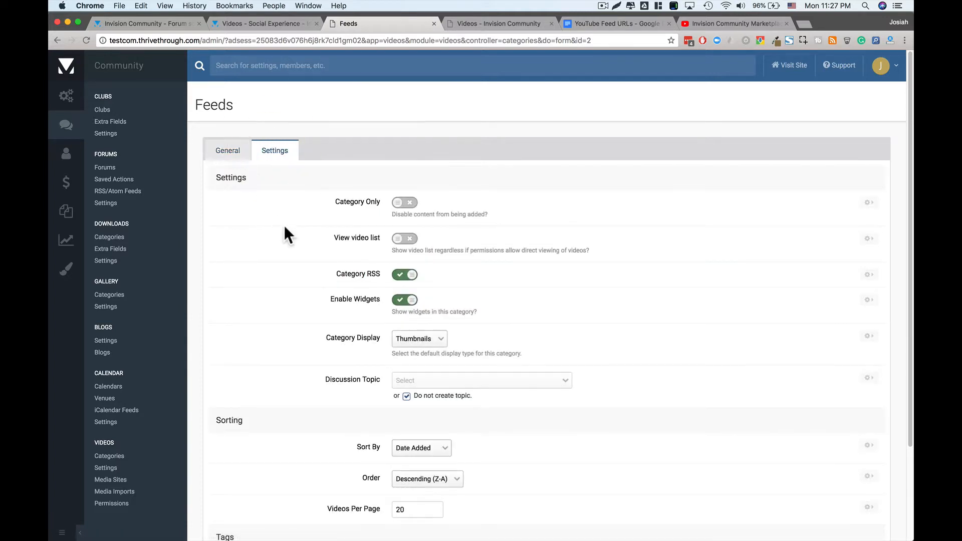
pyautogui.click(406, 203)
pyautogui.scroll(-5, 602, 381)
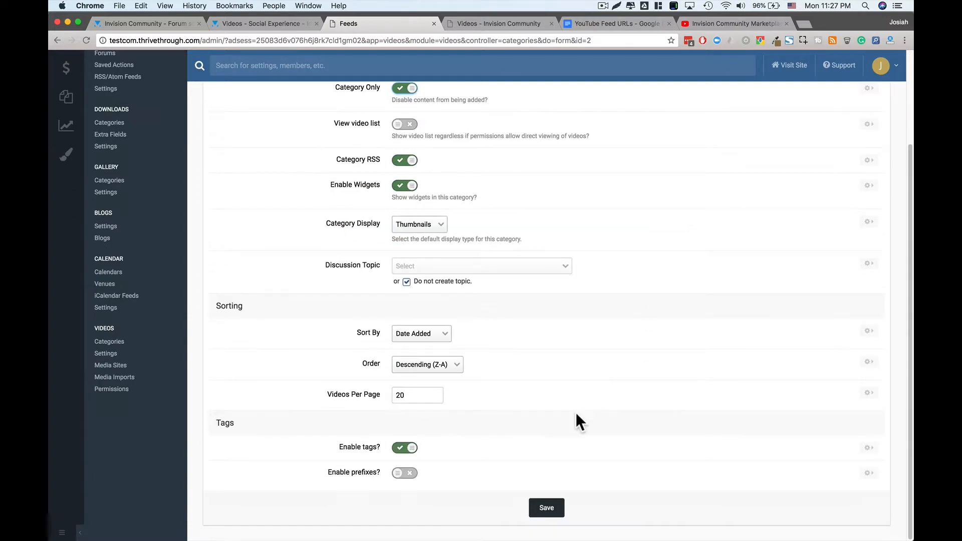
pyautogui.scroll(-1, 511, 350)
pyautogui.click(542, 509)
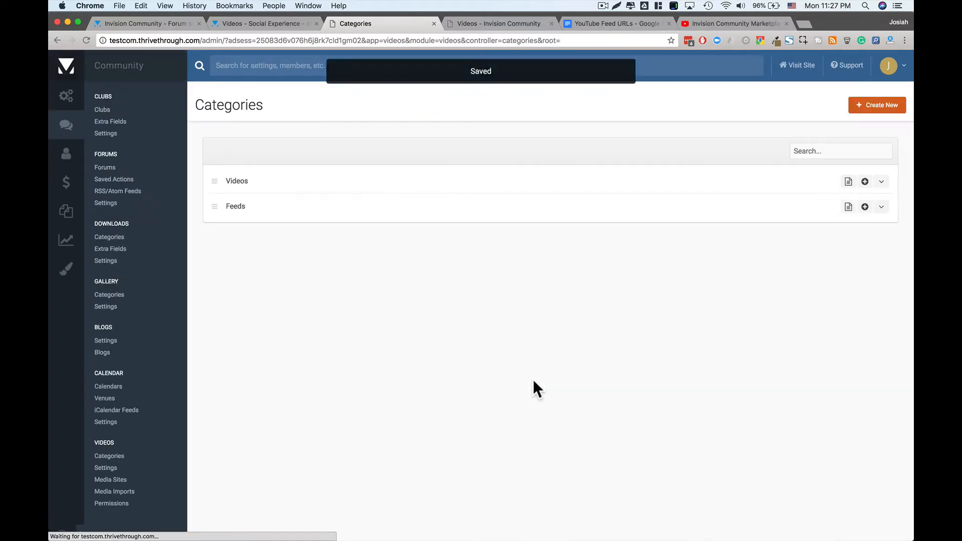
# - Add a Feeds subcategory 'Invision Community Marketplace', group 'reviews', described 'The best youtube channel for all your invision community application needs.'
pyautogui.click(850, 206)
pyautogui.click(407, 203)
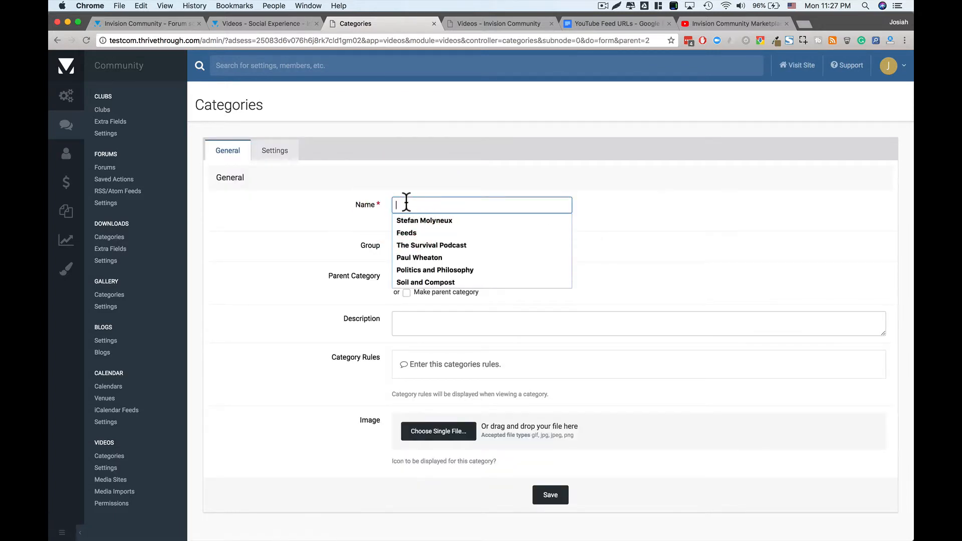
pyautogui.write('Invision ')
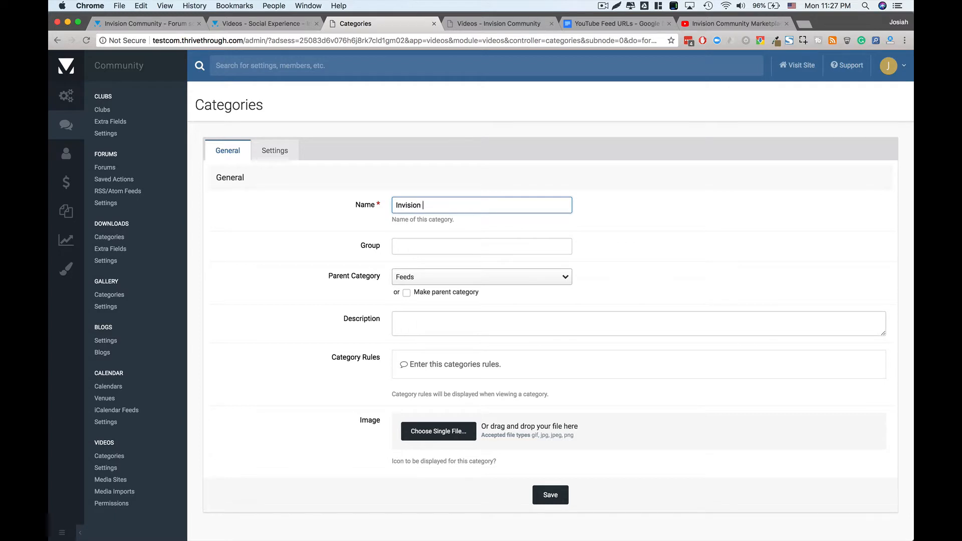
pyautogui.write('Community Marketplace')
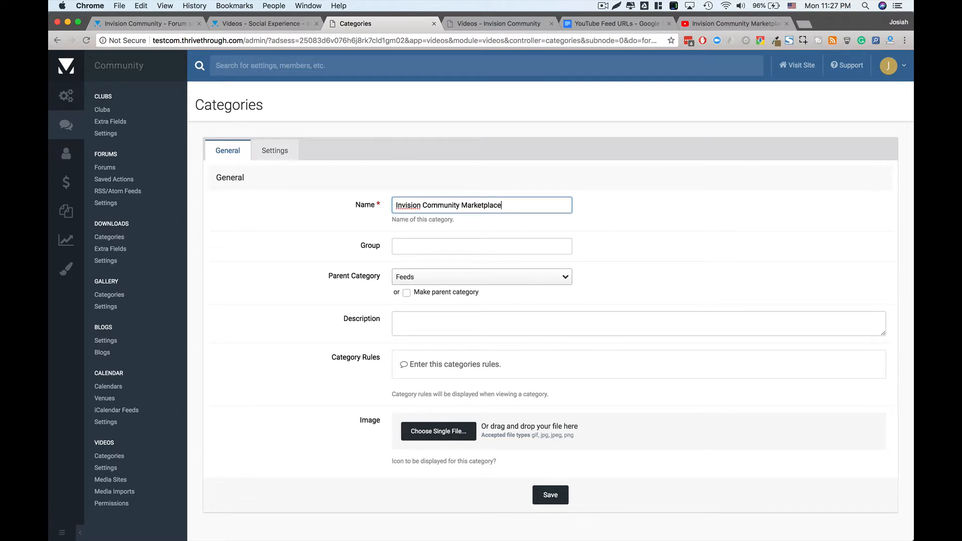
pyautogui.click(408, 246)
pyautogui.click(417, 248)
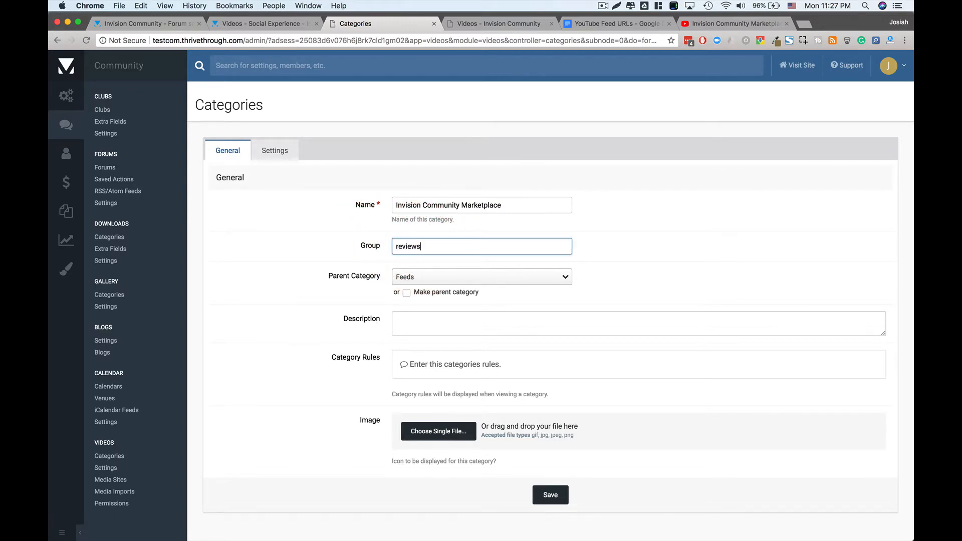
pyautogui.click(359, 262)
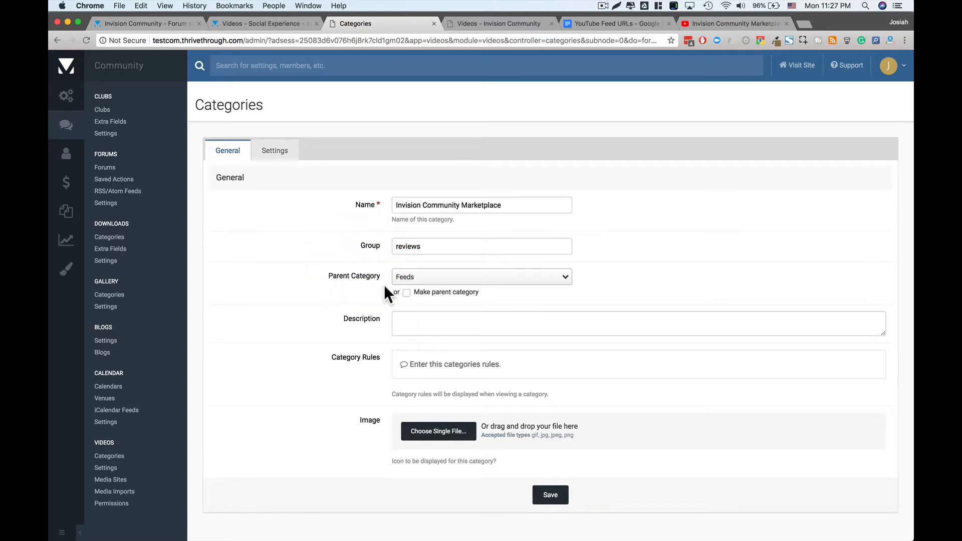
pyautogui.click(422, 279)
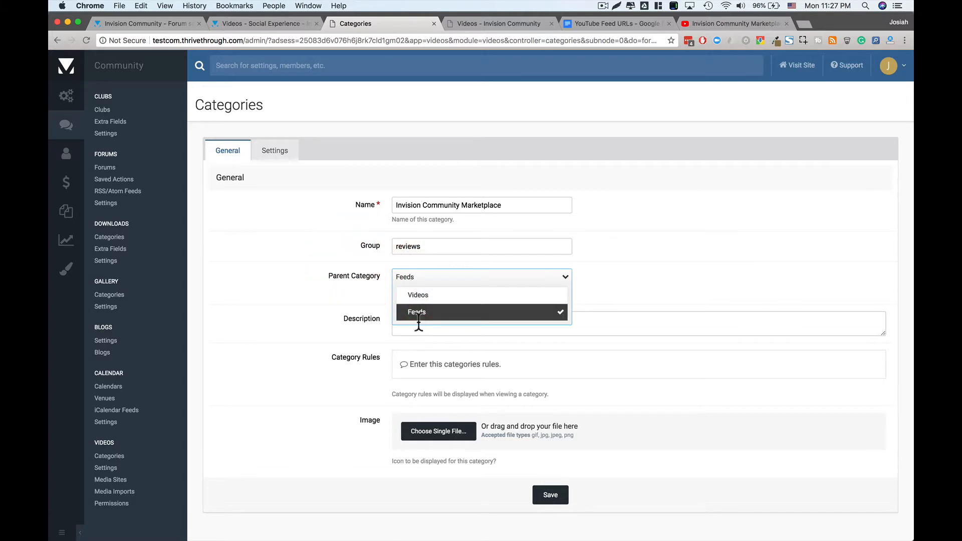
pyautogui.click(349, 307)
pyautogui.click(404, 324)
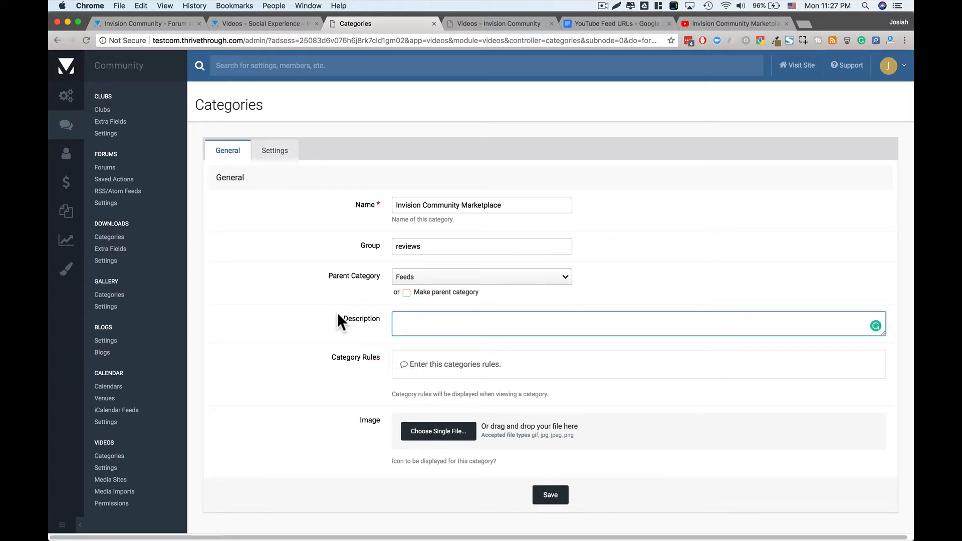
pyautogui.write('The')
pyautogui.write('best youtube channel for all your invision community application needs.')
pyautogui.click(286, 353)
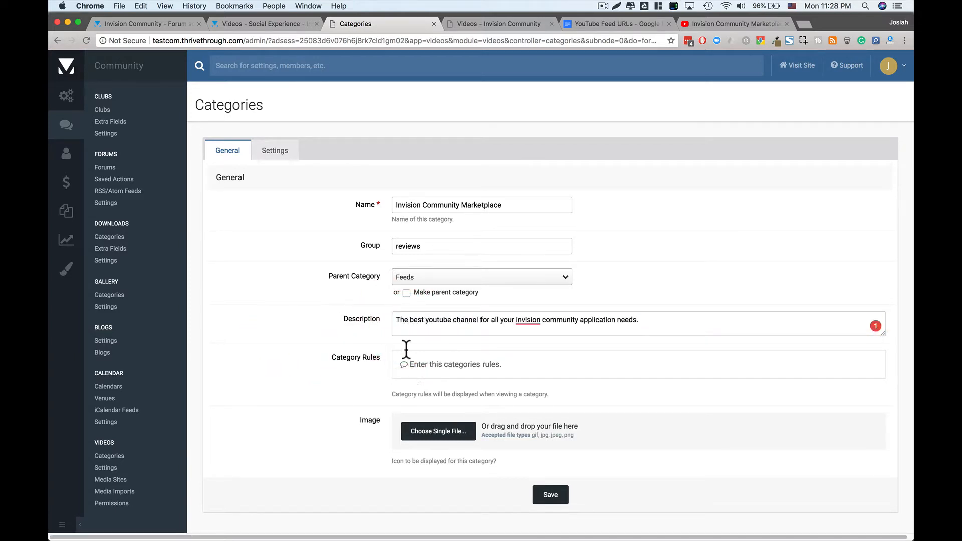
# - Upload tsp.png from the Downloads folder as the category image
pyautogui.click(436, 432)
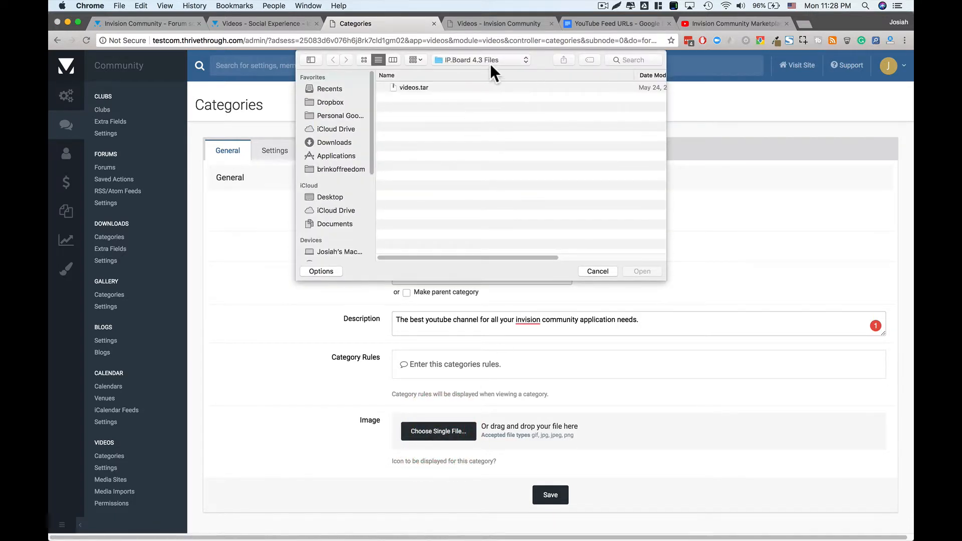
pyautogui.click(491, 59)
pyautogui.click(476, 81)
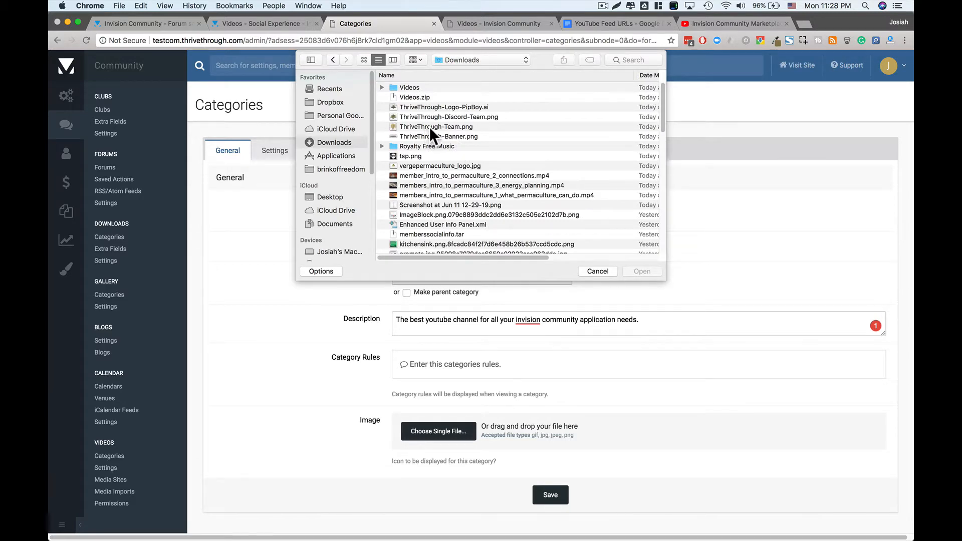
pyautogui.doubleClick(407, 155)
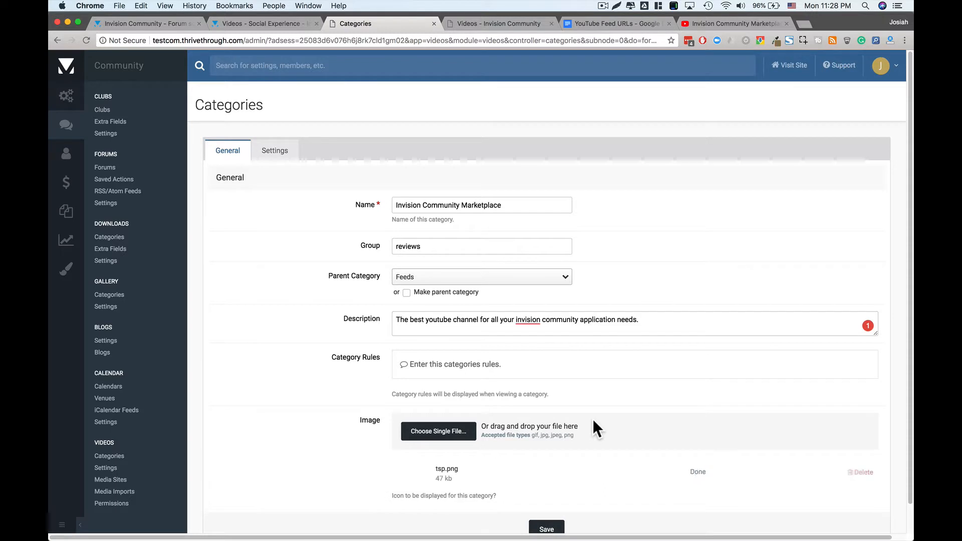
pyautogui.scroll(-2, 593, 419)
# - Save the Marketplace category with Add Video and Auto Approve granted to Administrators only
pyautogui.click(549, 500)
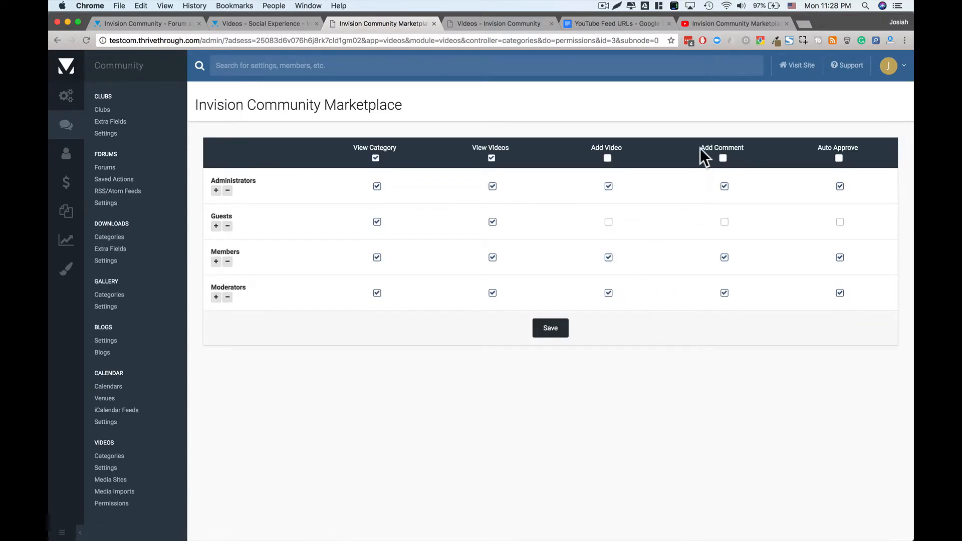
pyautogui.click(839, 159)
pyautogui.click(840, 187)
pyautogui.click(607, 158)
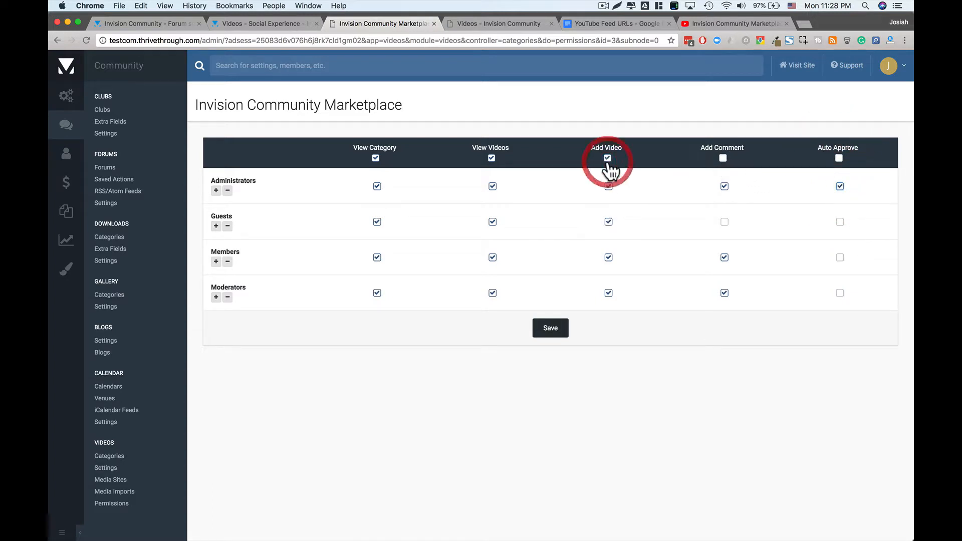
pyautogui.click(608, 158)
pyautogui.click(609, 186)
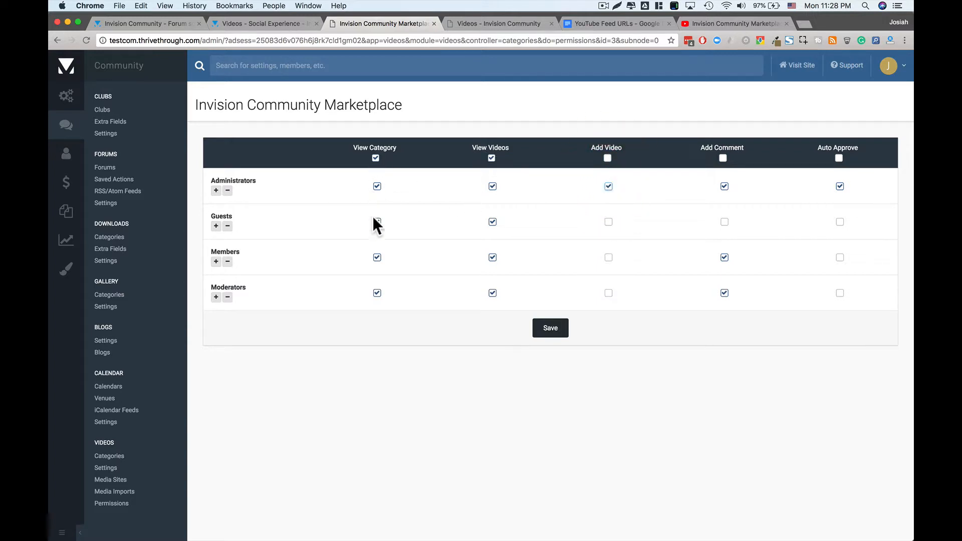
pyautogui.click(551, 328)
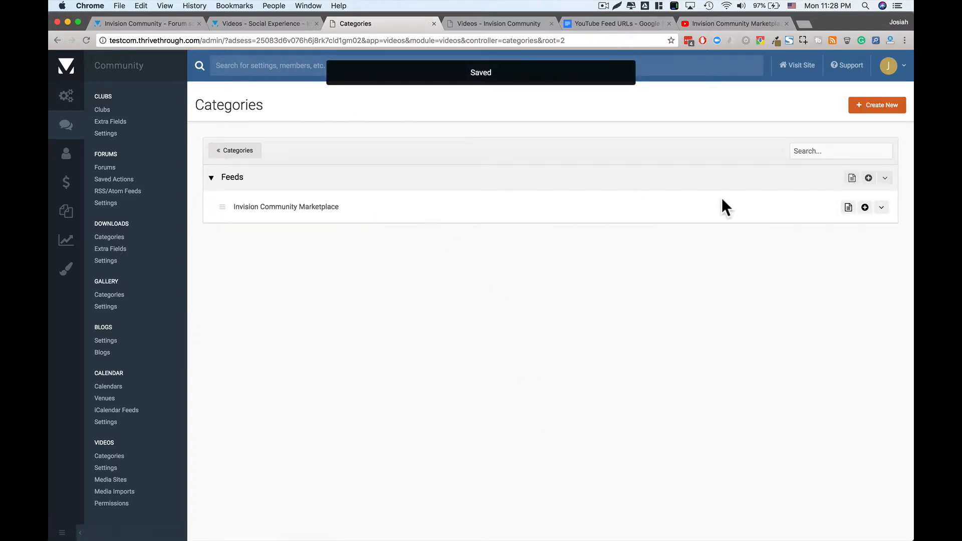
# - Switch on Enable tags in the Invision Community Marketplace category's settings and save
pyautogui.click(881, 208)
pyautogui.click(821, 224)
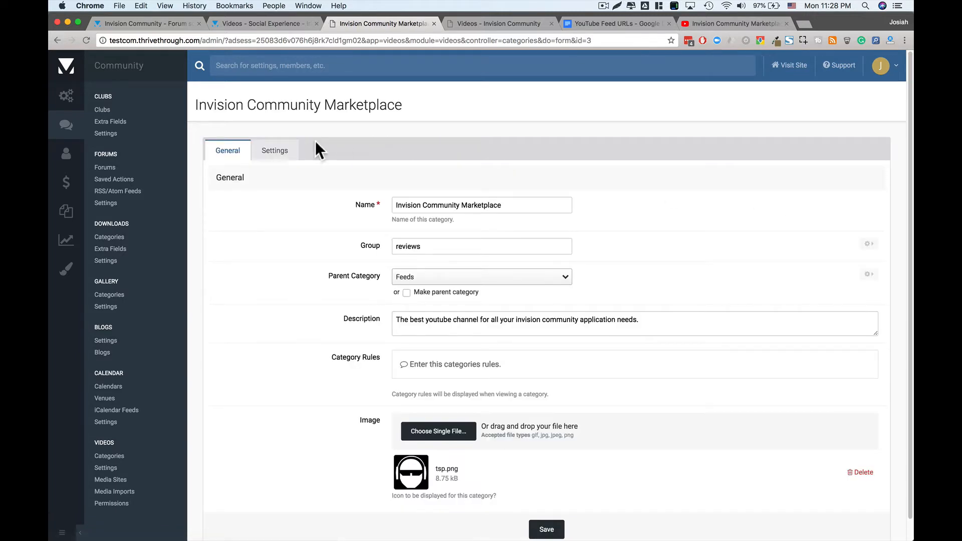
pyautogui.click(276, 149)
pyautogui.scroll(-1, 281, 322)
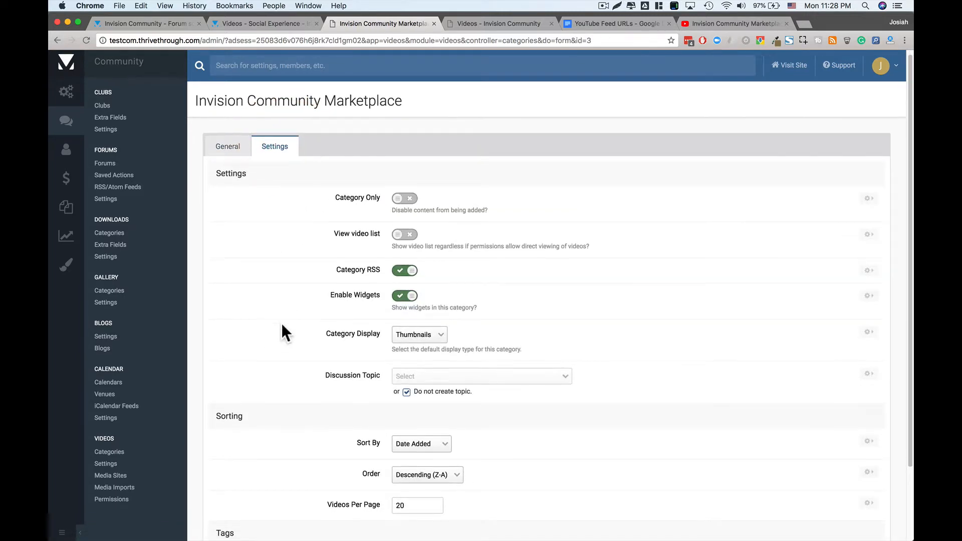
pyautogui.scroll(-2, 283, 326)
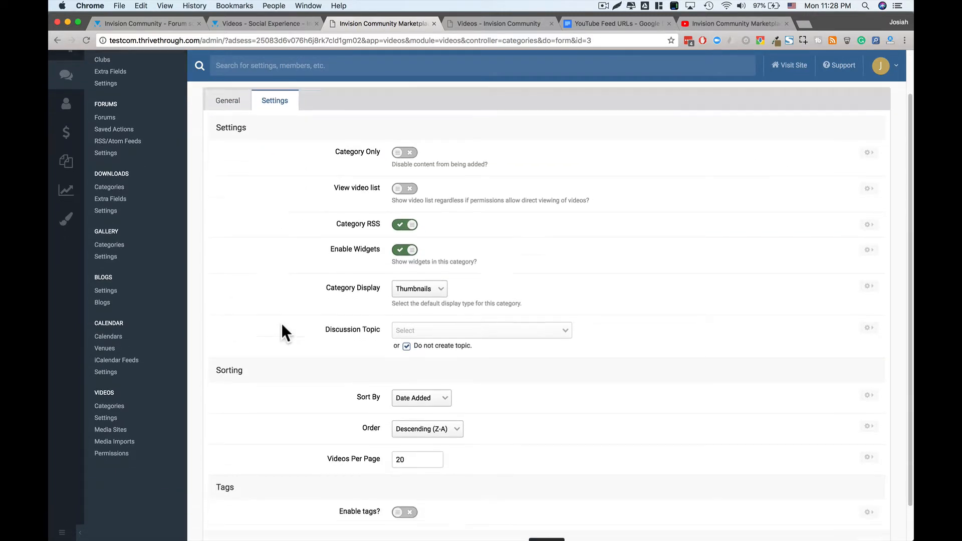
pyautogui.scroll(-2, 281, 331)
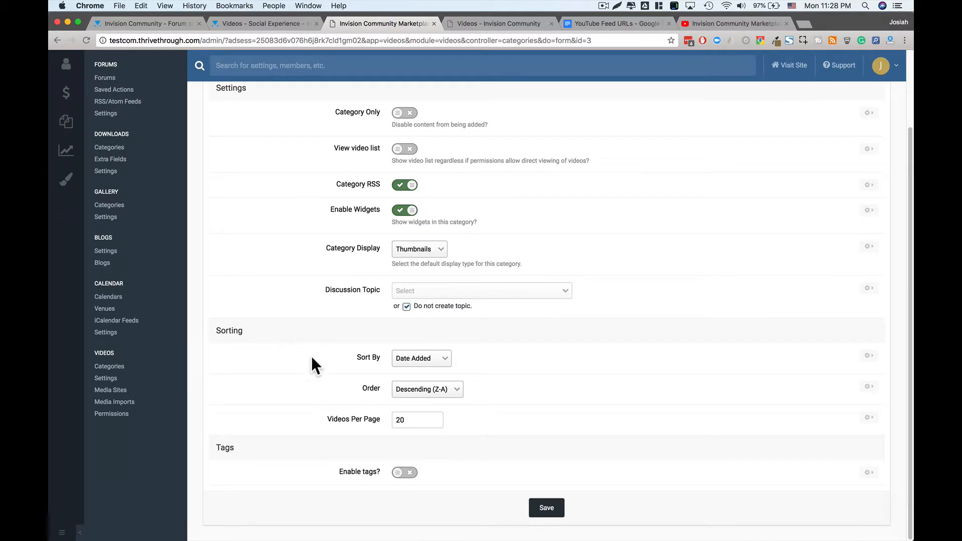
pyautogui.click(409, 474)
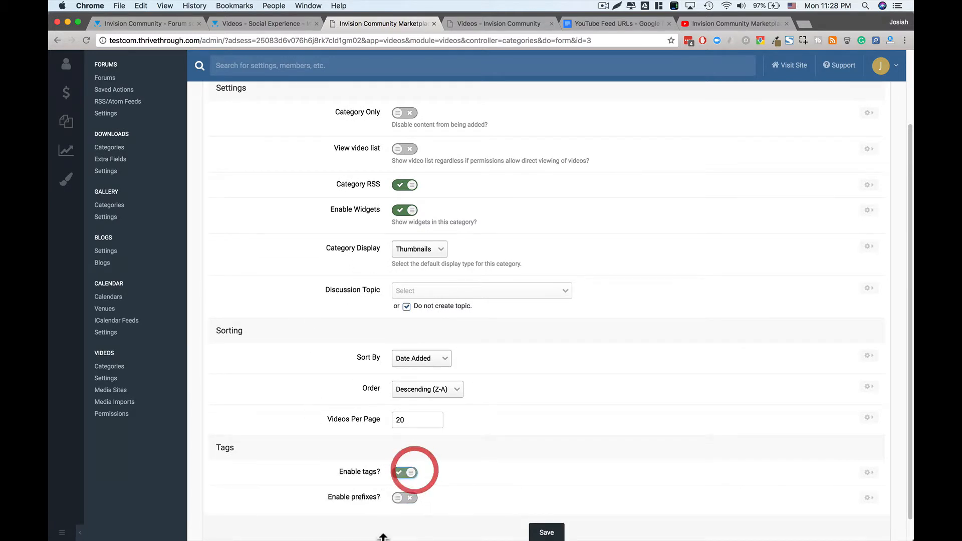
pyautogui.scroll(1, 370, 476)
pyautogui.scroll(-2, 371, 483)
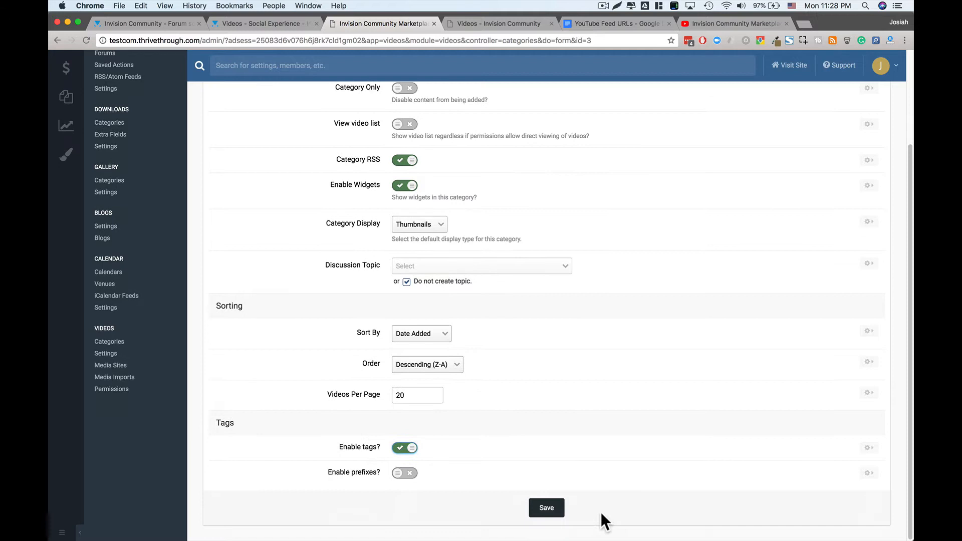
pyautogui.click(556, 513)
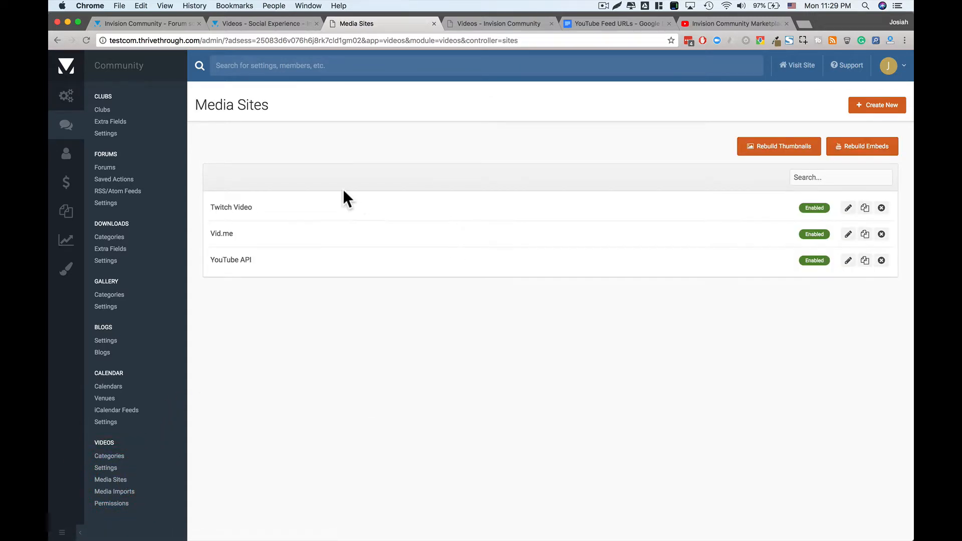
# - Go to the Videos > Media Sites page listing Twitch Video, Vid.me and YouTube API
pyautogui.moveTo(229, 262); pyautogui.dragTo(272, 260)
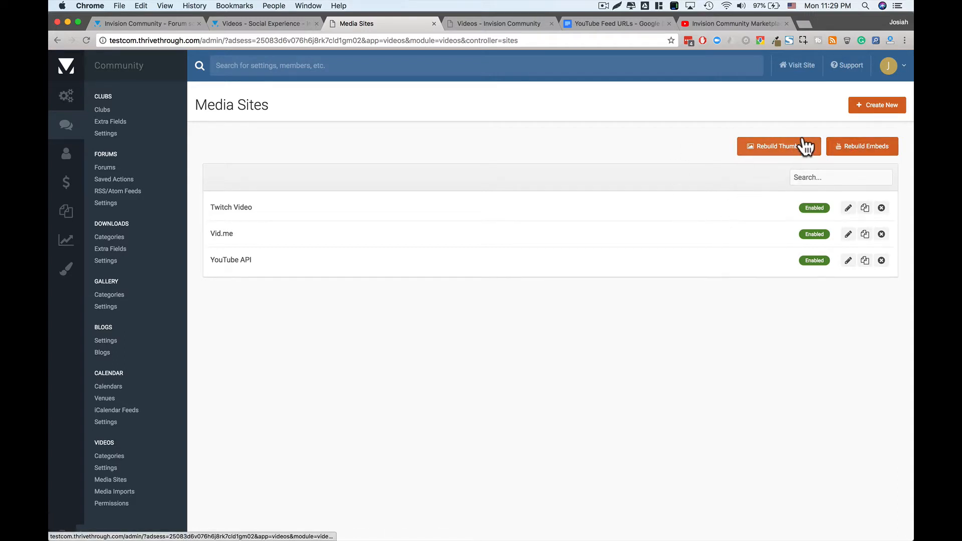
# - Start a new media site named Vimeo with host URL vimeo.com
pyautogui.click(890, 106)
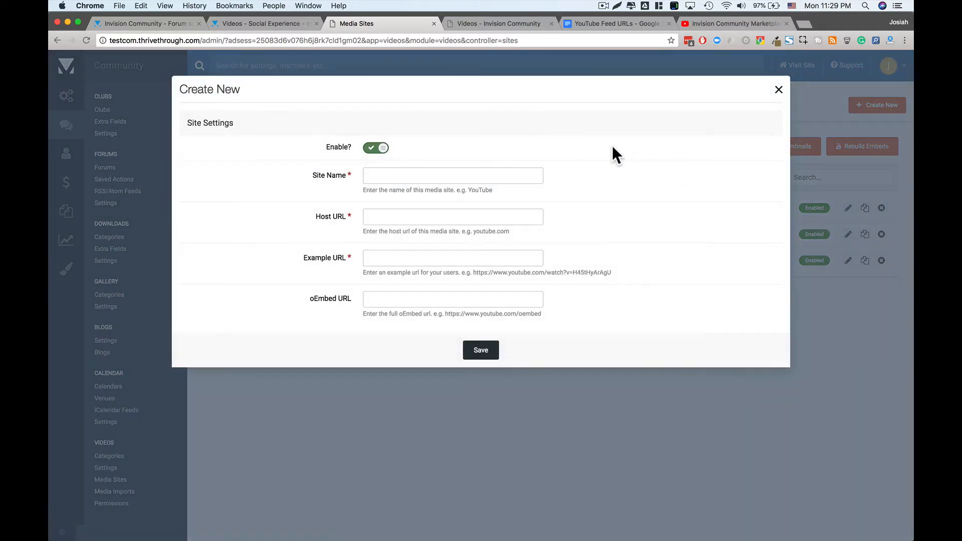
pyautogui.click(391, 172)
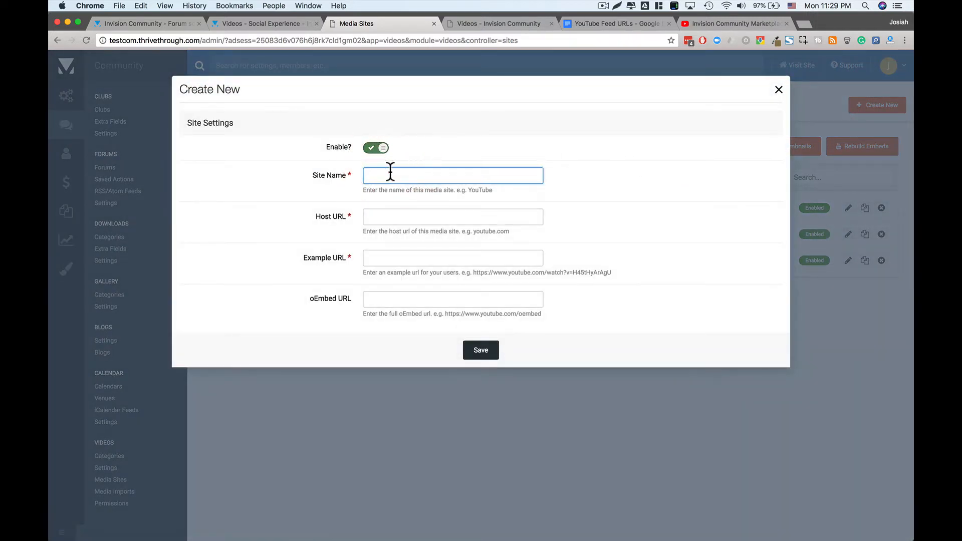
pyautogui.write('Vimeo')
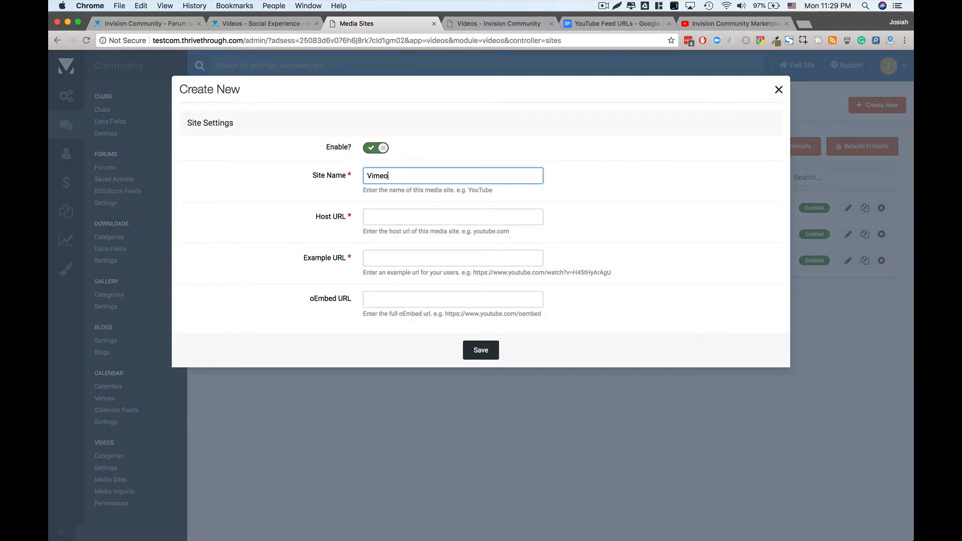
pyautogui.click(386, 211)
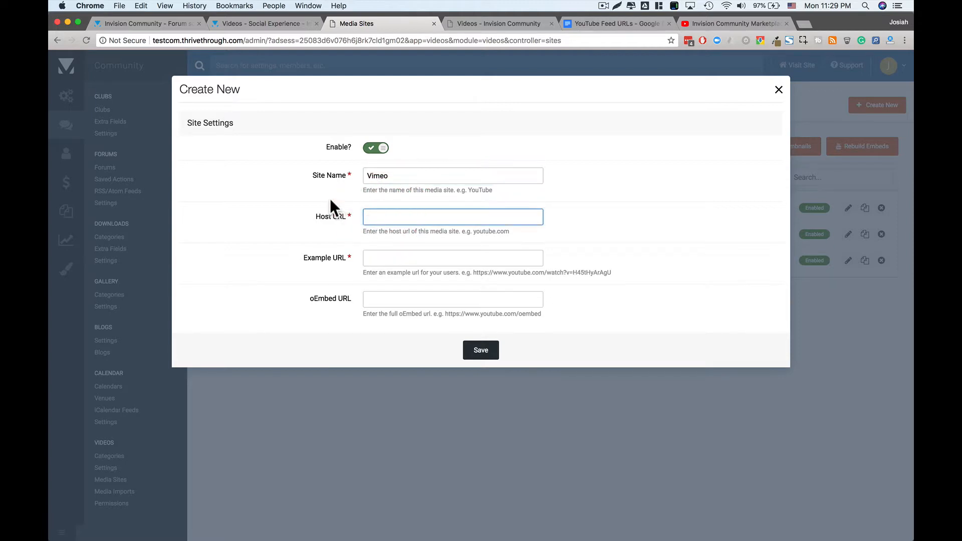
pyautogui.write('vimeo.com')
pyautogui.press('Tab')
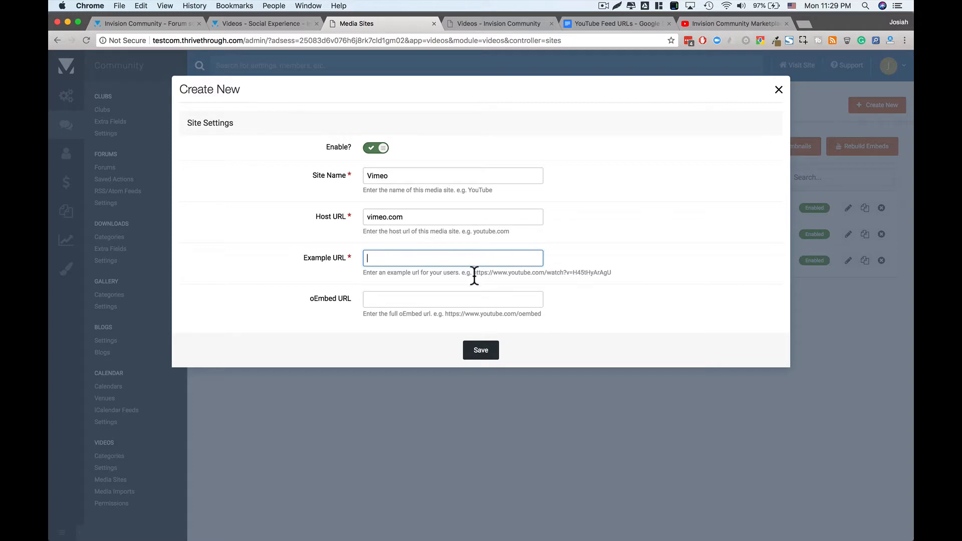
# - Copy the hint's sample watch URL and oEmbed URL into the Example and oEmbed fields
pyautogui.moveTo(475, 275); pyautogui.dragTo(610, 271)
pyautogui.press('super+c')
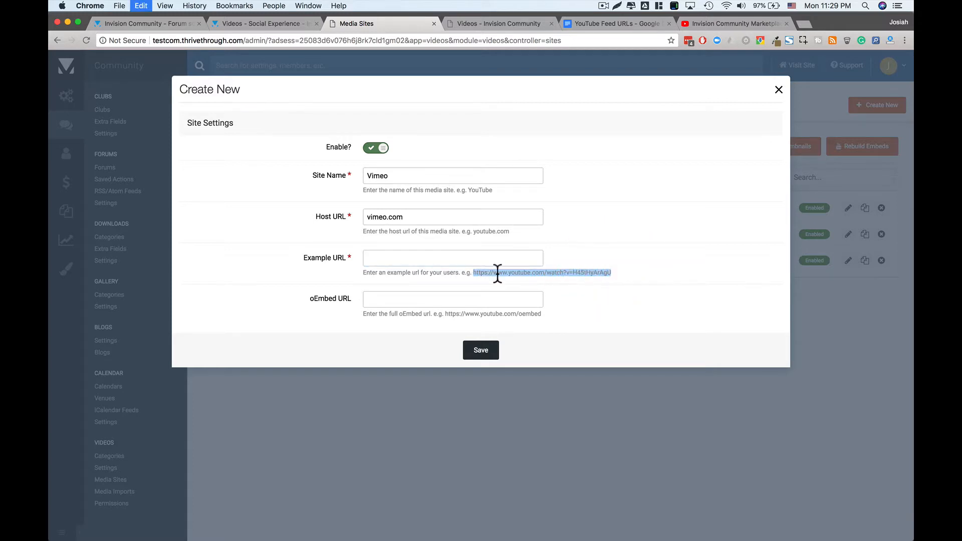
pyautogui.click(441, 260)
pyautogui.press('super+v')
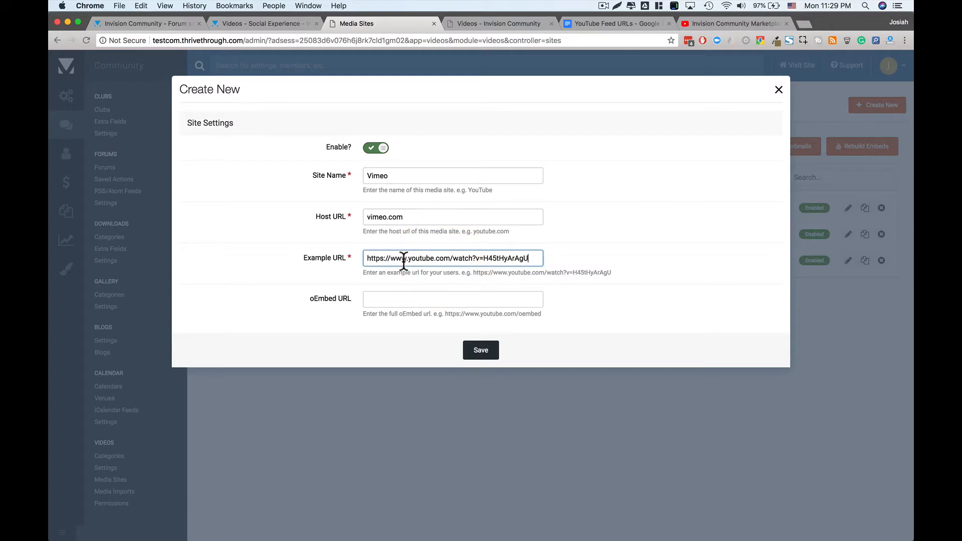
pyautogui.click(404, 258)
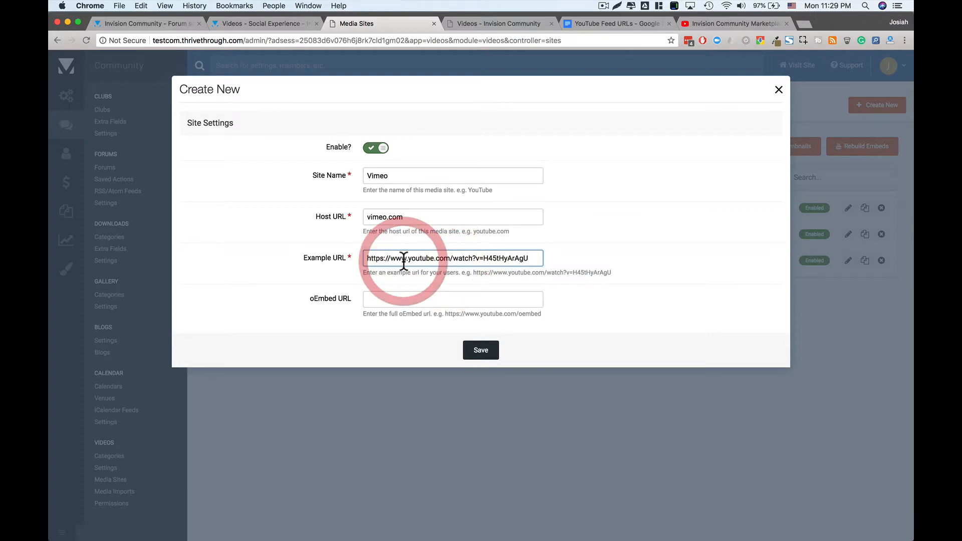
pyautogui.click(396, 301)
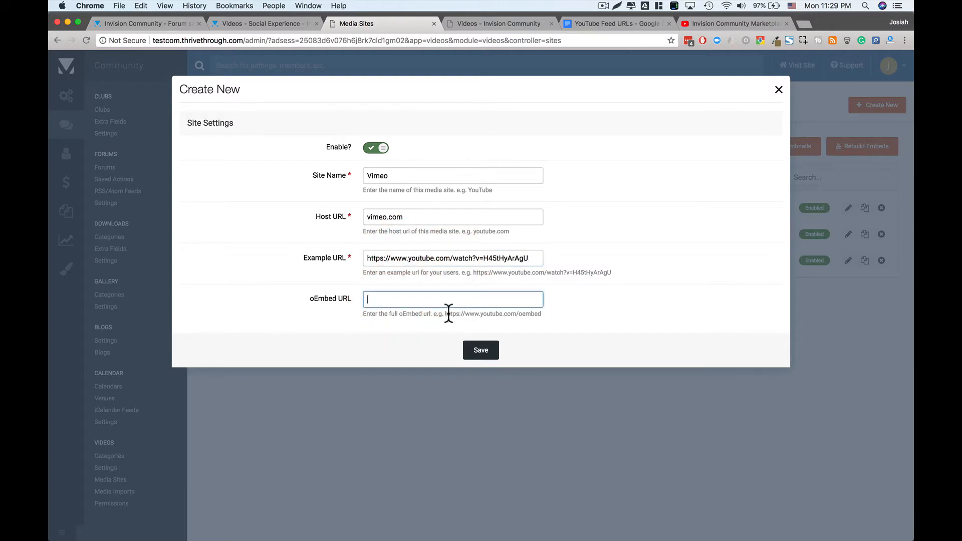
pyautogui.moveTo(445, 314); pyautogui.dragTo(542, 313)
pyautogui.press('super+c')
pyautogui.click(505, 300)
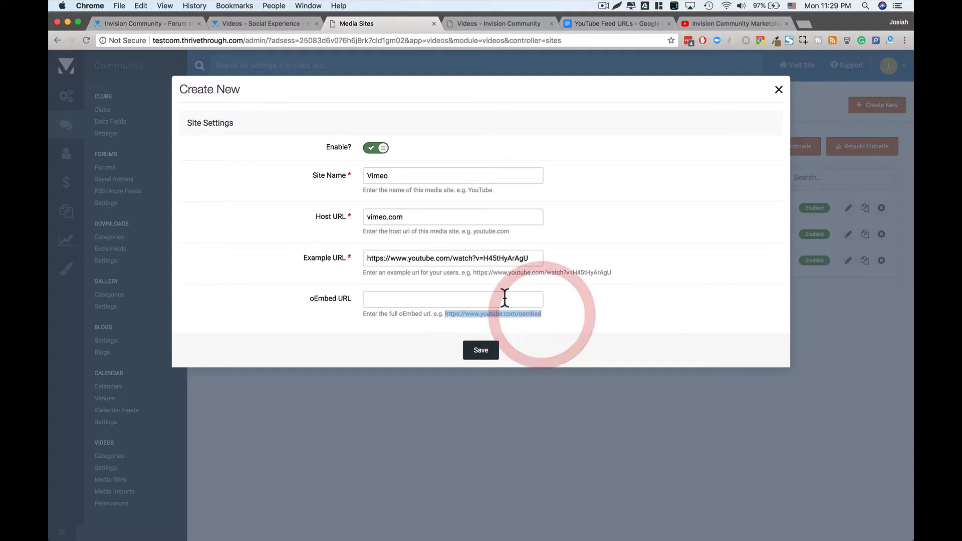
pyautogui.press('super+v')
# - Change youtube to vimeo in both URLs, save the Vimeo site, then delete it
pyautogui.doubleClick(420, 299)
pyautogui.write('viem')
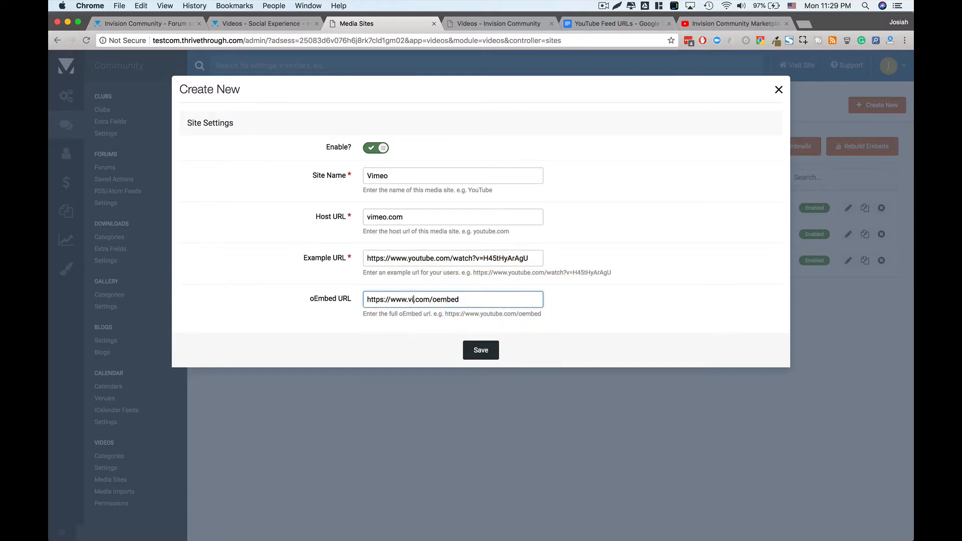
pyautogui.press('BackSpace')
pyautogui.press('BackSpace')
pyautogui.write('meo')
pyautogui.click(445, 257)
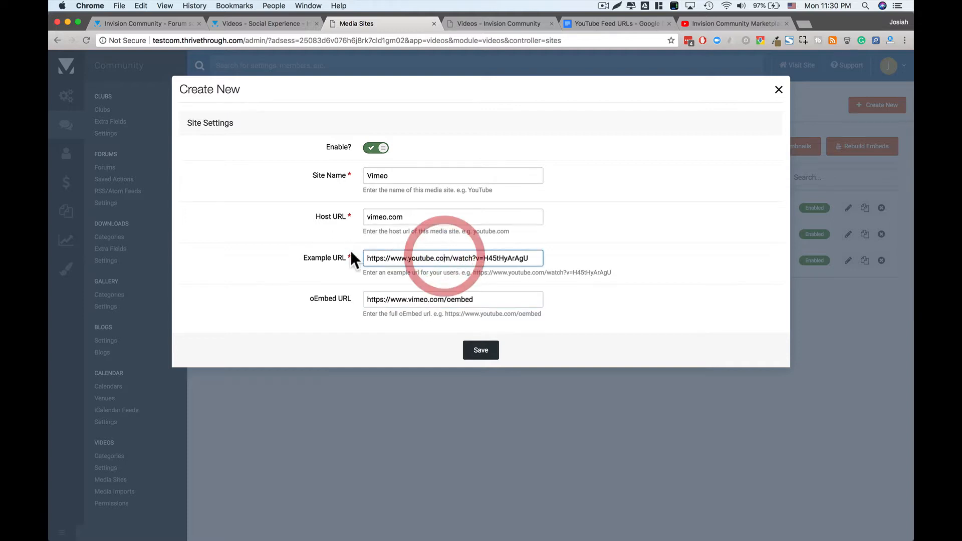
pyautogui.doubleClick(422, 258)
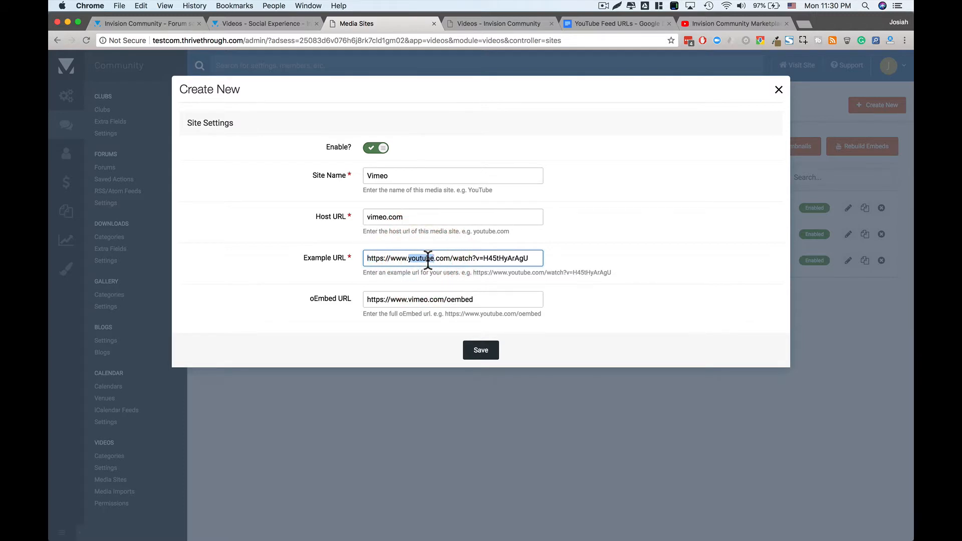
pyautogui.write('vimeo')
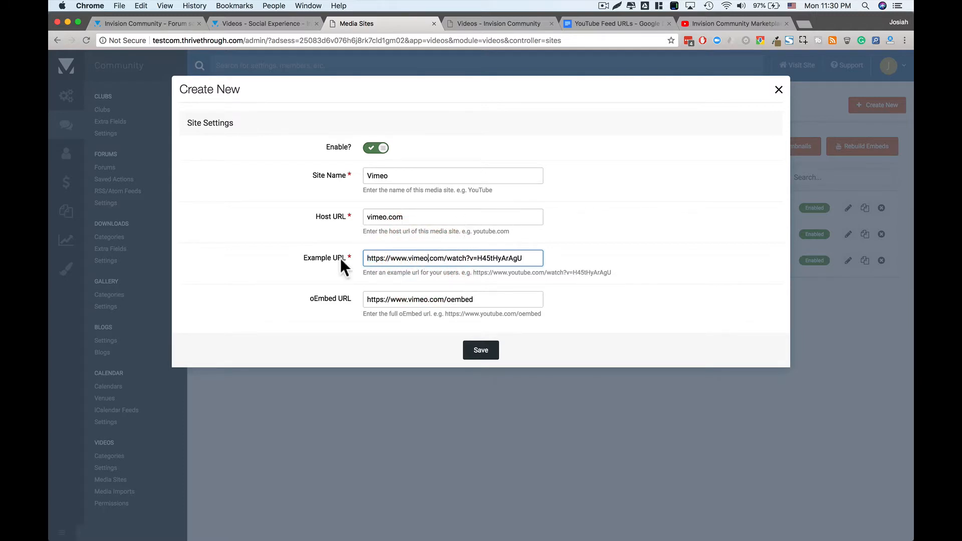
pyautogui.click(439, 259)
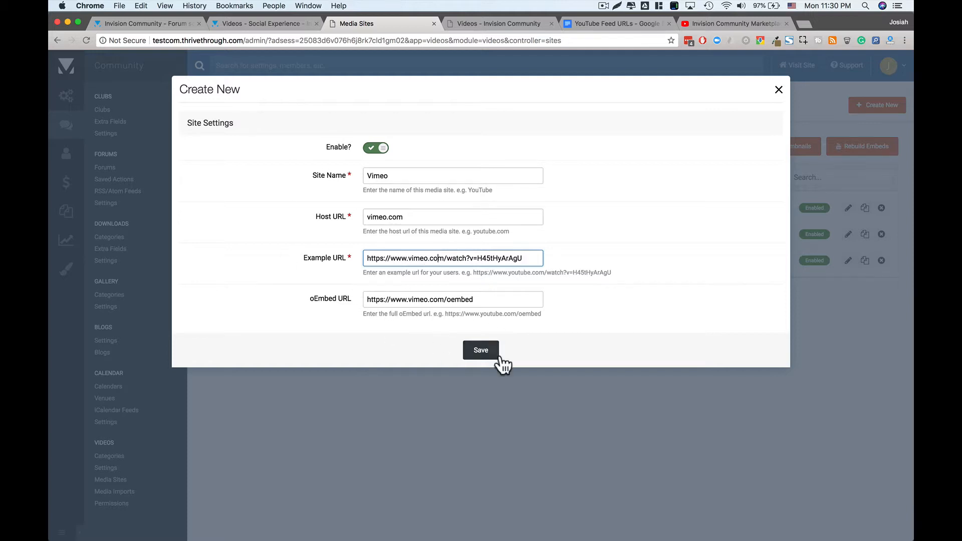
pyautogui.click(481, 357)
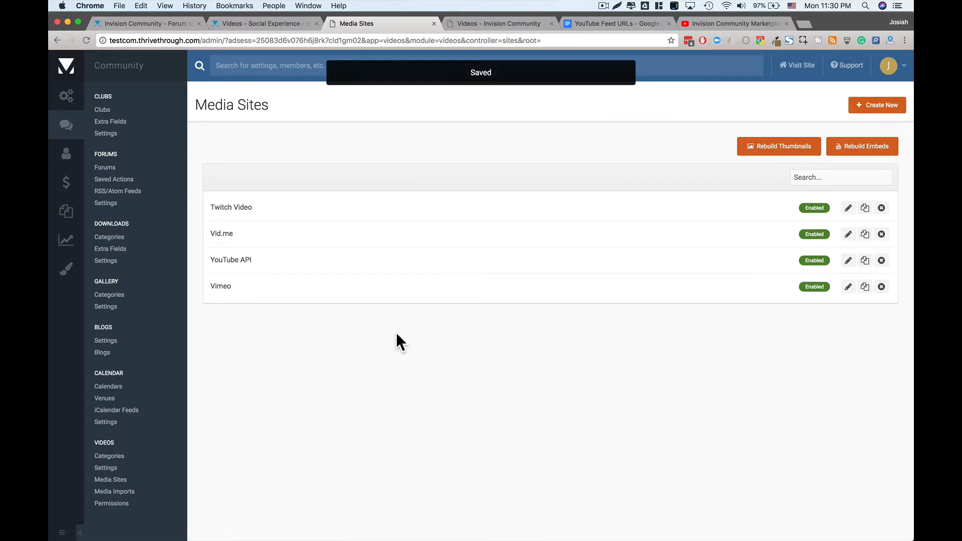
pyautogui.click(882, 287)
# - Delete the Vimeo media site and start a new media import from Videos > Media Imports
pyautogui.click(579, 166)
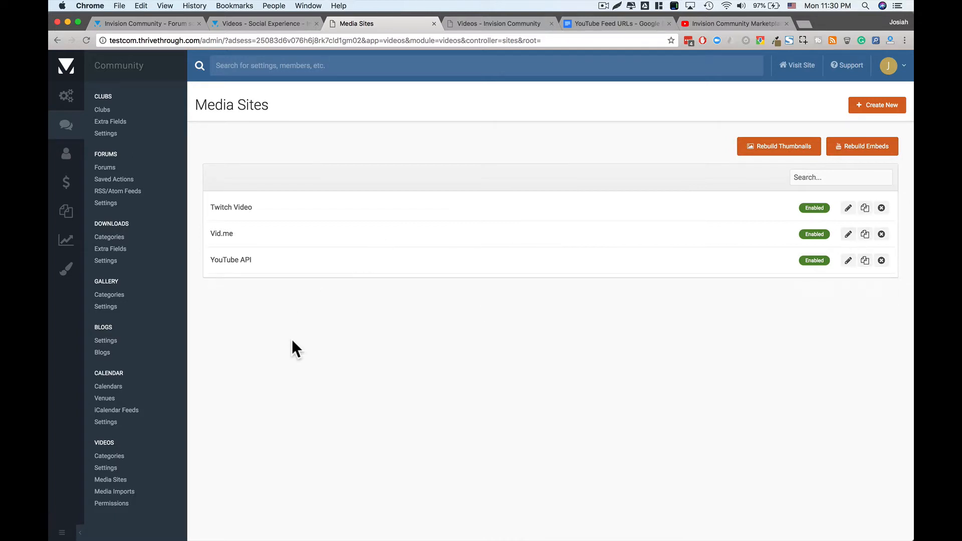
pyautogui.click(122, 492)
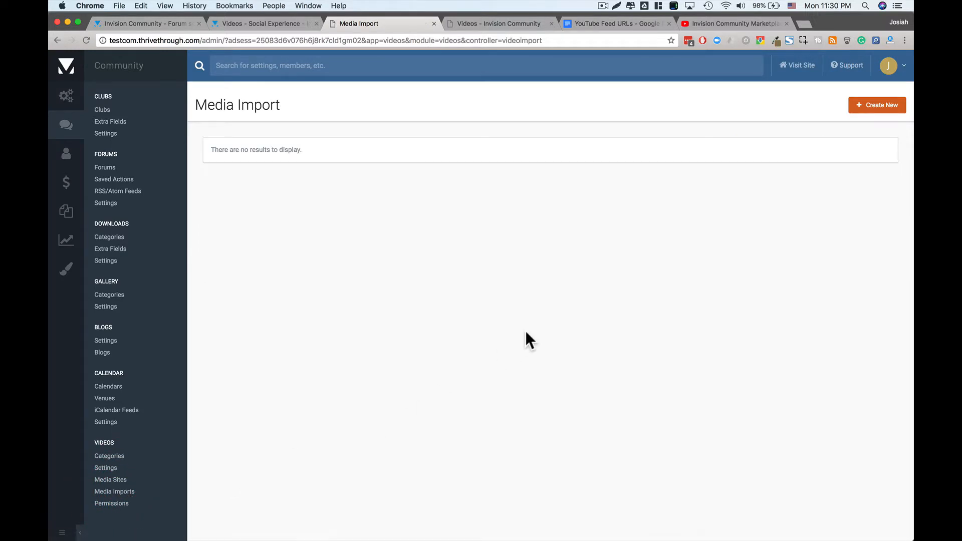
pyautogui.click(873, 109)
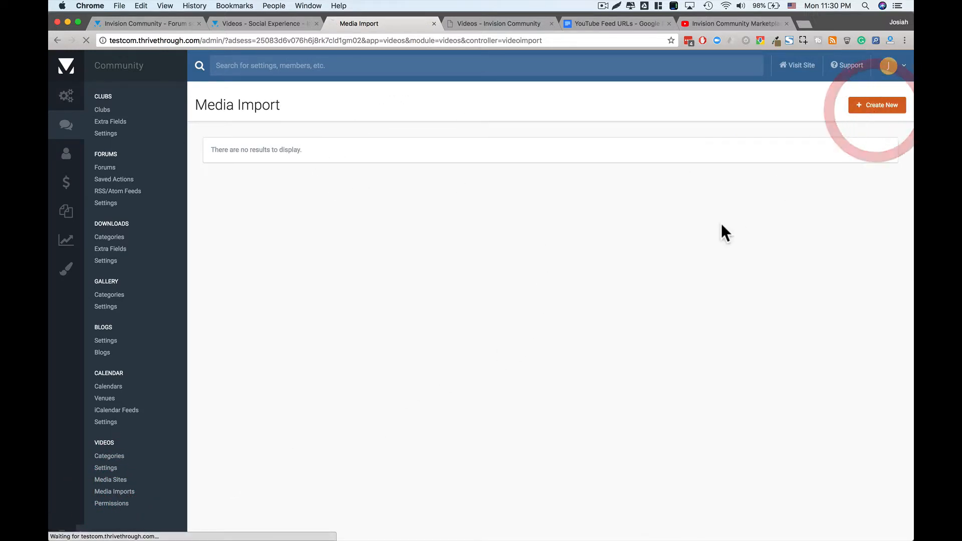
pyautogui.click(472, 178)
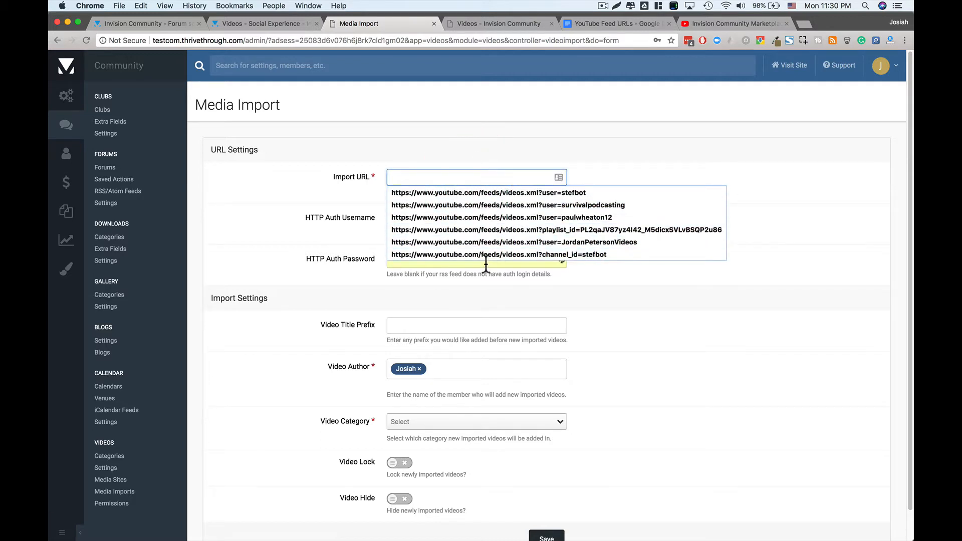
# - Bring up the YouTube Feed URLs document and find the playlist and User feed entries
pyautogui.click(488, 152)
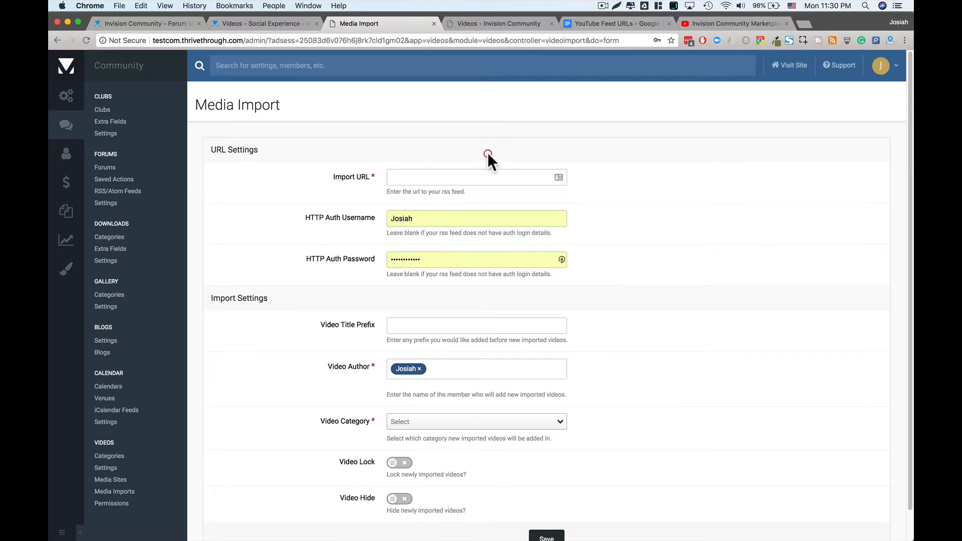
pyautogui.click(617, 25)
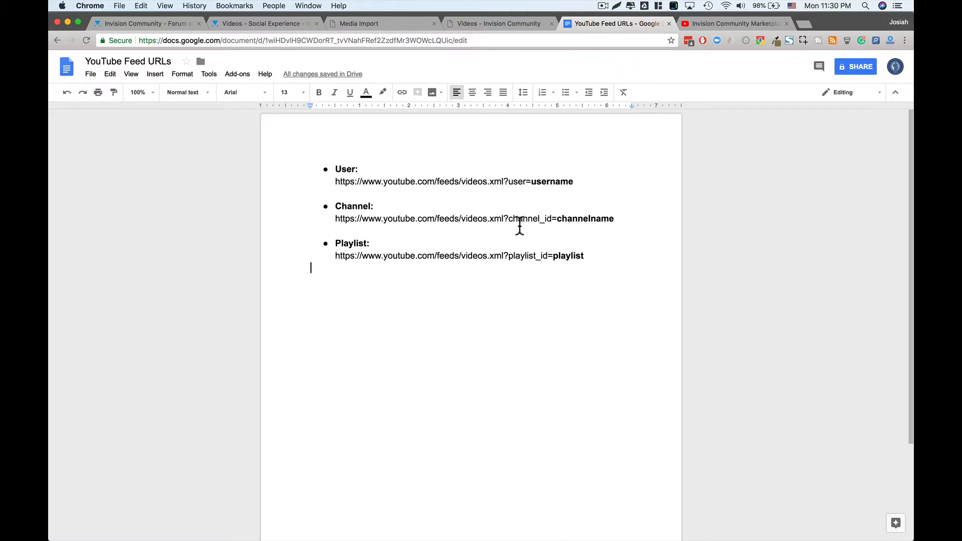
pyautogui.click(589, 259)
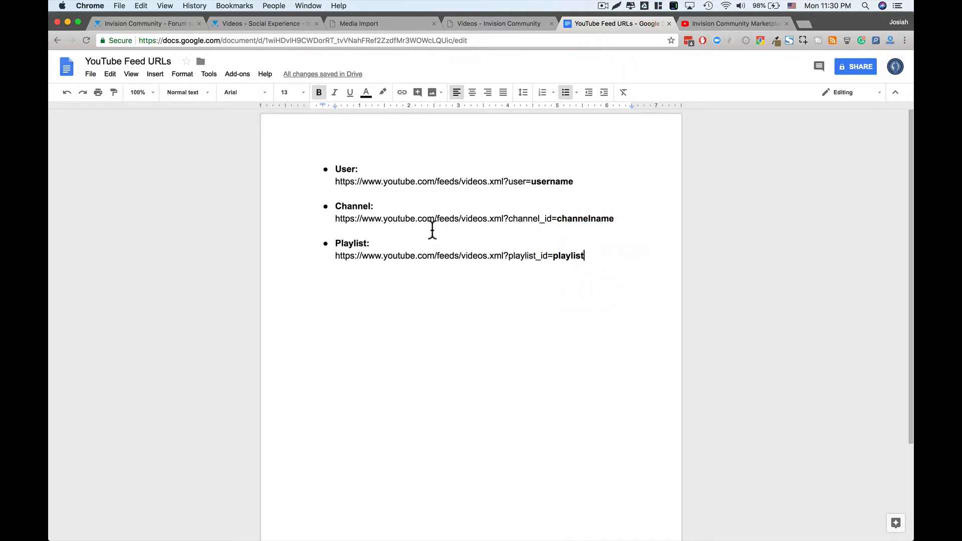
pyautogui.click(351, 169)
# - Look over the Invision Community Marketplace YouTube channel page, opening and closing the channel art dialog
pyautogui.click(705, 21)
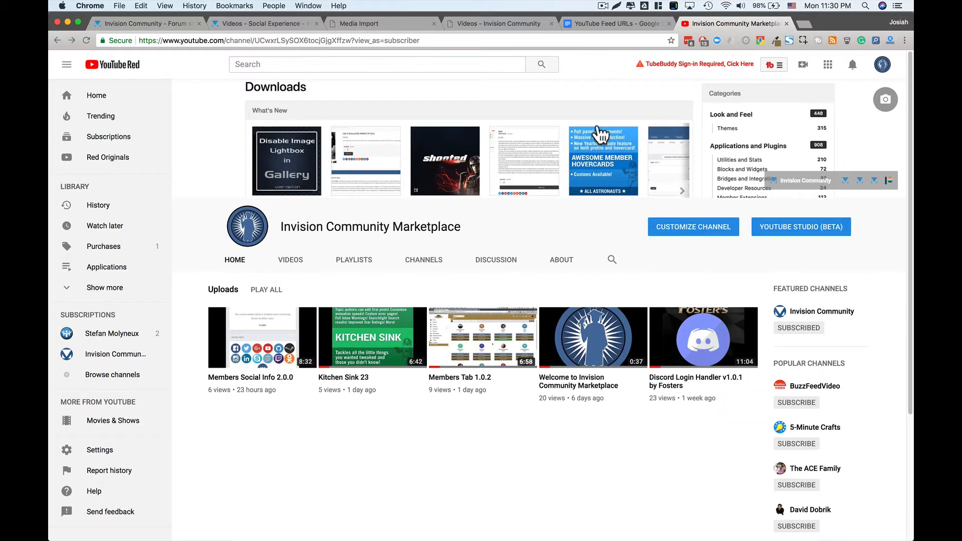
pyautogui.click(426, 86)
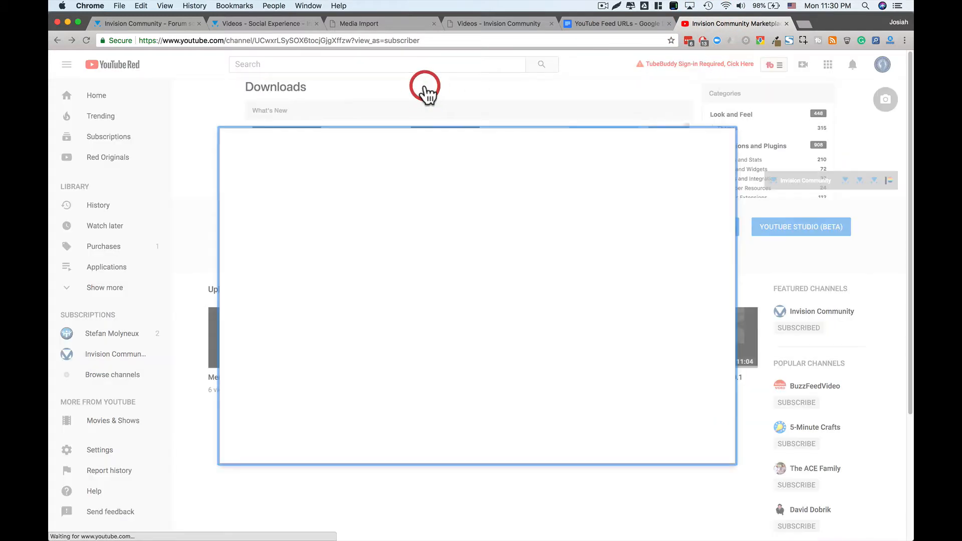
pyautogui.click(521, 78)
pyautogui.click(724, 141)
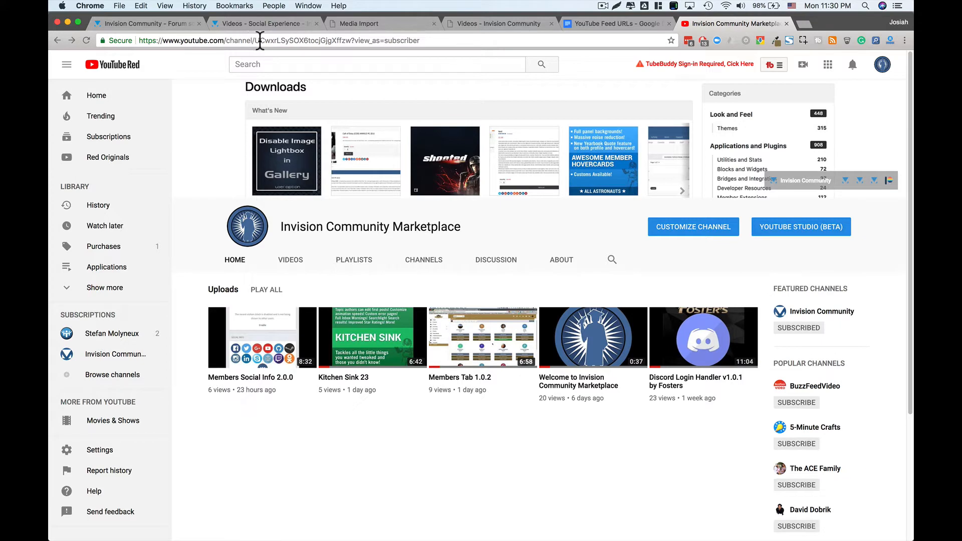
pyautogui.click(216, 84)
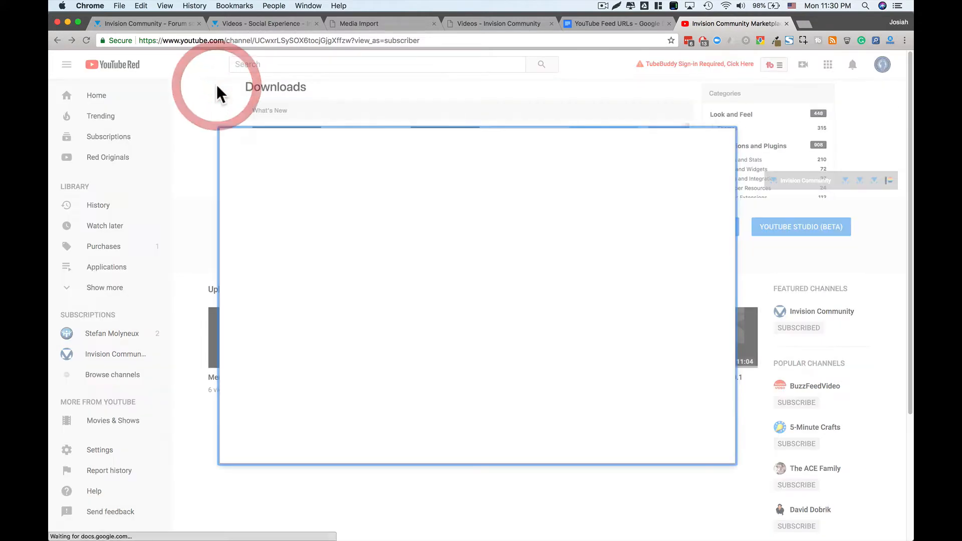
pyautogui.click(725, 143)
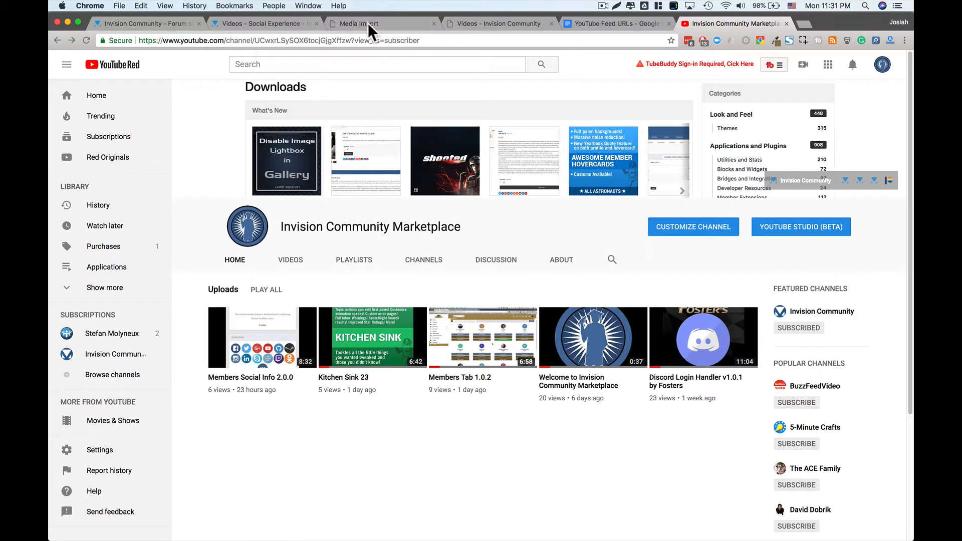
# - Examine the channel feed URL template and its channelname placeholder in the YouTube Feed URLs document
pyautogui.click(585, 23)
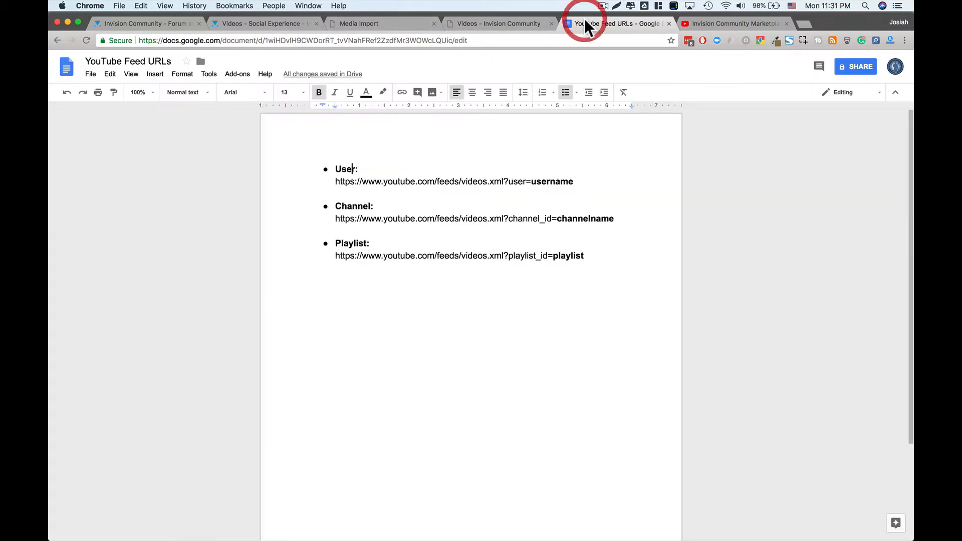
pyautogui.click(377, 218)
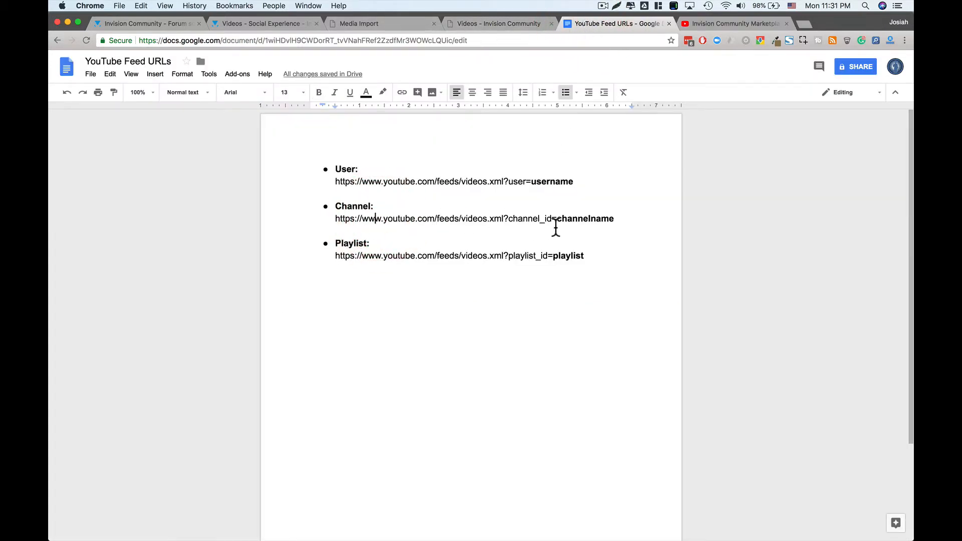
pyautogui.moveTo(617, 219); pyautogui.dragTo(510, 222)
pyautogui.click(511, 222)
pyautogui.moveTo(557, 218); pyautogui.dragTo(612, 219)
pyautogui.click(610, 219)
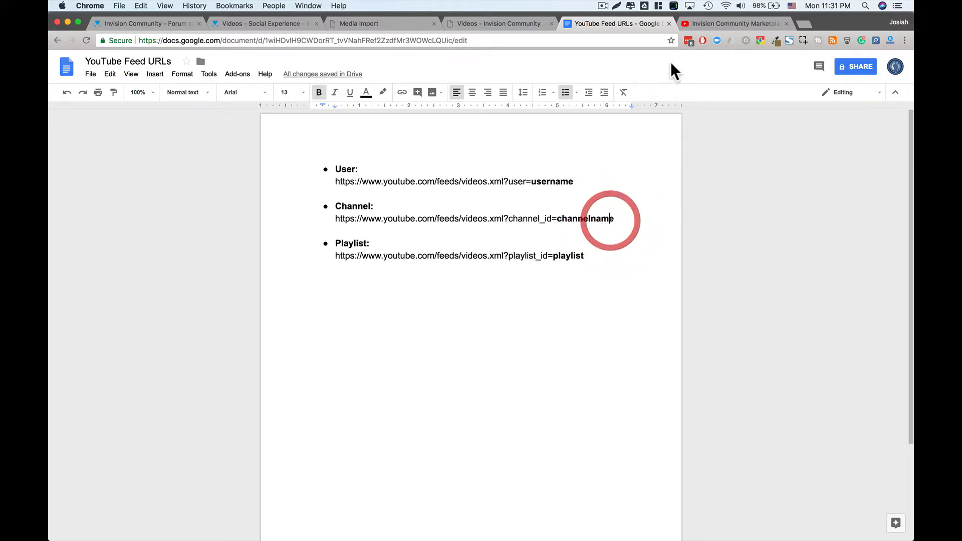
# - Strip view_as=subscriber from the channel address, reload, and select the channel ID
pyautogui.click(707, 25)
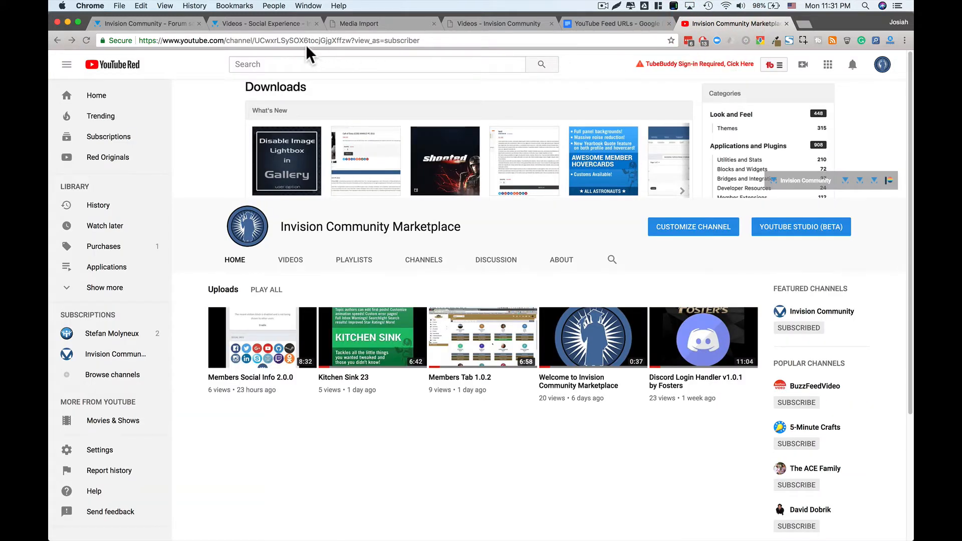
pyautogui.doubleClick(285, 41)
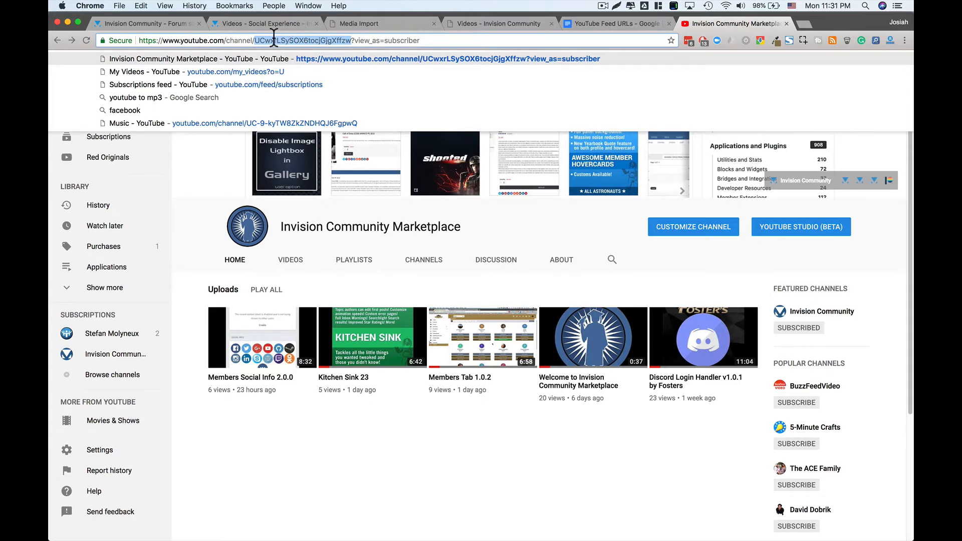
pyautogui.click(354, 40)
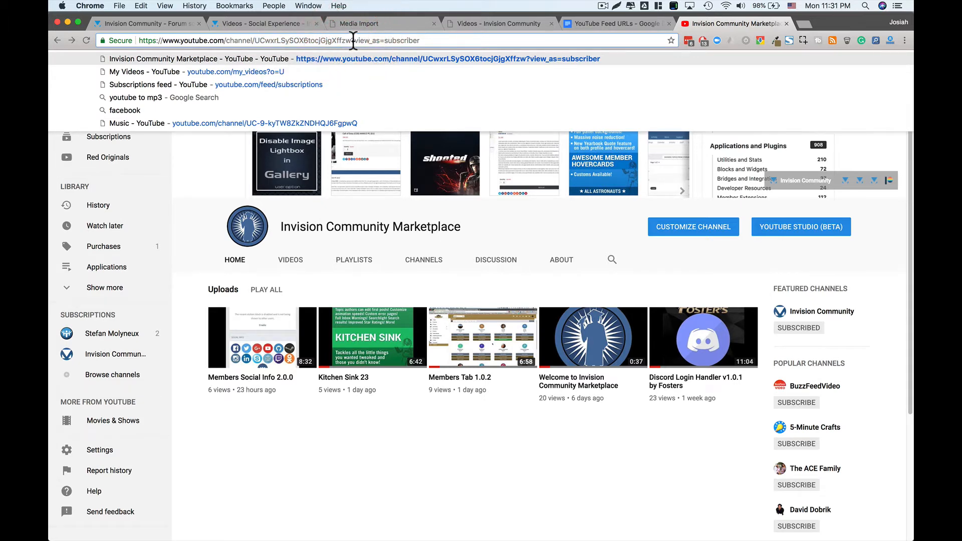
pyautogui.moveTo(354, 40); pyautogui.dragTo(447, 49)
pyautogui.press('BackSpace')
pyautogui.press('Return')
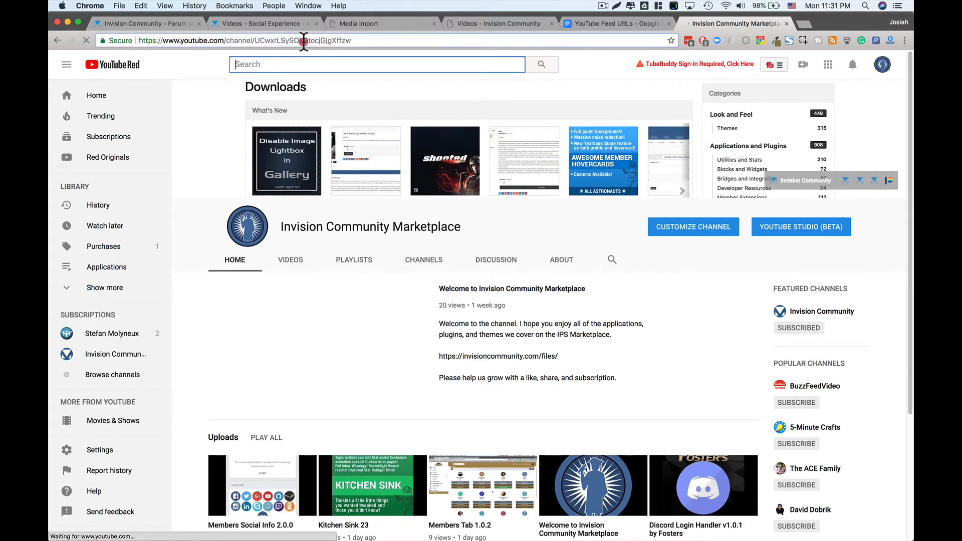
pyautogui.doubleClick(303, 40)
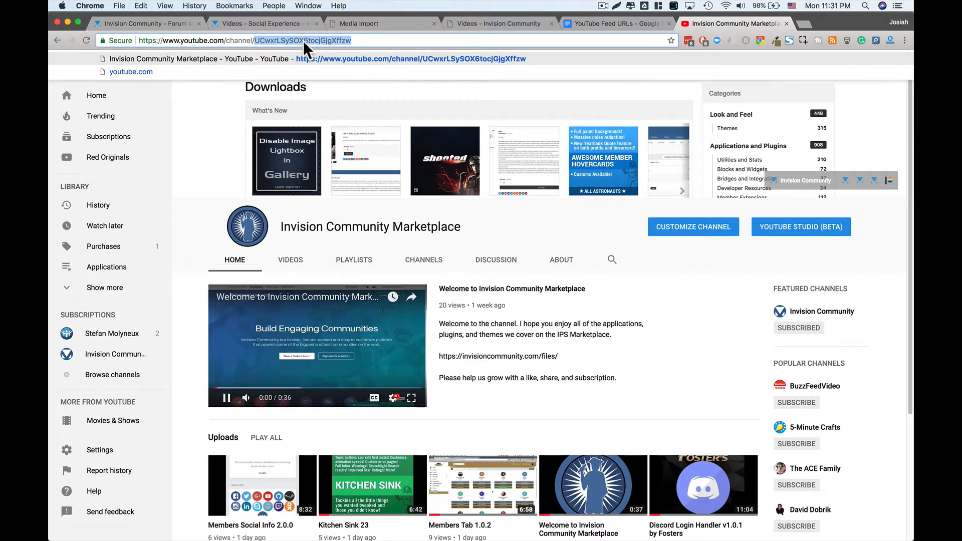
pyautogui.click(320, 335)
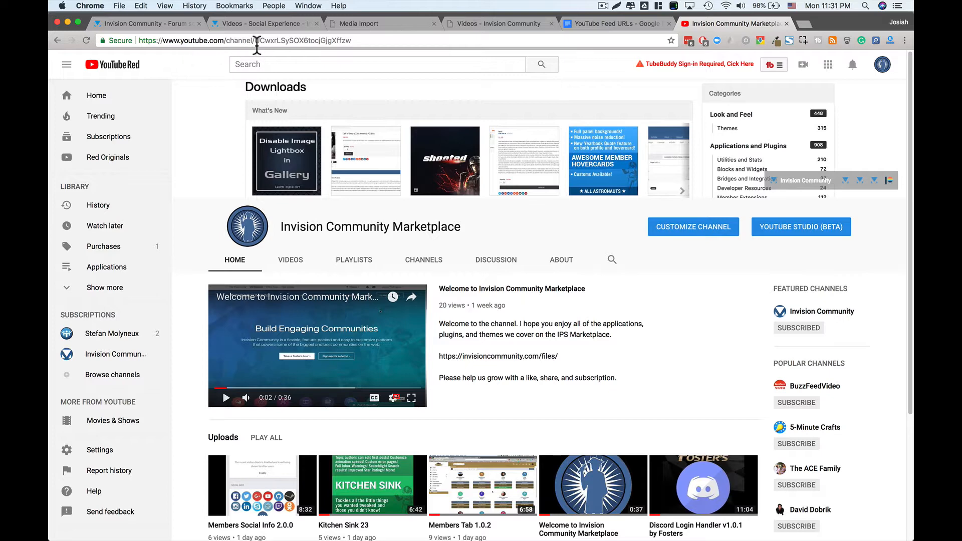
pyautogui.click(288, 40)
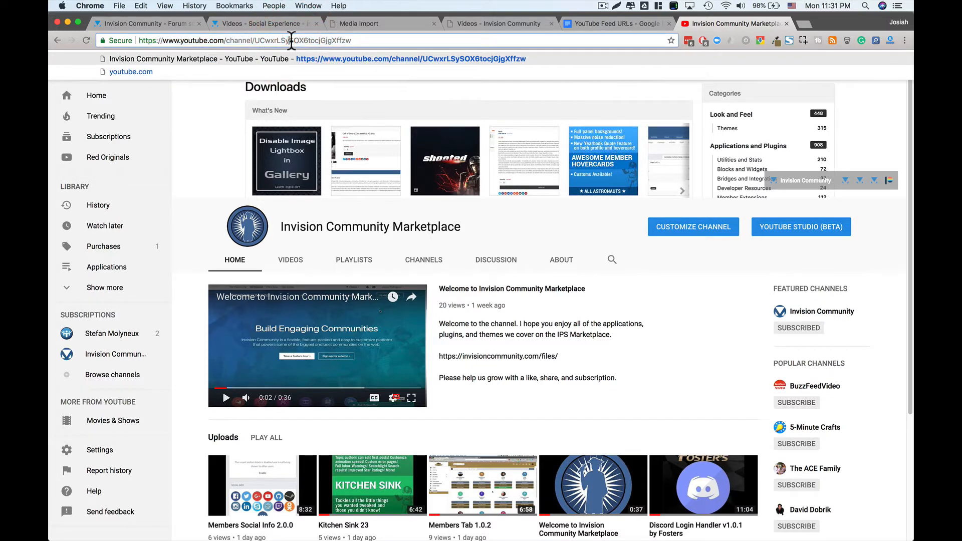
pyautogui.doubleClick(292, 40)
# - Copy the channel feed address up to channel_id= and return to the Media Import form
pyautogui.click(599, 26)
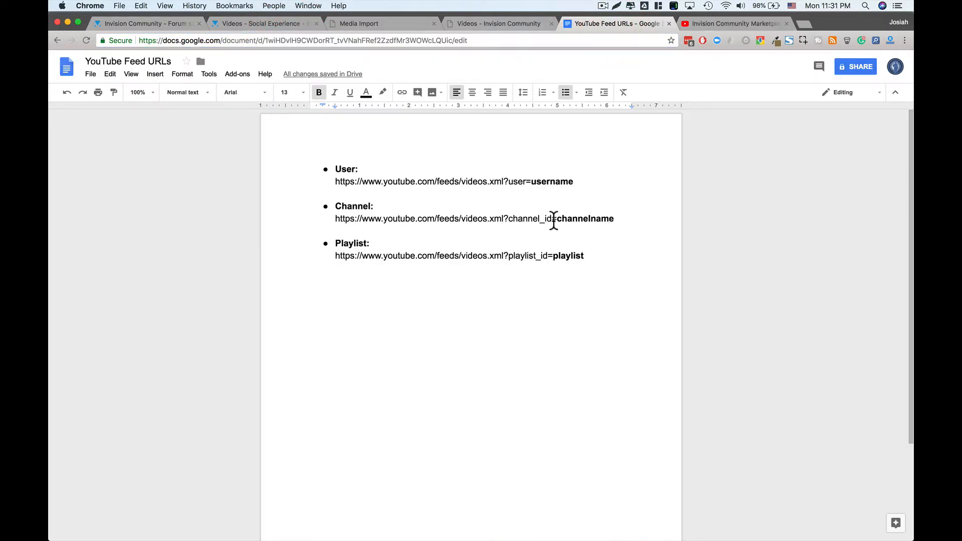
pyautogui.moveTo(561, 221); pyautogui.dragTo(334, 219)
pyautogui.press('cmd+c')
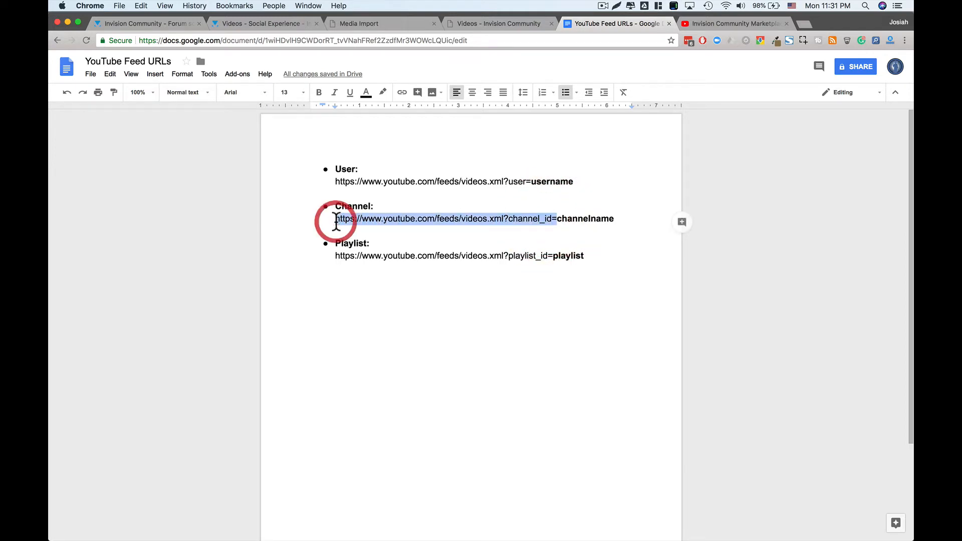
pyautogui.click(387, 24)
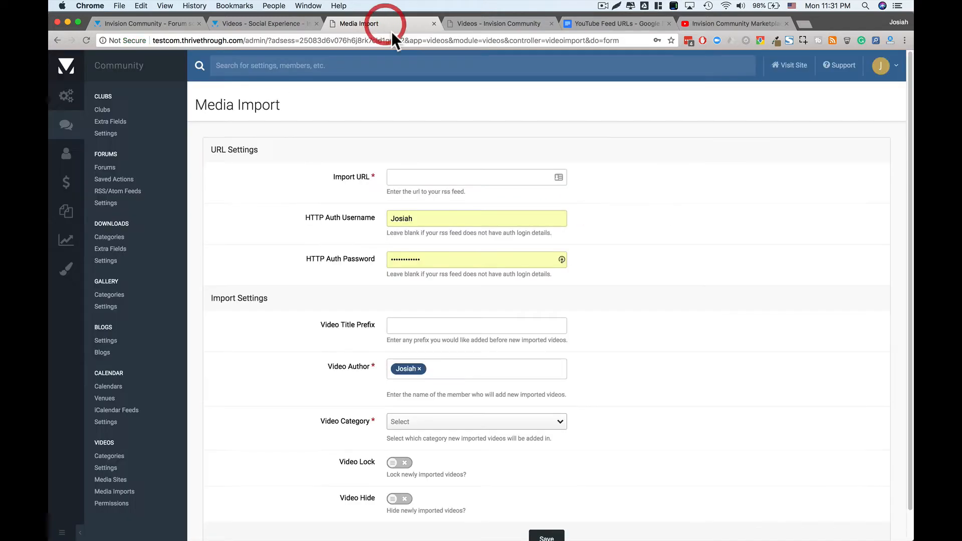
# - Fill Import URL with the channel feed address, appending the copied channel ID after channel_id=
pyautogui.click(432, 178)
pyautogui.press('cmd+v')
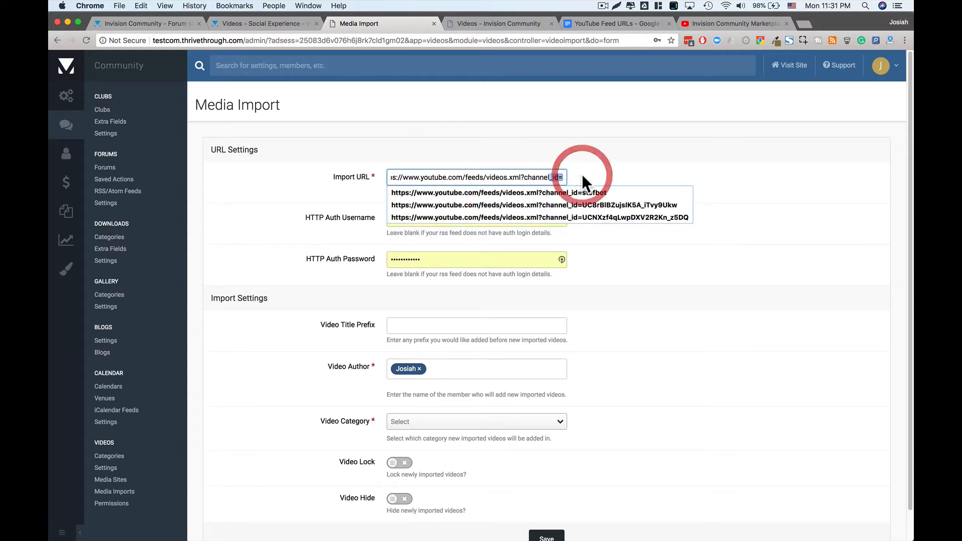
pyautogui.click(627, 156)
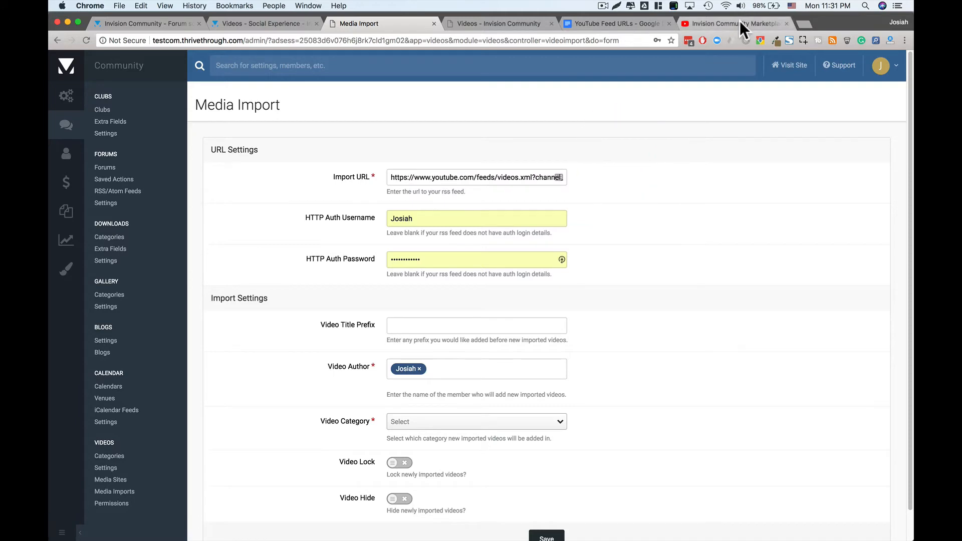
pyautogui.click(739, 21)
pyautogui.doubleClick(301, 42)
pyautogui.press('super+c')
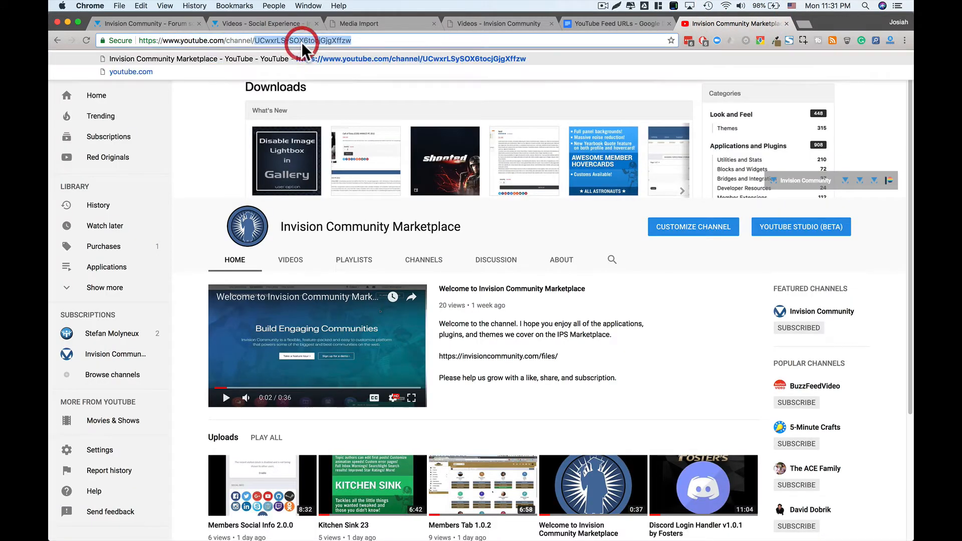
pyautogui.click(395, 23)
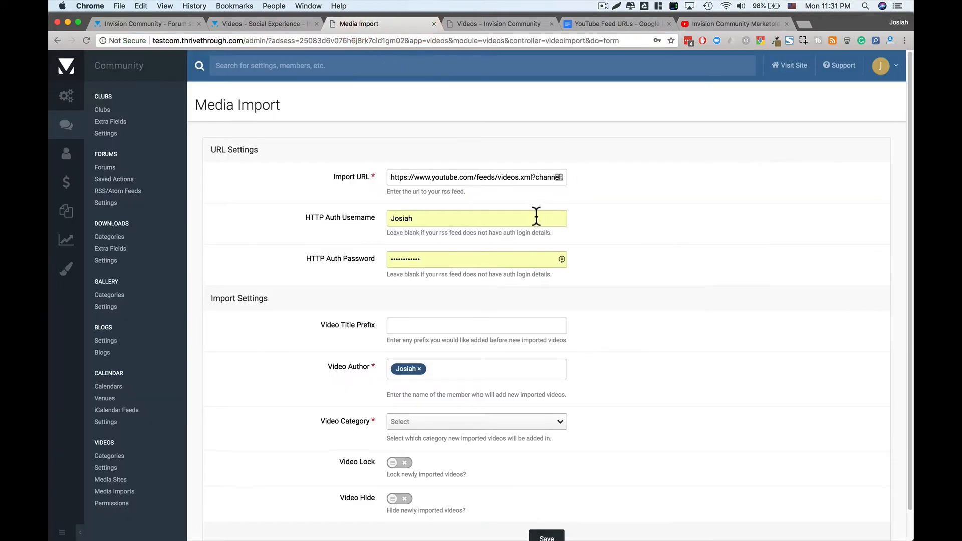
pyautogui.moveTo(535, 178); pyautogui.dragTo(638, 185)
pyautogui.press('Right')
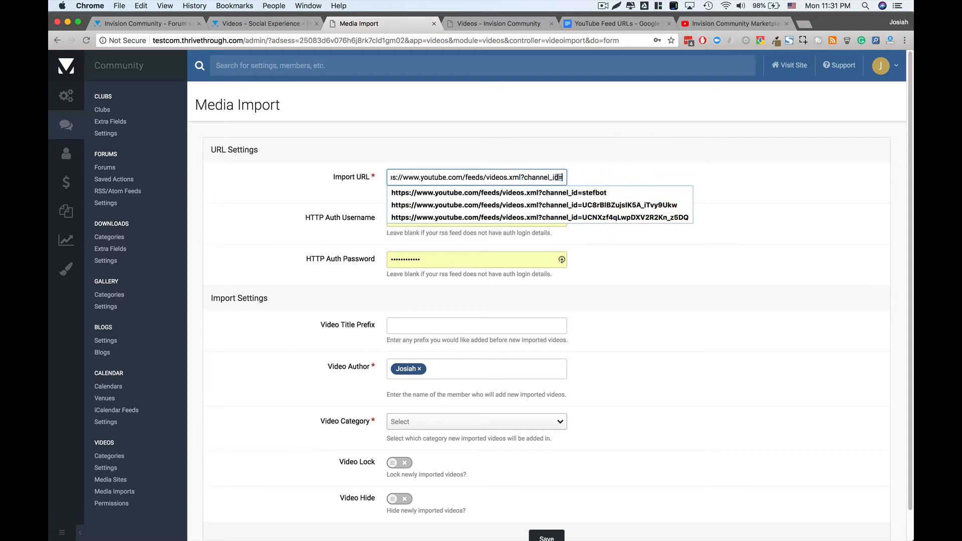
pyautogui.press('super+v')
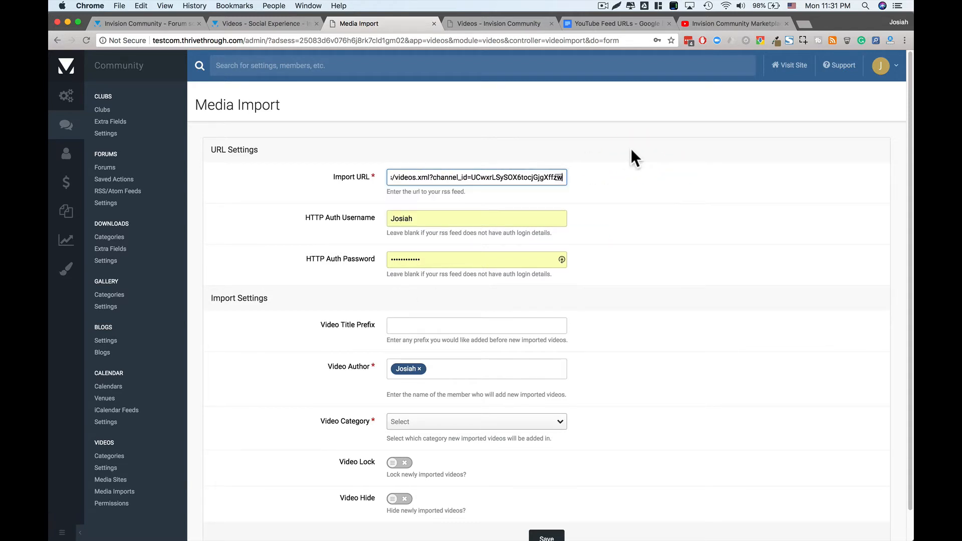
pyautogui.click(627, 189)
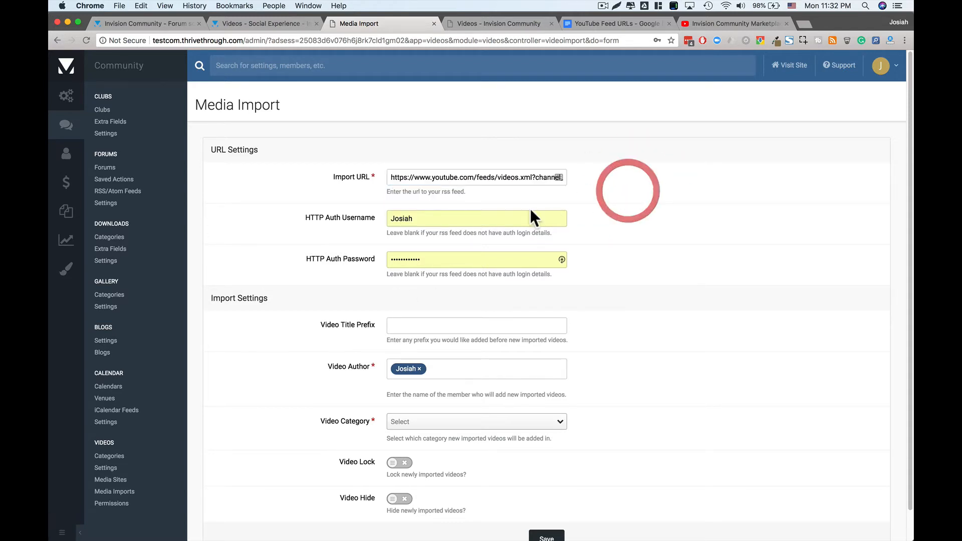
# - Empty the prefilled HTTP Auth Username and Password fields
pyautogui.doubleClick(509, 215)
pyautogui.press('BackSpace')
pyautogui.click(649, 206)
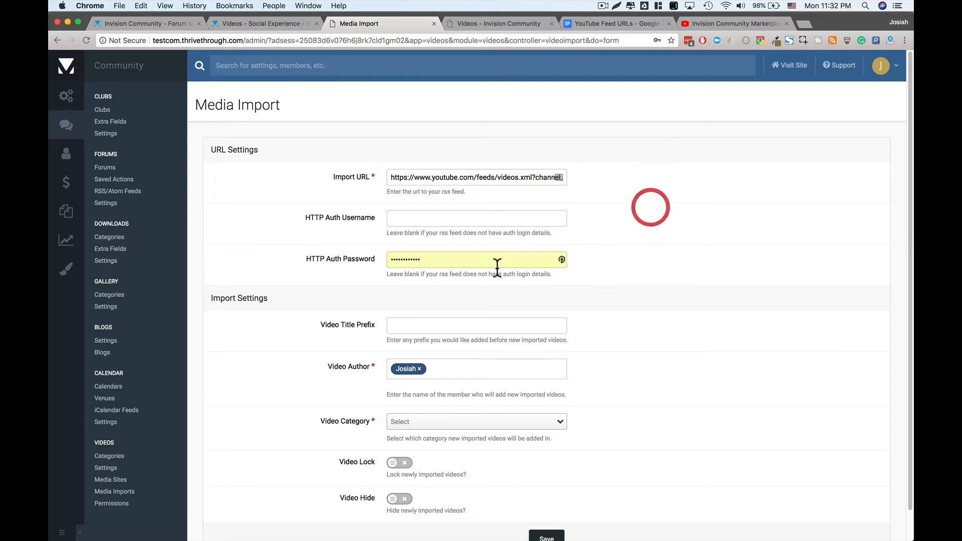
pyautogui.click(468, 255)
pyautogui.press('BackSpace')
pyautogui.click(671, 229)
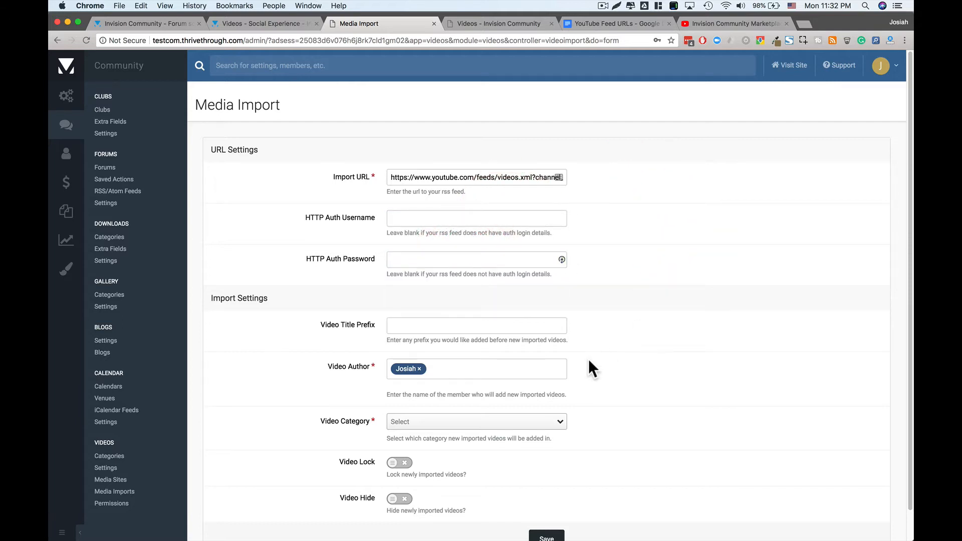
pyautogui.scroll(-1, 586, 366)
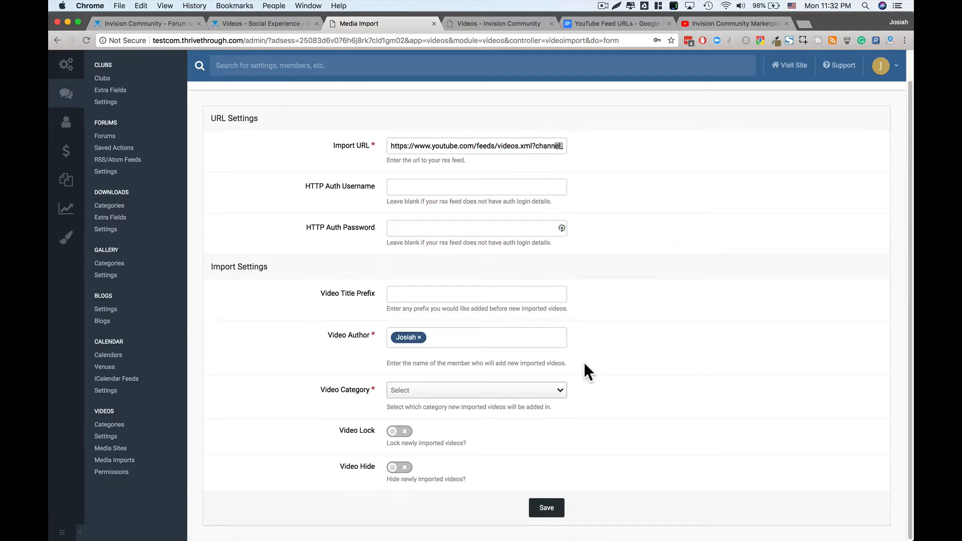
pyautogui.click(429, 301)
# - Choose the Feeds > Invision Community Marketplace video category, leave locking off, enable Video Hide, and save
pyautogui.click(307, 297)
pyautogui.click(336, 335)
pyautogui.click(427, 396)
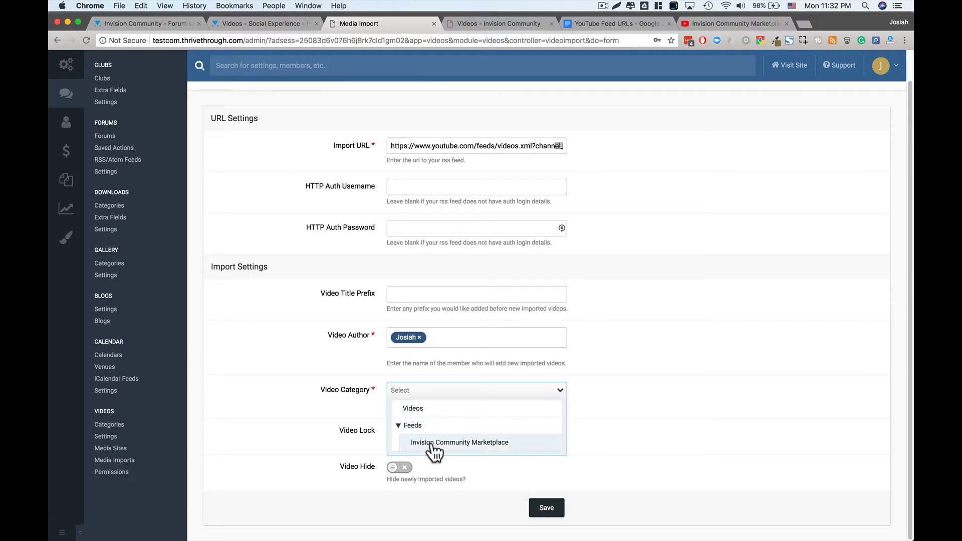
pyautogui.click(484, 446)
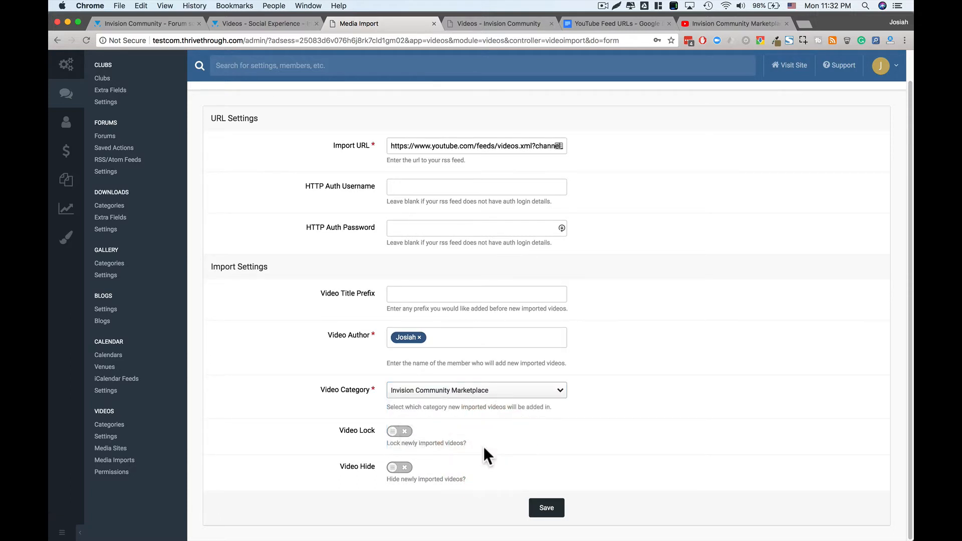
pyautogui.click(393, 432)
pyautogui.click(394, 432)
pyautogui.click(392, 468)
pyautogui.click(547, 509)
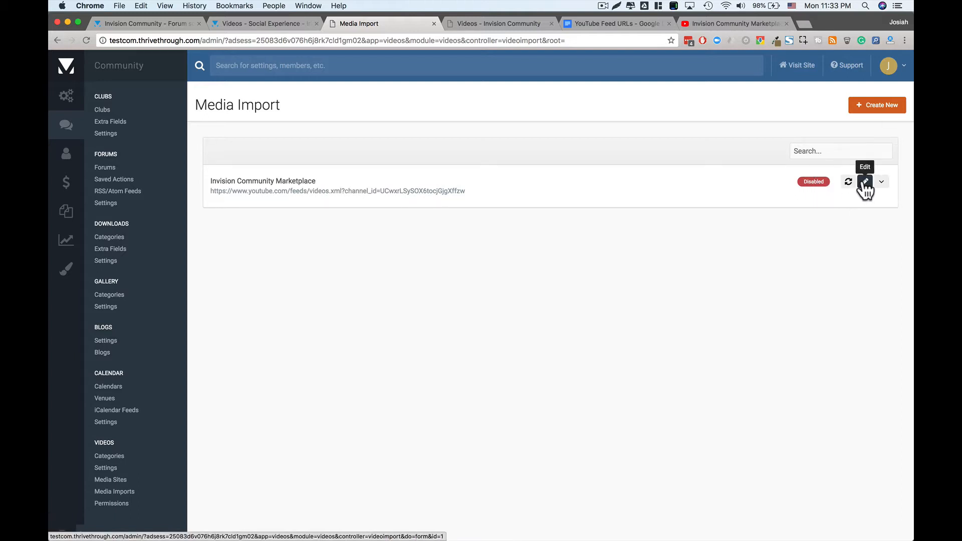
# - Check the new Invision Community Marketplace import's actions menu in the list, then go to Members > Groups
pyautogui.click(883, 185)
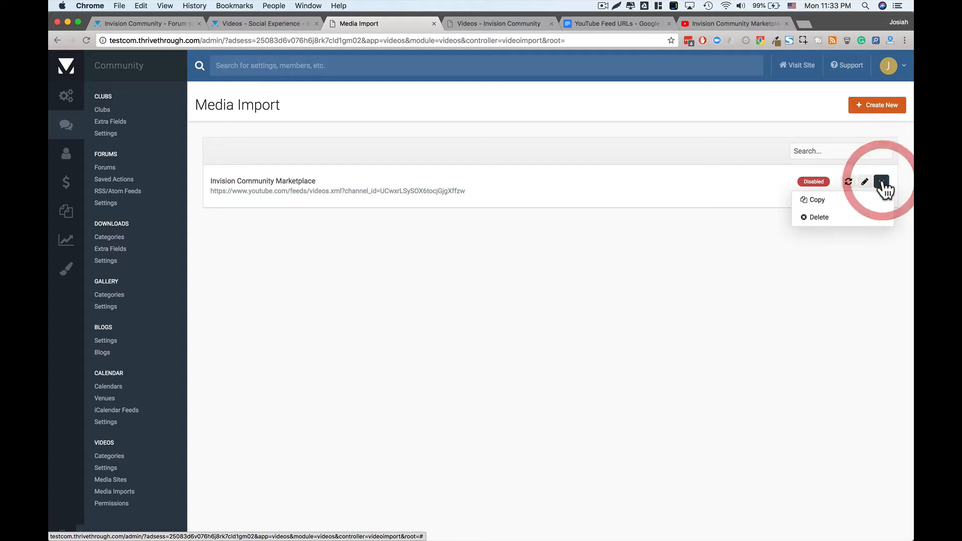
pyautogui.click(464, 276)
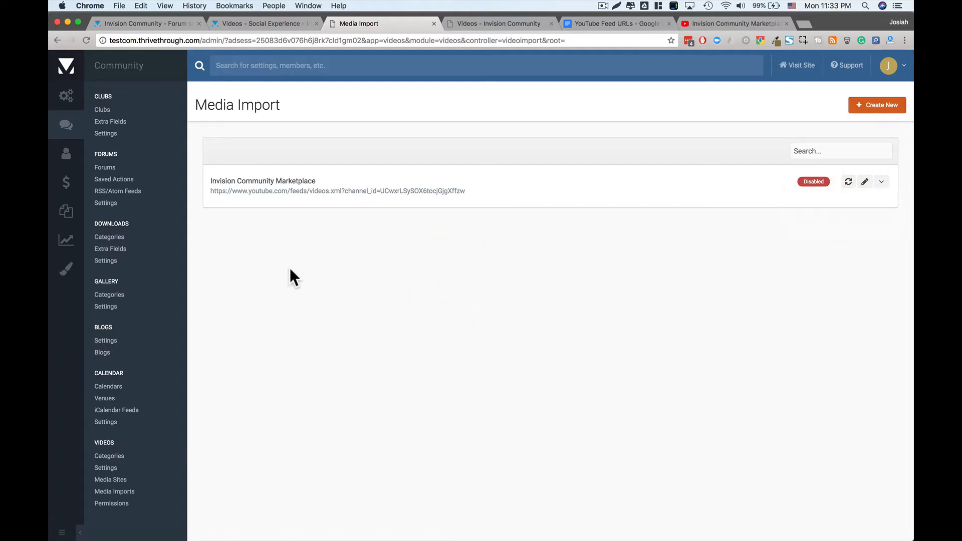
pyautogui.click(113, 493)
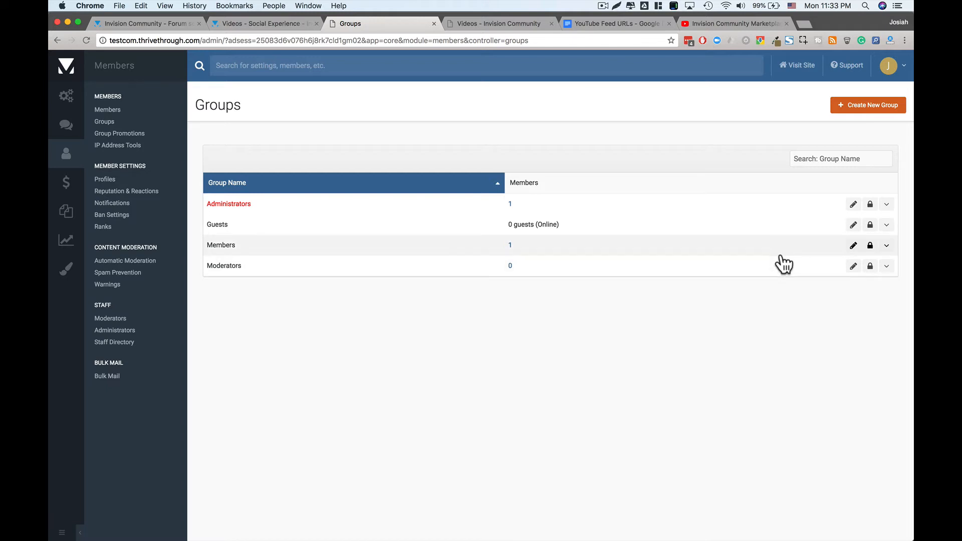
pyautogui.click(853, 245)
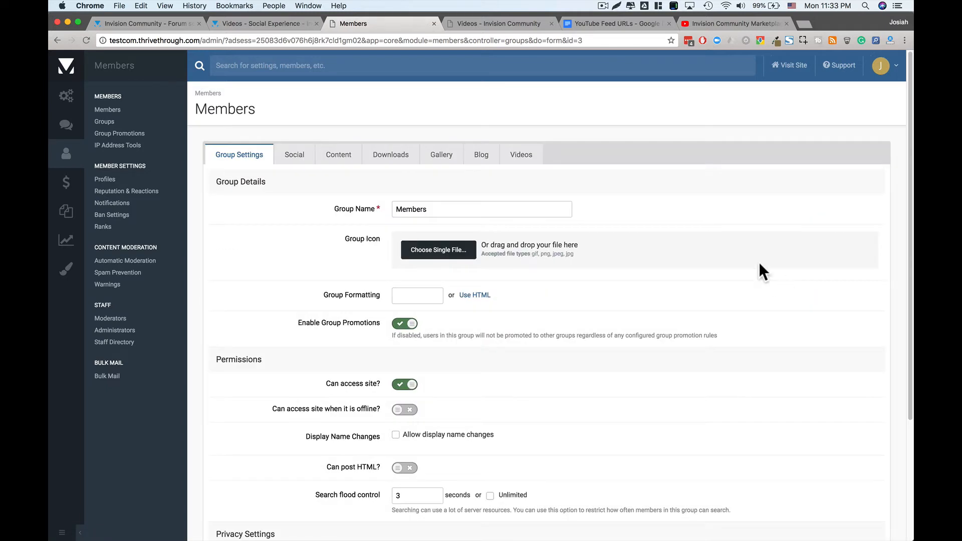
pyautogui.click(524, 157)
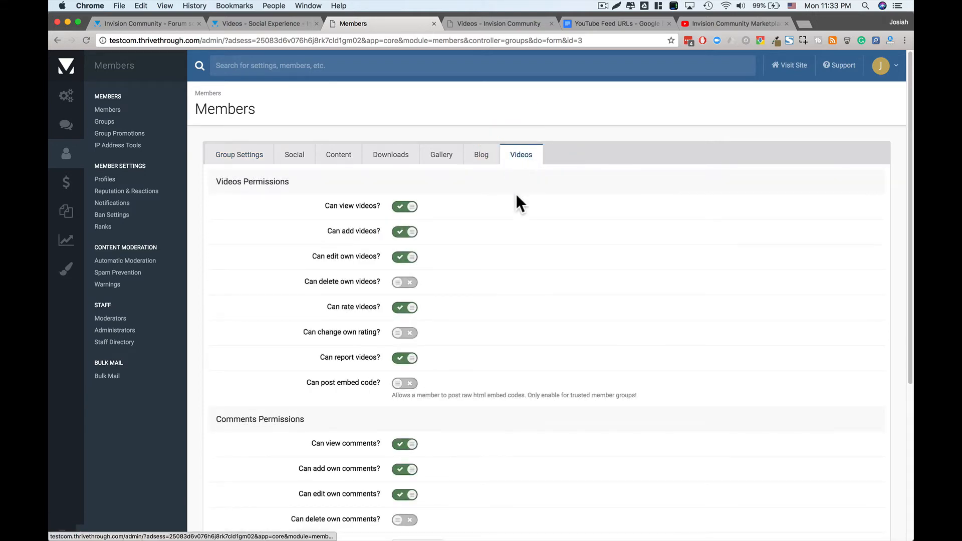
pyautogui.scroll(-5, 356, 361)
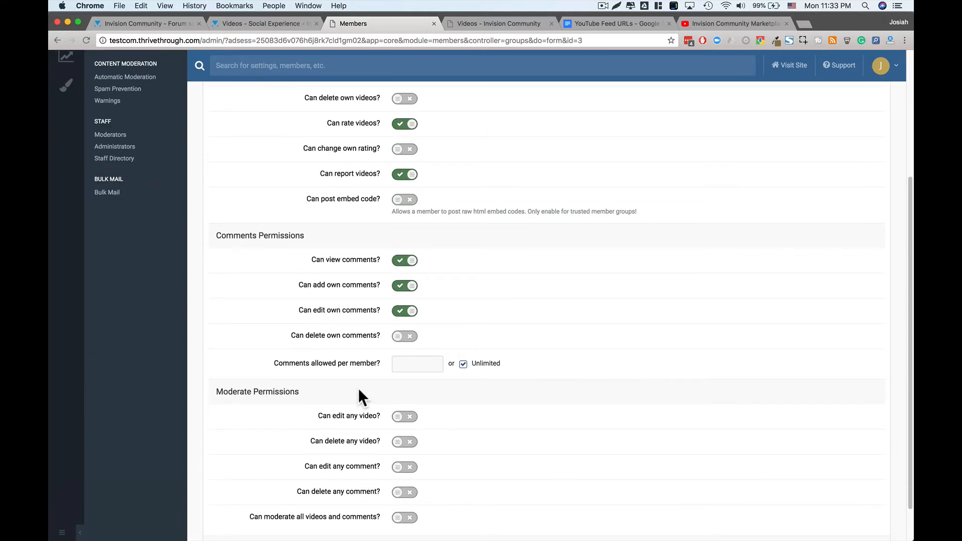
pyautogui.scroll(5, 358, 405)
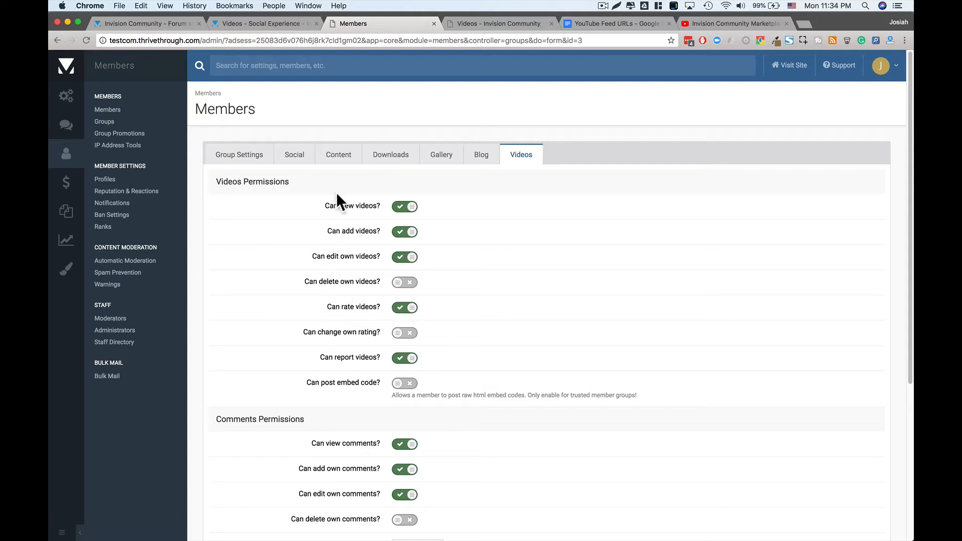
pyautogui.scroll(-5, 360, 396)
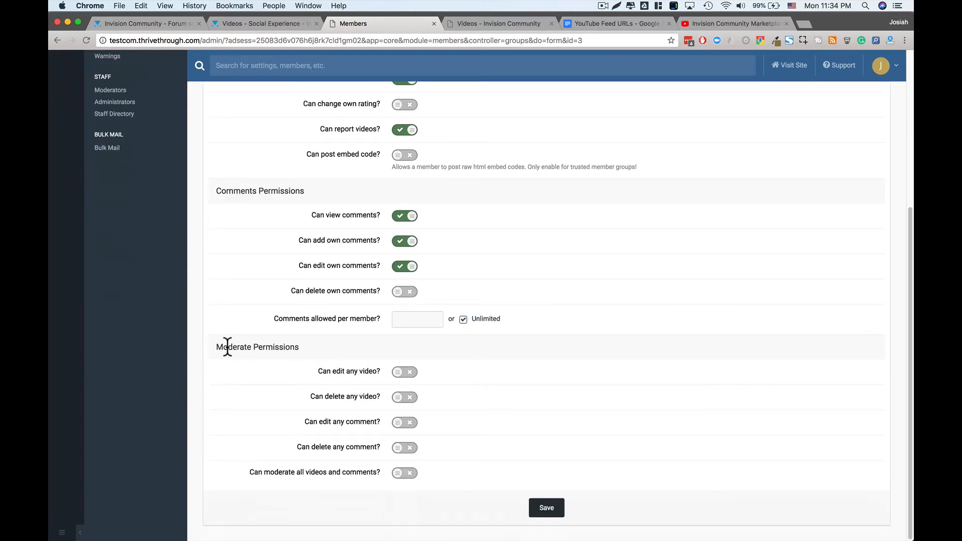
pyautogui.moveTo(227, 347); pyautogui.dragTo(272, 350)
pyautogui.click(274, 349)
pyautogui.scroll(5, 290, 356)
pyautogui.scroll(-5, 293, 356)
pyautogui.click(399, 371)
pyautogui.click(399, 395)
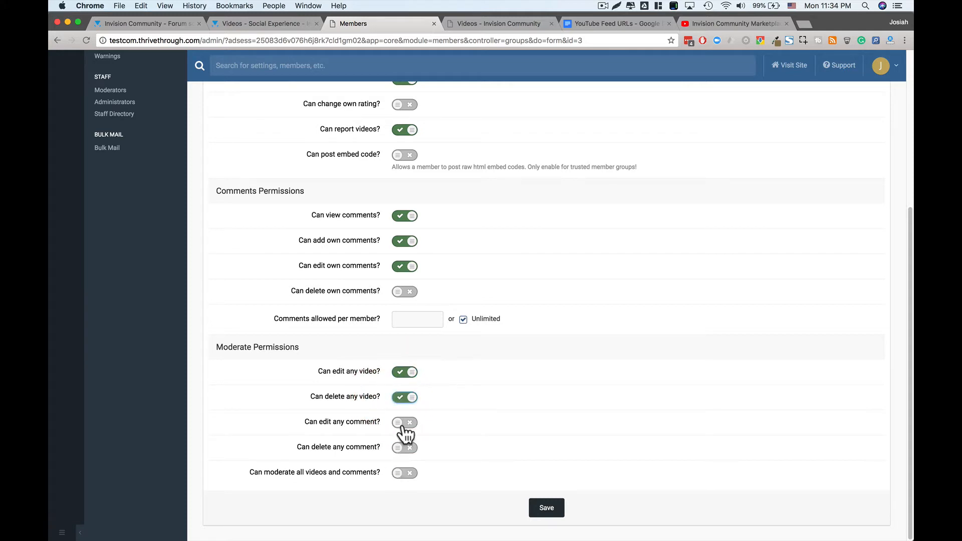
pyautogui.click(402, 426)
pyautogui.click(402, 423)
pyautogui.click(404, 397)
pyautogui.click(404, 372)
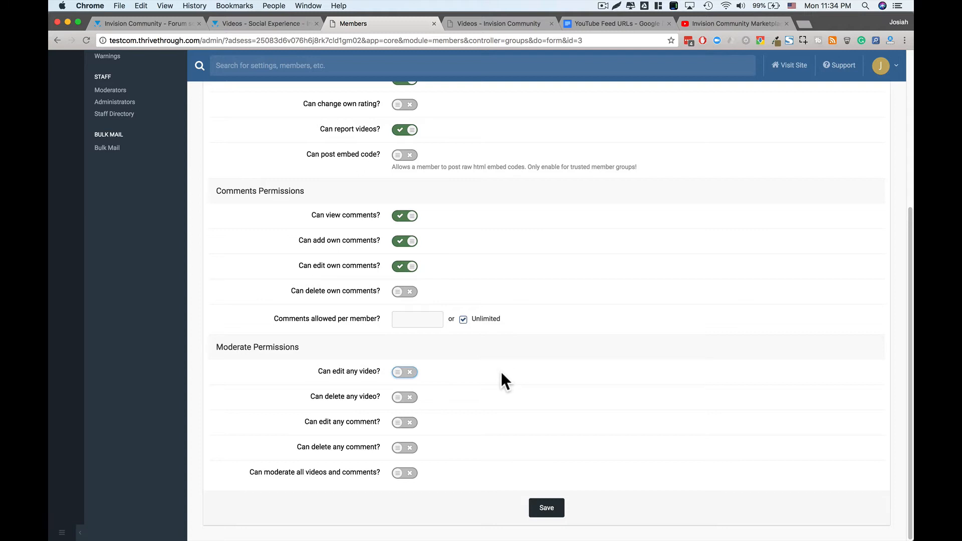
pyautogui.scroll(3, 501, 373)
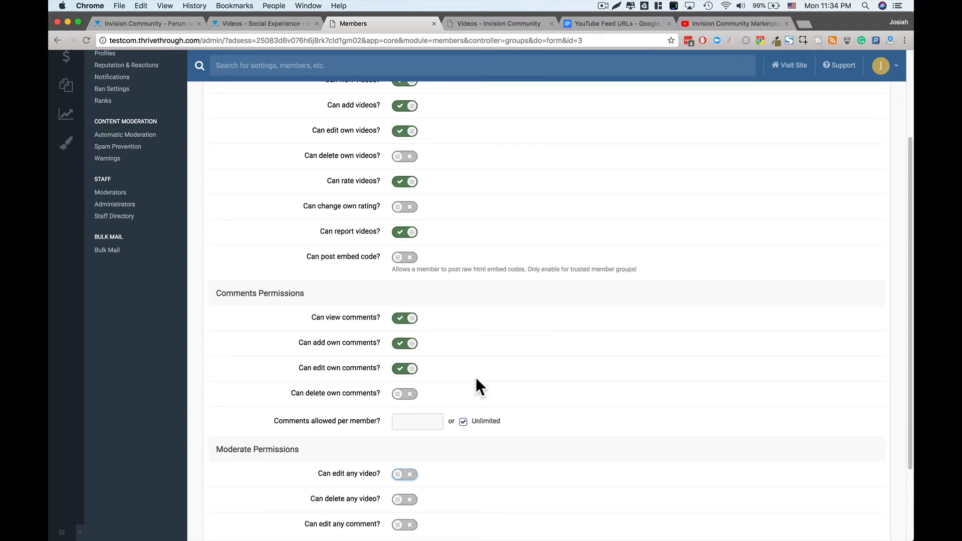
pyautogui.click(374, 422)
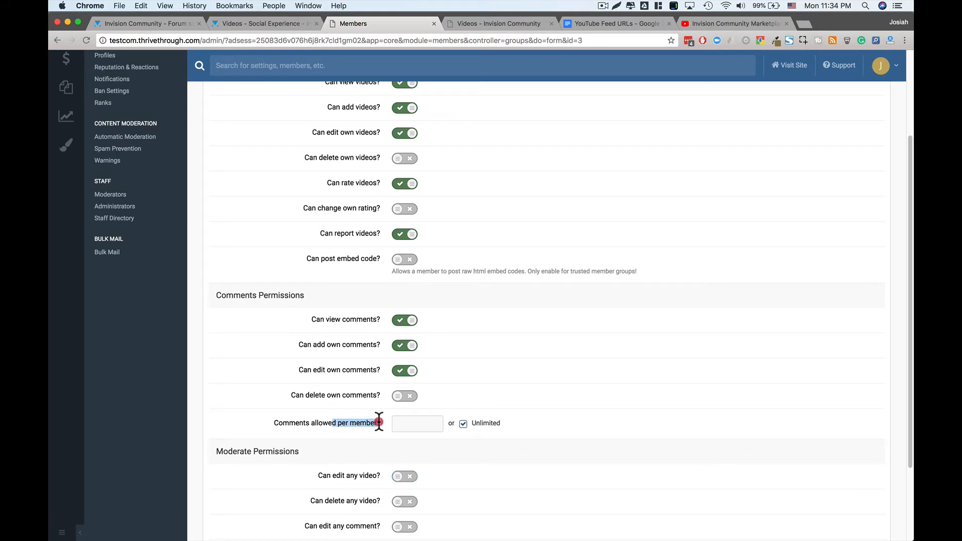
pyautogui.moveTo(292, 395); pyautogui.dragTo(358, 396)
pyautogui.doubleClick(360, 396)
pyautogui.click(354, 398)
pyautogui.scroll(3, 354, 398)
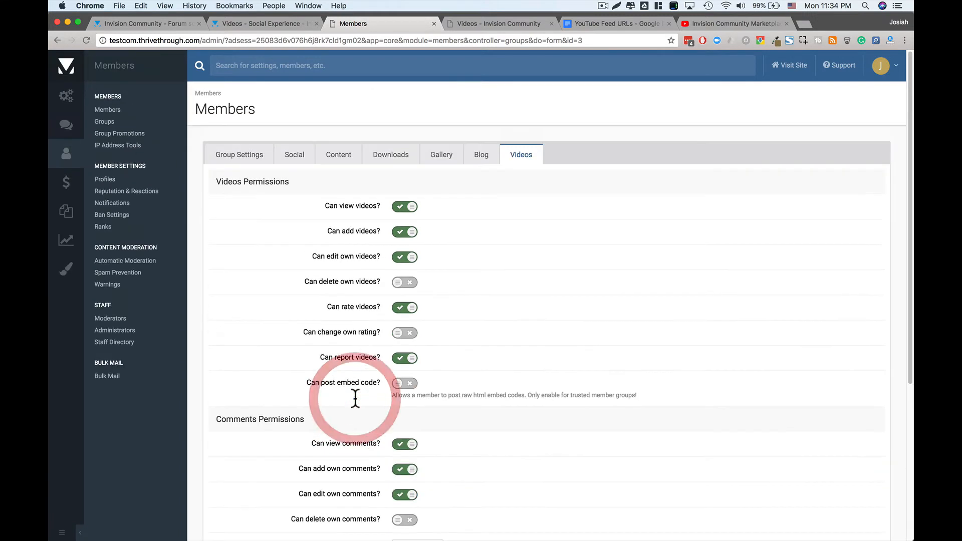
pyautogui.scroll(-5, 354, 398)
pyautogui.scroll(5, 354, 398)
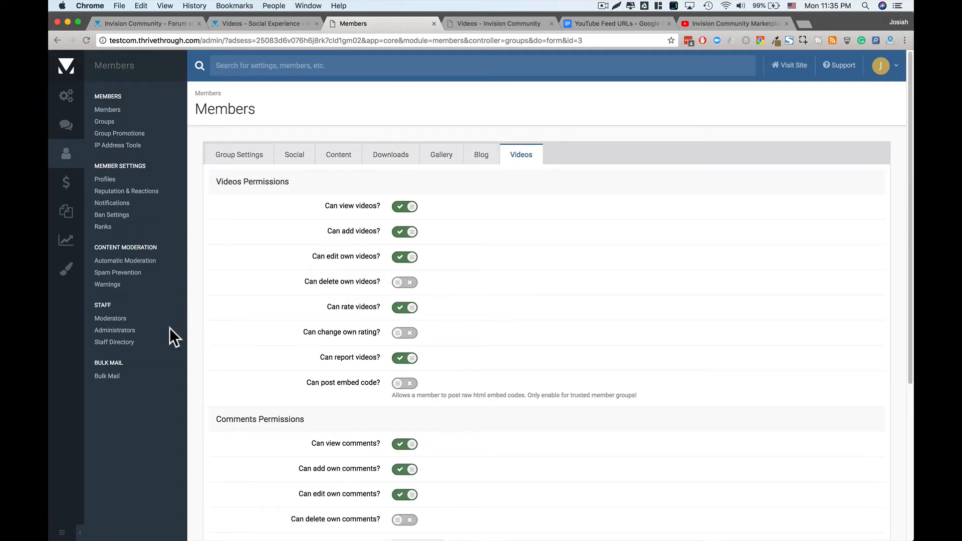
# - Open Videos > Media Imports, check the front-end Videos home, and return to the admin
pyautogui.click(67, 126)
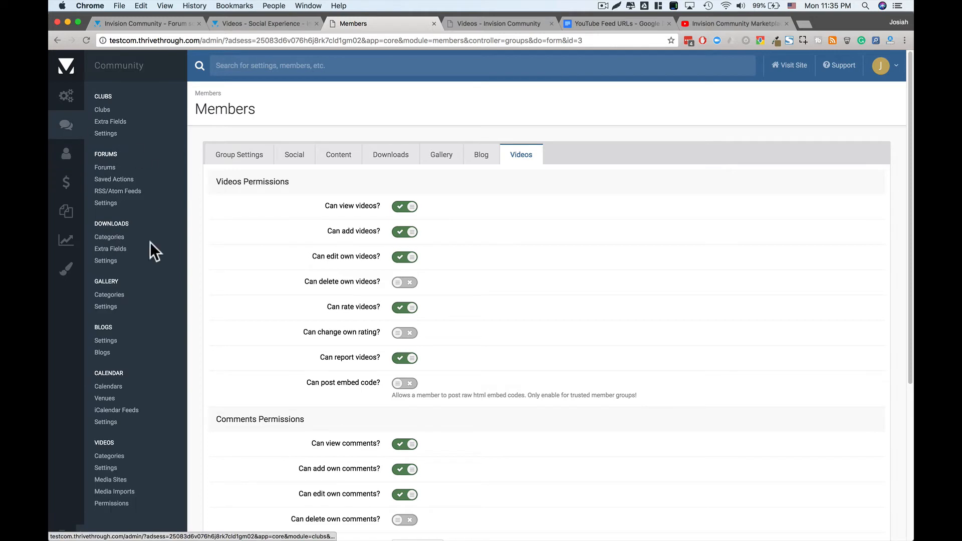
pyautogui.click(116, 493)
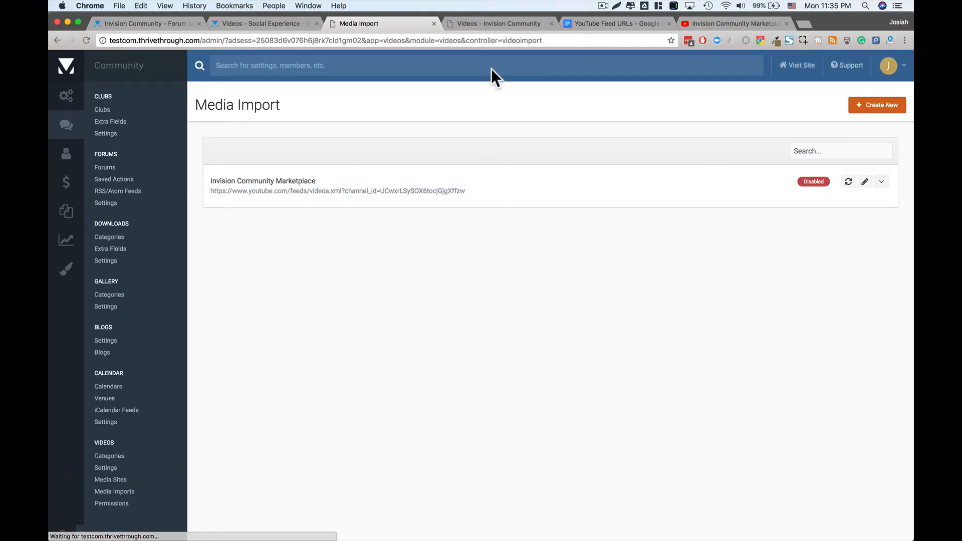
pyautogui.click(484, 24)
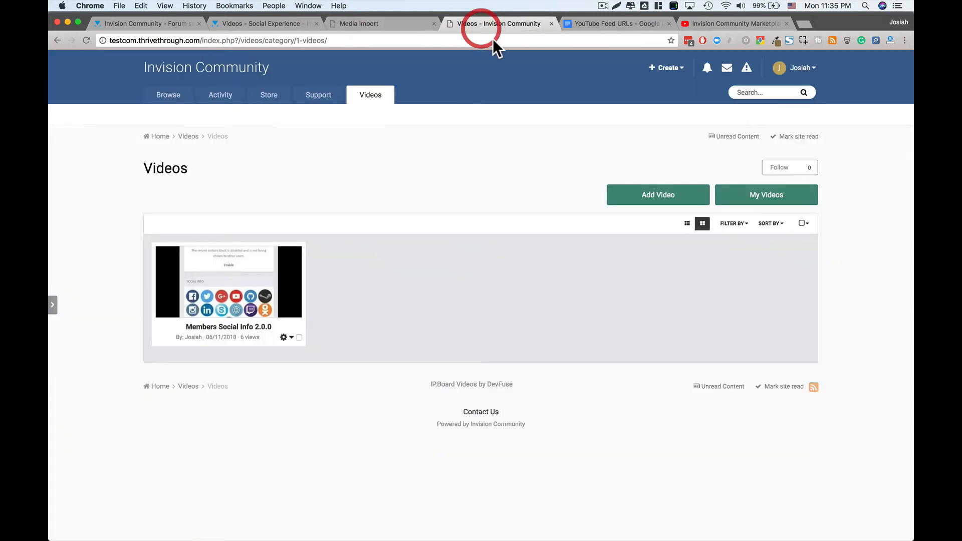
pyautogui.click(186, 138)
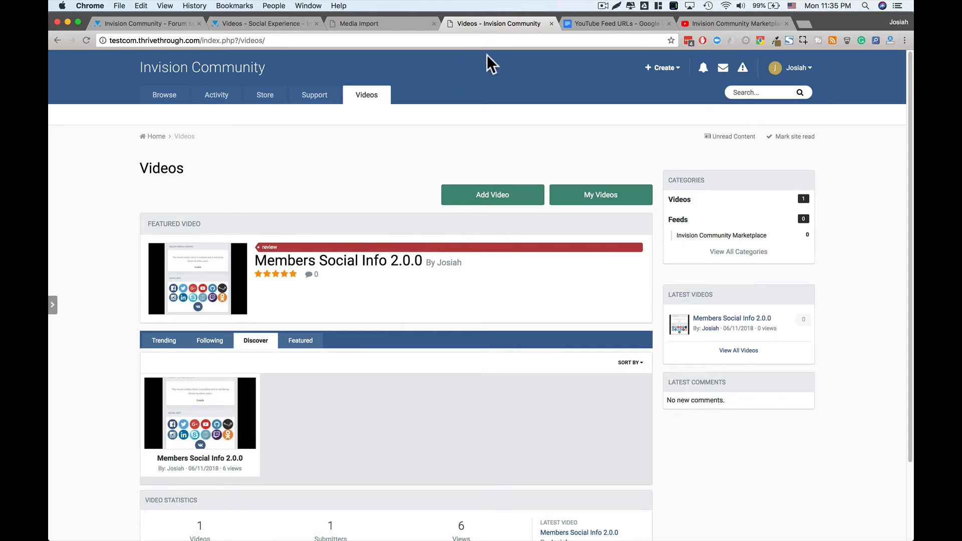
pyautogui.click(383, 23)
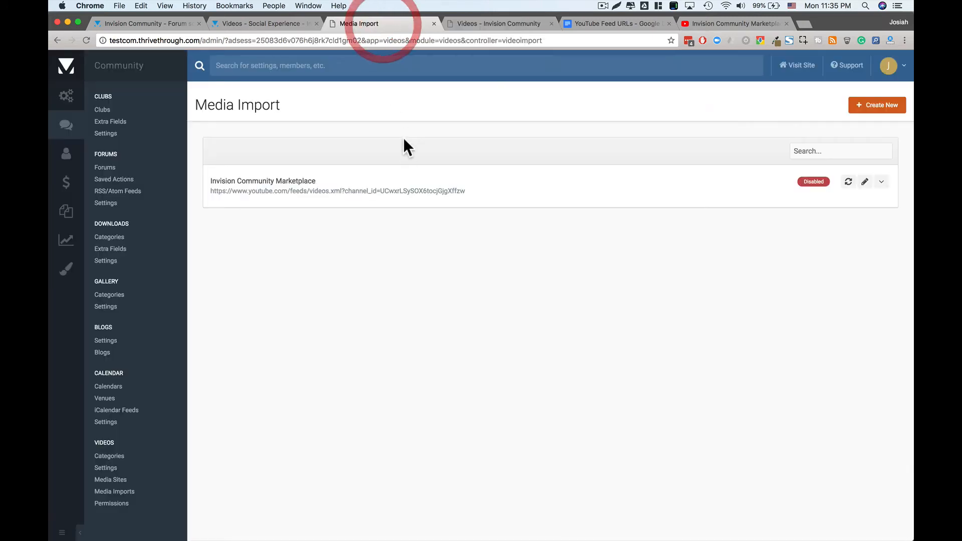
pyautogui.click(110, 467)
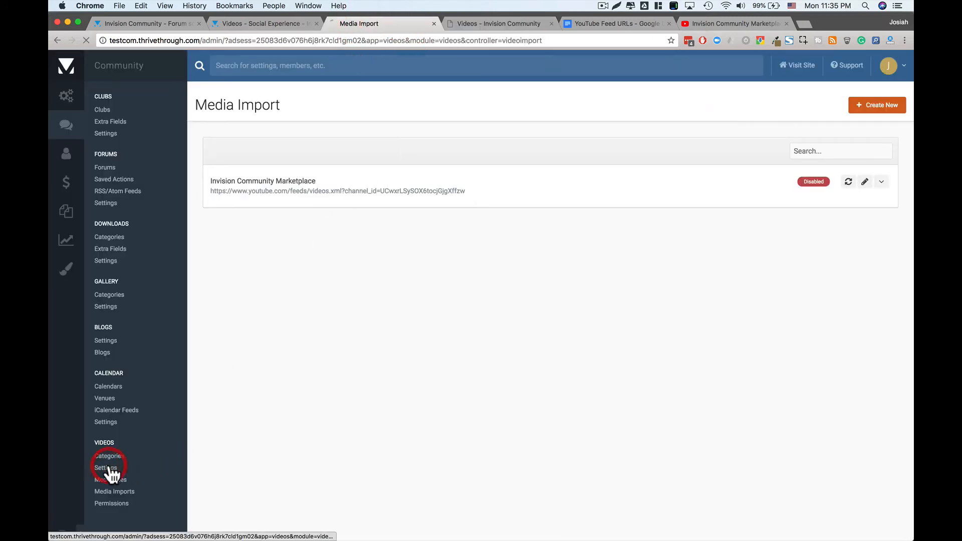
# - Switch on 'Check for duplicate media urls?' in the Videos settings Checks section and save
pyautogui.scroll(-15, 488, 338)
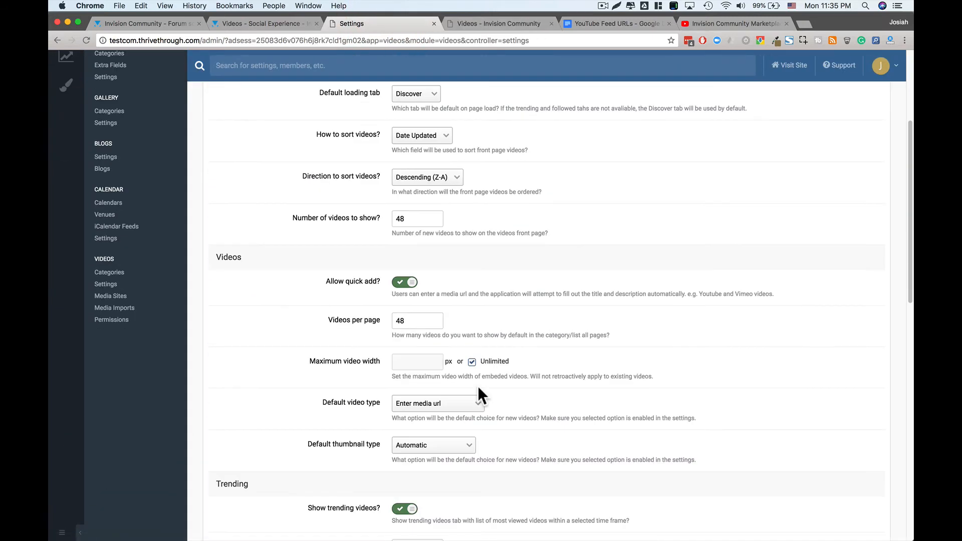
pyautogui.scroll(-3, 472, 411)
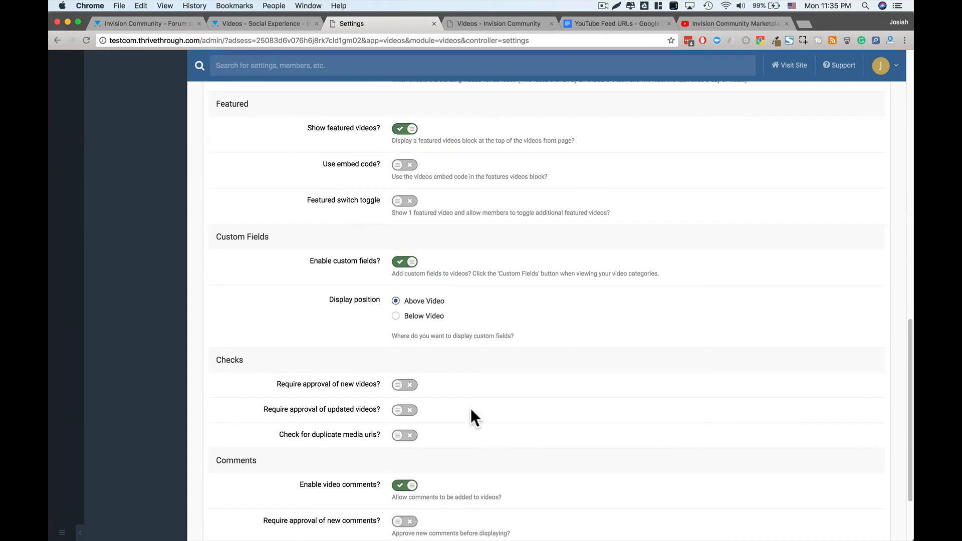
pyautogui.click(407, 335)
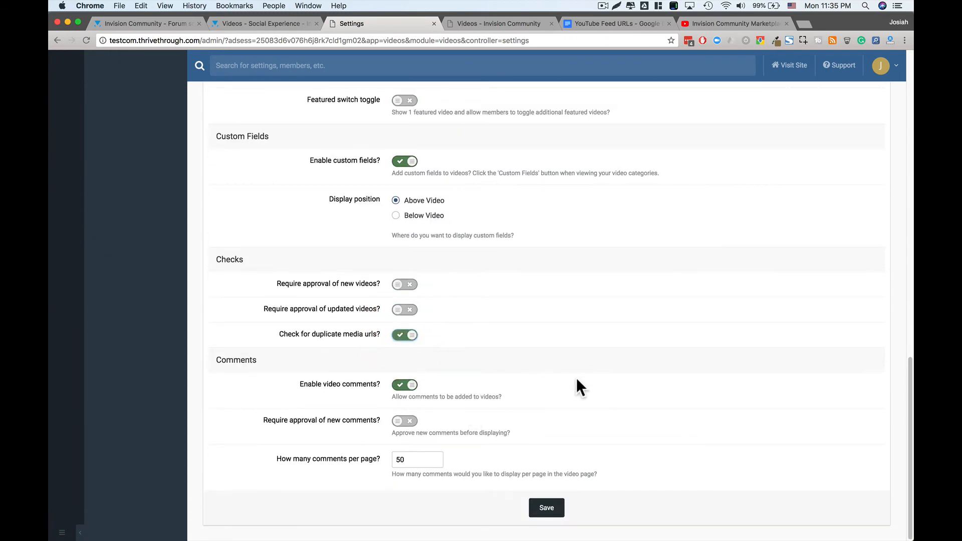
pyautogui.click(548, 504)
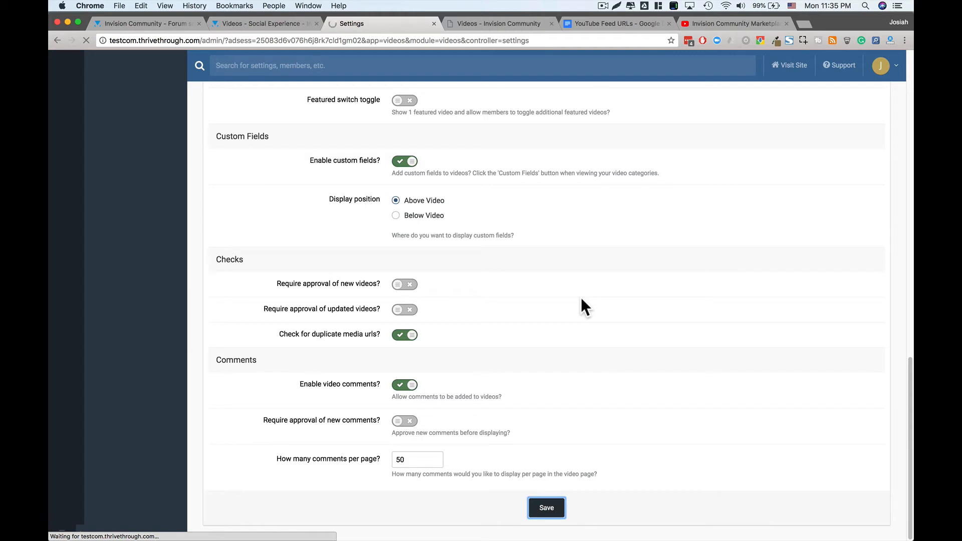
pyautogui.click(486, 23)
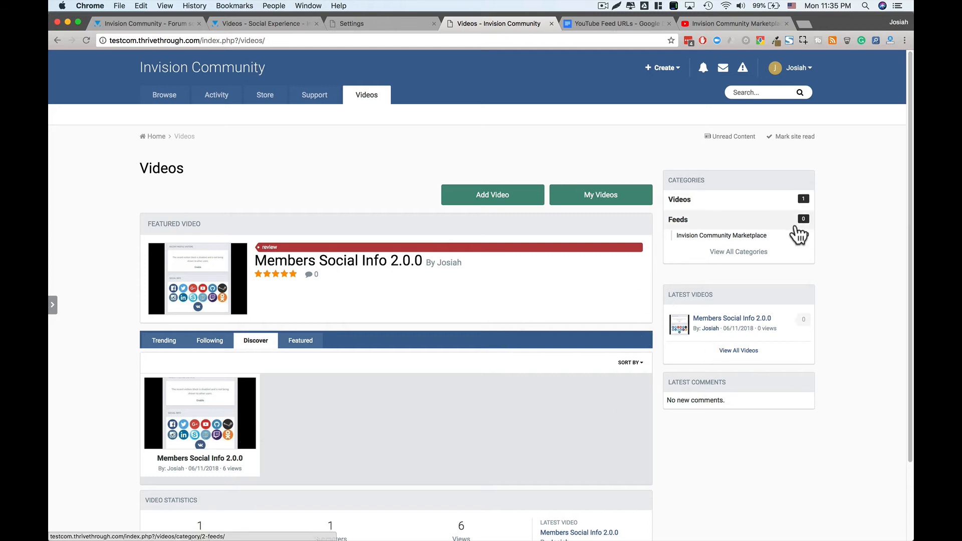
# - Enable the disabled Invision Community Marketplace feed in Media Imports, then reload Videos home to check for imports
pyautogui.click(399, 20)
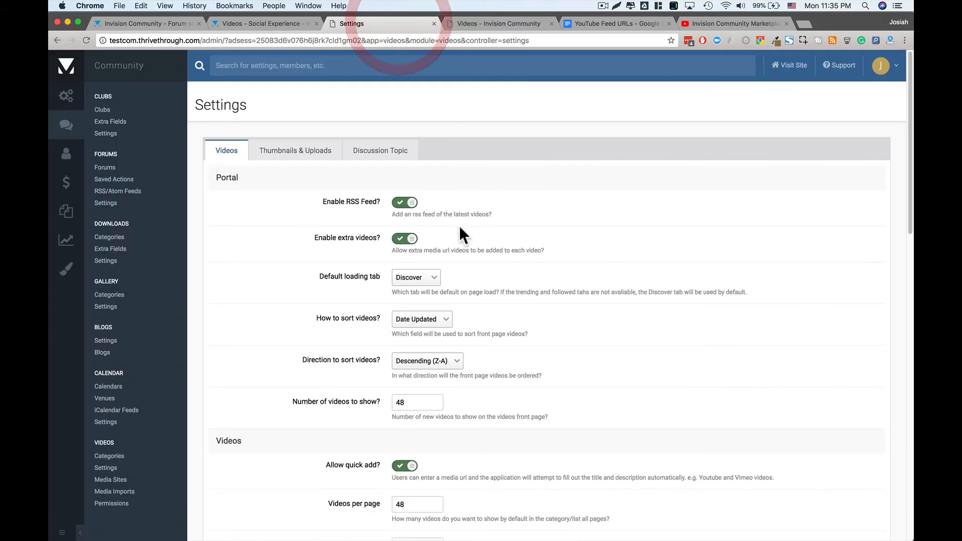
pyautogui.click(110, 490)
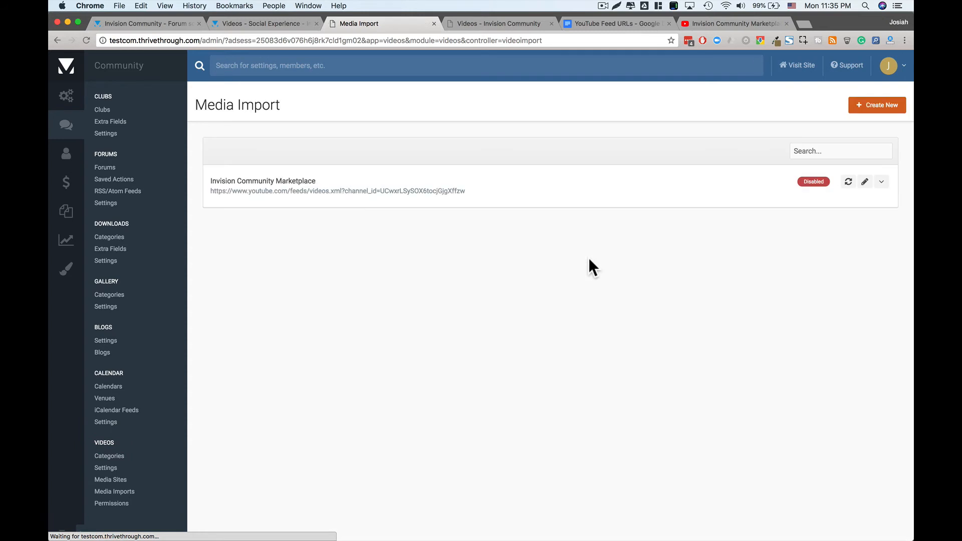
pyautogui.click(813, 183)
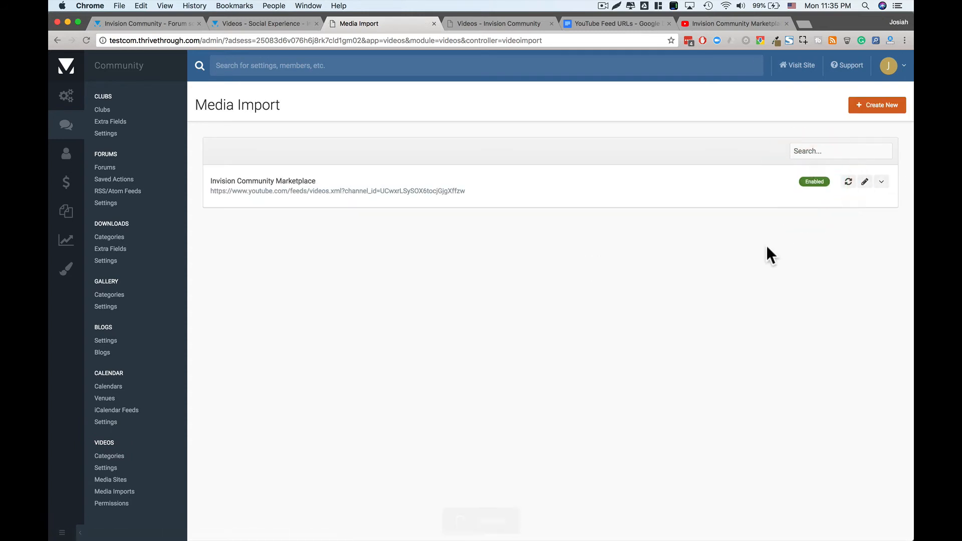
pyautogui.click(497, 22)
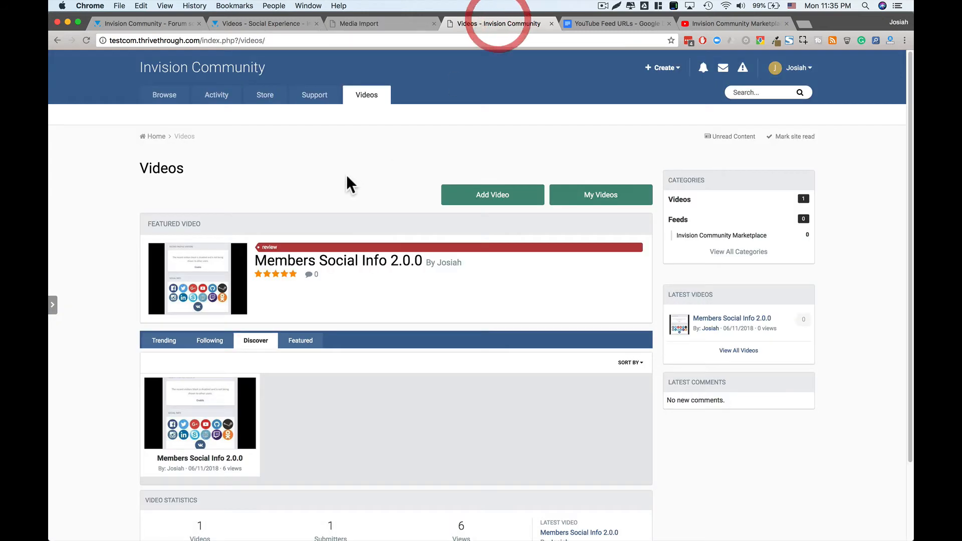
pyautogui.click(90, 38)
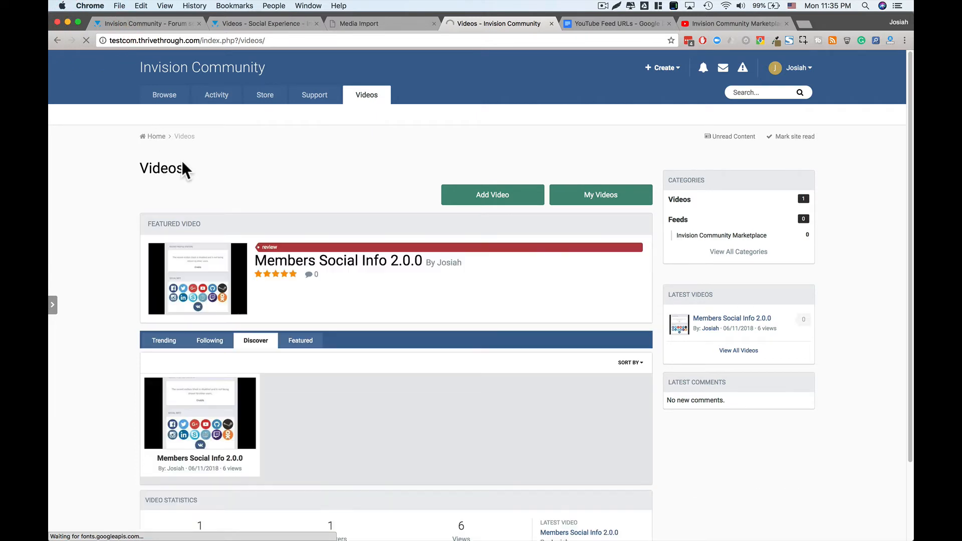
pyautogui.click(407, 20)
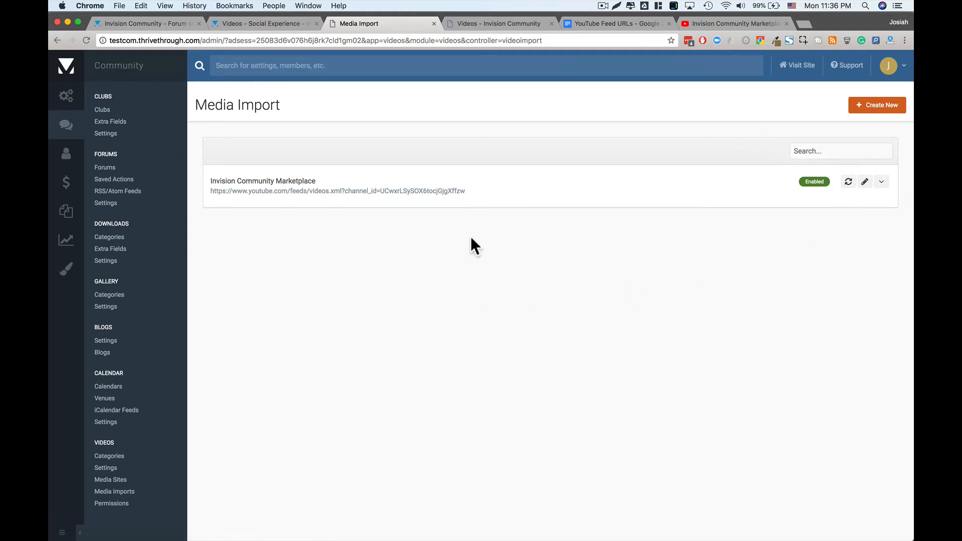
pyautogui.click(717, 23)
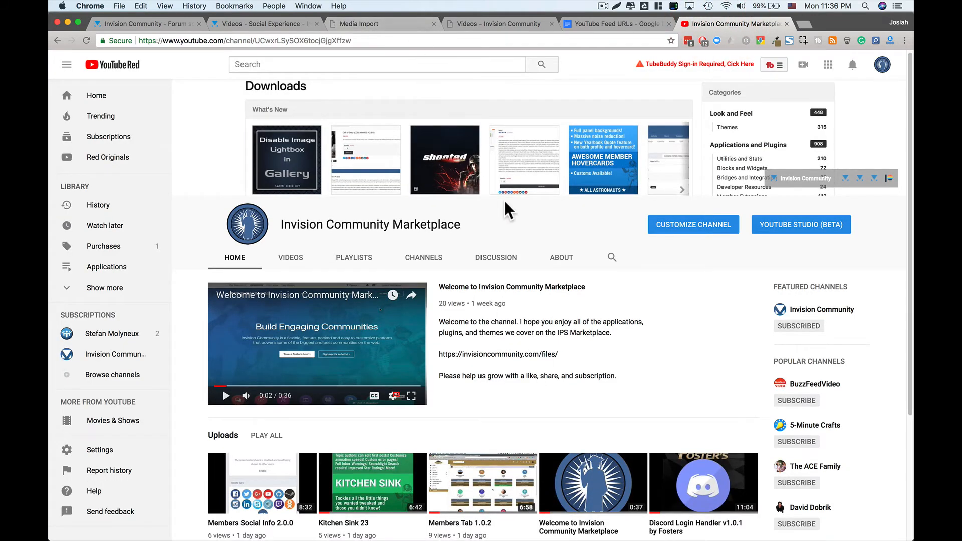
# - Scroll the YouTube channel down to its five uploads, then go back to Media Import
pyautogui.scroll(-2, 565, 330)
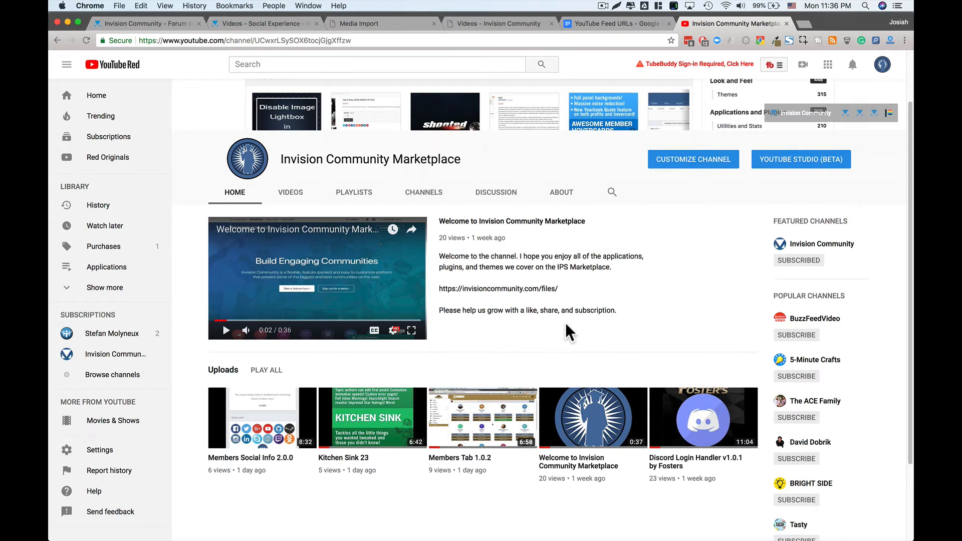
pyautogui.click(399, 20)
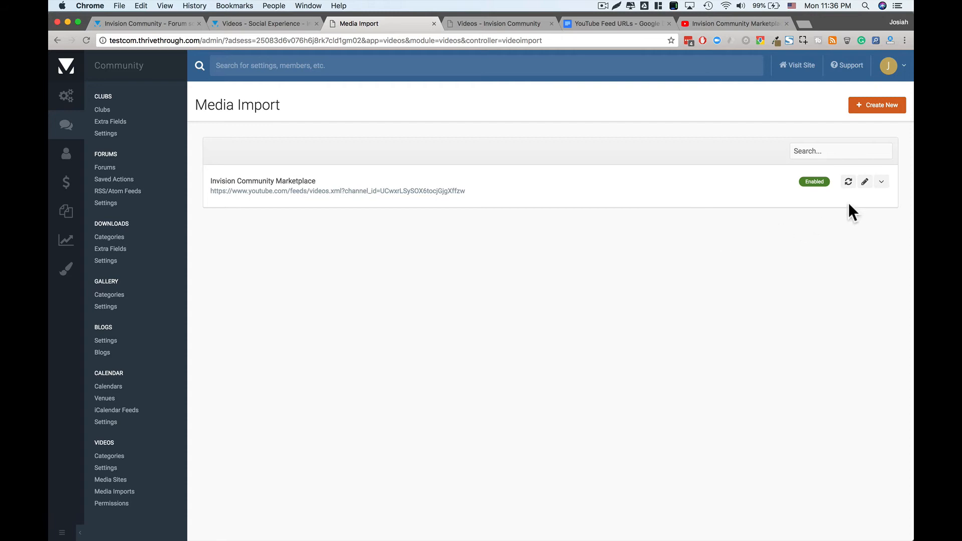
# - Run the Invision Community Marketplace feed import now, then check the dashboard and Videos home
pyautogui.click(849, 182)
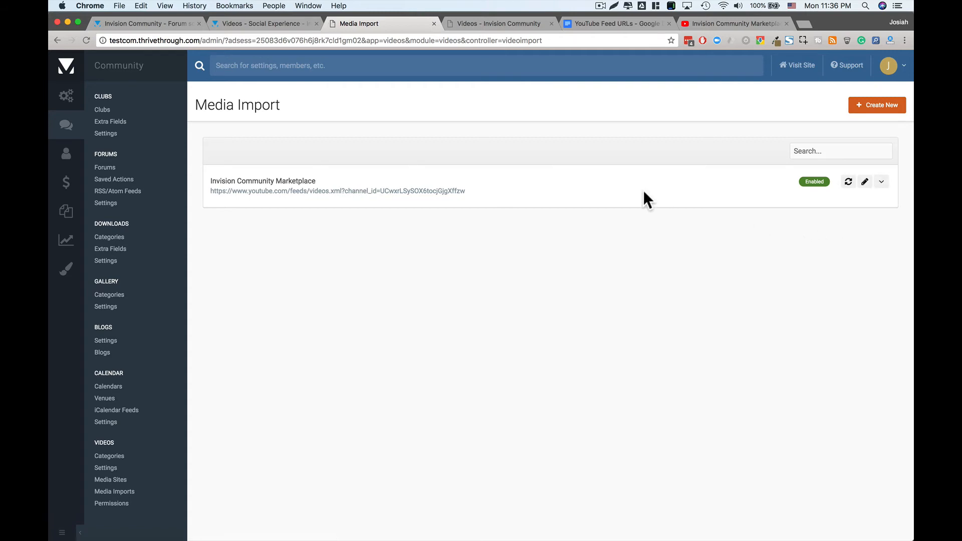
pyautogui.moveTo(85, 102)
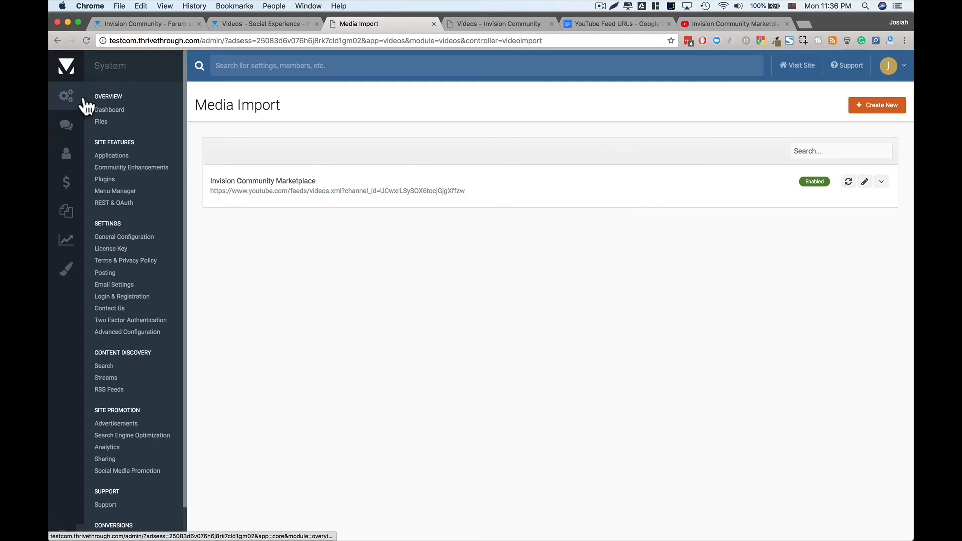
pyautogui.click(113, 109)
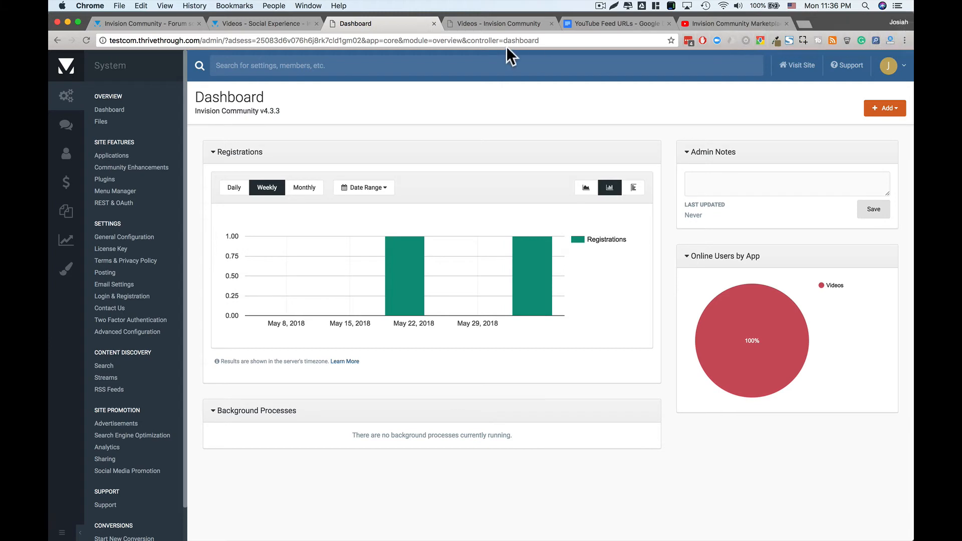
pyautogui.click(507, 22)
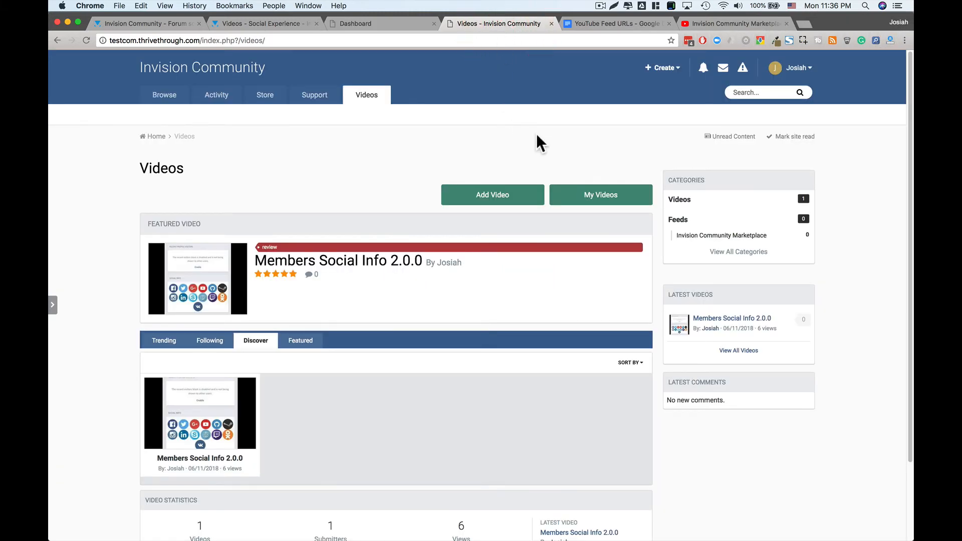
pyautogui.click(86, 39)
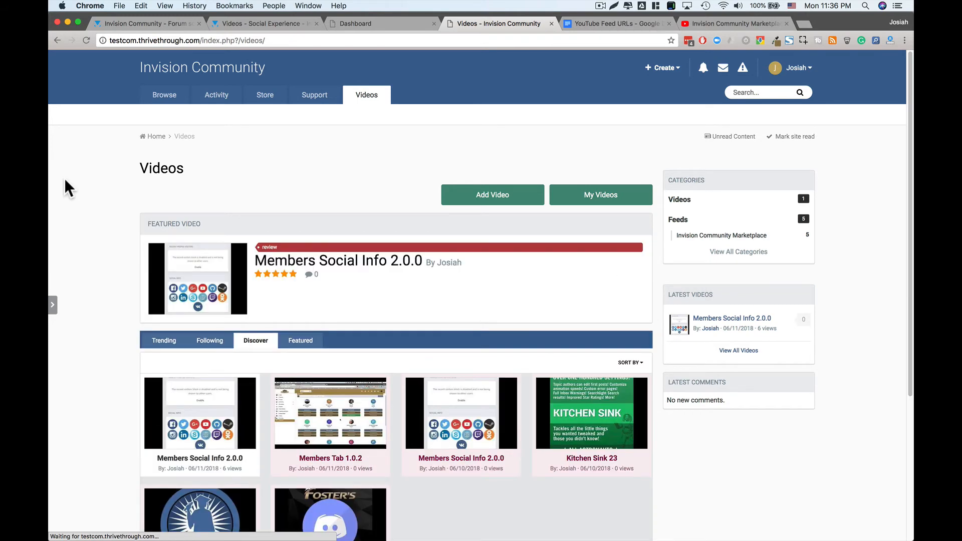
pyautogui.scroll(-2, 58, 266)
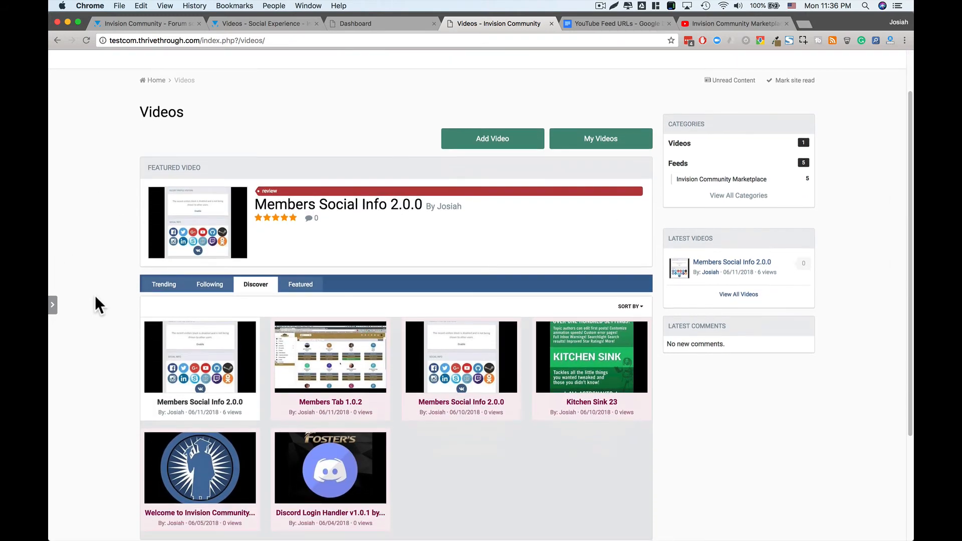
pyautogui.scroll(-1, 95, 297)
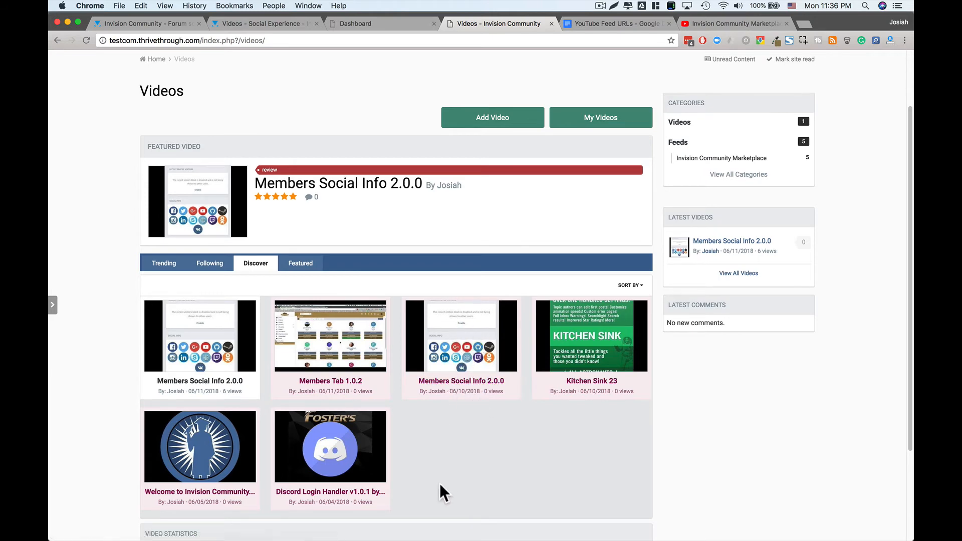
pyautogui.scroll(-1, 575, 416)
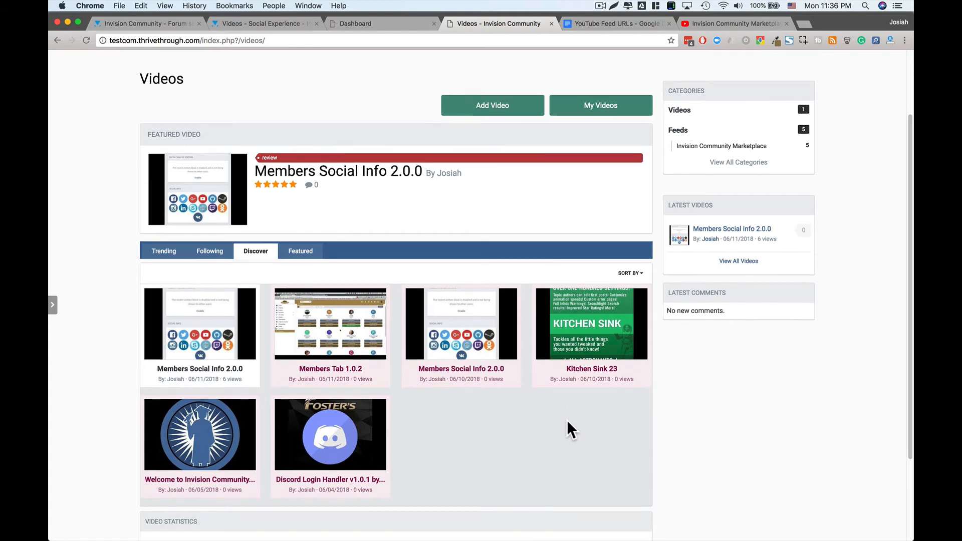
pyautogui.scroll(-3, 523, 436)
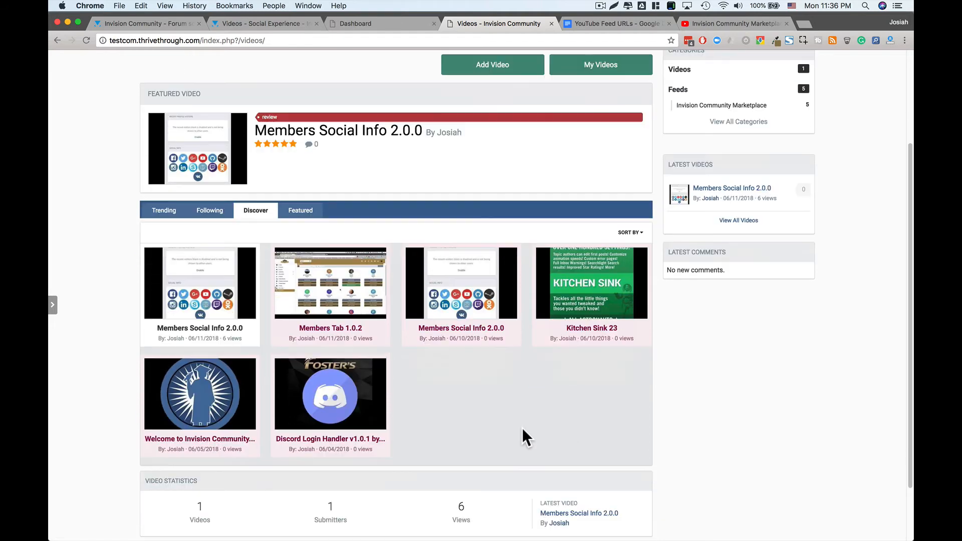
pyautogui.scroll(5, 344, 326)
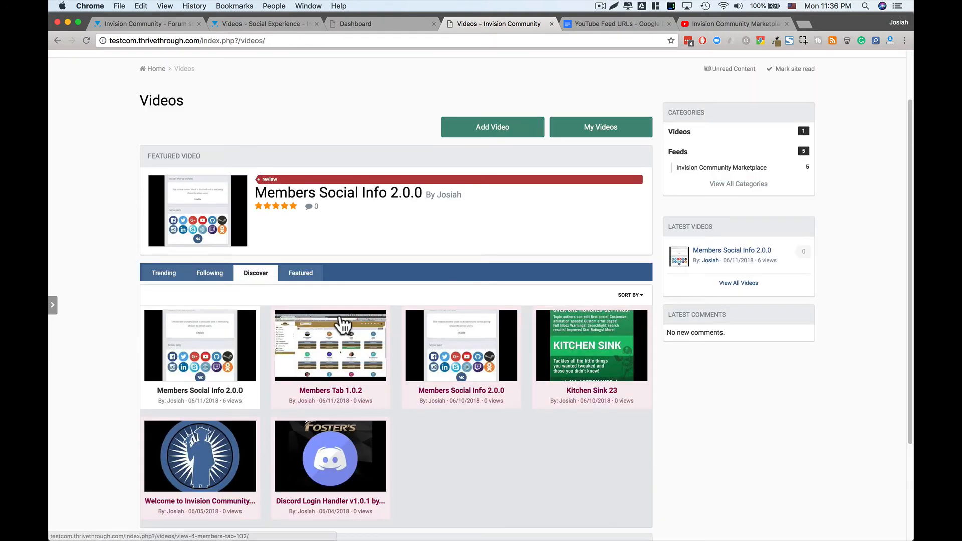
pyautogui.scroll(5, 623, 258)
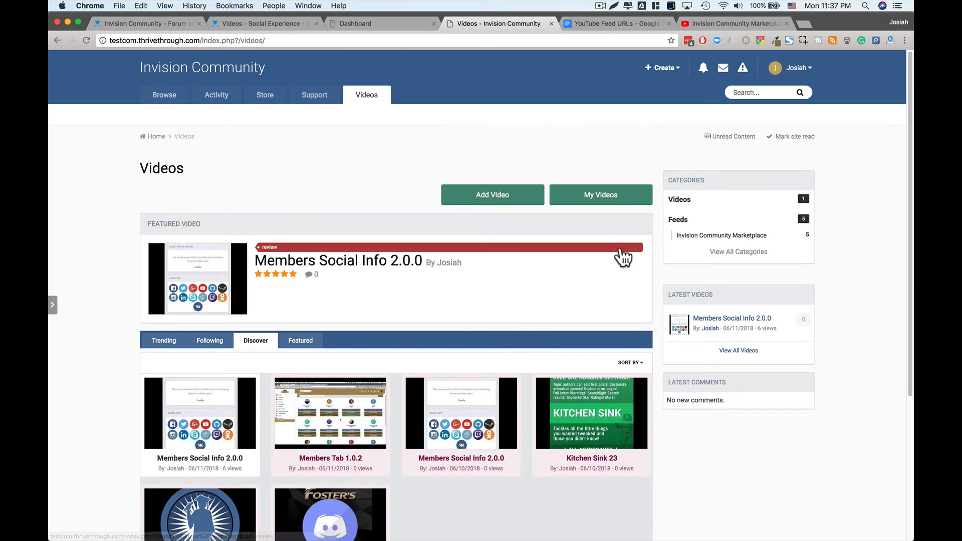
# - In the Invision Community Marketplace category, try list then grid view, and open Members Social Info 2.0.0
pyautogui.click(706, 235)
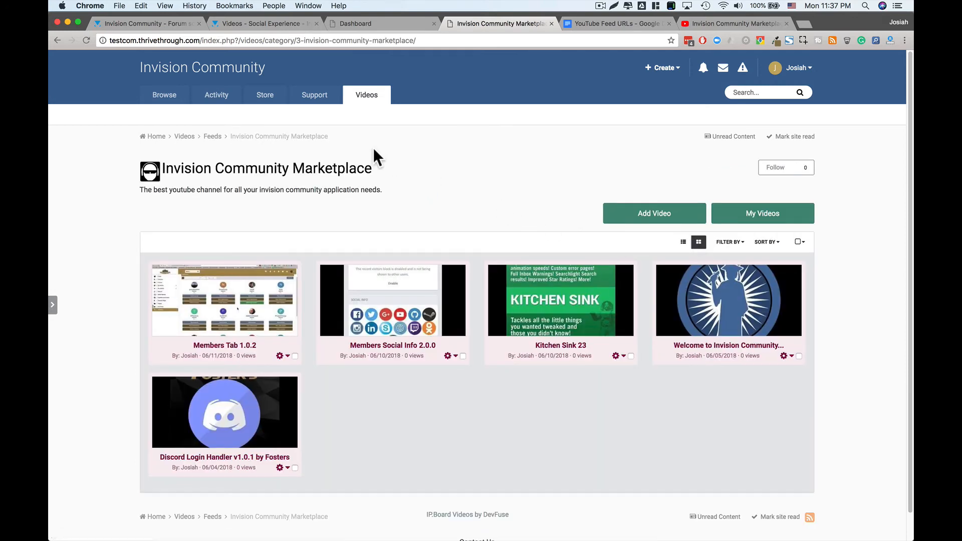
pyautogui.click(683, 242)
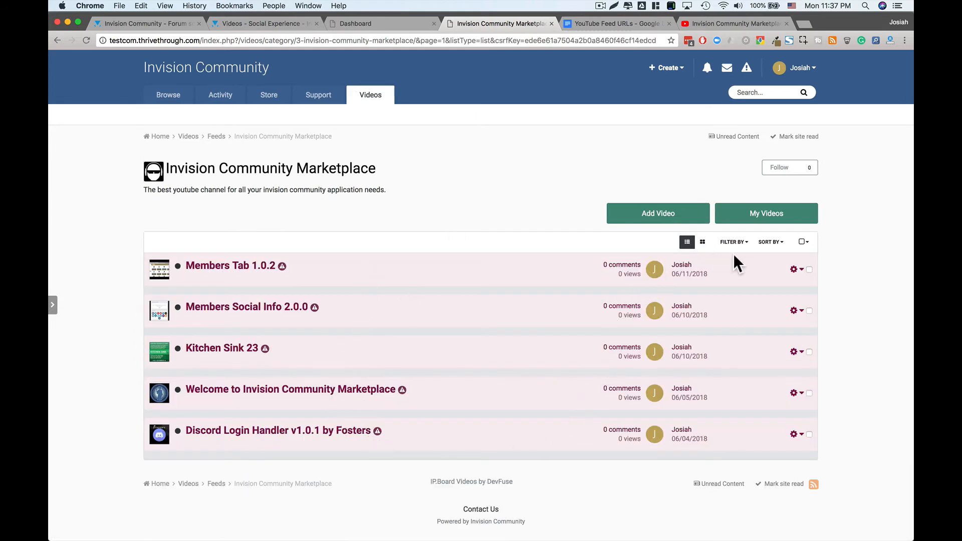
pyautogui.click(702, 242)
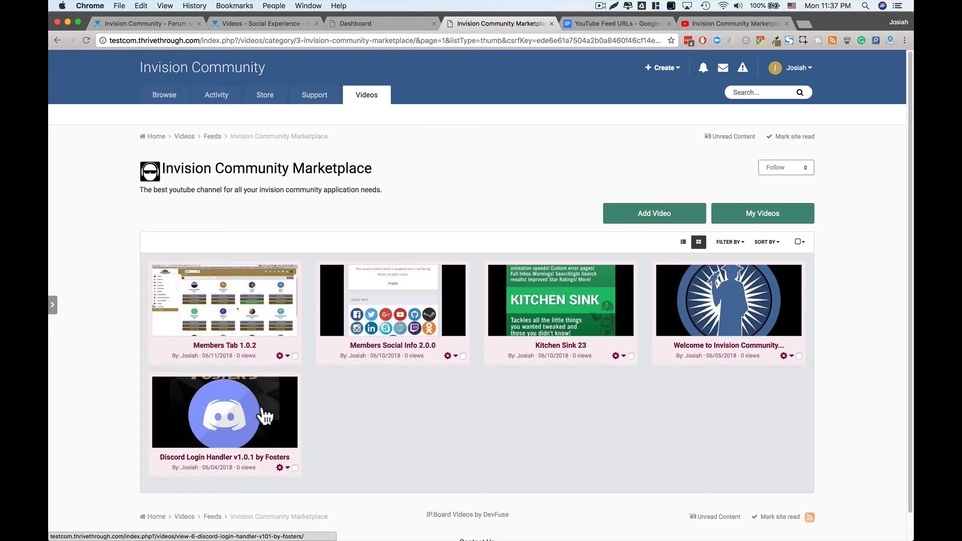
pyautogui.click(397, 311)
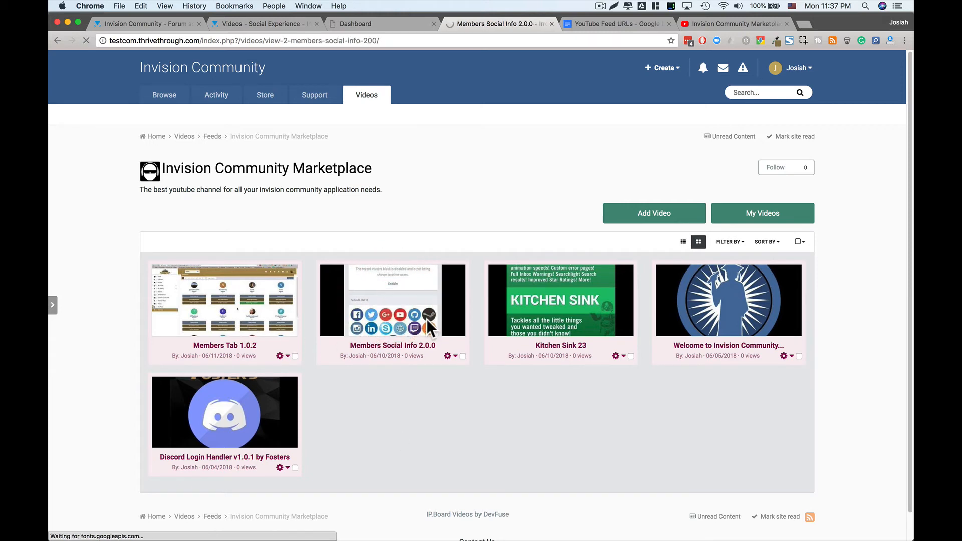
pyautogui.scroll(-2, 419, 354)
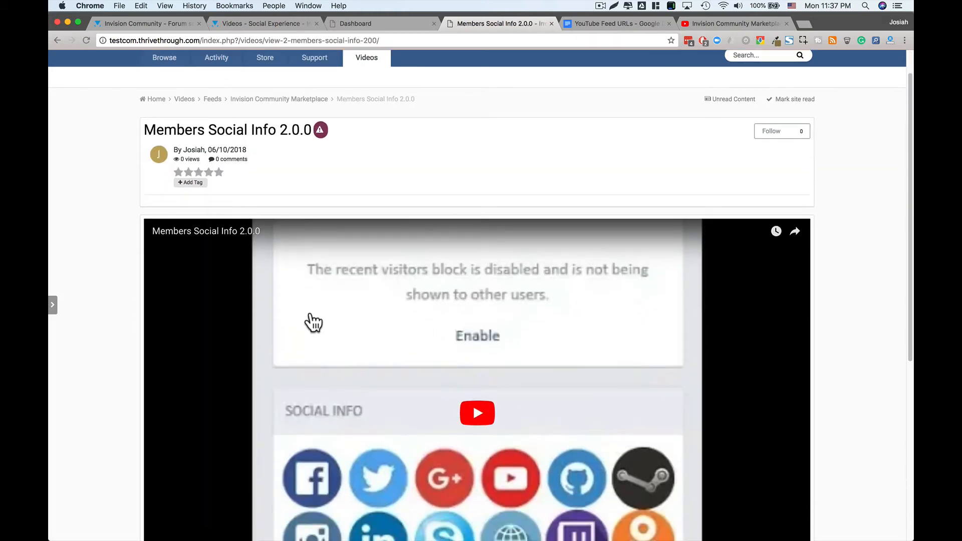
pyautogui.scroll(-5, 253, 193)
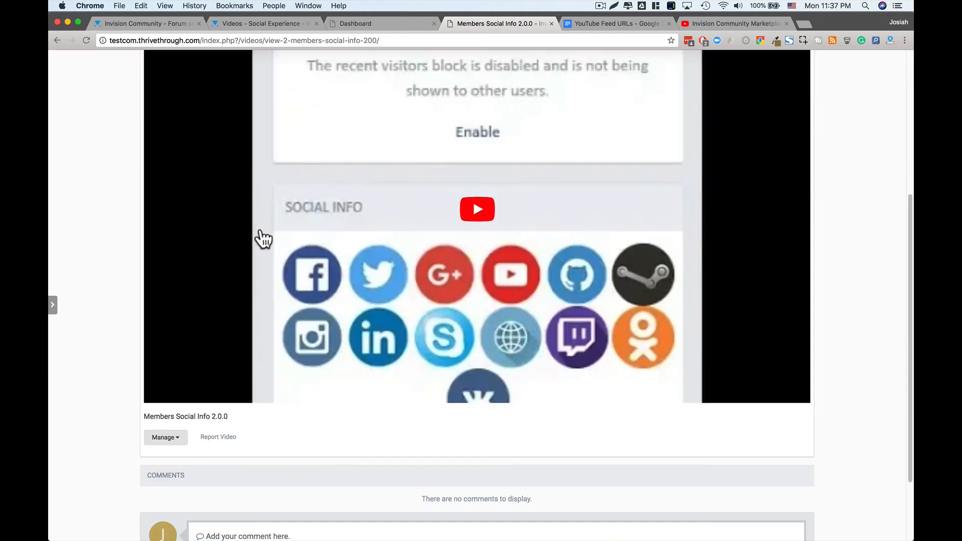
pyautogui.scroll(5, 258, 236)
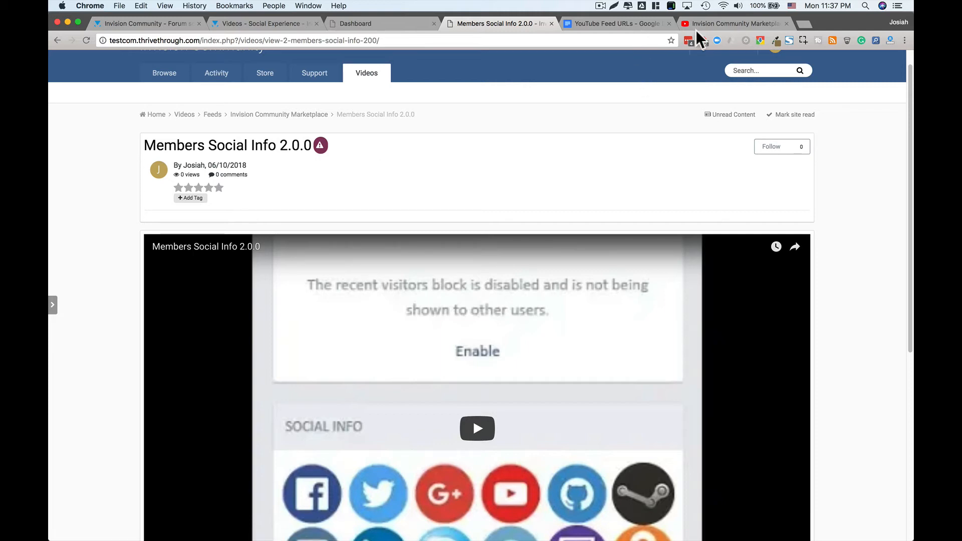
pyautogui.click(729, 24)
pyautogui.scroll(-2, 431, 331)
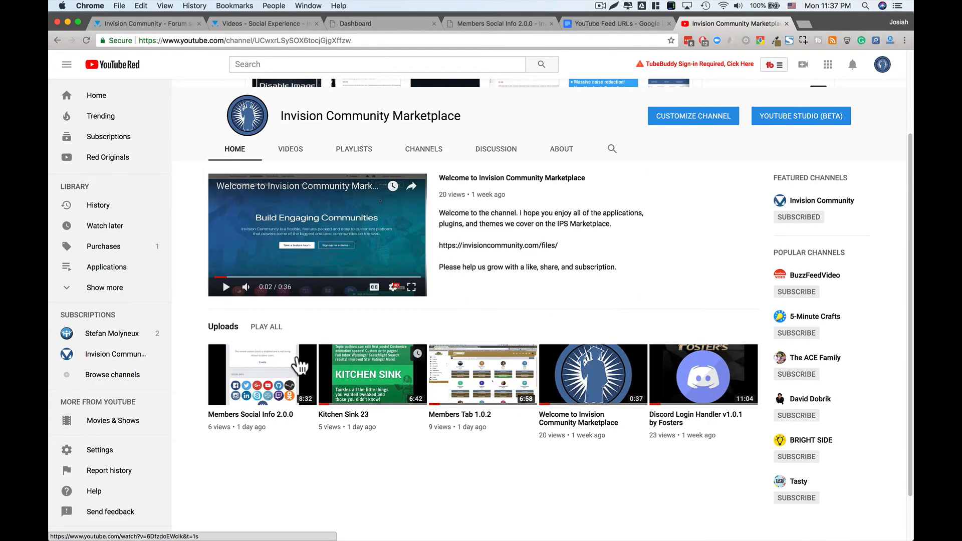
pyautogui.click(273, 381)
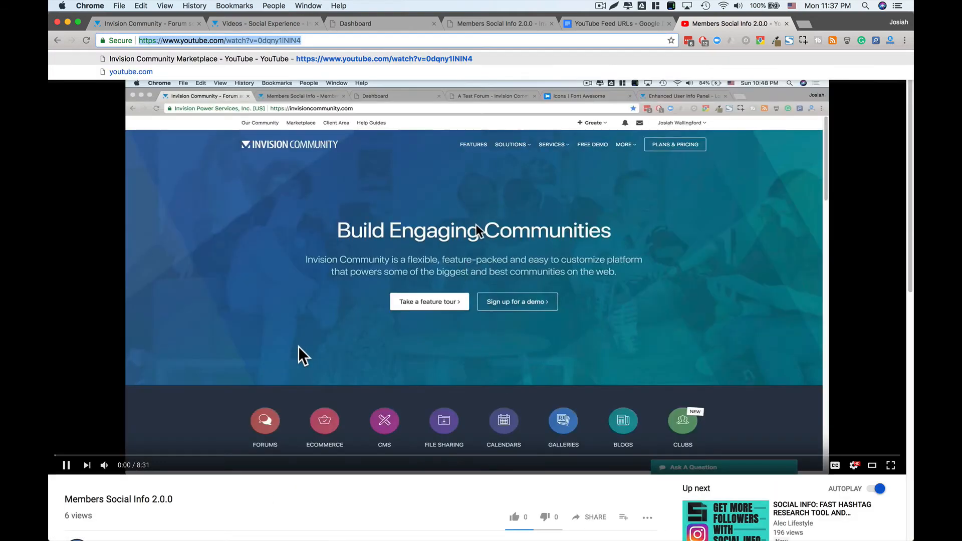
pyautogui.click(298, 346)
pyautogui.scroll(-5, 299, 347)
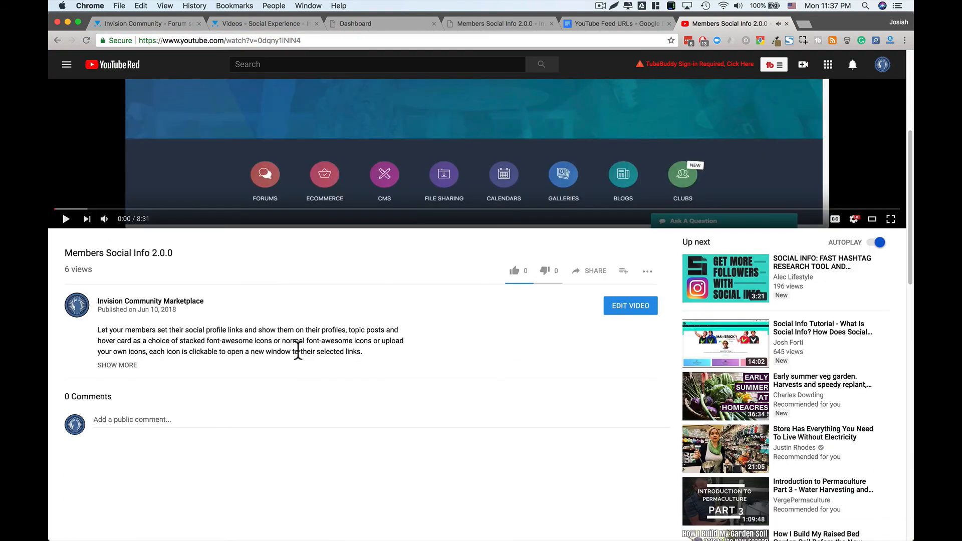
pyautogui.scroll(-1, 298, 351)
pyautogui.scroll(5, 296, 331)
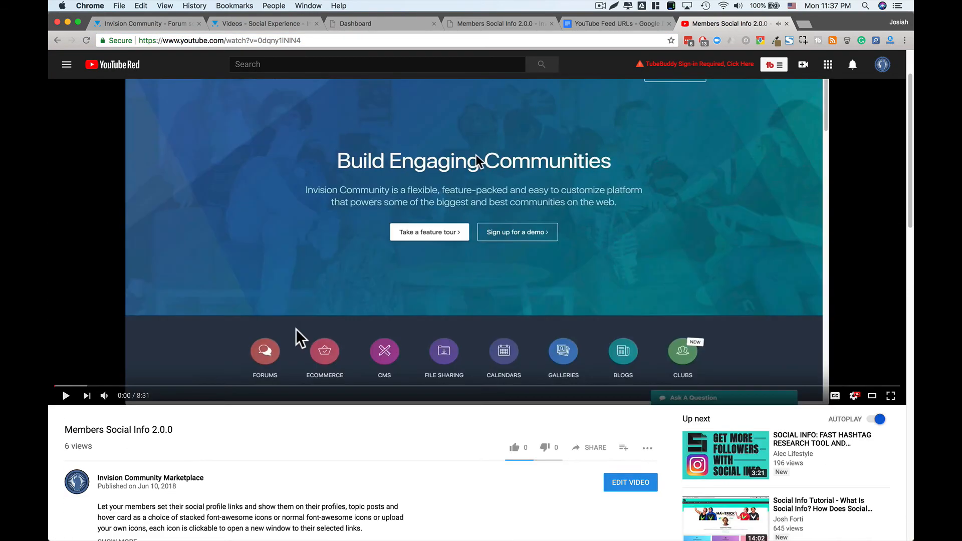
pyautogui.scroll(-7, 297, 330)
pyautogui.scroll(4, 477, 330)
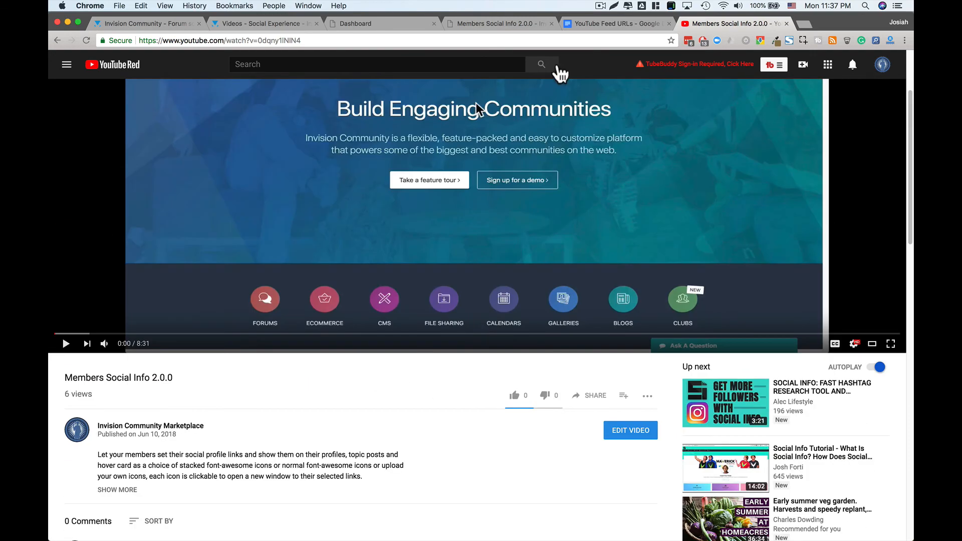
pyautogui.click(495, 24)
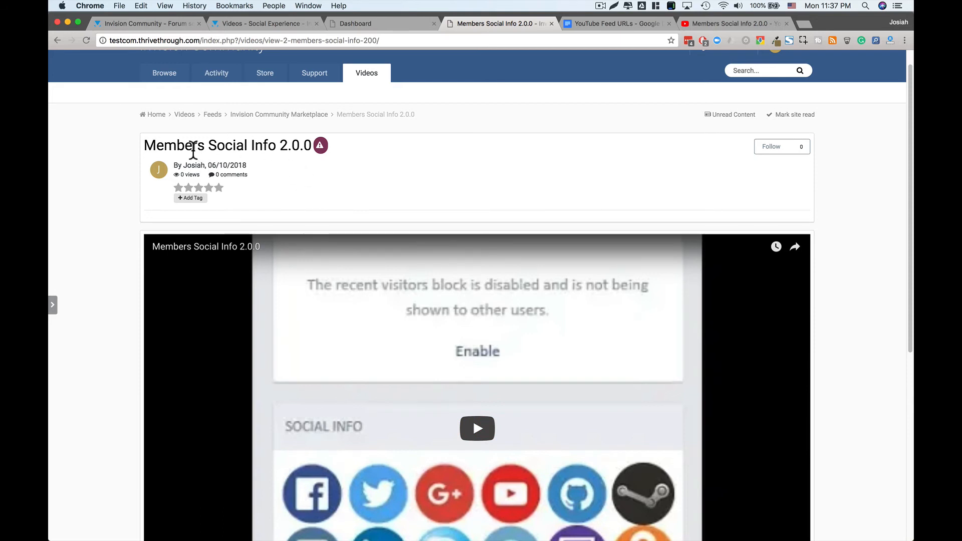
pyautogui.moveTo(216, 144); pyautogui.dragTo(295, 146)
pyautogui.click(294, 147)
pyautogui.moveTo(318, 151)
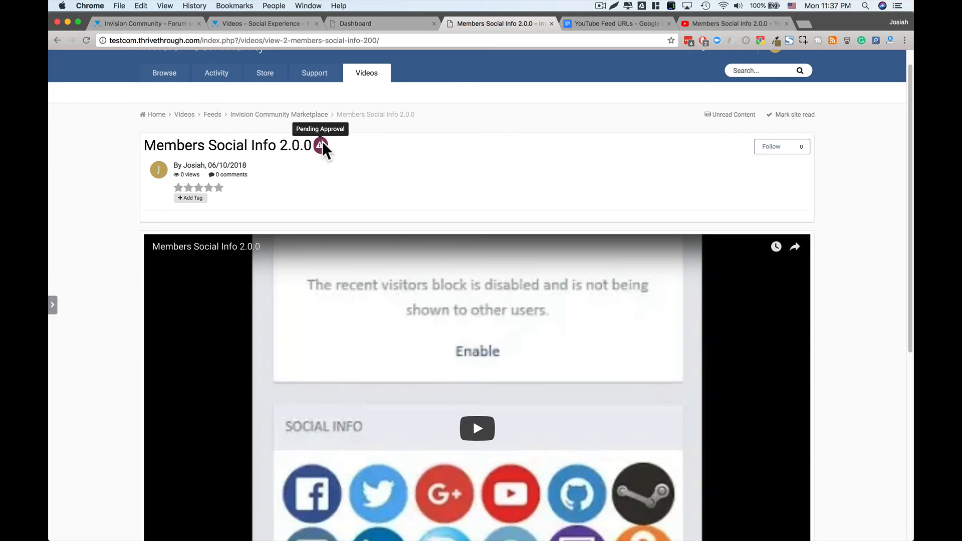
pyautogui.scroll(-6, 361, 197)
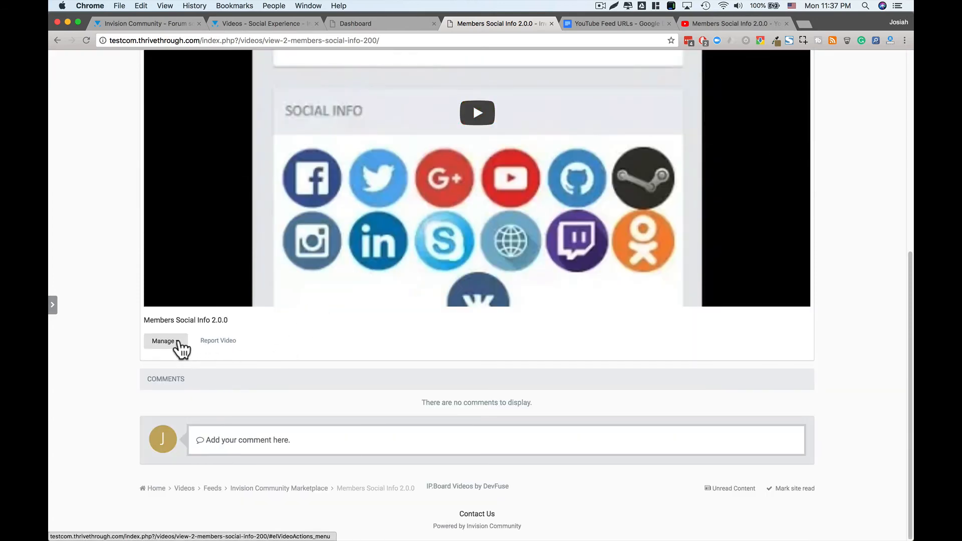
pyautogui.click(177, 343)
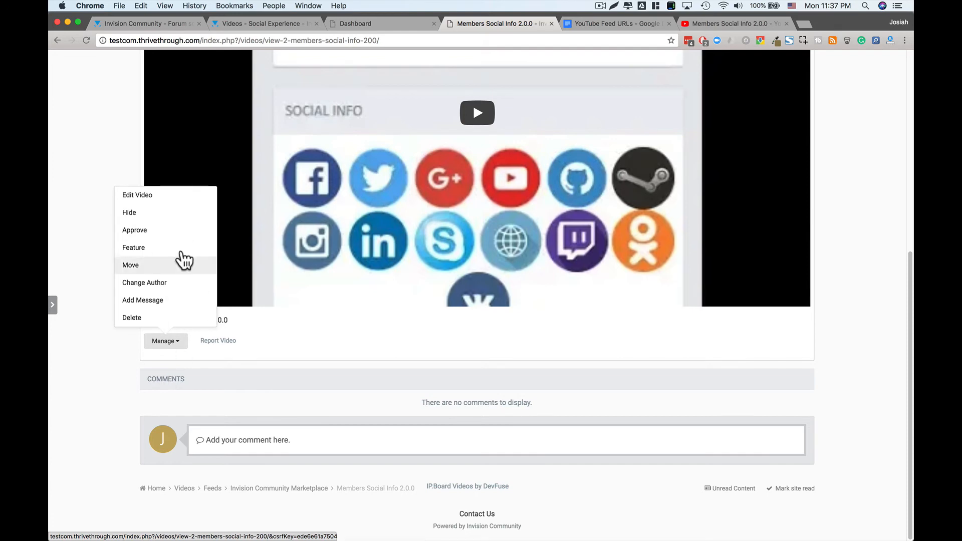
pyautogui.click(273, 333)
pyautogui.scroll(4, 257, 321)
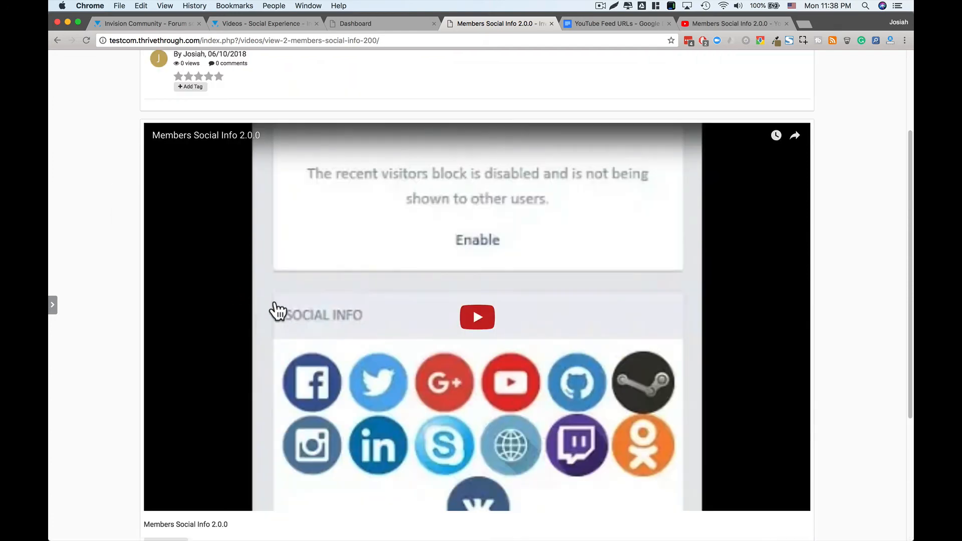
pyautogui.scroll(-4, 201, 366)
pyautogui.click(168, 346)
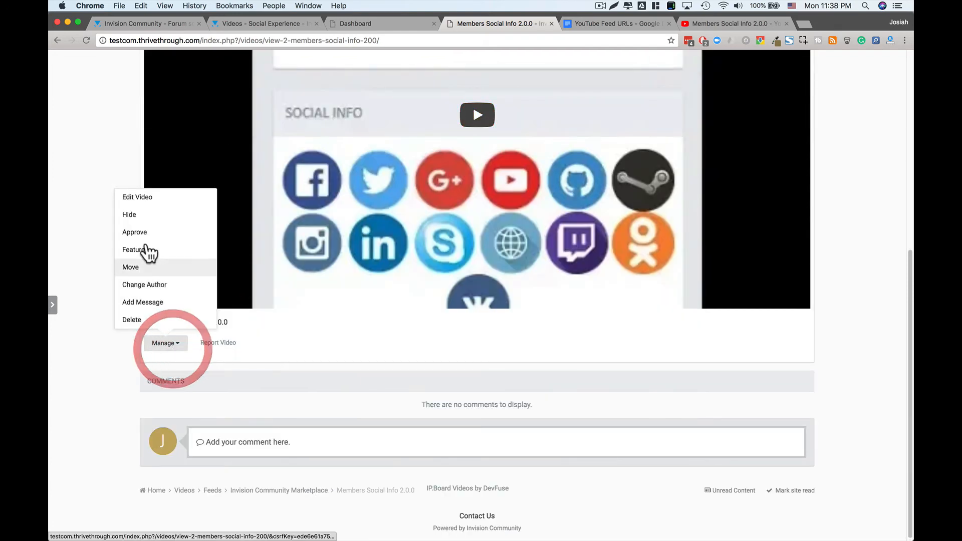
pyautogui.click(110, 156)
pyautogui.scroll(3, 425, 197)
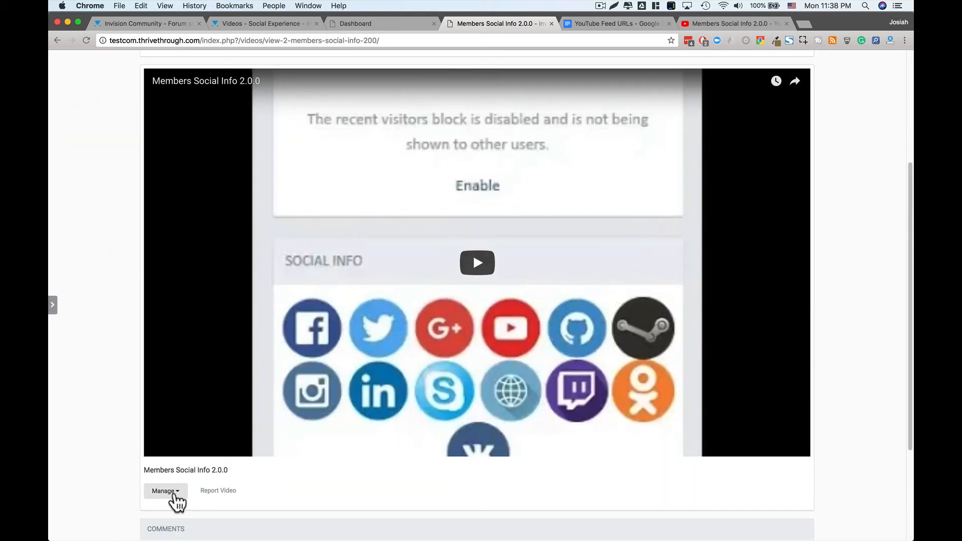
pyautogui.click(171, 492)
# - Open the video's edit form, leave extra videos off, and review the 'Members Social Info 2.0.0' description
pyautogui.click(154, 345)
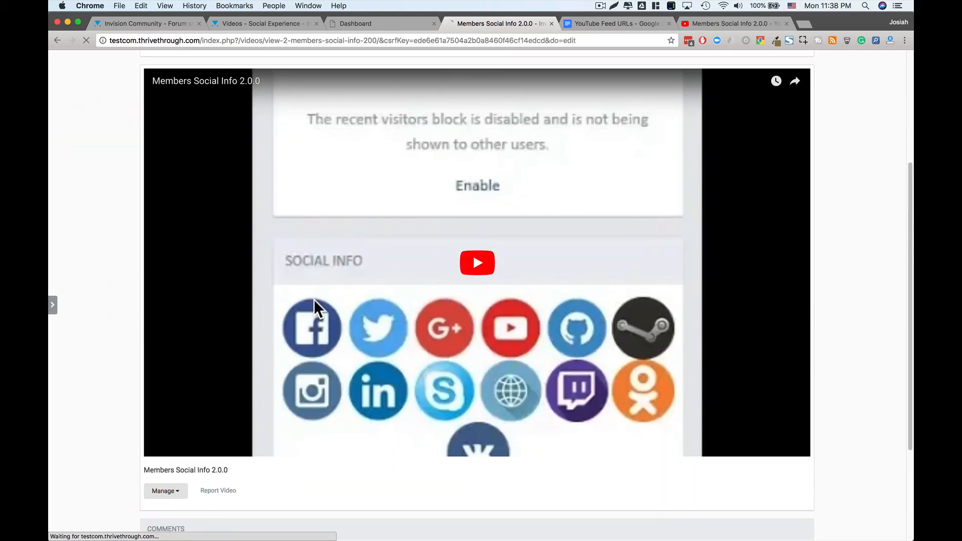
pyautogui.scroll(-1, 104, 346)
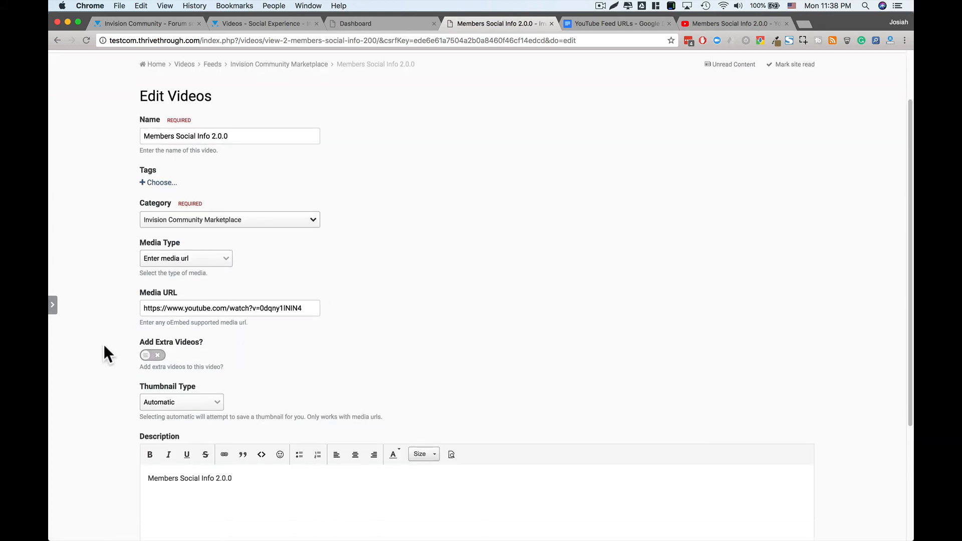
pyautogui.click(155, 356)
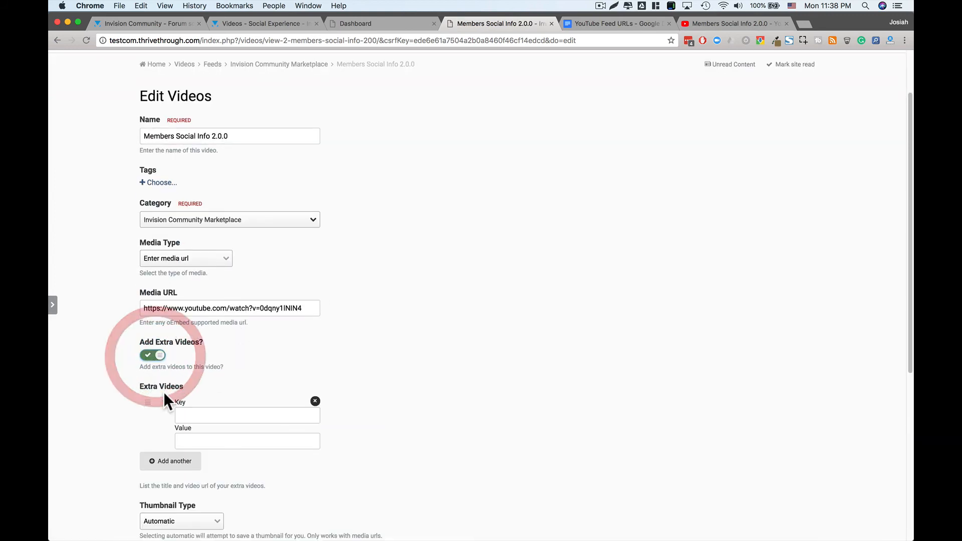
pyautogui.click(154, 357)
pyautogui.scroll(-5, 278, 341)
pyautogui.scroll(8, 278, 341)
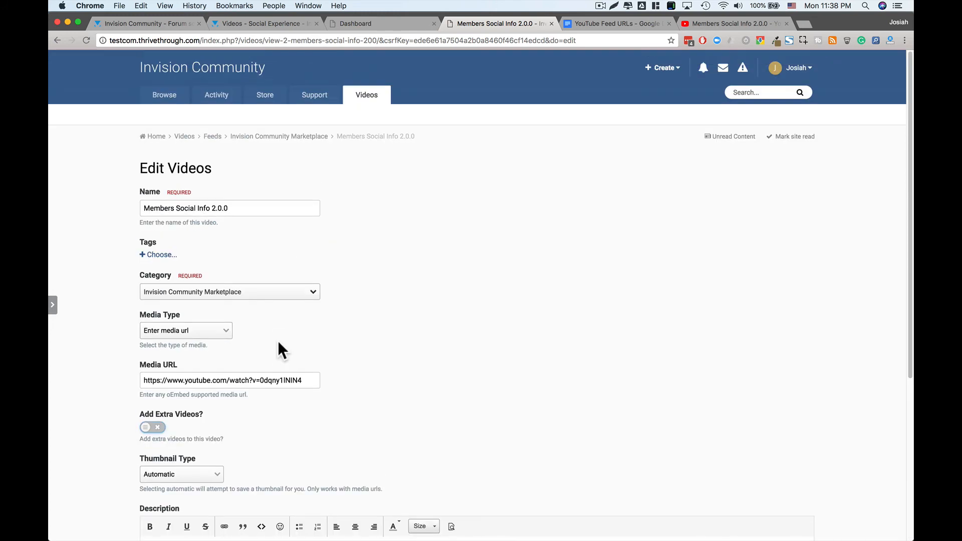
pyautogui.scroll(-3, 278, 340)
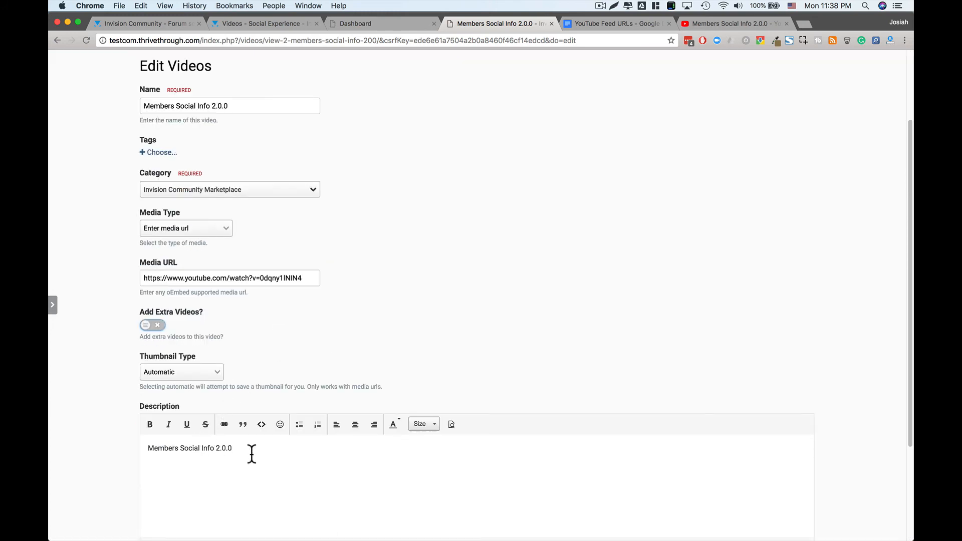
pyautogui.moveTo(163, 458); pyautogui.dragTo(146, 451)
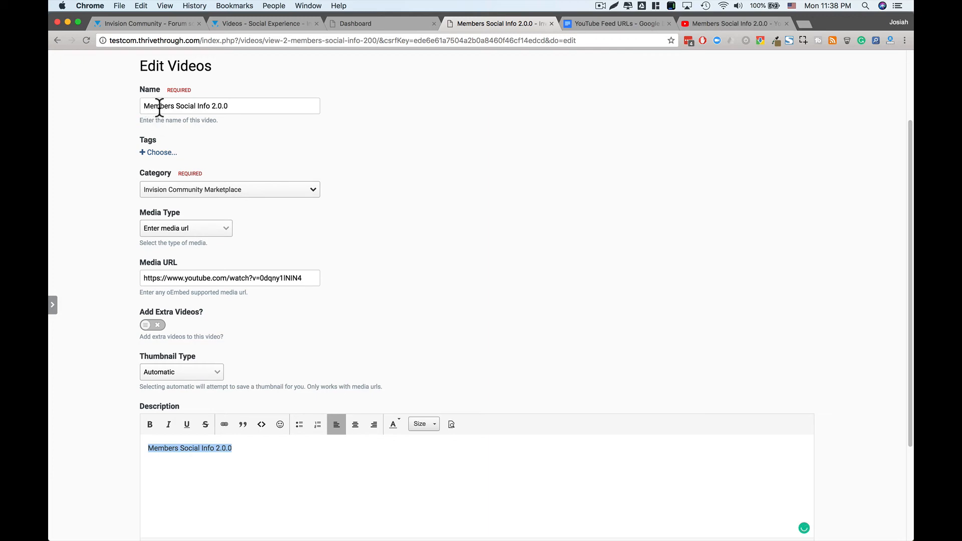
pyautogui.click(261, 471)
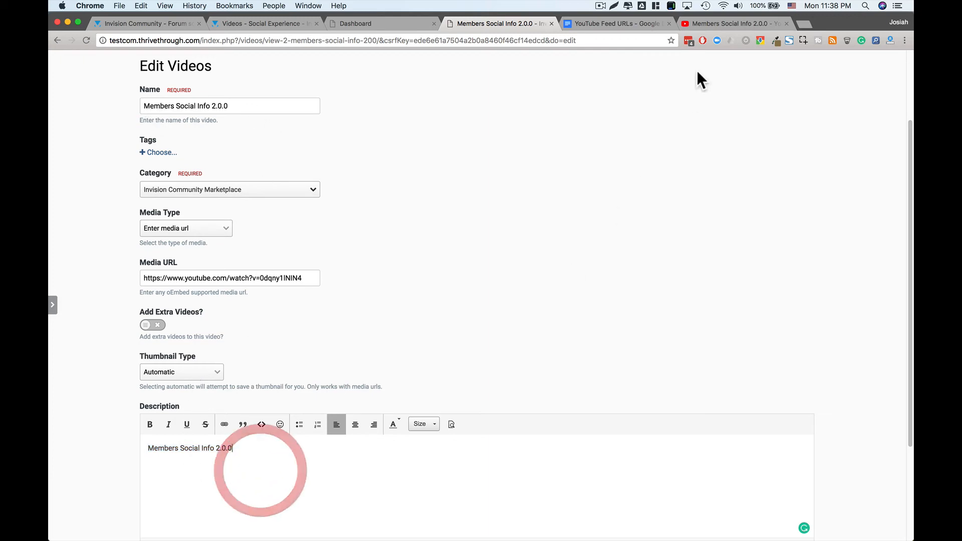
# - Compare it with the full SHOW MORE description on the video's YouTube page
pyautogui.click(720, 23)
pyautogui.scroll(-1, 609, 239)
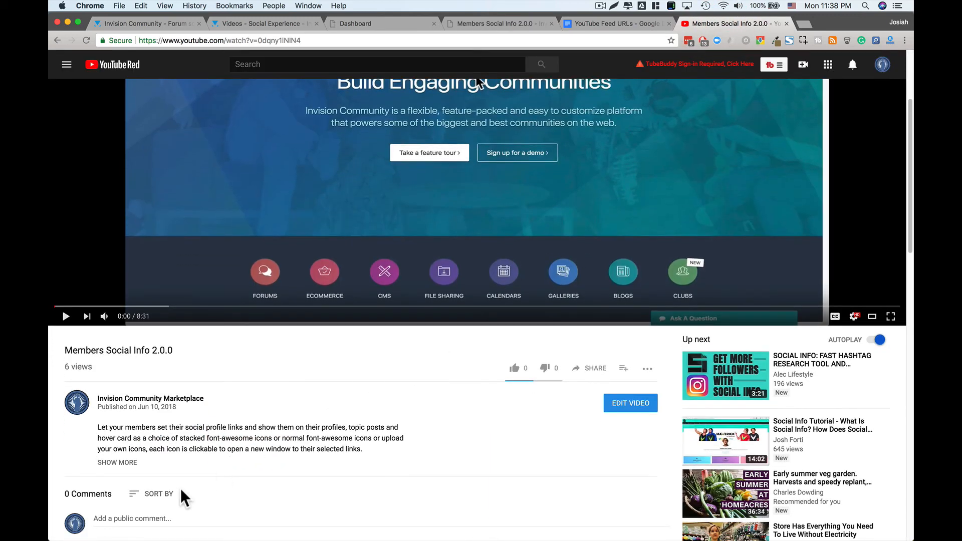
pyautogui.click(137, 463)
pyautogui.scroll(-2, 165, 436)
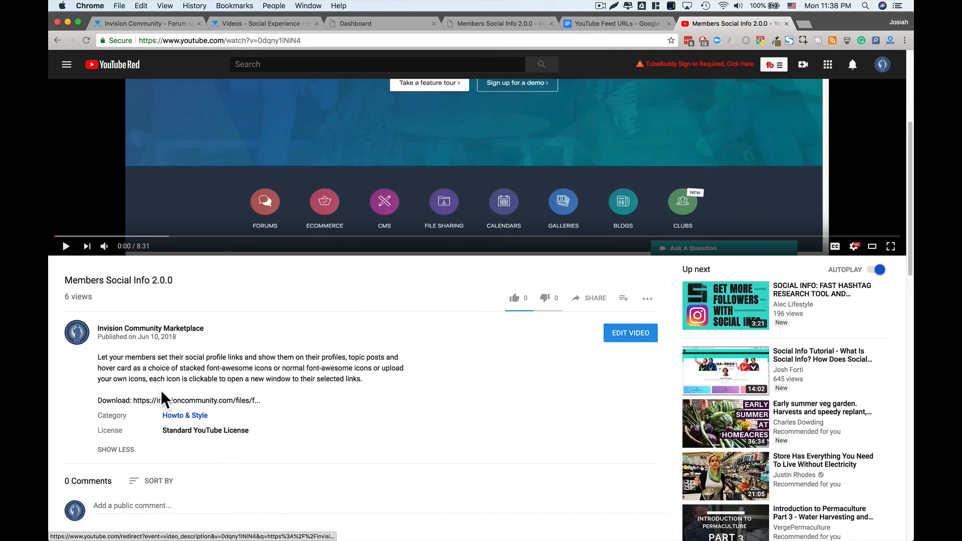
pyautogui.moveTo(261, 401); pyautogui.dragTo(107, 357)
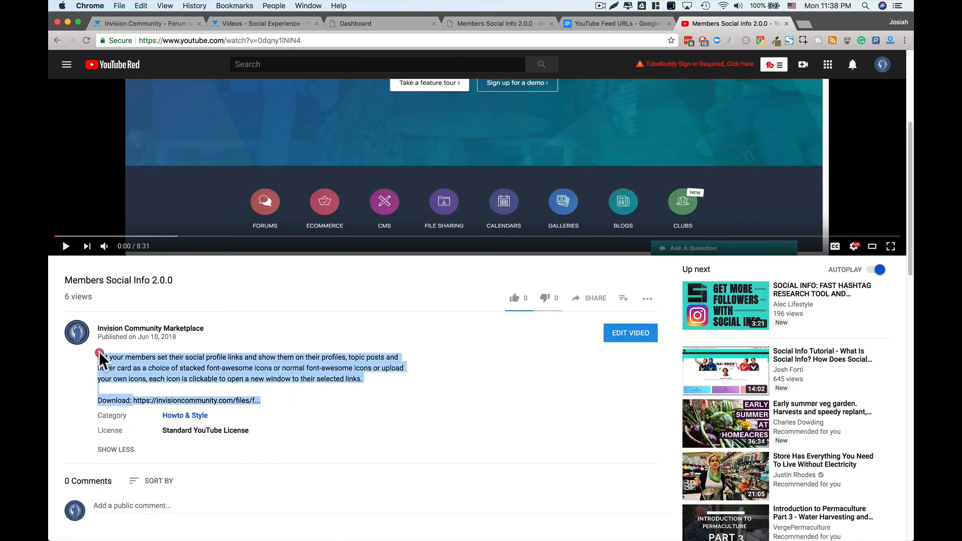
pyautogui.click(100, 358)
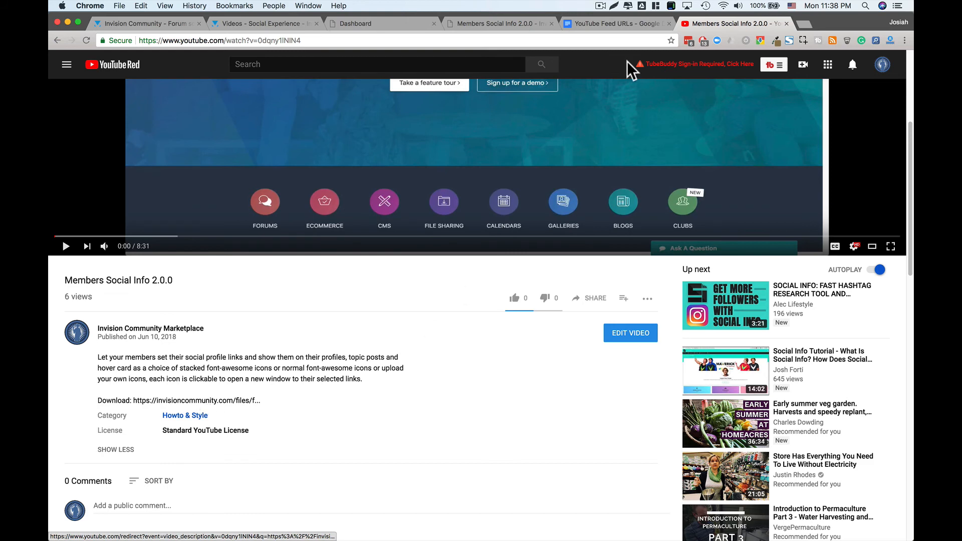
# - Submit the unchanged edit form from the Edit Videos tab
pyautogui.click(498, 22)
pyautogui.scroll(-3, 449, 315)
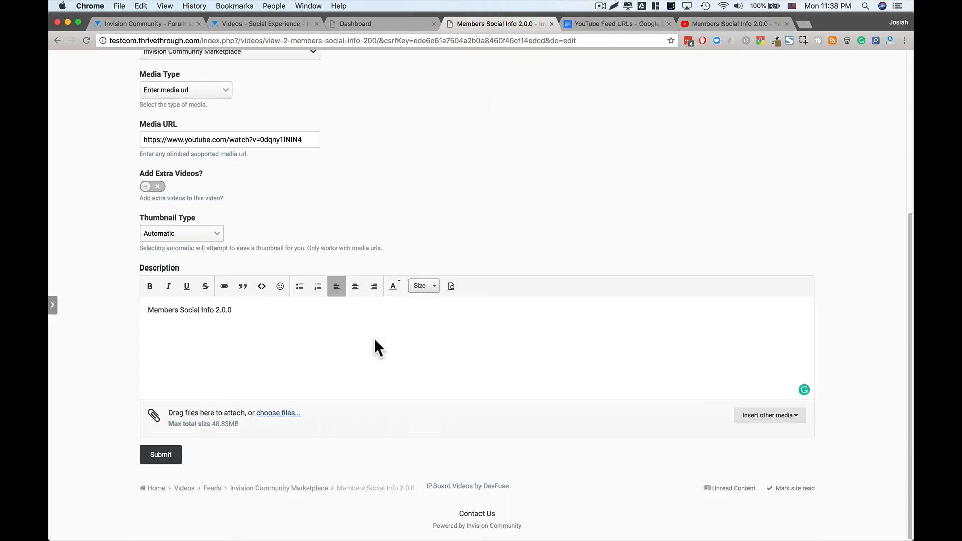
pyautogui.click(165, 464)
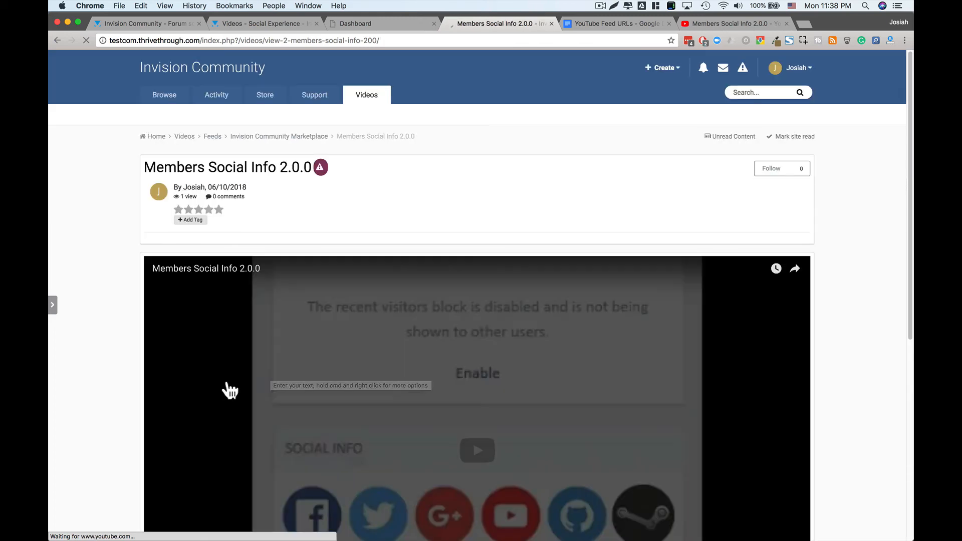
# - Approve the Members Social Info 2.0.0 video from the Manage menu
pyautogui.scroll(-6, 226, 389)
pyautogui.click(173, 357)
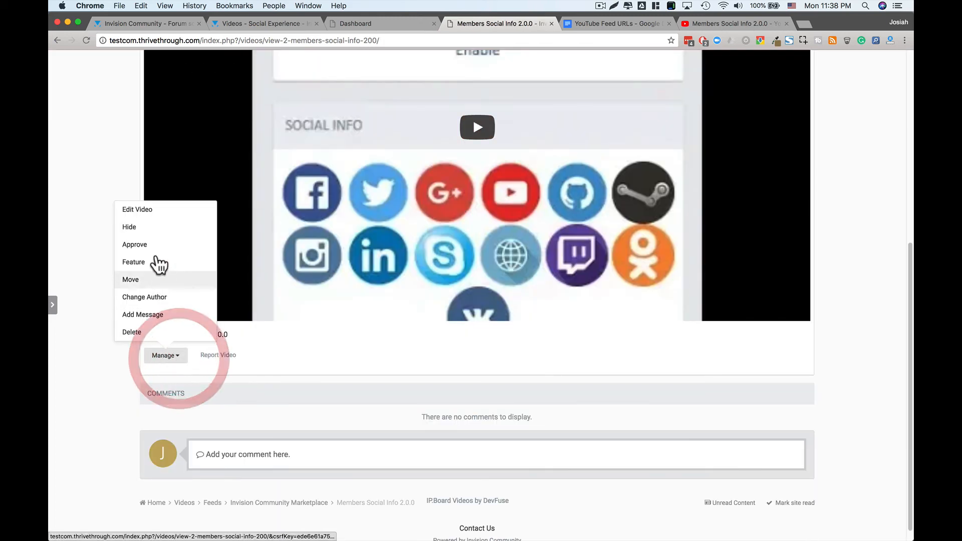
pyautogui.click(156, 245)
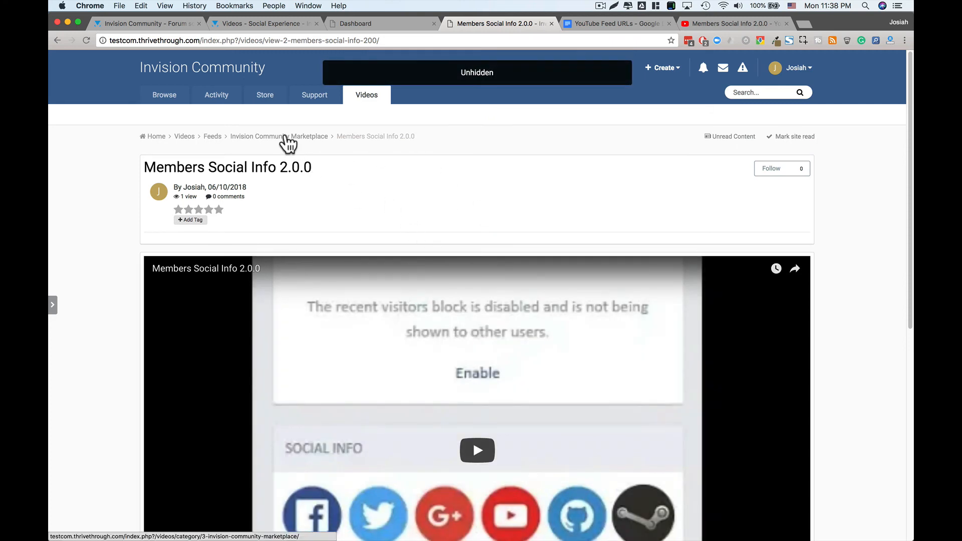
# - Open the Invision Community Marketplace category and check the video's YouTube web address
pyautogui.click(283, 136)
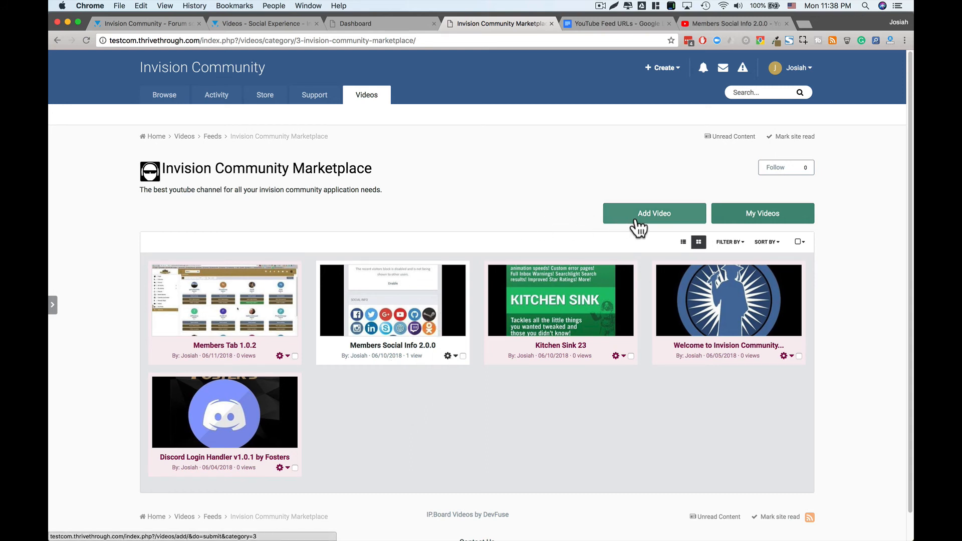
pyautogui.click(698, 28)
pyautogui.click(403, 41)
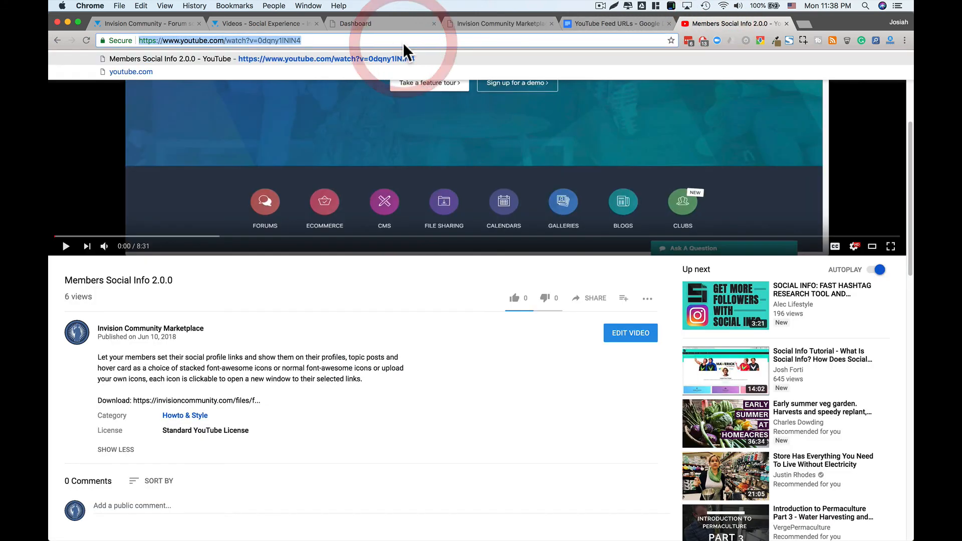
pyautogui.click(492, 25)
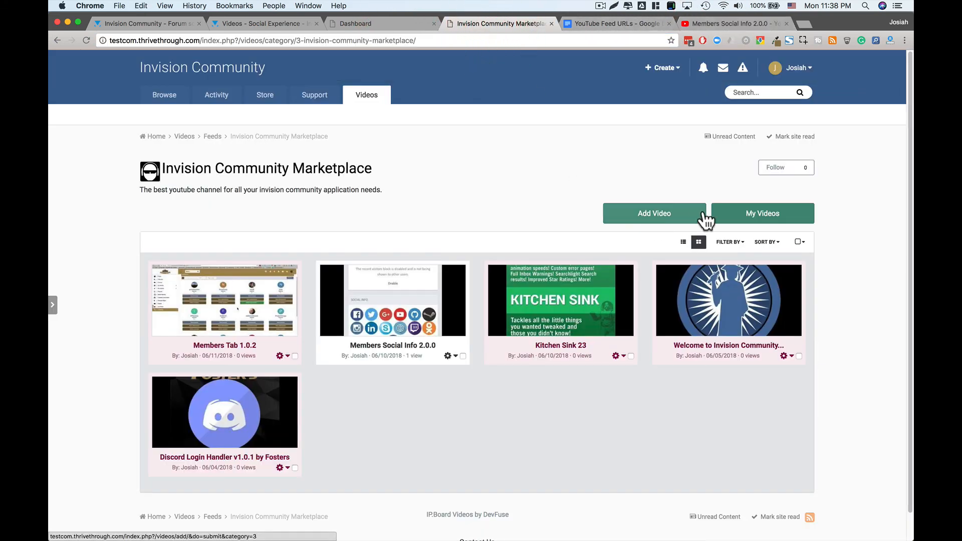
# - Add a new video in the category using the restored saved content and submit it
pyautogui.click(623, 211)
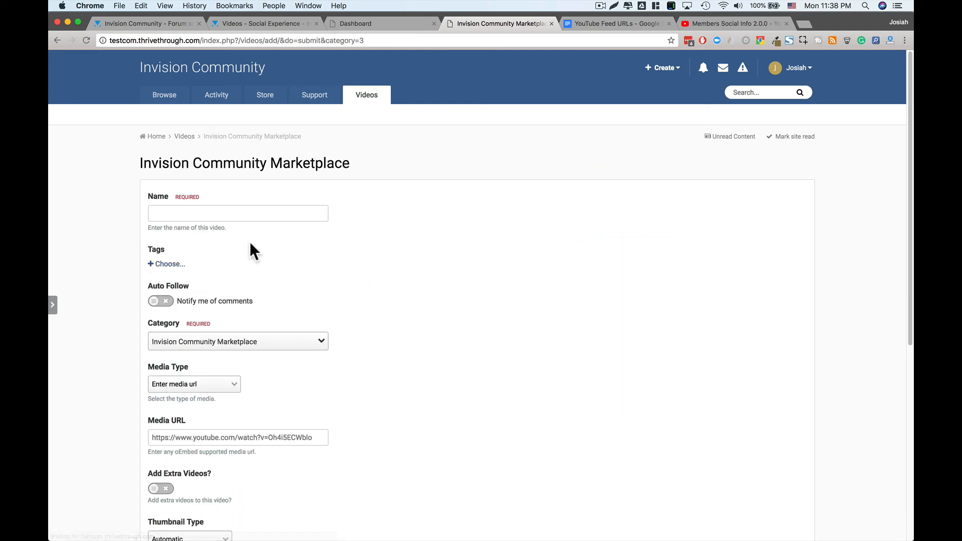
pyautogui.click(209, 218)
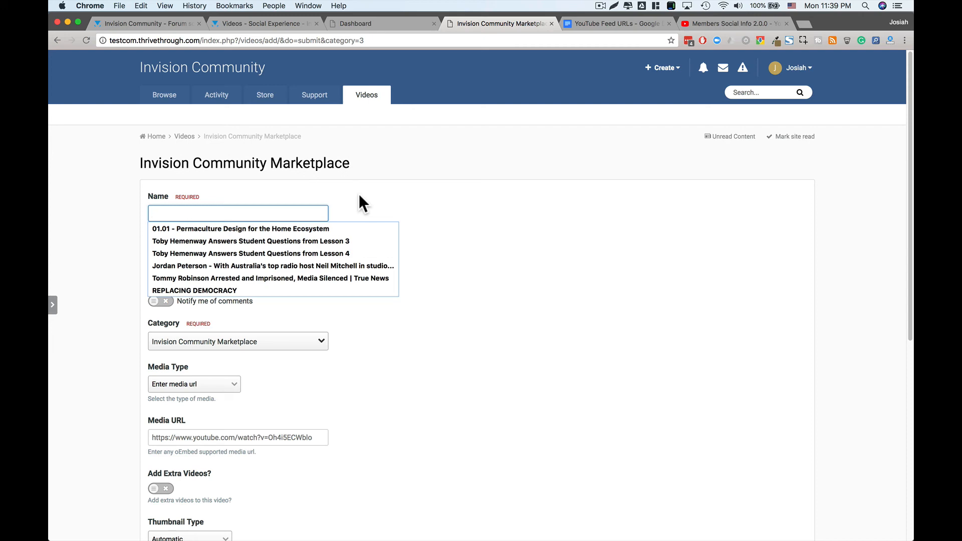
pyautogui.click(538, 244)
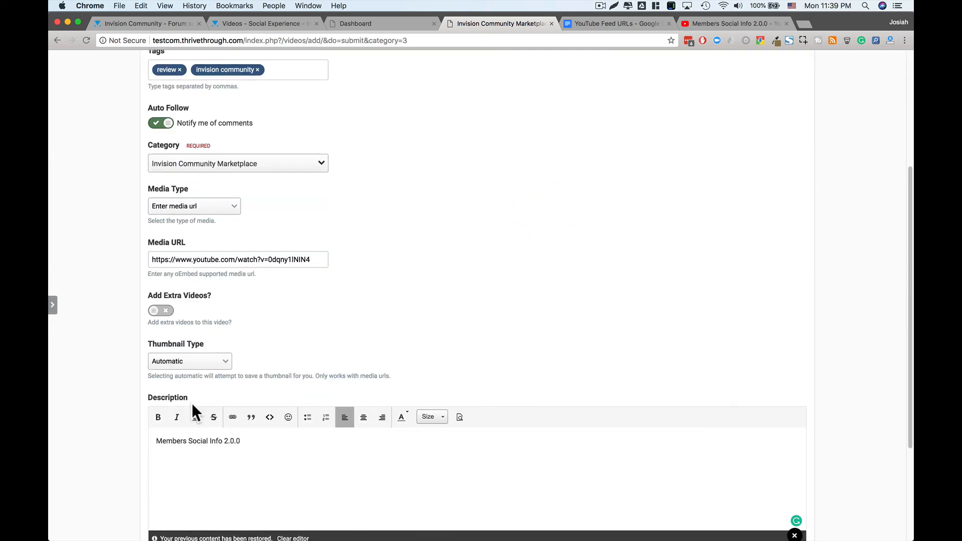
pyautogui.scroll(-5, 192, 406)
pyautogui.click(173, 448)
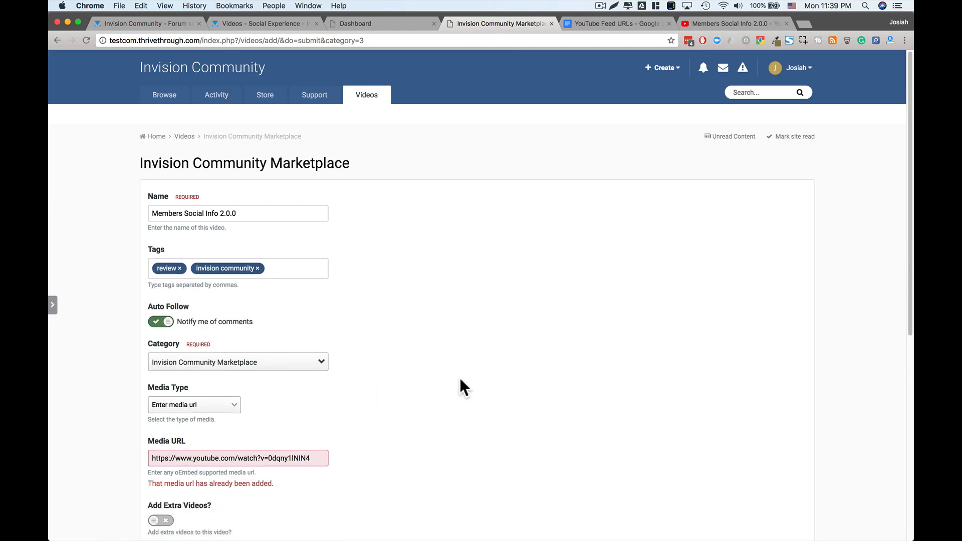
# - Read the error saying the media URL has already been added
pyautogui.scroll(-1, 460, 381)
pyautogui.moveTo(156, 444); pyautogui.dragTo(241, 444)
pyautogui.click(242, 444)
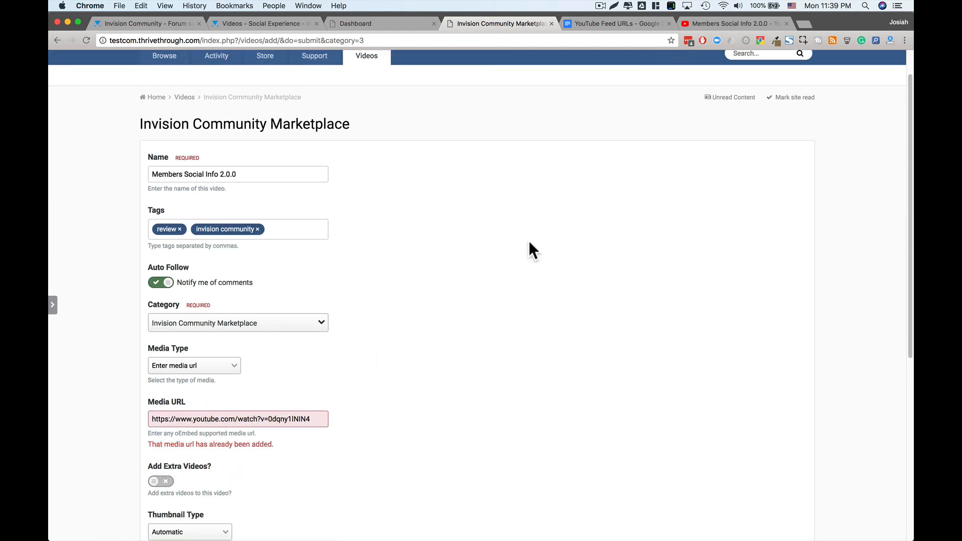
pyautogui.scroll(1, 528, 241)
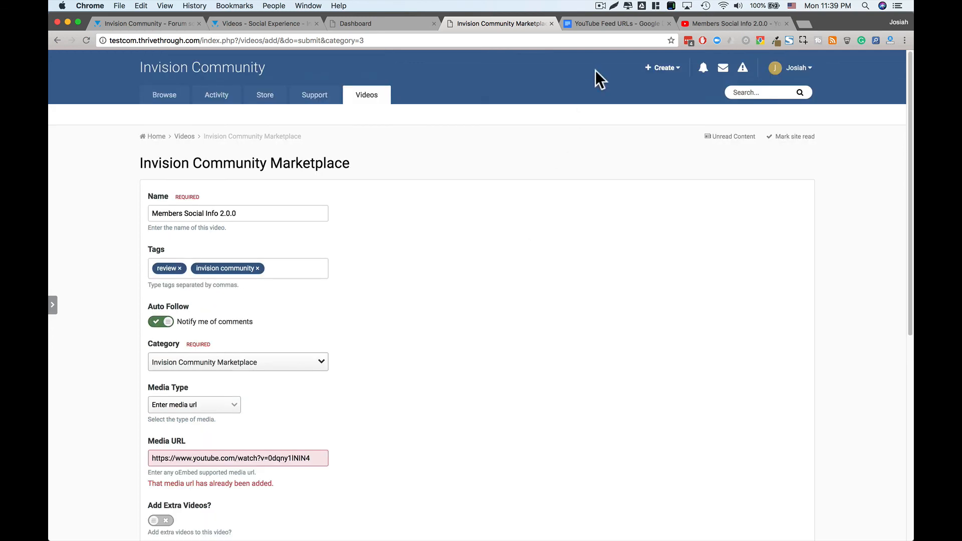
# - Check the admin dashboard and YouTube Feed URLs tabs, then go to Videos home
pyautogui.click(353, 24)
pyautogui.click(593, 20)
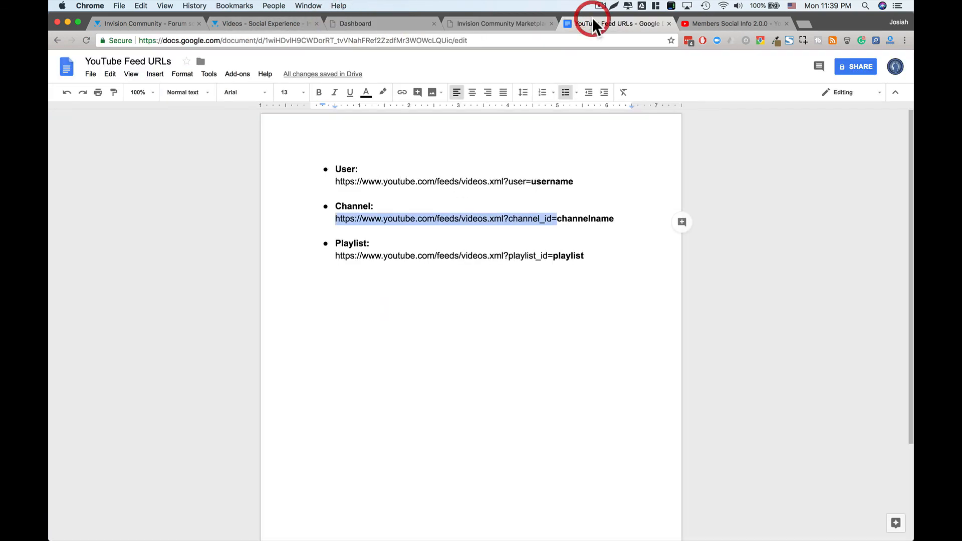
pyautogui.click(523, 23)
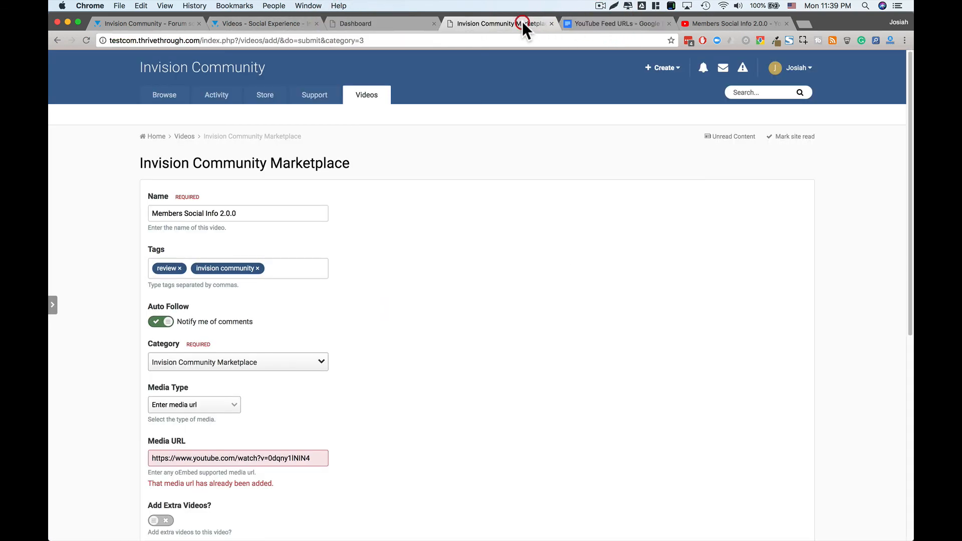
pyautogui.click(528, 270)
pyautogui.scroll(-5, 301, 341)
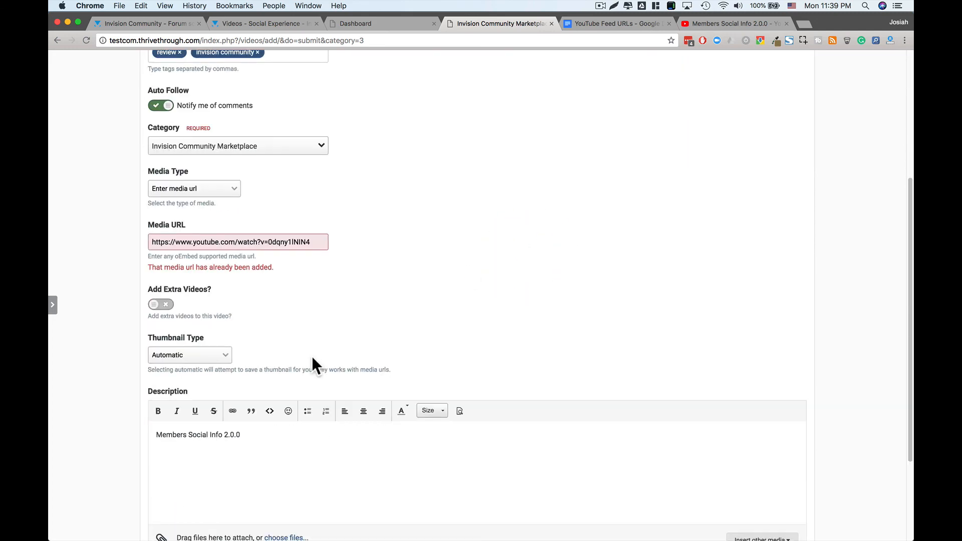
pyautogui.scroll(5, 312, 356)
pyautogui.click(369, 95)
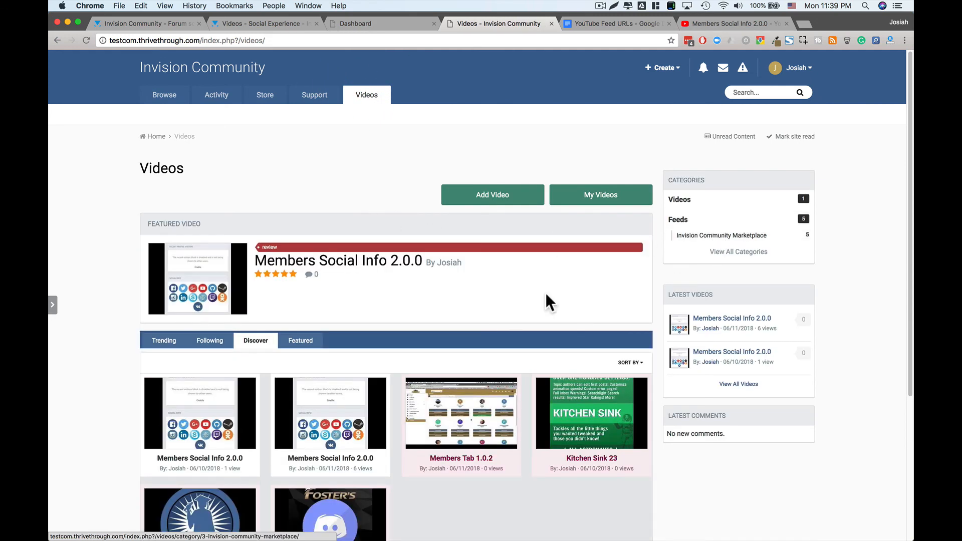
# - Scroll Videos home's featured and Discover videos, then switch to the Videos 3.3.2 marketplace page
pyautogui.scroll(-2, 335, 408)
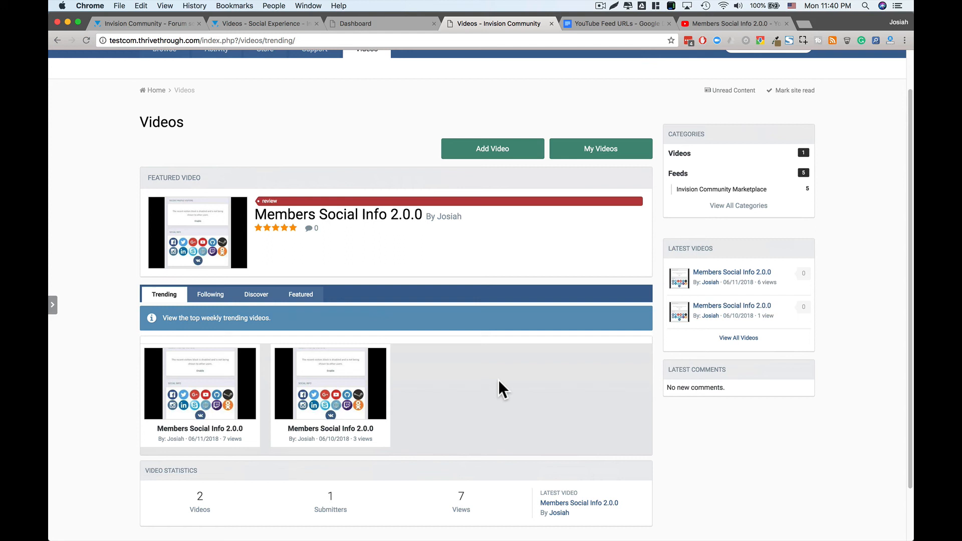
pyautogui.scroll(2, 498, 380)
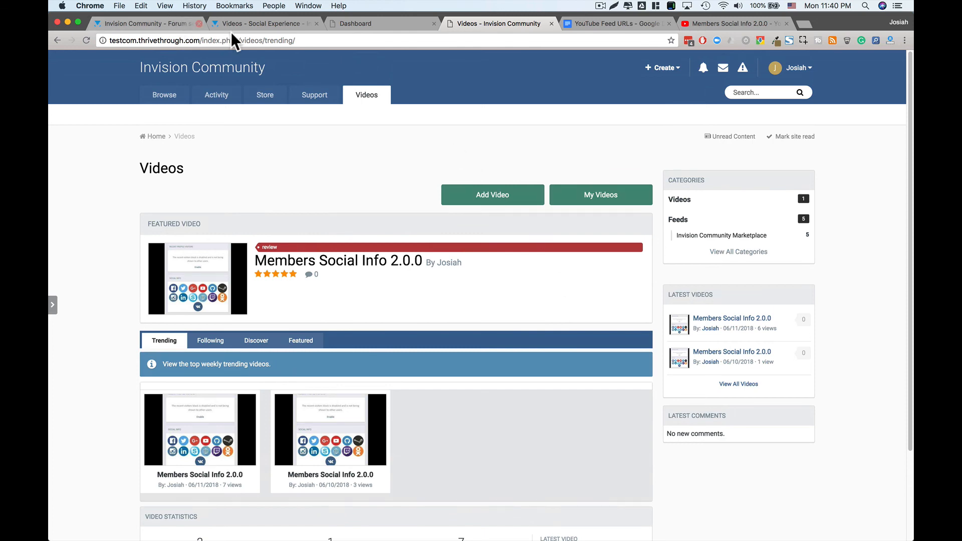
pyautogui.click(244, 24)
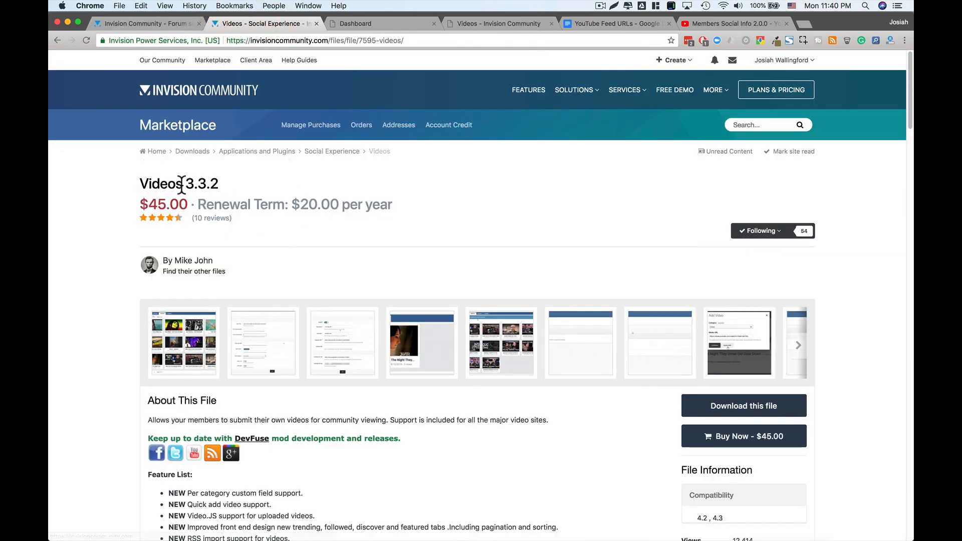